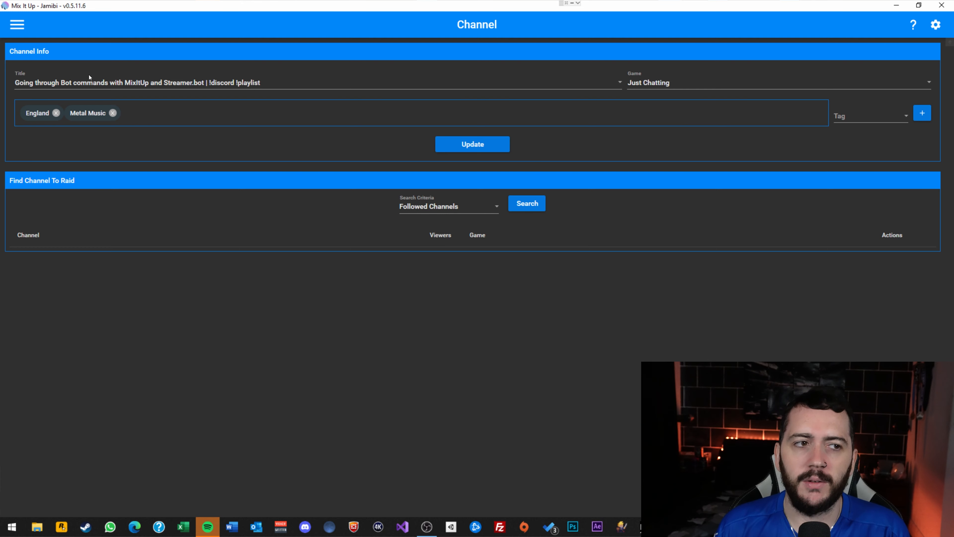
Switch Mix It Up to the Chat page and reopen the app sections list.
{"action": "left_click", "coordinate": [14, 21]}
{"action": "left_click", "coordinate": [32, 61]}
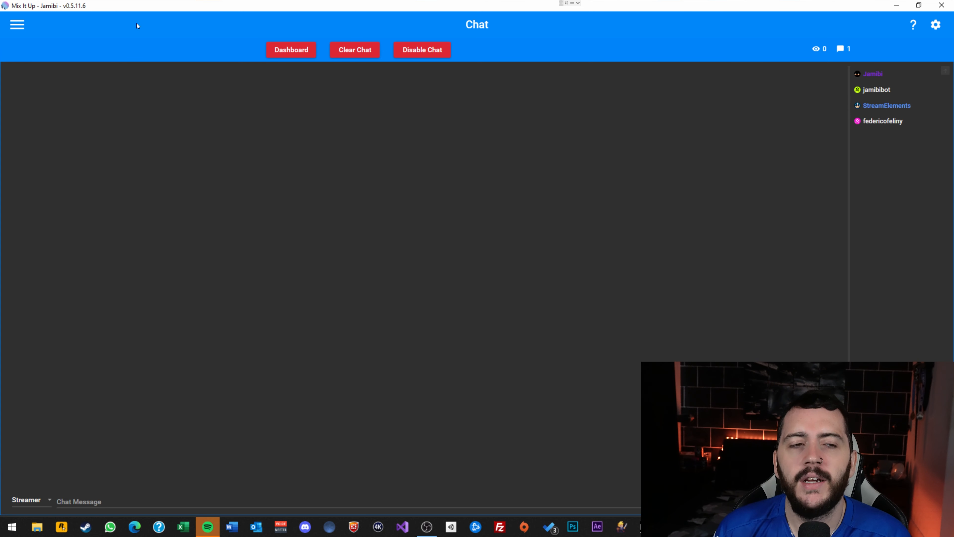
{"action": "left_click", "coordinate": [17, 25]}
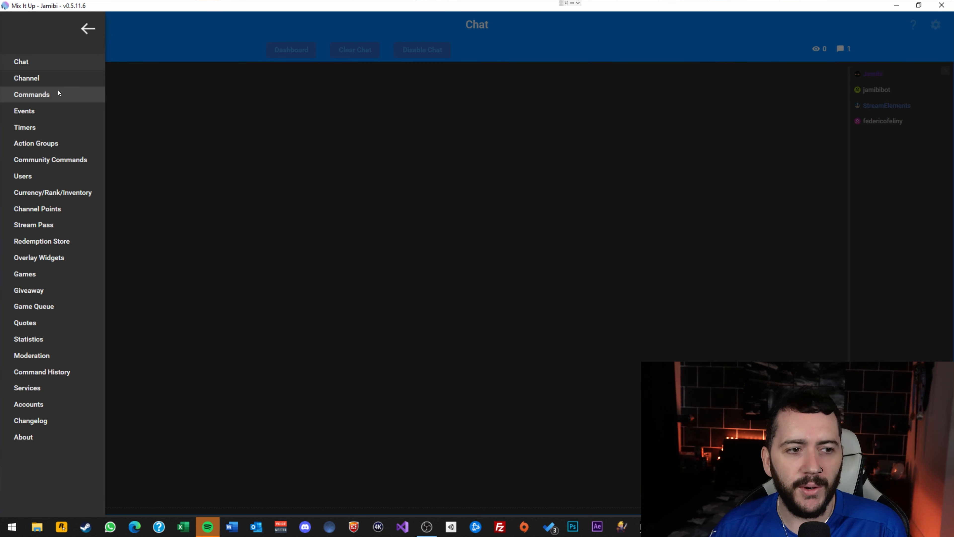
Go to the Users page to list Twitch viewers with role and watch time.
{"action": "left_click", "coordinate": [49, 176]}
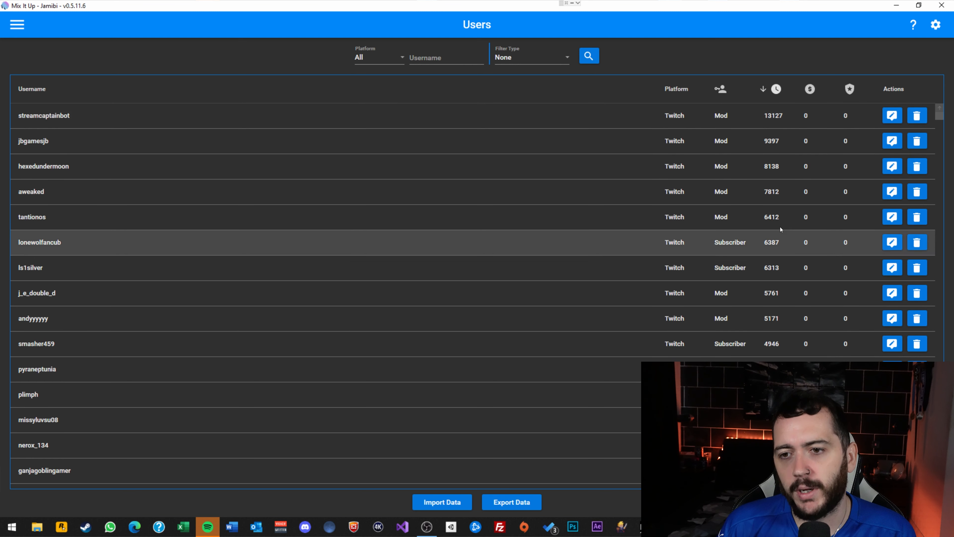
{"action": "left_click", "coordinate": [776, 90]}
{"action": "left_click", "coordinate": [776, 90]}
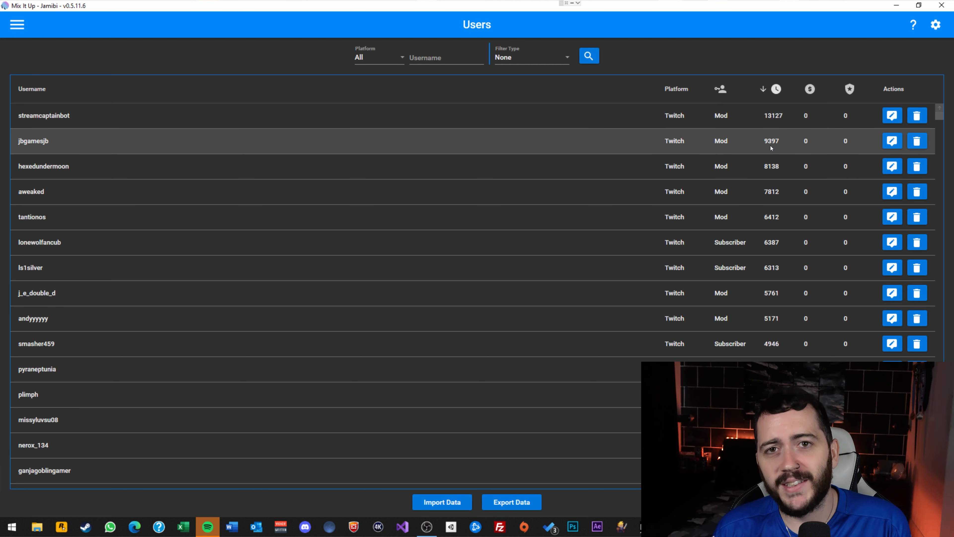
{"action": "left_click", "coordinate": [895, 144]}
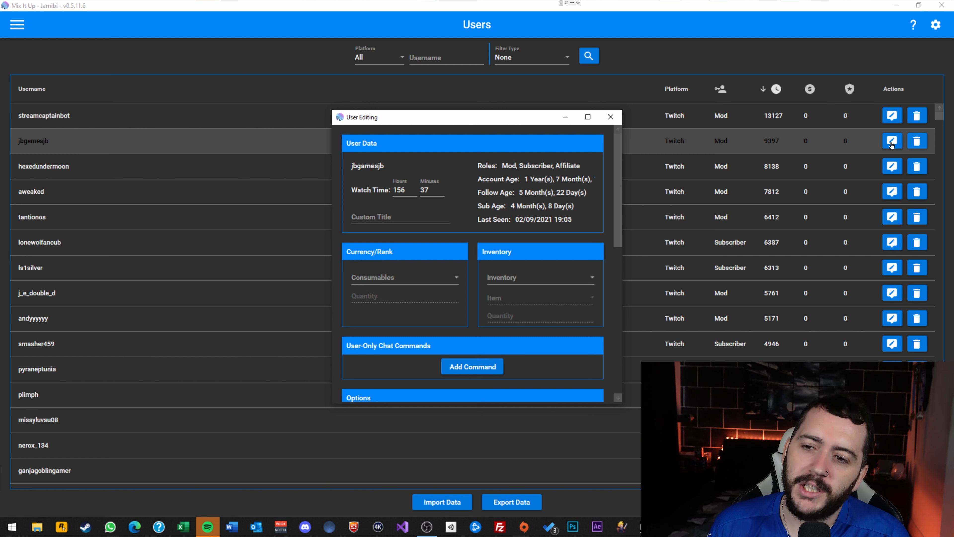
Move the User Editing window up-left and enlarge it to reveal its Options section.
{"action": "left_click_drag", "start_coordinate": [492, 124], "coordinate": [447, 45]}
{"action": "left_click_drag", "start_coordinate": [577, 327], "coordinate": [800, 466]}
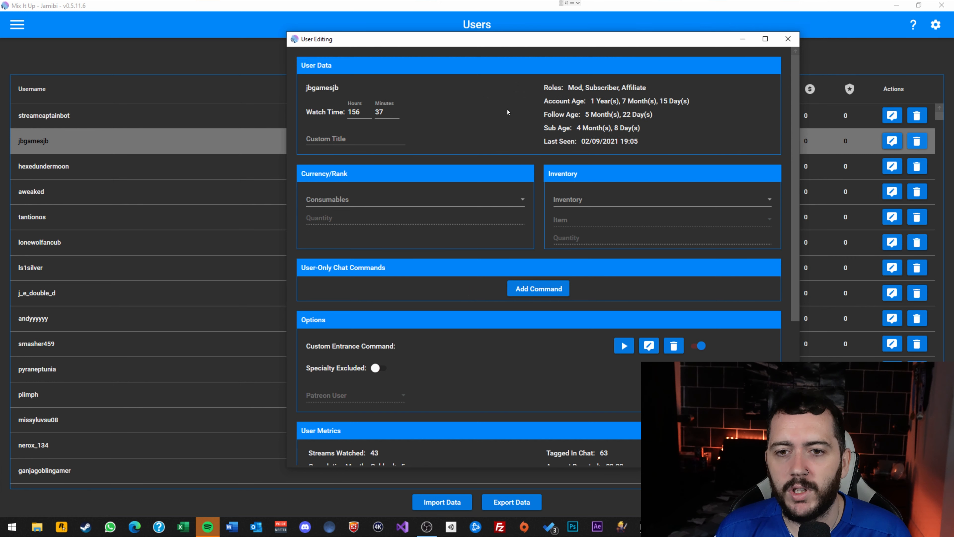
Scroll through the user's stats: 43 streams watched, 771 chat messages, 114 commands run.
{"action": "scroll", "coordinate": [616, 155], "scroll_direction": "down", "scroll_amount": 2}
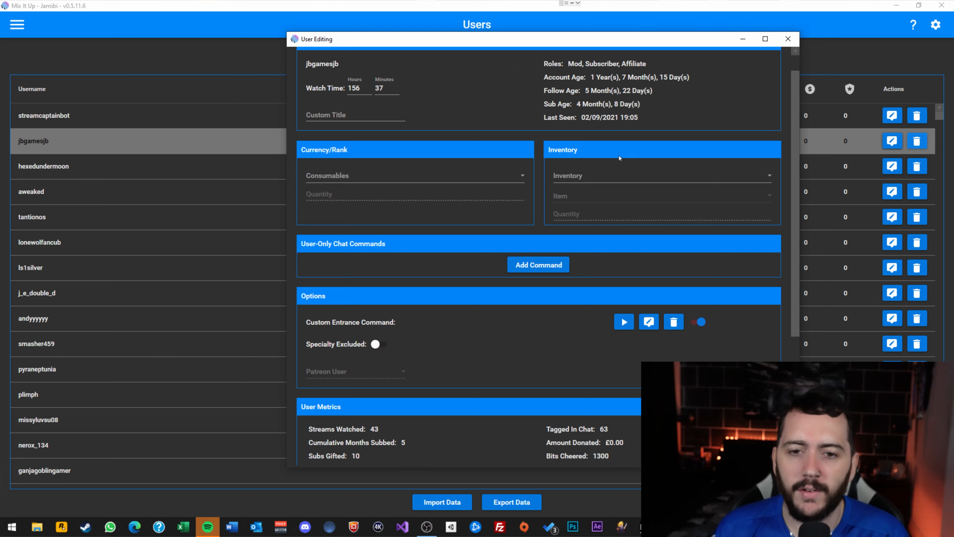
{"action": "scroll", "coordinate": [556, 140], "scroll_direction": "down", "scroll_amount": 1}
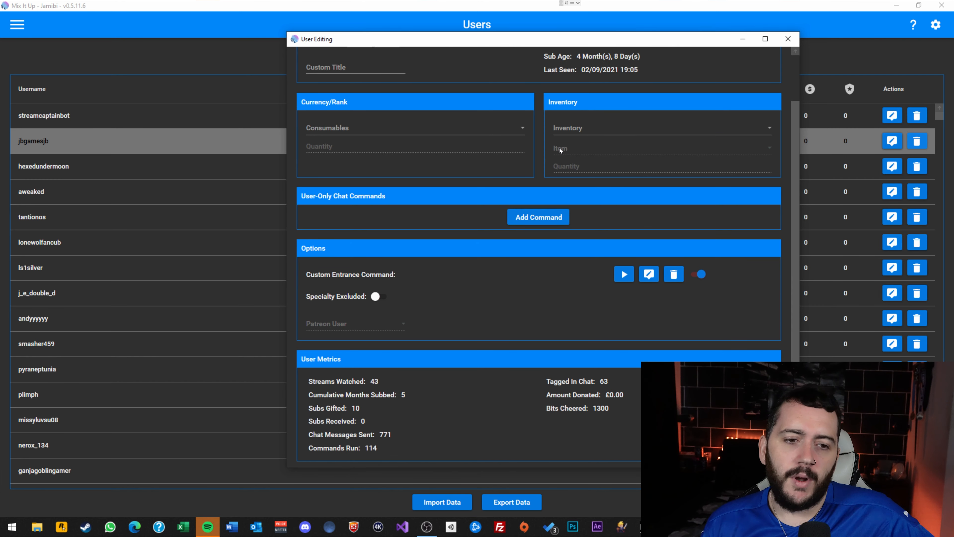
{"action": "scroll", "coordinate": [564, 140], "scroll_direction": "up", "scroll_amount": 3}
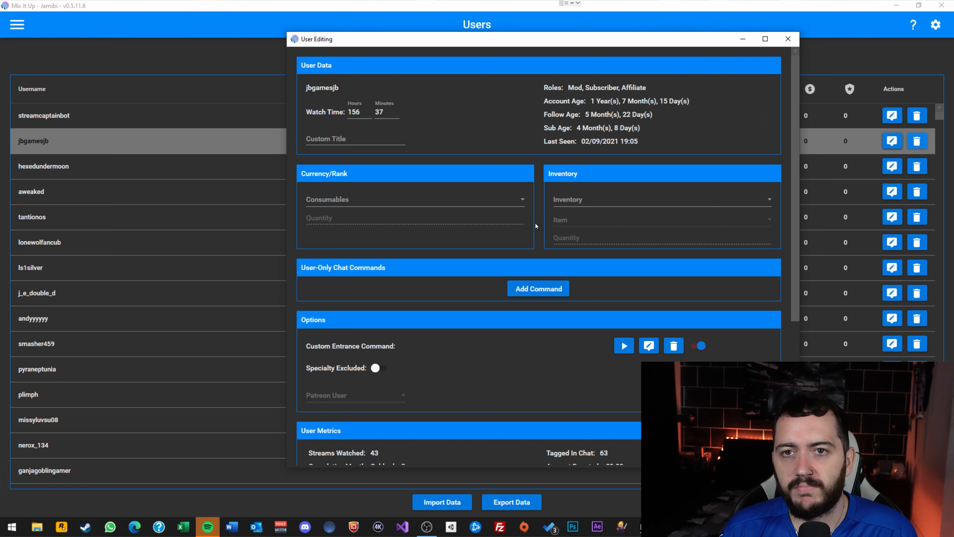
{"action": "scroll", "coordinate": [531, 218], "scroll_direction": "down", "scroll_amount": 3}
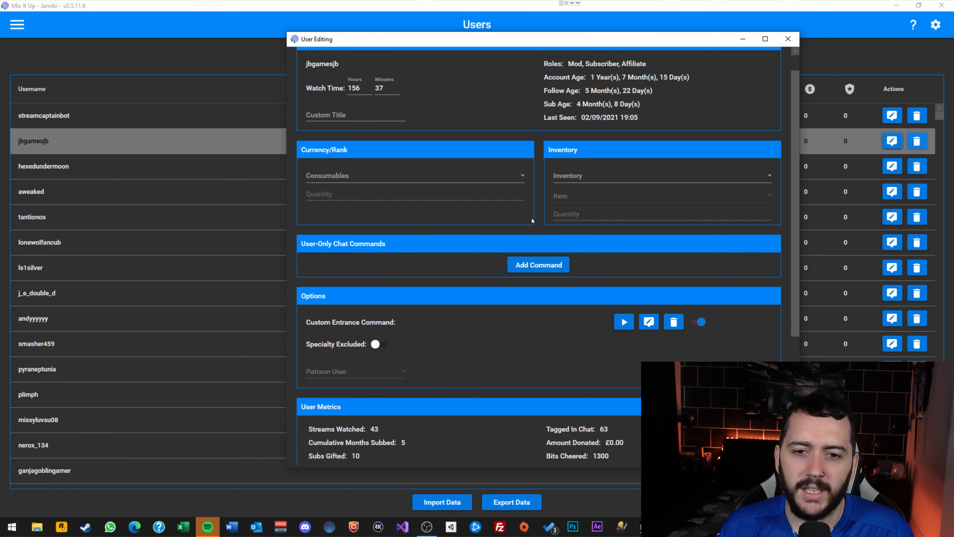
{"action": "scroll", "coordinate": [528, 212], "scroll_direction": "down", "scroll_amount": 2}
{"action": "scroll", "coordinate": [528, 214], "scroll_direction": "up", "scroll_amount": 3}
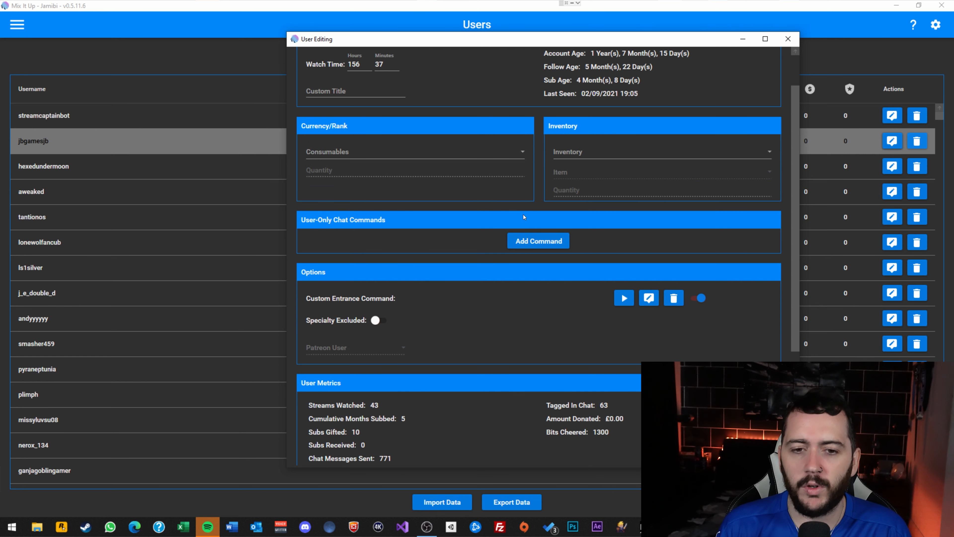
{"action": "scroll", "coordinate": [590, 166], "scroll_direction": "down", "scroll_amount": 1}
{"action": "scroll", "coordinate": [615, 164], "scroll_direction": "down", "scroll_amount": 1}
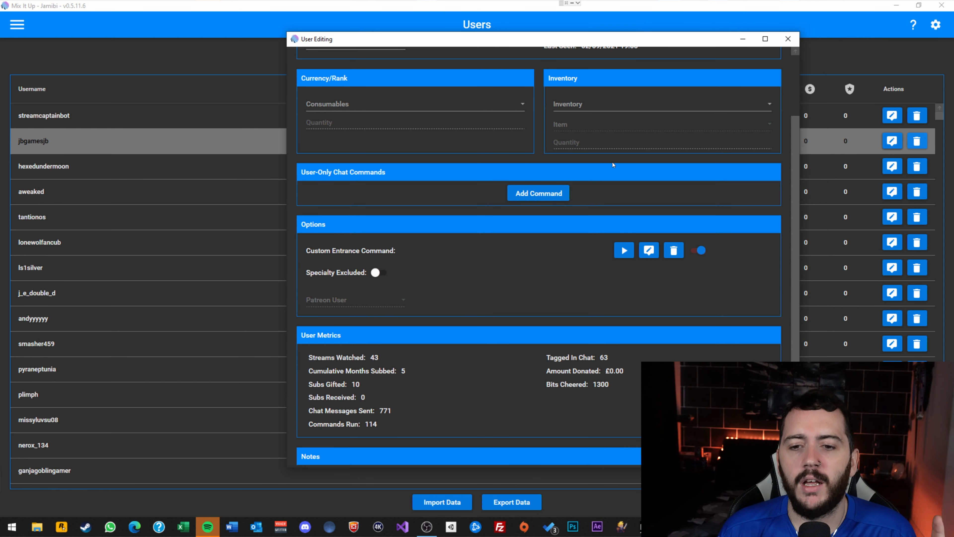
{"action": "scroll", "coordinate": [613, 161], "scroll_direction": "up", "scroll_amount": 1}
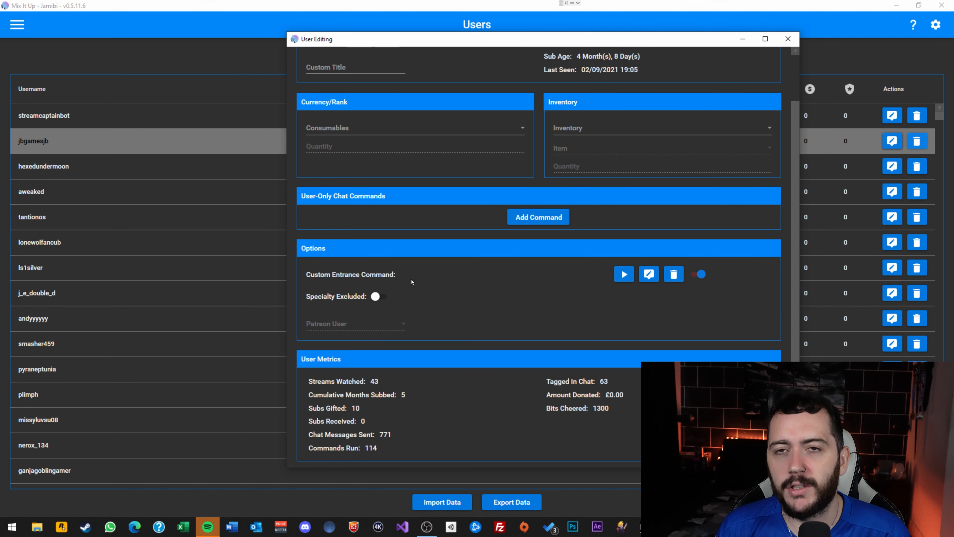
Minimise Mix It Up over OBS, move the edit window top-left and test the entrance command.
{"action": "left_click", "coordinate": [896, 6]}
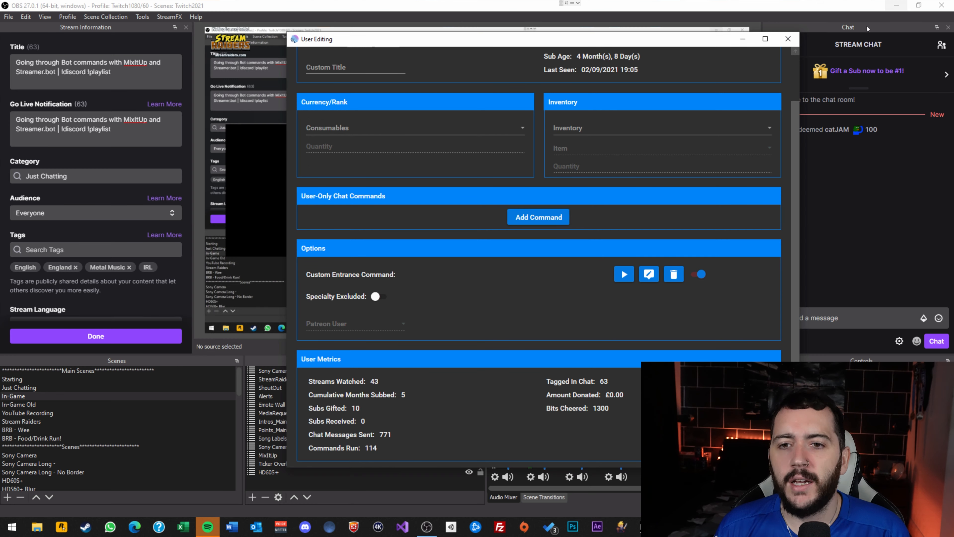
{"action": "left_click_drag", "start_coordinate": [665, 42], "coordinate": [376, 8]}
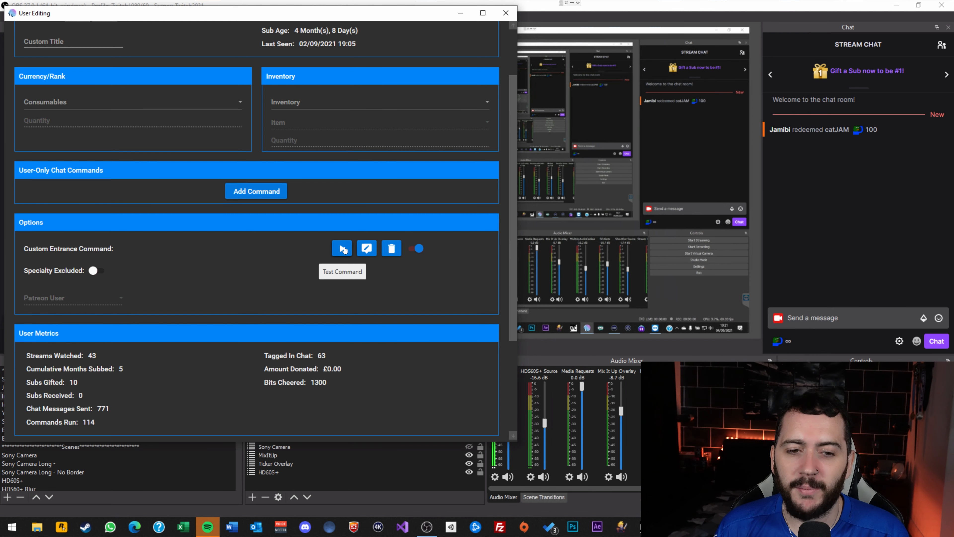
{"action": "left_click", "coordinate": [343, 248]}
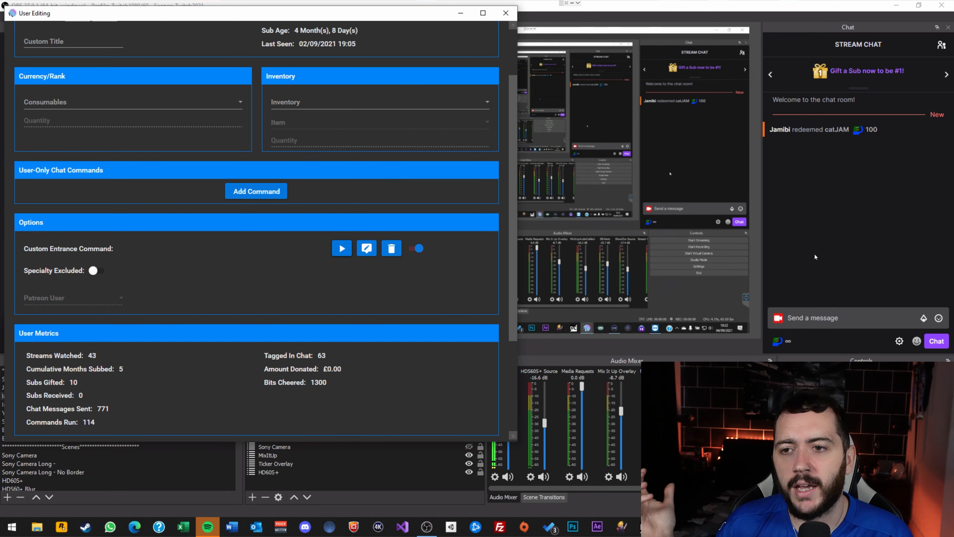
{"action": "scroll", "coordinate": [424, 195], "scroll_direction": "down", "scroll_amount": 4}
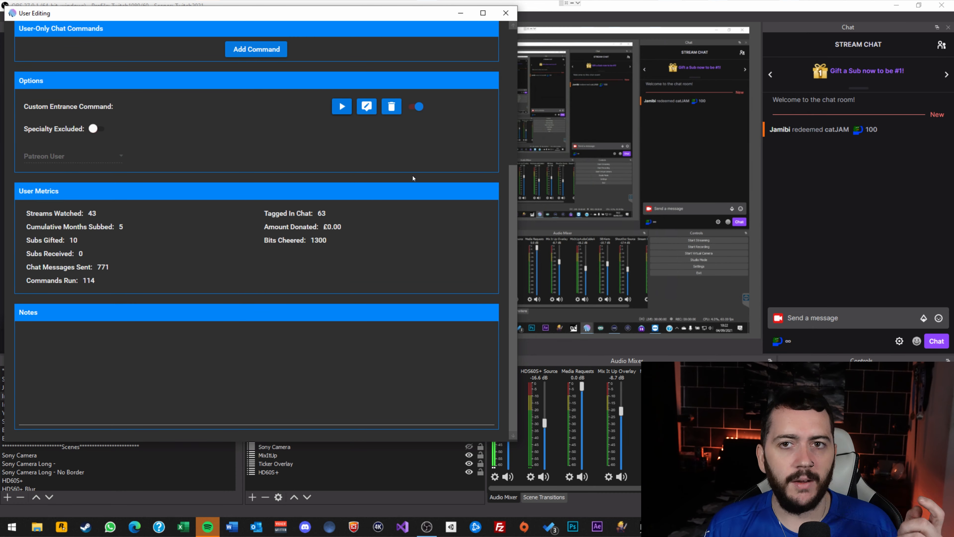
{"action": "scroll", "coordinate": [415, 186], "scroll_direction": "up", "scroll_amount": 6}
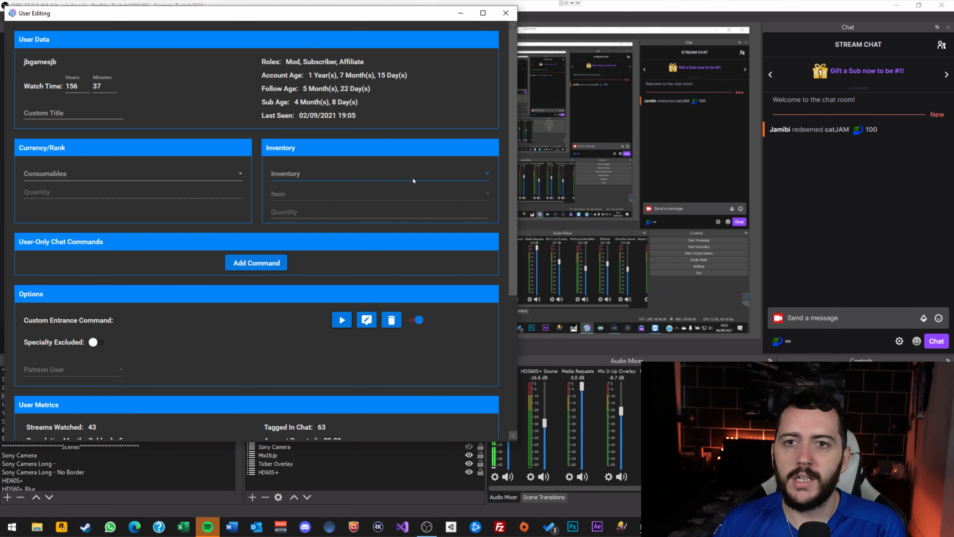
{"action": "scroll", "coordinate": [372, 209], "scroll_direction": "down", "scroll_amount": 3}
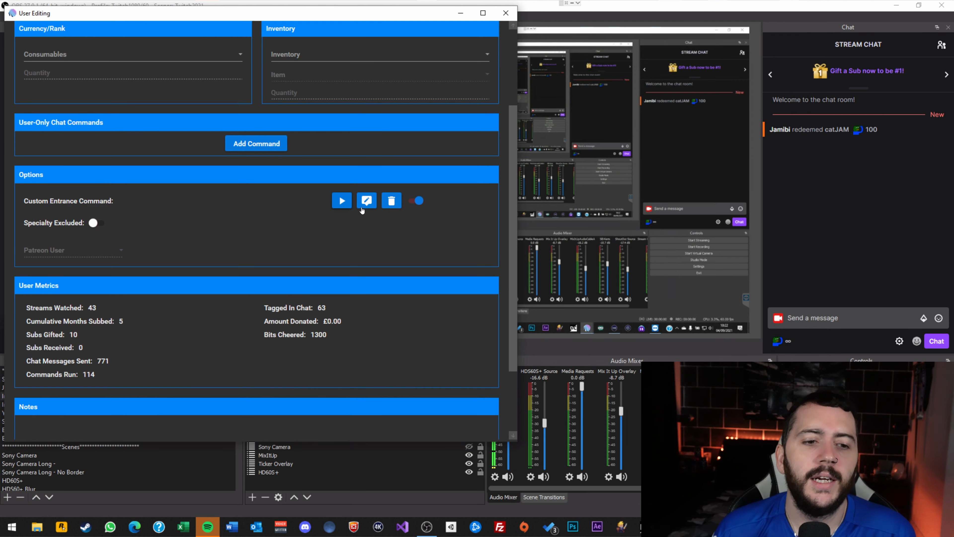
{"action": "scroll", "coordinate": [146, 89], "scroll_direction": "up", "scroll_amount": 2}
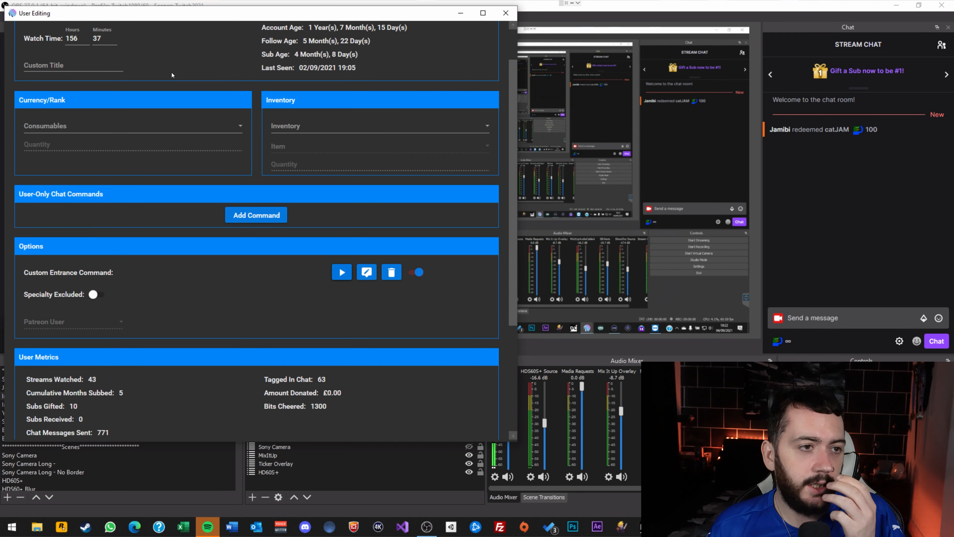
Close the edit window, then bring the Users list and edit window back from the taskbar.
{"action": "left_click", "coordinate": [506, 13]}
{"action": "left_click", "coordinate": [669, 527]}
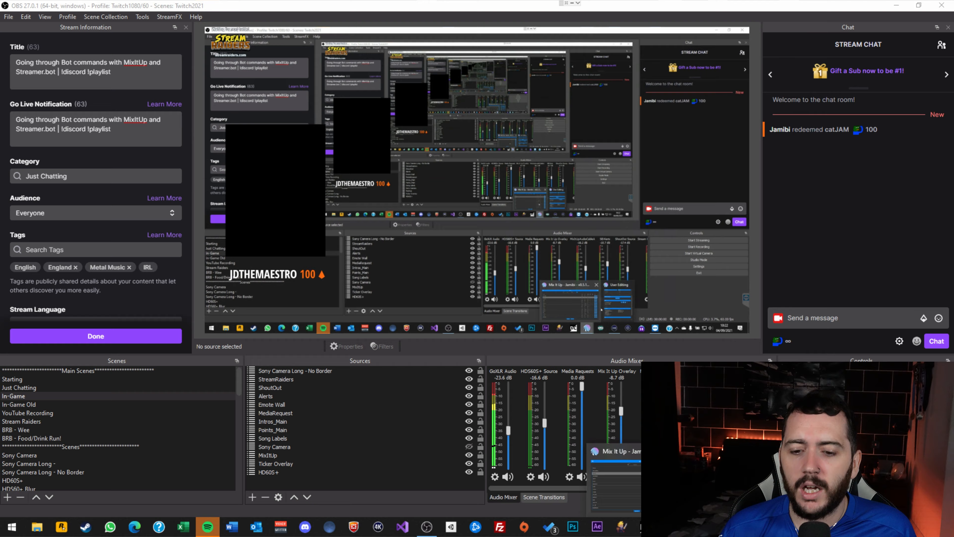
{"action": "left_click", "coordinate": [663, 485]}
{"action": "mouse_move", "coordinate": [669, 527]}
{"action": "left_click", "coordinate": [719, 477]}
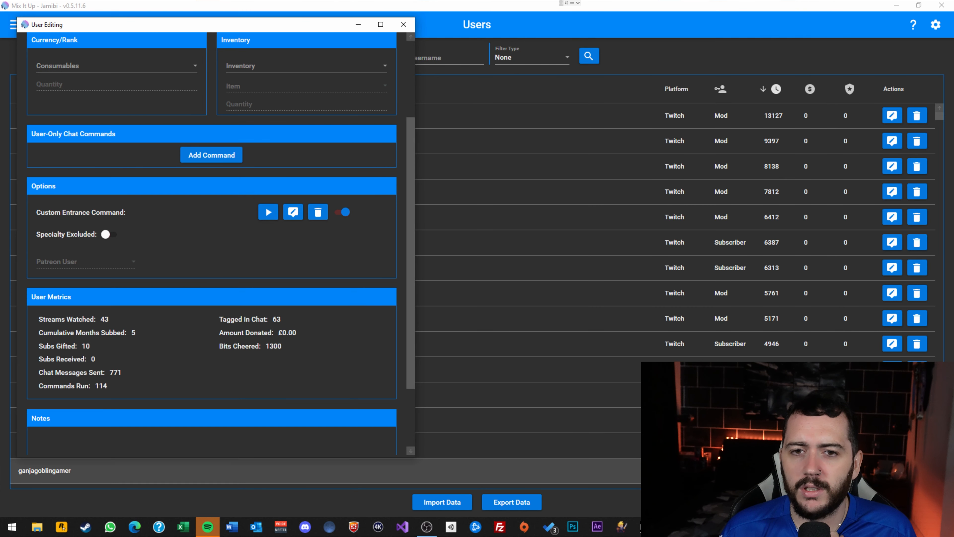
{"action": "left_click_drag", "start_coordinate": [411, 167], "coordinate": [405, 281]}
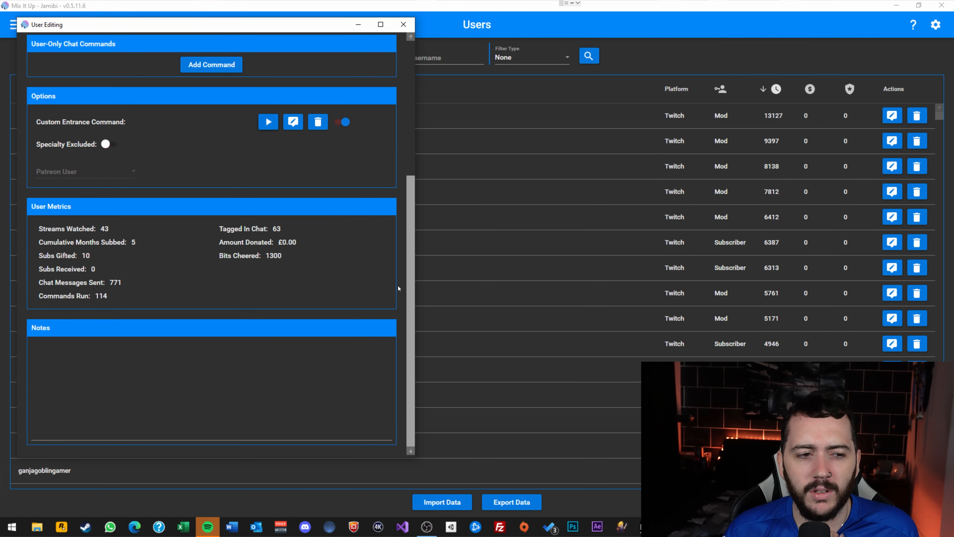
{"action": "scroll", "coordinate": [399, 288], "scroll_direction": "up", "scroll_amount": 10}
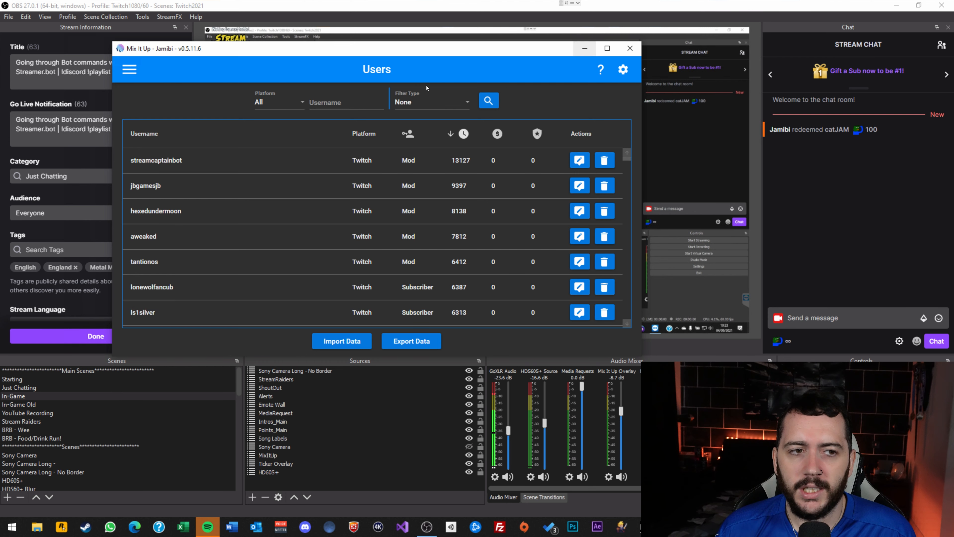
Switch to the Commands page listing pre-made commands like Battle Scene and catJAM.
{"action": "left_click", "coordinate": [129, 69]}
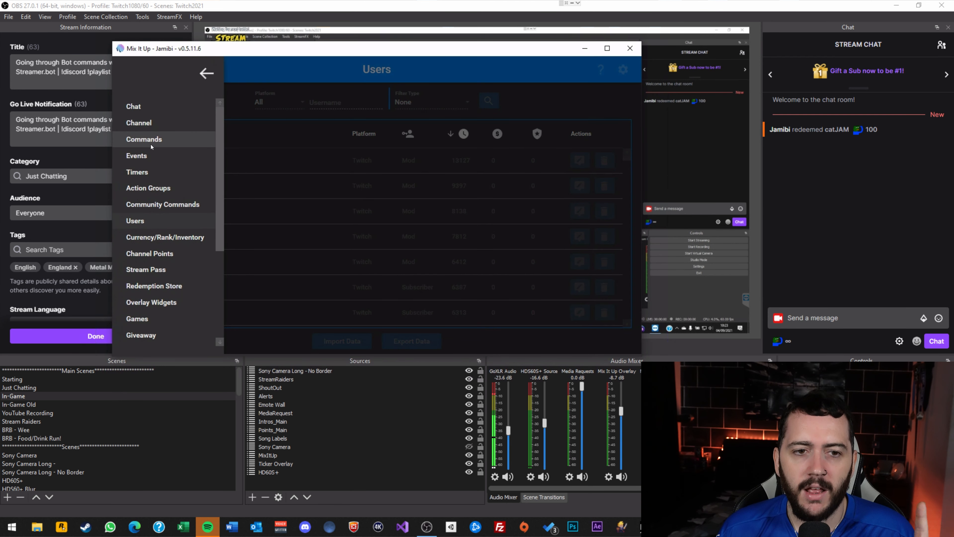
{"action": "left_click", "coordinate": [150, 140]}
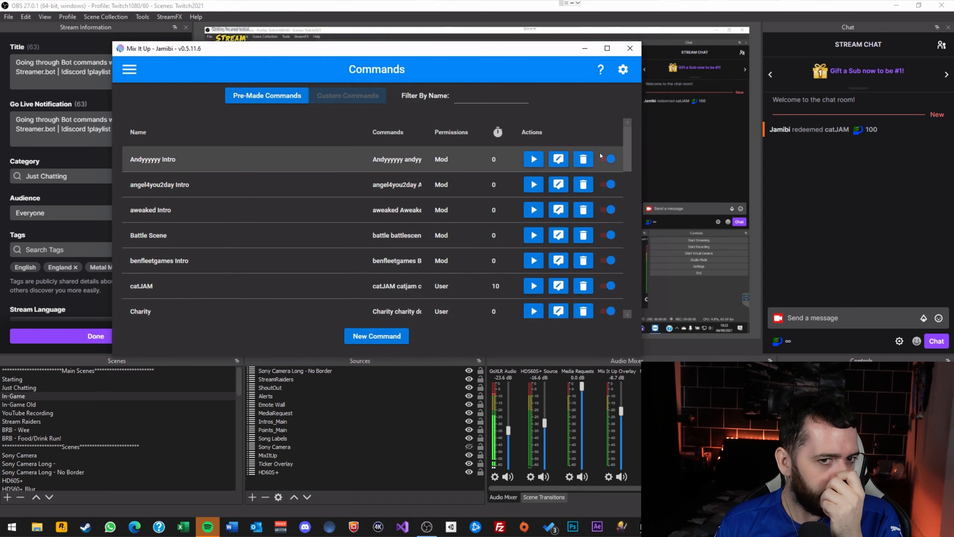
{"action": "mouse_move", "coordinate": [628, 131]}
{"action": "left_mouse_down"}
{"action": "mouse_move", "coordinate": [626, 217]}
{"action": "mouse_move", "coordinate": [639, 128]}
{"action": "left_mouse_up"}
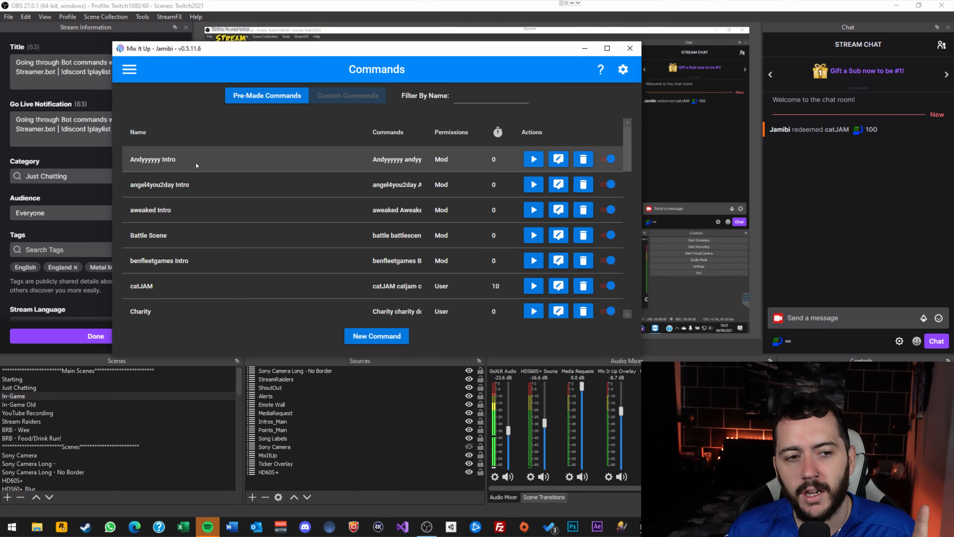
Open the Andyyyyyy Intro command in the Command Editor and move the editor up-left.
{"action": "left_click", "coordinate": [557, 161]}
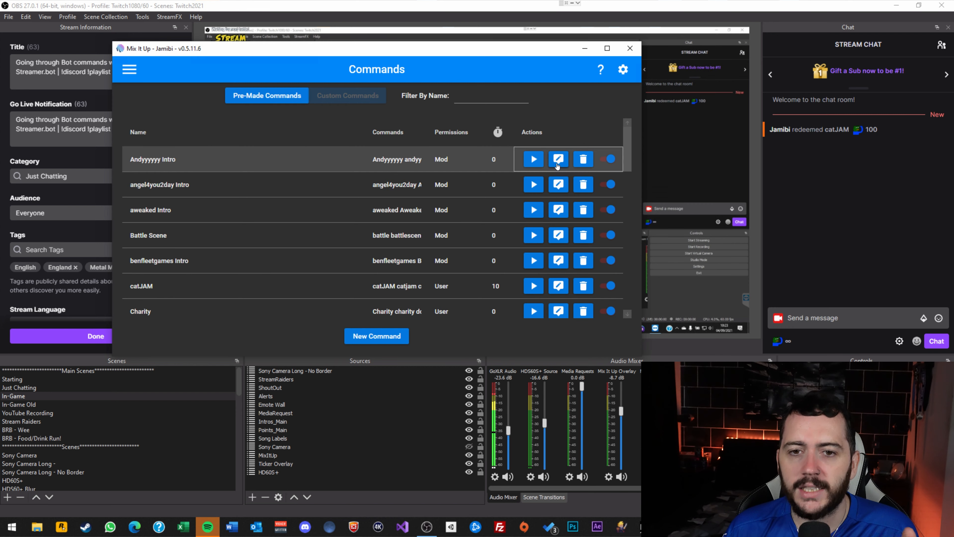
{"action": "left_click_drag", "start_coordinate": [448, 105], "coordinate": [357, 76]}
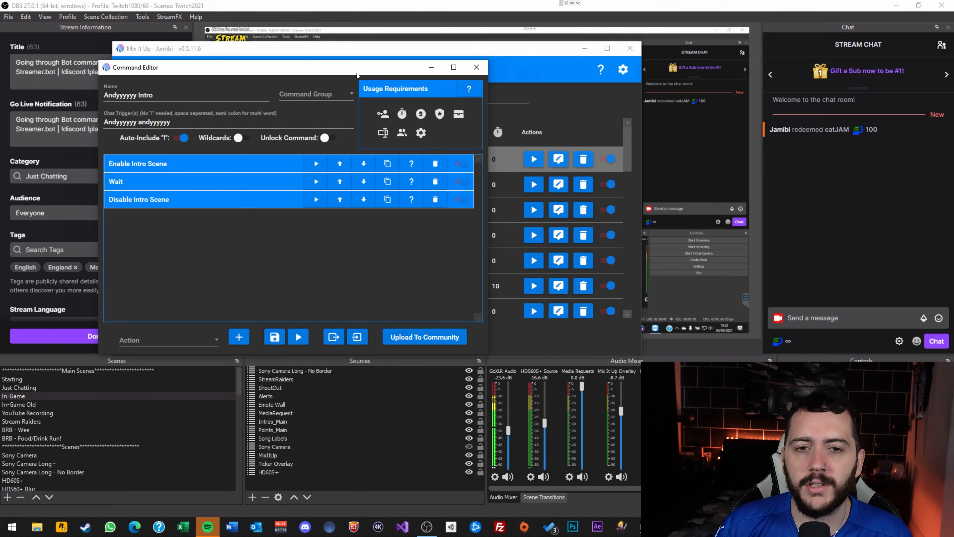
In Stream Deck's Intros folder, put a Mix It Up Run Command action on the empty key after Xanax.
{"action": "left_click", "coordinate": [744, 526]}
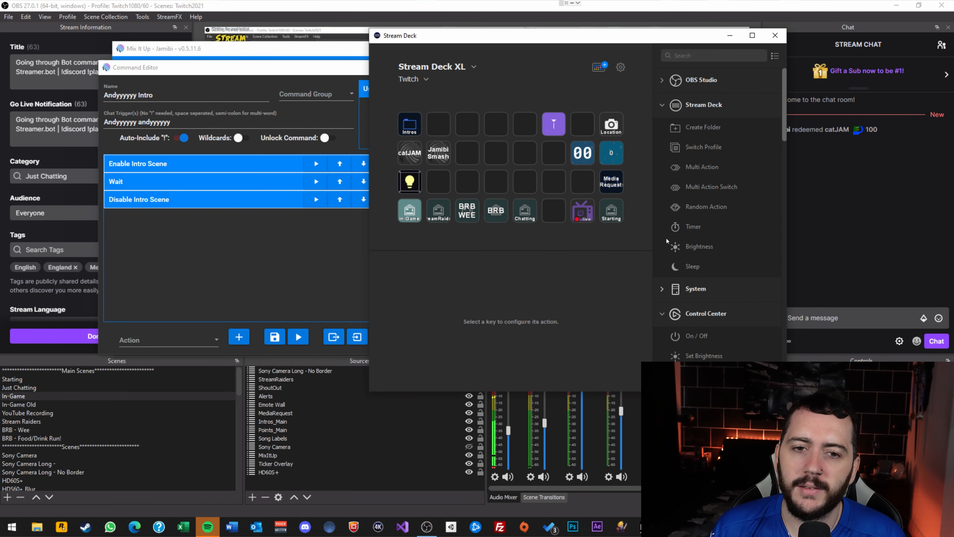
{"action": "left_click_drag", "start_coordinate": [576, 45], "coordinate": [693, 81]}
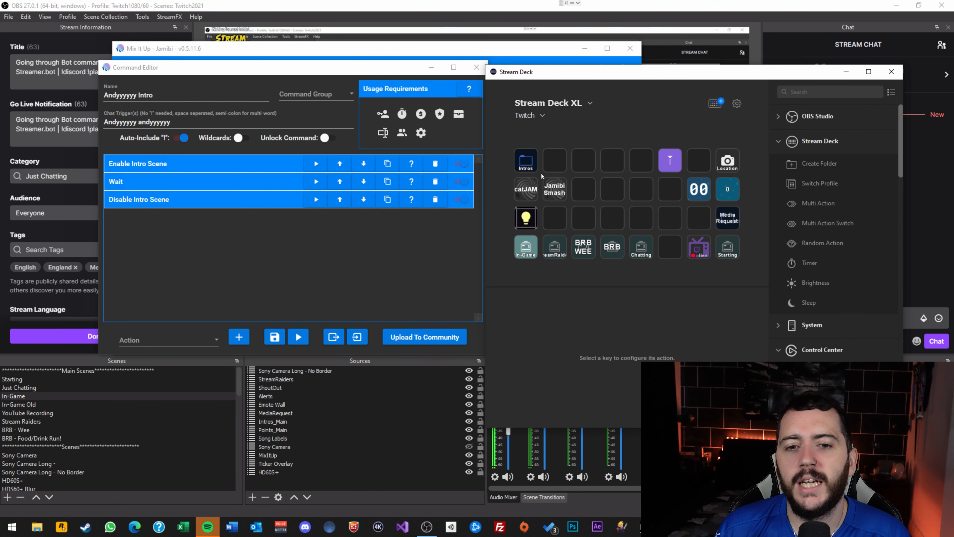
{"action": "double_click", "coordinate": [526, 160]}
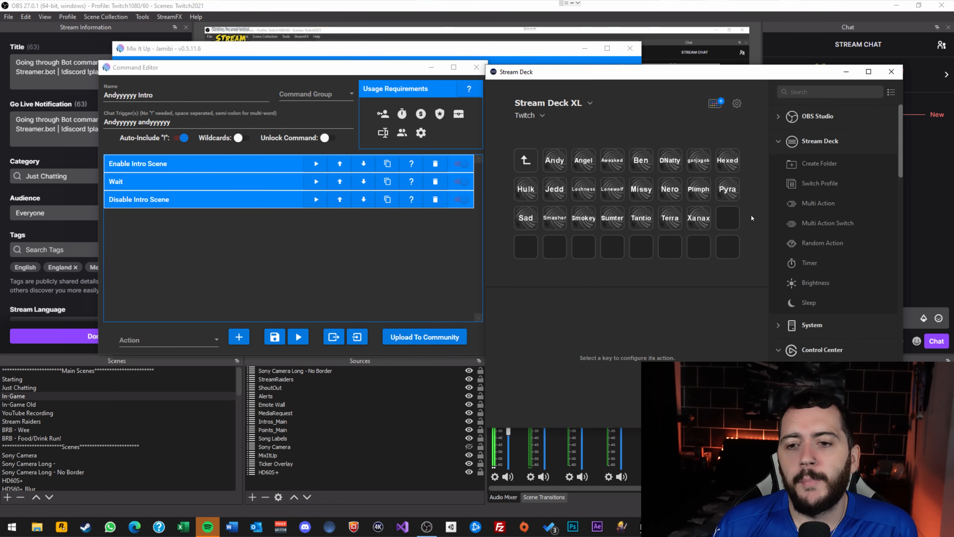
{"action": "left_click", "coordinate": [728, 221]}
{"action": "left_click_drag", "start_coordinate": [901, 150], "coordinate": [894, 288]}
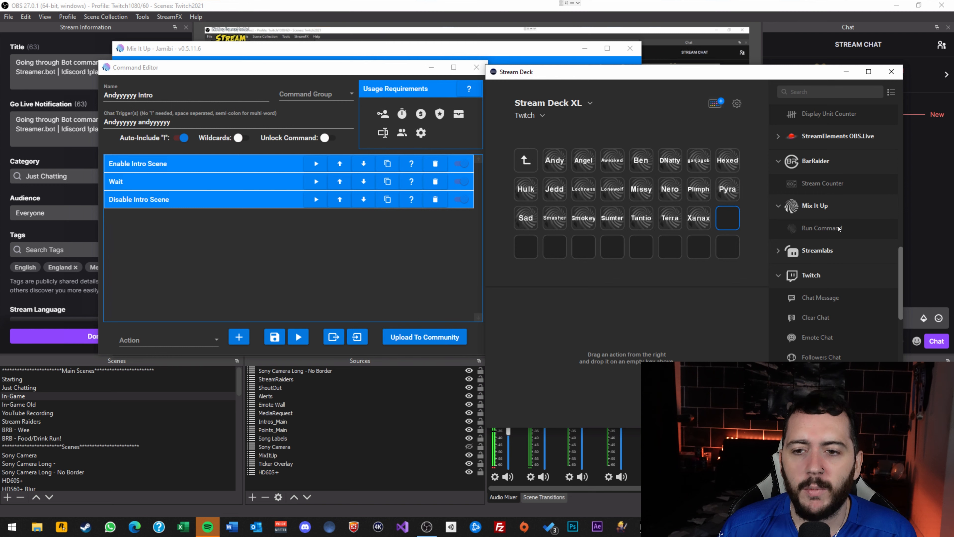
{"action": "left_click_drag", "start_coordinate": [828, 227], "coordinate": [731, 223]}
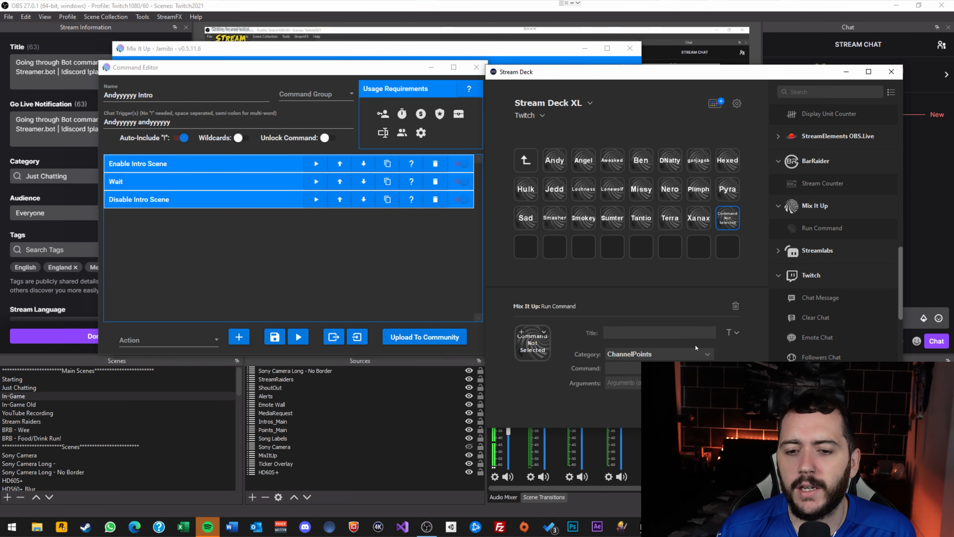
Set the Run Command key's category to Chat, browsing the command list without choosing one.
{"action": "left_click", "coordinate": [650, 354]}
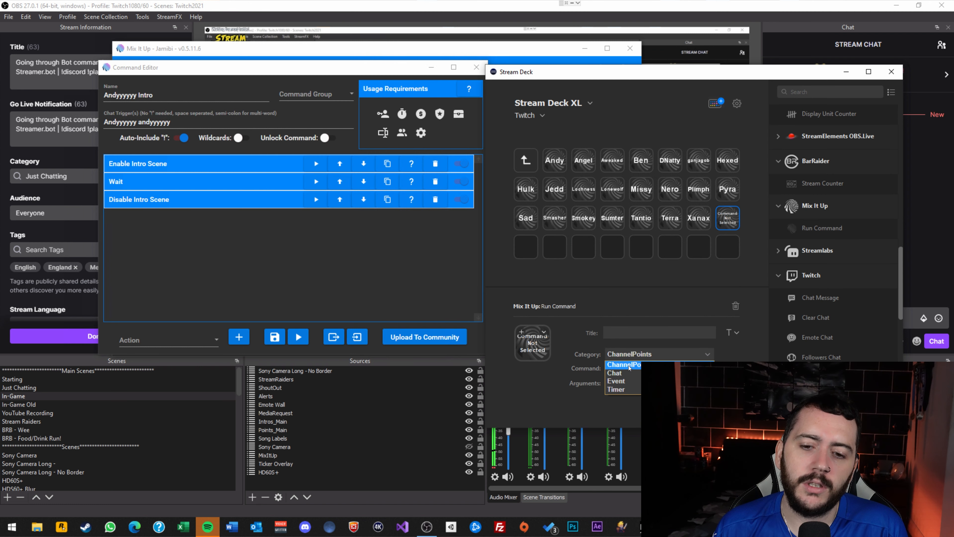
{"action": "left_click", "coordinate": [630, 373]}
{"action": "left_click", "coordinate": [635, 368]}
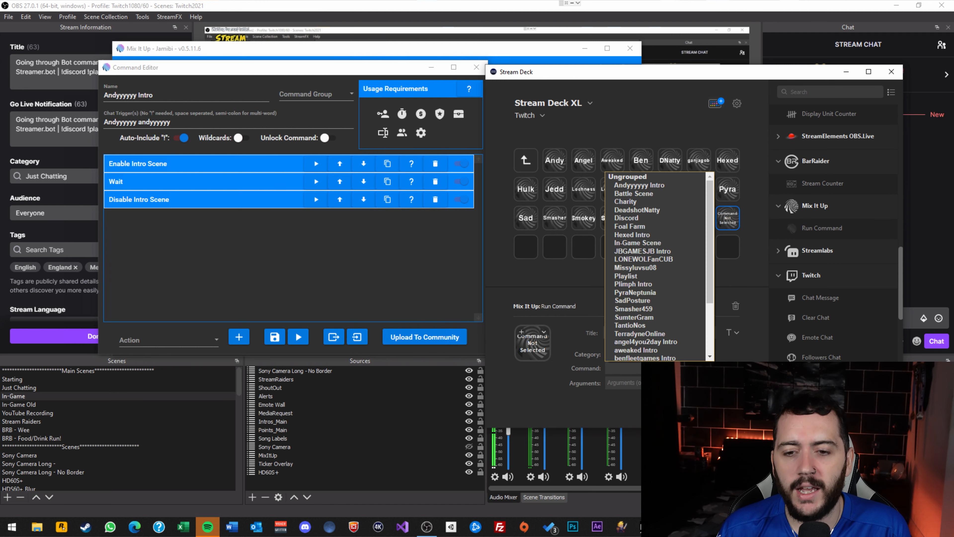
{"action": "scroll", "coordinate": [650, 266], "scroll_direction": "down", "scroll_amount": 3}
{"action": "scroll", "coordinate": [651, 267], "scroll_direction": "up", "scroll_amount": 3}
{"action": "scroll", "coordinate": [650, 266], "scroll_direction": "down", "scroll_amount": 3}
{"action": "scroll", "coordinate": [651, 266], "scroll_direction": "up", "scroll_amount": 3}
{"action": "left_click", "coordinate": [440, 233]}
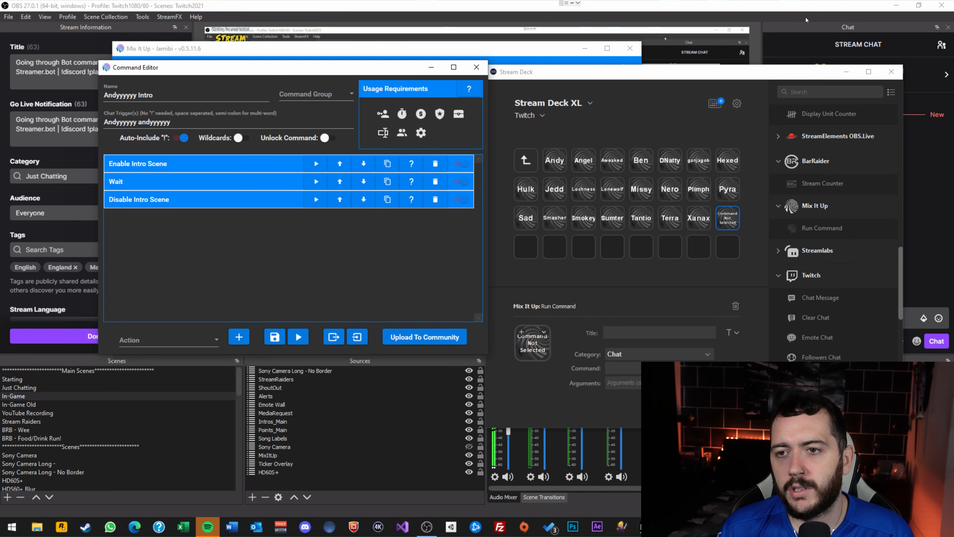
Bring OBS Studio forward, then return the Stream Deck window to the front.
{"action": "left_click", "coordinate": [761, 6]}
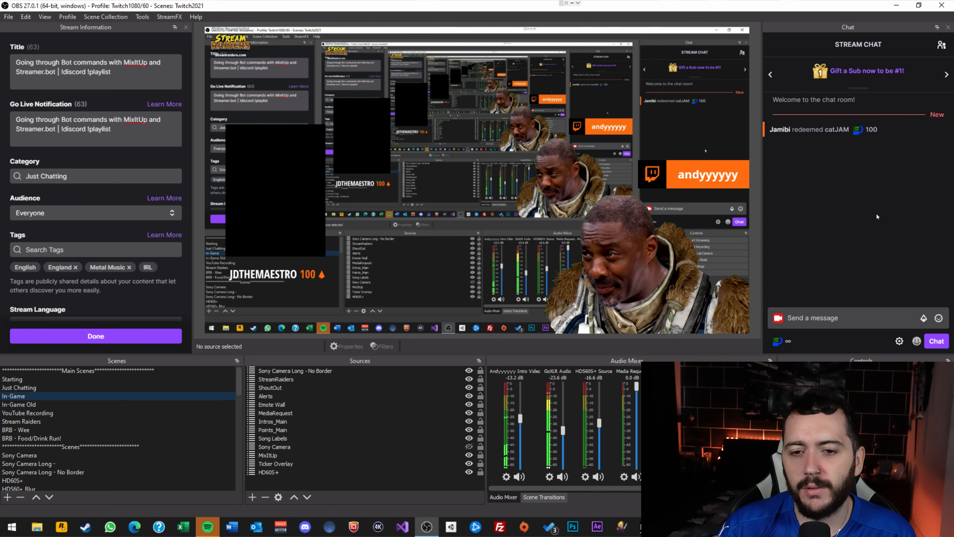
{"action": "left_click", "coordinate": [670, 527]}
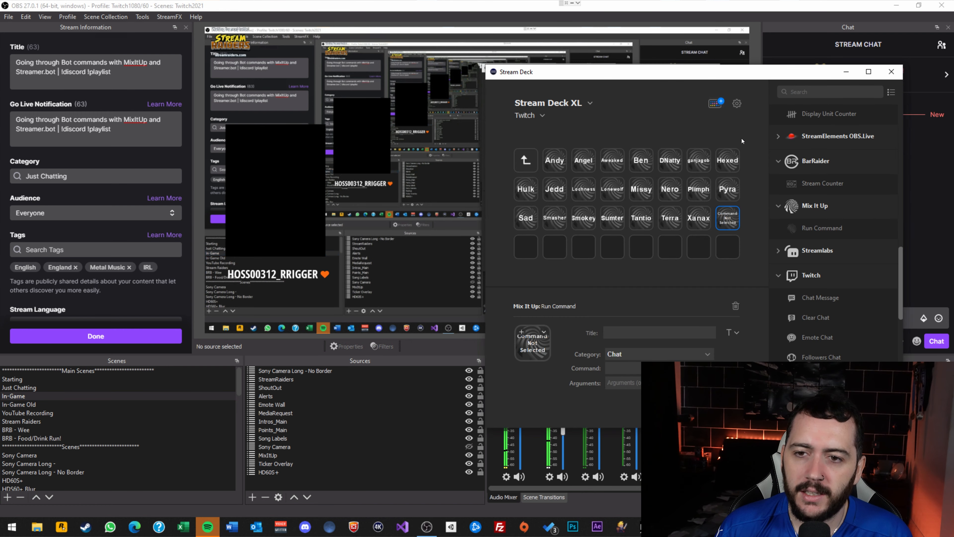
Bring the Andyyyyyy Intro editor forward and expand its Enable Intro Scene action.
{"action": "left_click", "coordinate": [646, 527]}
{"action": "left_click", "coordinate": [681, 485]}
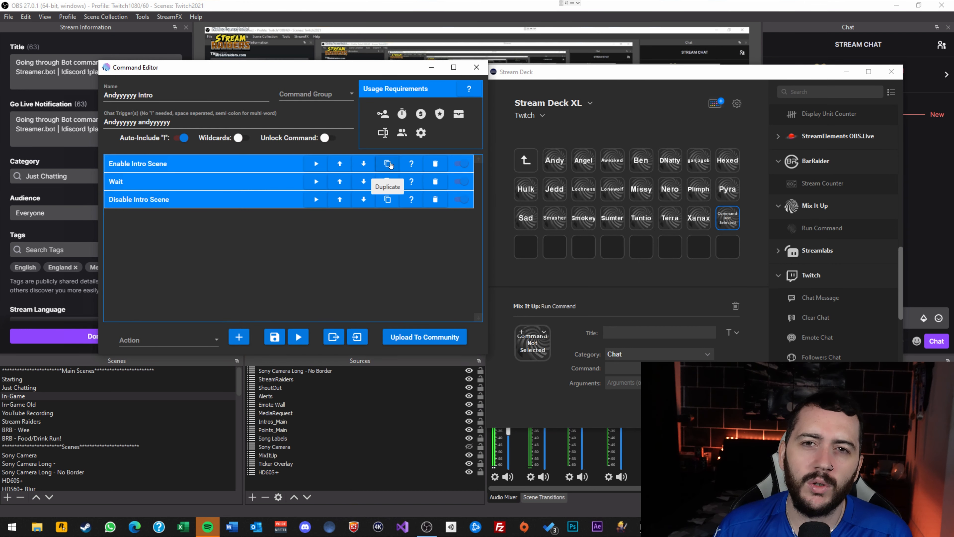
{"action": "left_click", "coordinate": [279, 165]}
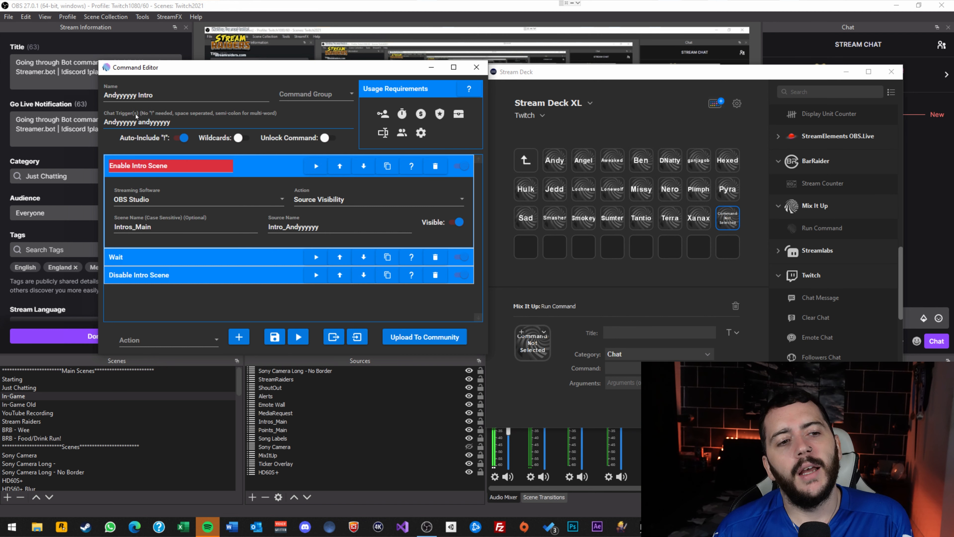
{"action": "left_click_drag", "start_coordinate": [180, 123], "coordinate": [142, 122]}
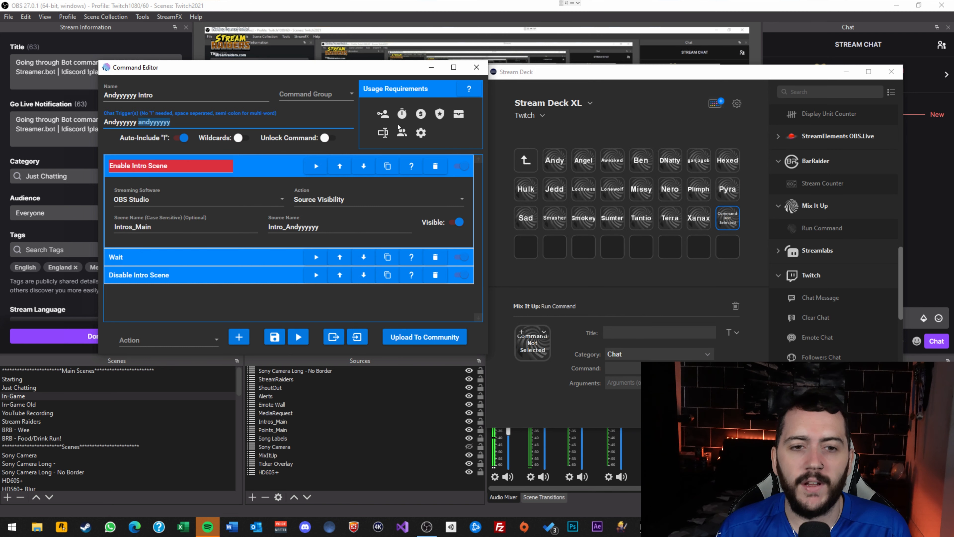
Review the User Role requirement and role list unchanged, then close the Andyyyyyy Intro editor.
{"action": "left_click", "coordinate": [383, 114]}
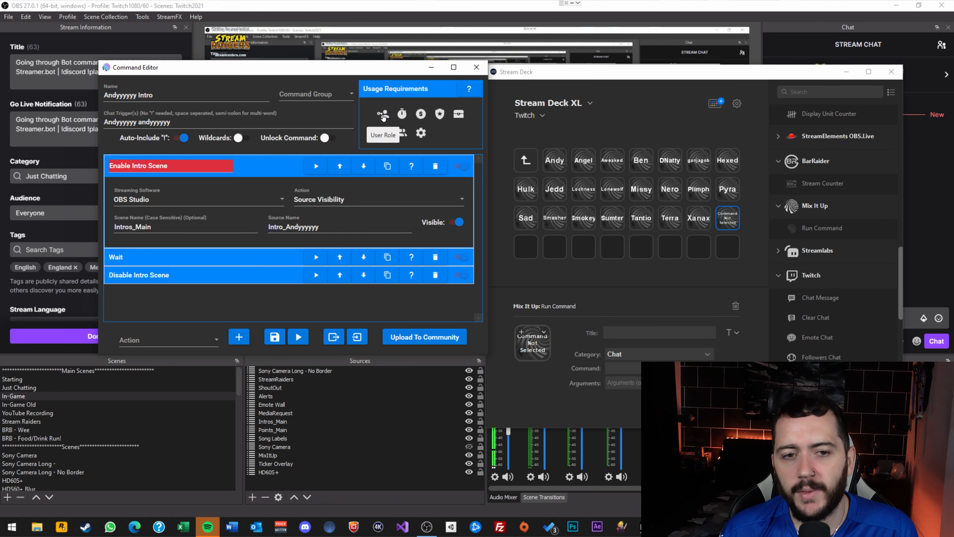
{"action": "left_click", "coordinate": [383, 115]}
{"action": "left_click", "coordinate": [423, 163]}
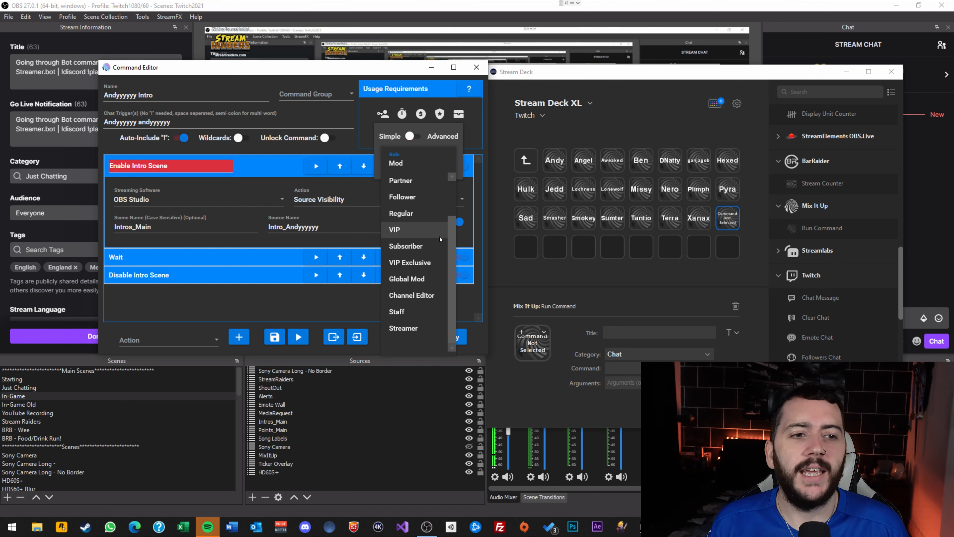
{"action": "left_click", "coordinate": [187, 120]}
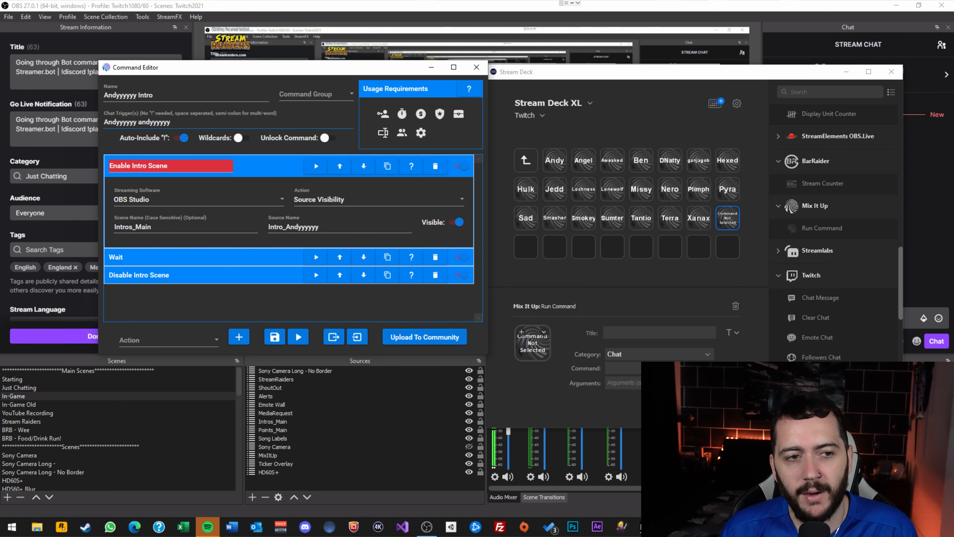
{"action": "double_click", "coordinate": [179, 121]}
{"action": "left_click", "coordinate": [179, 121]}
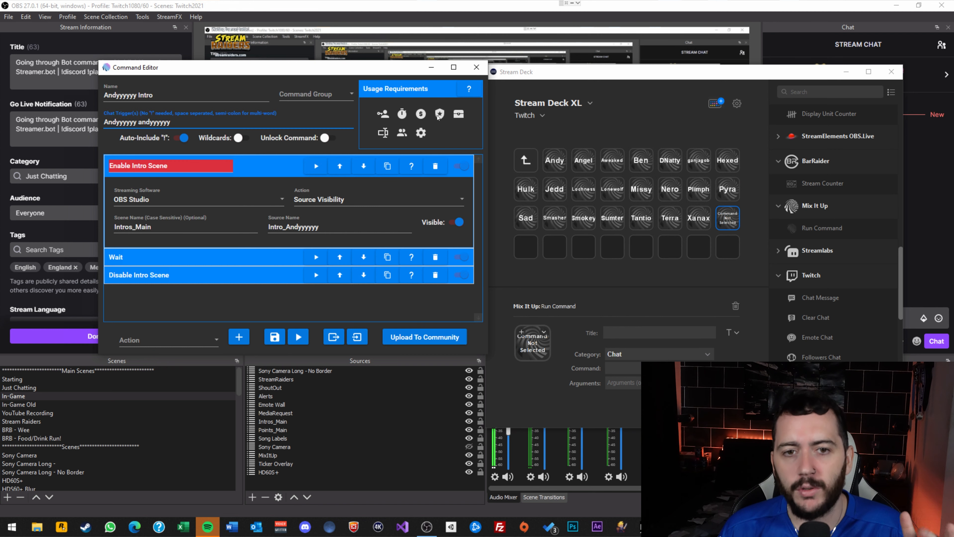
{"action": "left_click", "coordinate": [473, 73]}
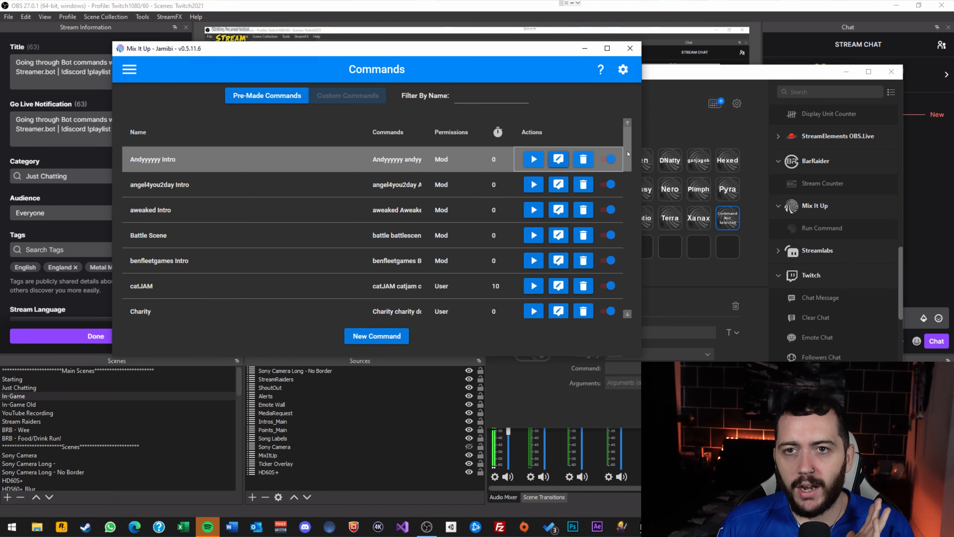
Scroll the Commands list and open the Foal Farm command's editor.
{"action": "left_click_drag", "start_coordinate": [626, 144], "coordinate": [223, 72]}
{"action": "scroll", "coordinate": [326, 219], "scroll_direction": "down", "scroll_amount": 10}
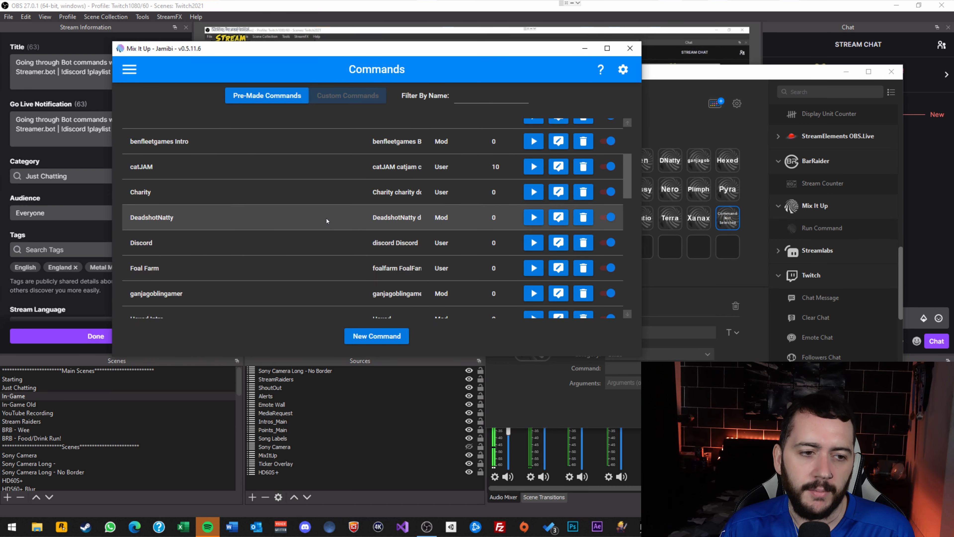
{"action": "scroll", "coordinate": [323, 227], "scroll_direction": "down", "scroll_amount": 4}
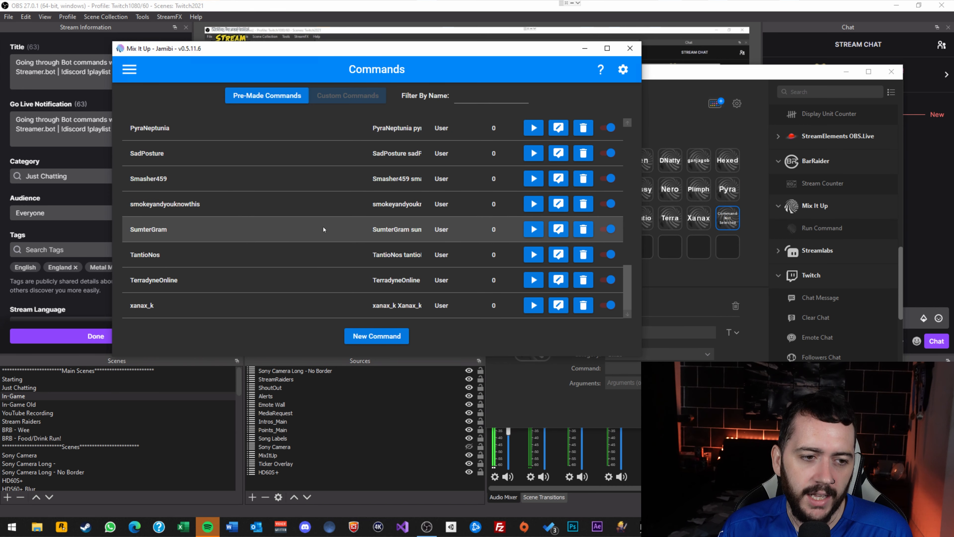
{"action": "scroll", "coordinate": [272, 291], "scroll_direction": "up", "scroll_amount": 5}
{"action": "scroll", "coordinate": [271, 292], "scroll_direction": "up", "scroll_amount": 10}
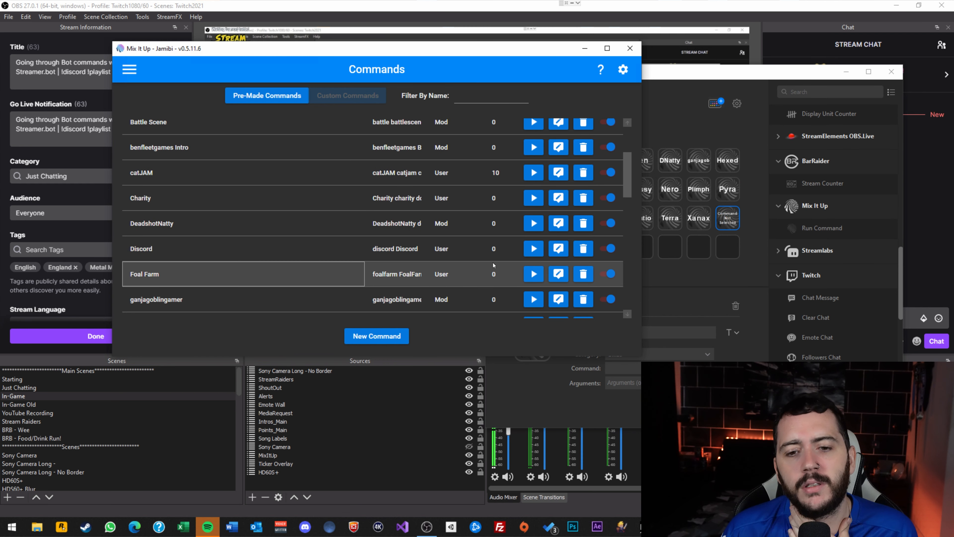
{"action": "left_click", "coordinate": [559, 274]}
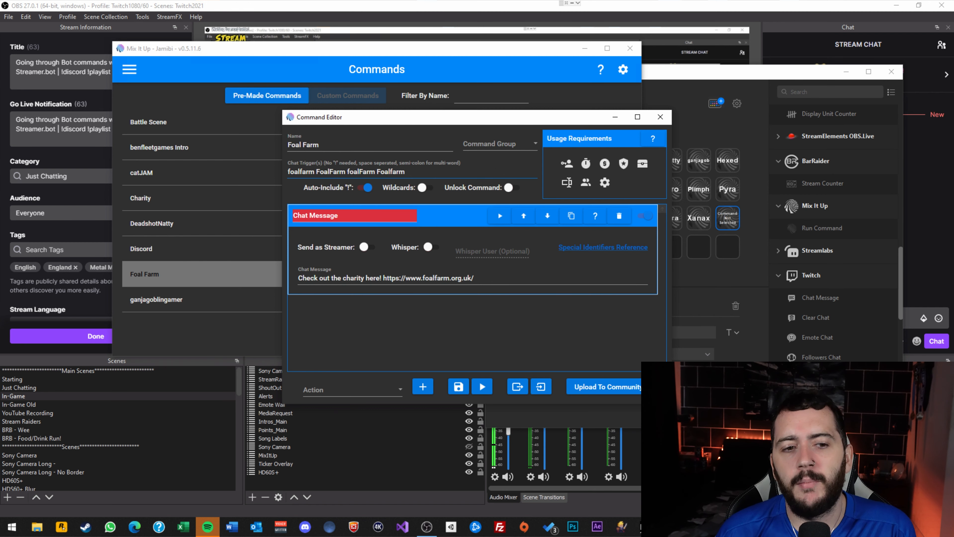
Test-run the Foal Farm command and confirm its charity link message in the OBS chat.
{"action": "left_click_drag", "start_coordinate": [289, 171], "coordinate": [346, 172]}
{"action": "left_click", "coordinate": [349, 172]}
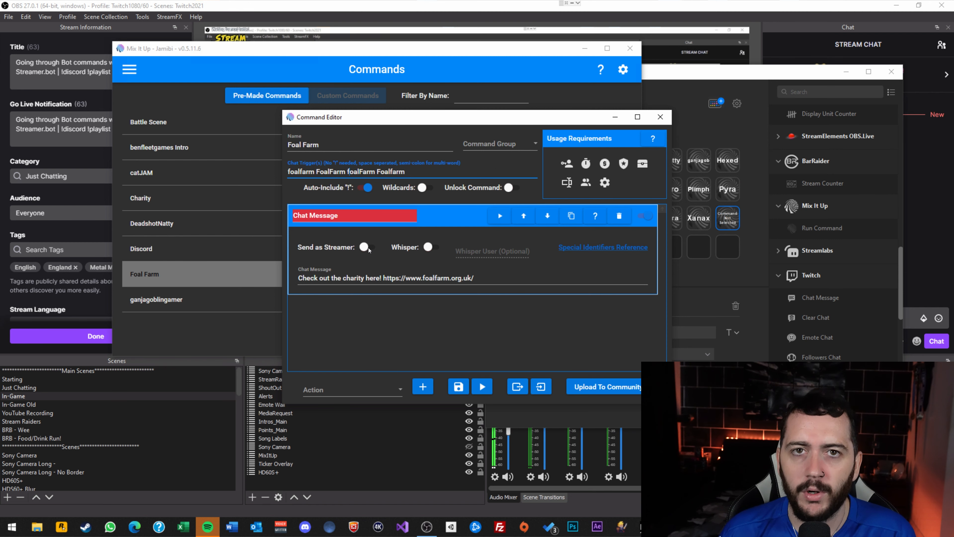
{"action": "left_click", "coordinate": [483, 387]}
{"action": "left_click", "coordinate": [927, 193]}
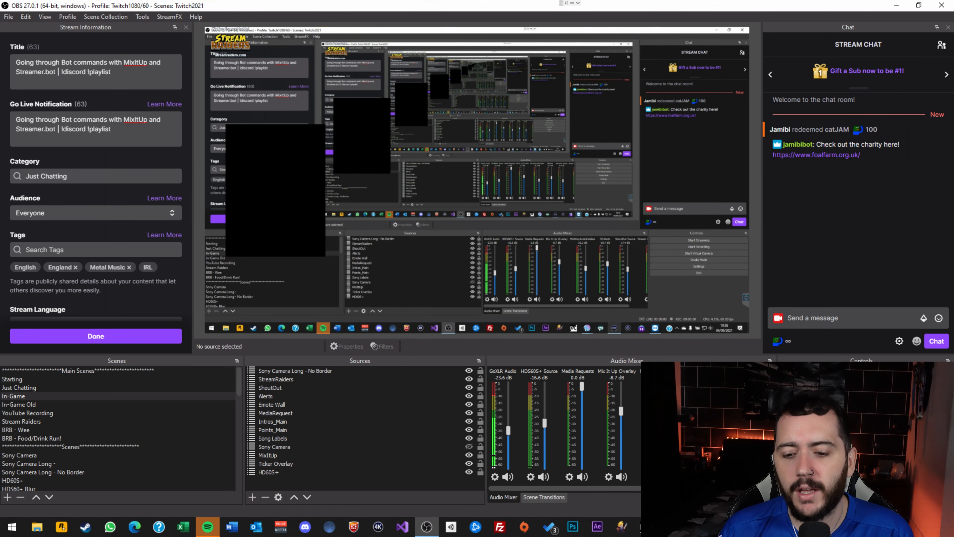
{"action": "left_click", "coordinate": [669, 527]}
Go to the Channel Points page through the main menu to see catJAM and jamibiSmash.
{"action": "left_click", "coordinate": [612, 481]}
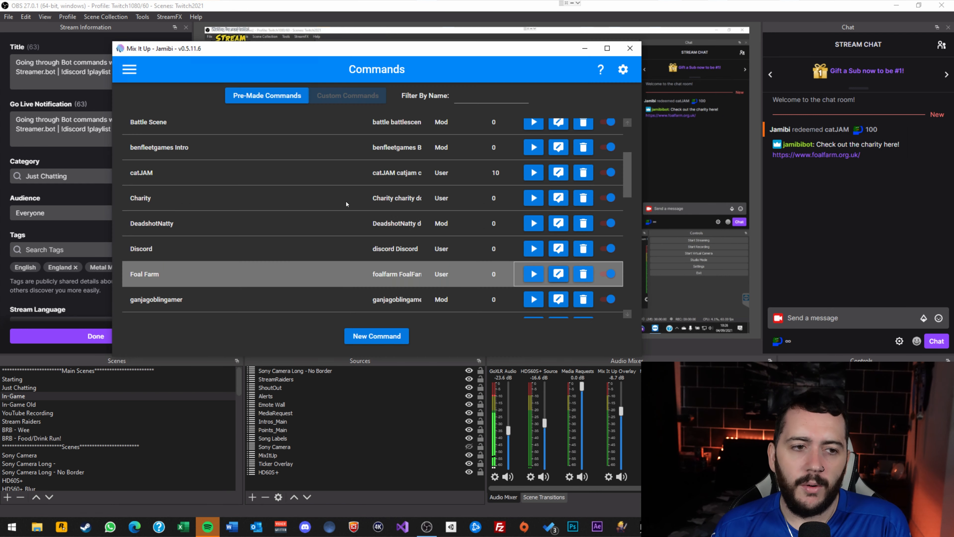
{"action": "left_click", "coordinate": [128, 75]}
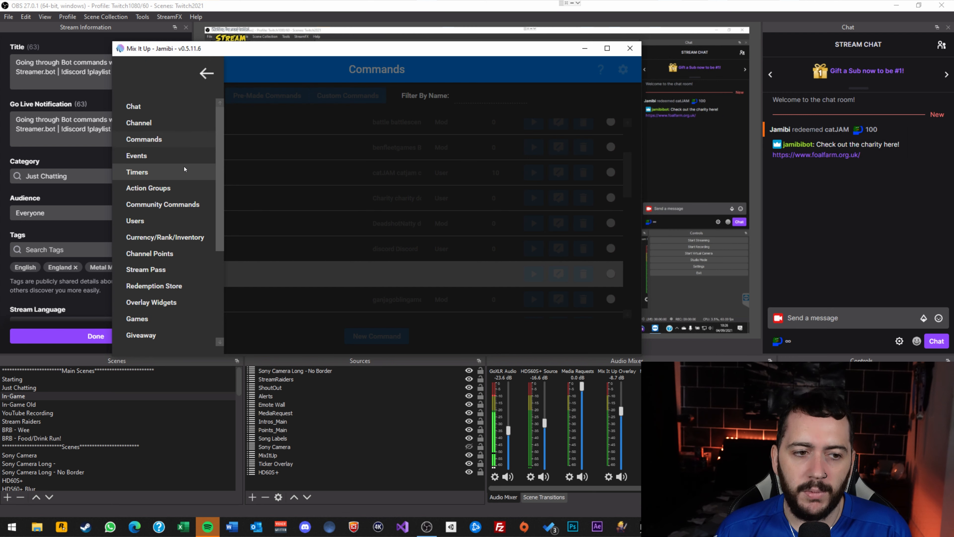
{"action": "scroll", "coordinate": [150, 204], "scroll_direction": "down", "scroll_amount": 3}
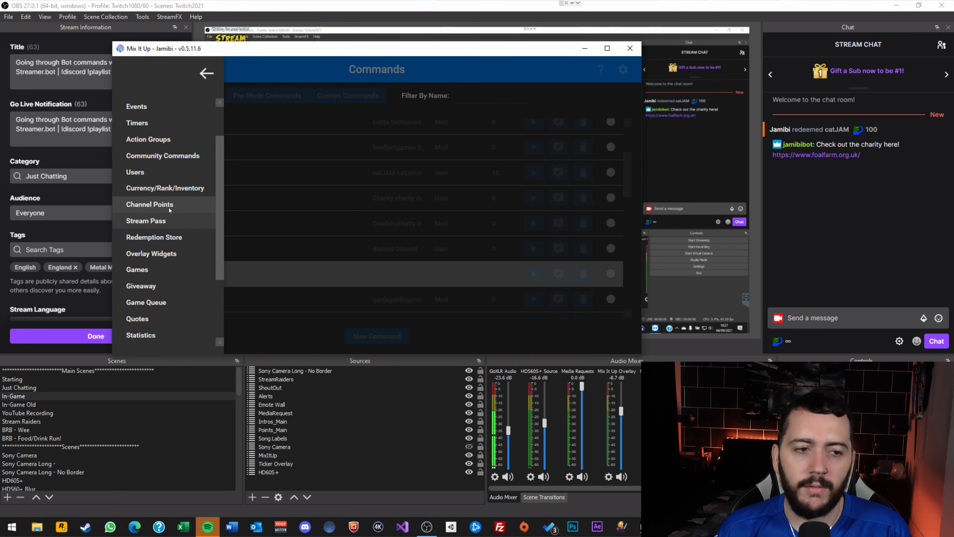
{"action": "left_click", "coordinate": [180, 206]}
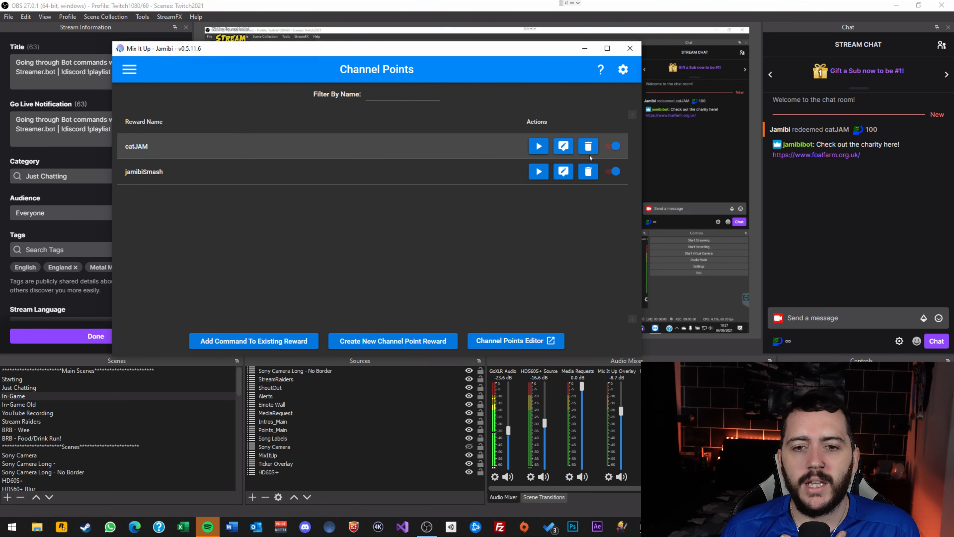
Open catJAM's command, redeem the 100-point catJAM reward from stream chat, and return to Mix It Up.
{"action": "left_click", "coordinate": [563, 146]}
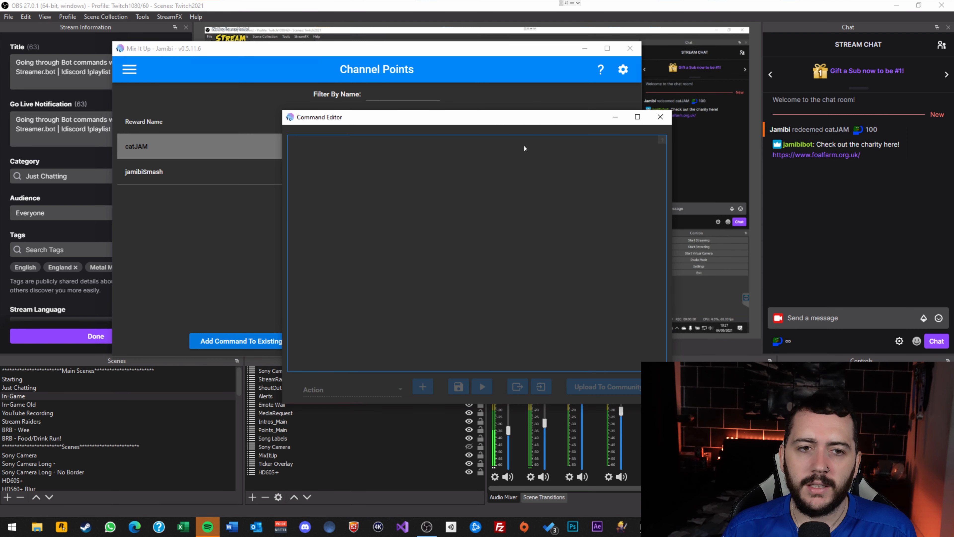
{"action": "left_click", "coordinate": [781, 343]}
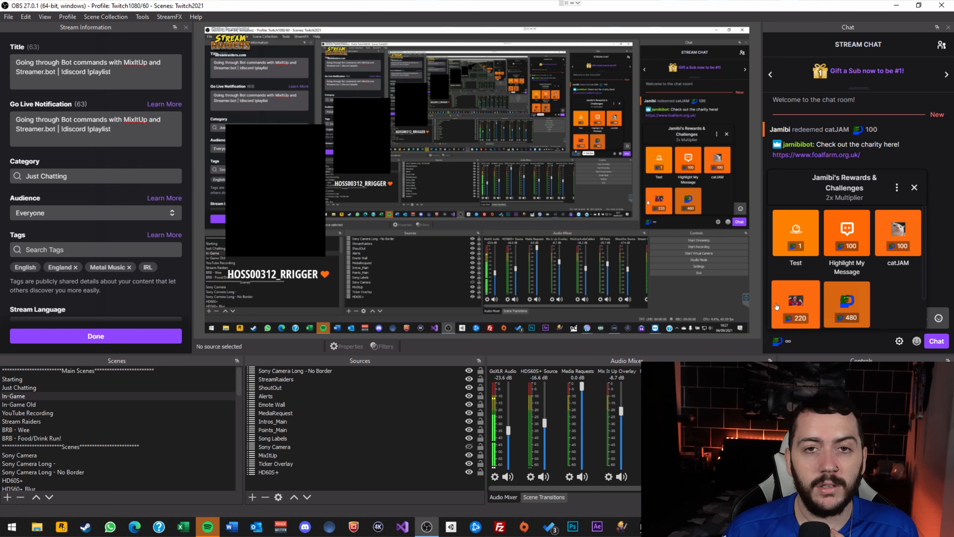
{"action": "left_click", "coordinate": [895, 244]}
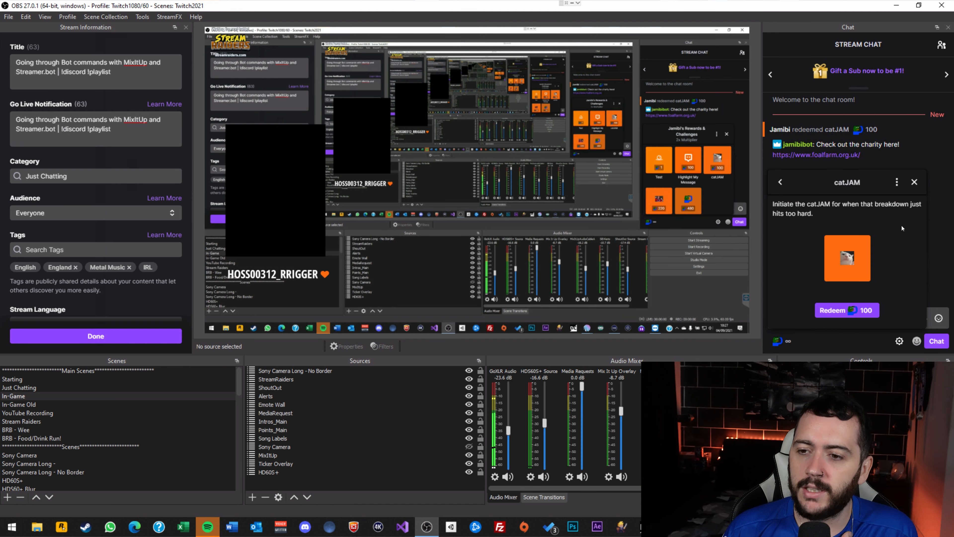
{"action": "left_click", "coordinate": [838, 311]}
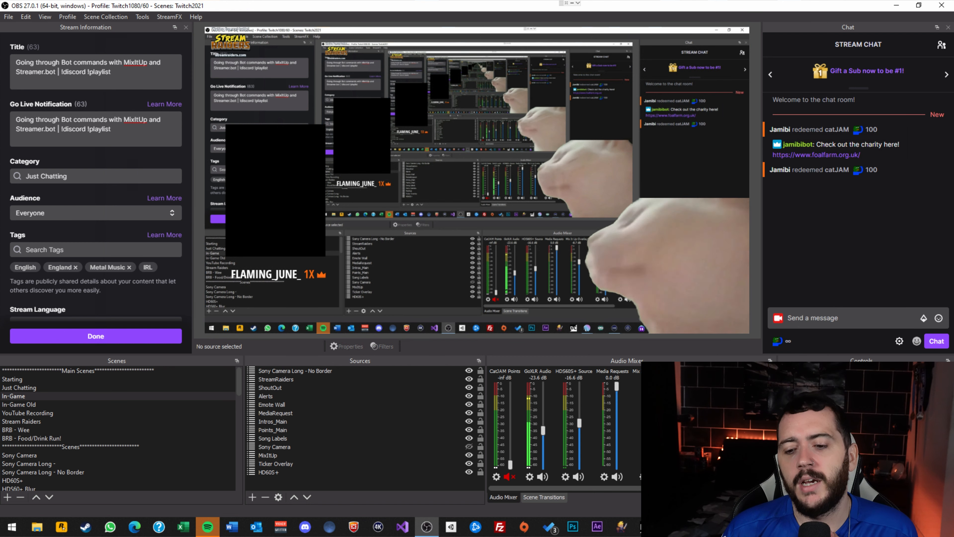
{"action": "left_click", "coordinate": [679, 529]}
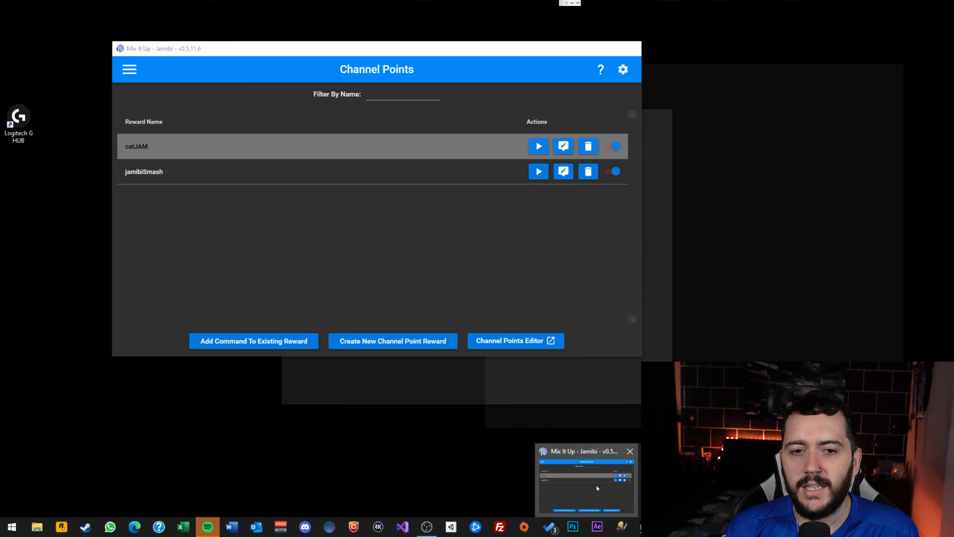
{"action": "left_click", "coordinate": [586, 485]}
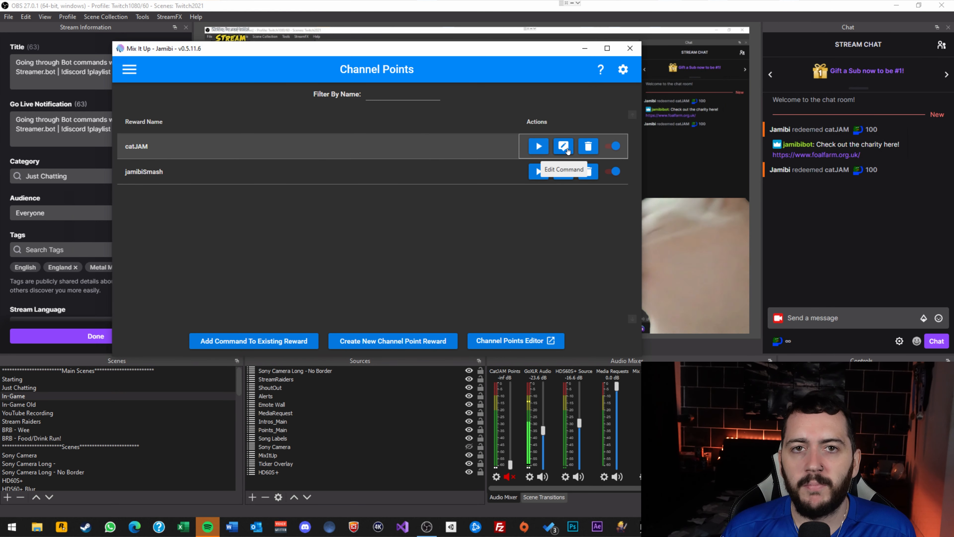
Start adding a command to the existing Test reward.
{"action": "left_click", "coordinate": [510, 151]}
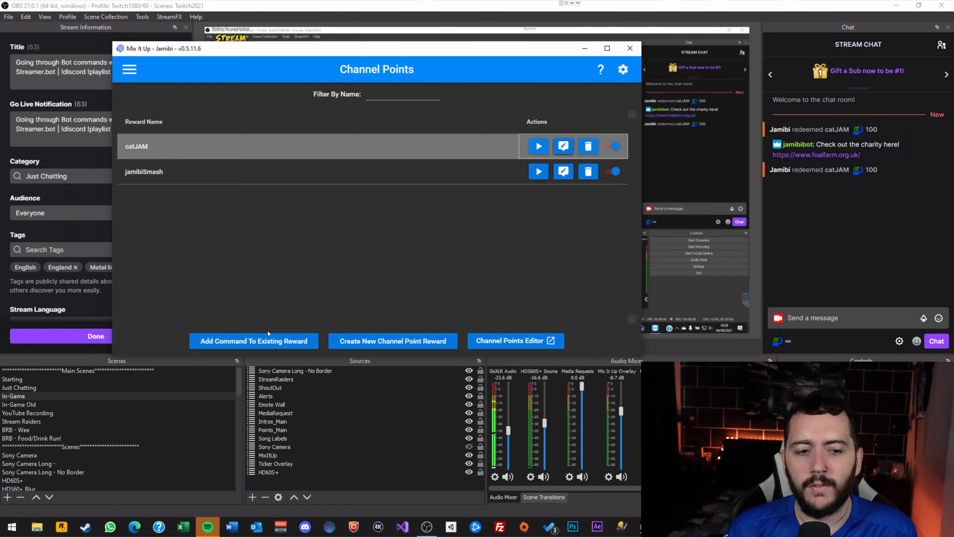
{"action": "left_click", "coordinate": [253, 342]}
{"action": "left_click", "coordinate": [490, 144]}
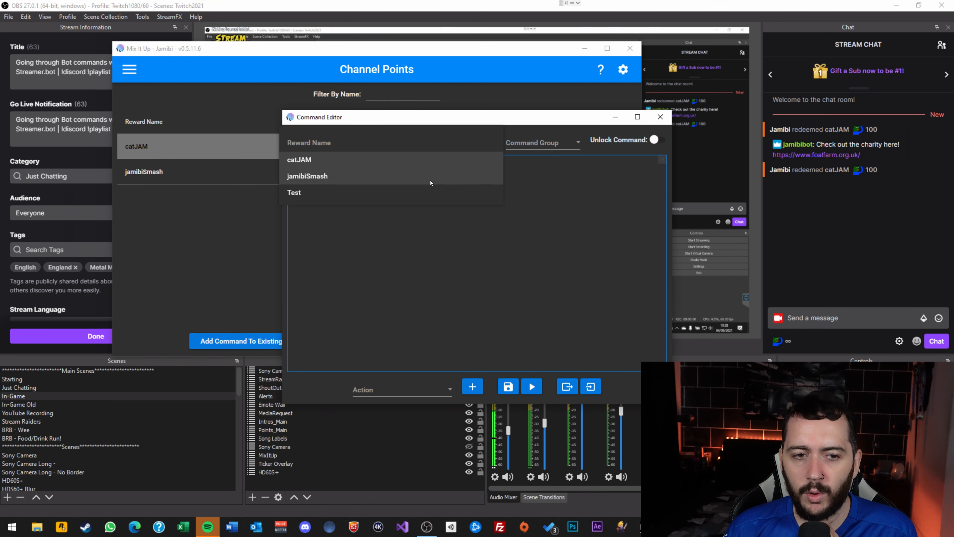
{"action": "left_click", "coordinate": [343, 195]}
Give the Test reward's command a Chat Message action saying Test and save it.
{"action": "left_click", "coordinate": [471, 387]}
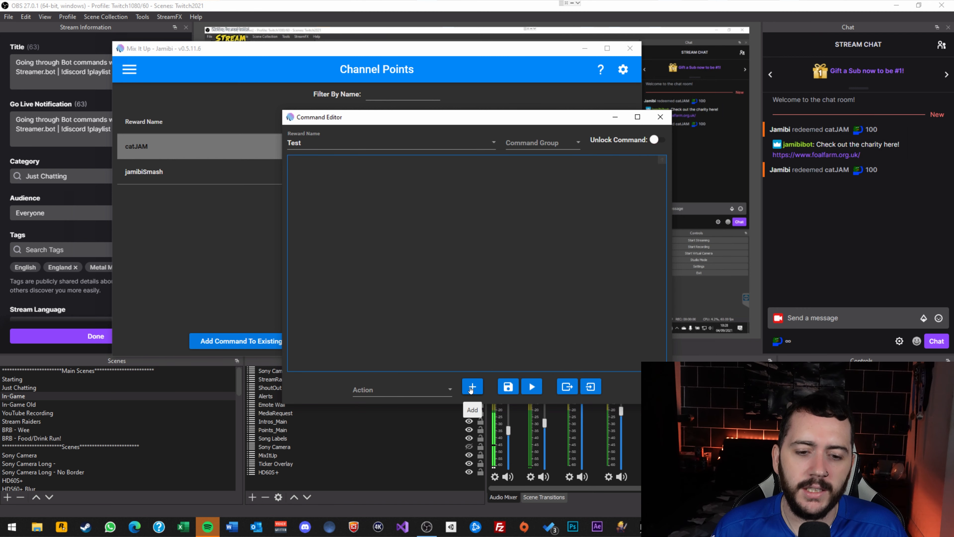
{"action": "left_click", "coordinate": [406, 390]}
{"action": "scroll", "coordinate": [406, 243], "scroll_direction": "up", "scroll_amount": 1}
{"action": "left_click", "coordinate": [375, 204]}
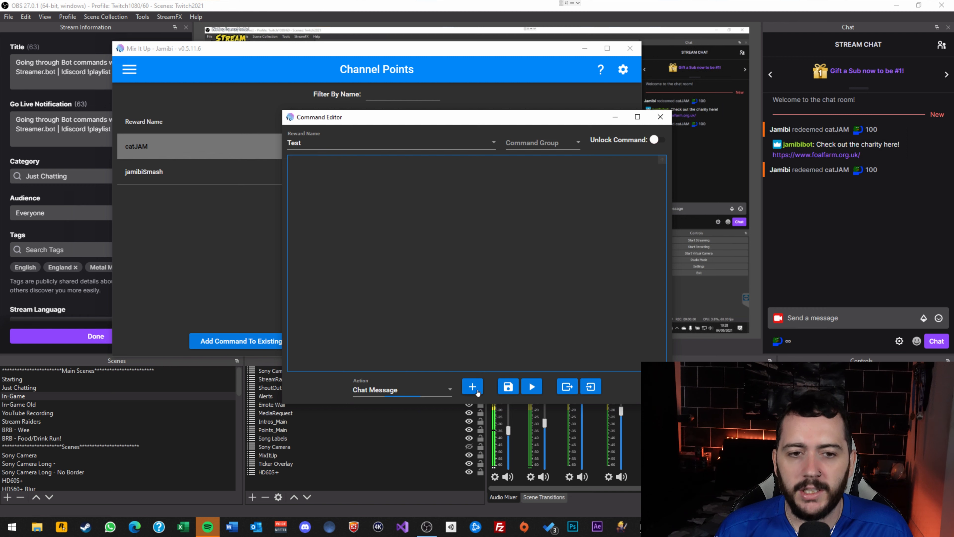
{"action": "left_click", "coordinate": [478, 392]}
{"action": "type", "text": "Test"}
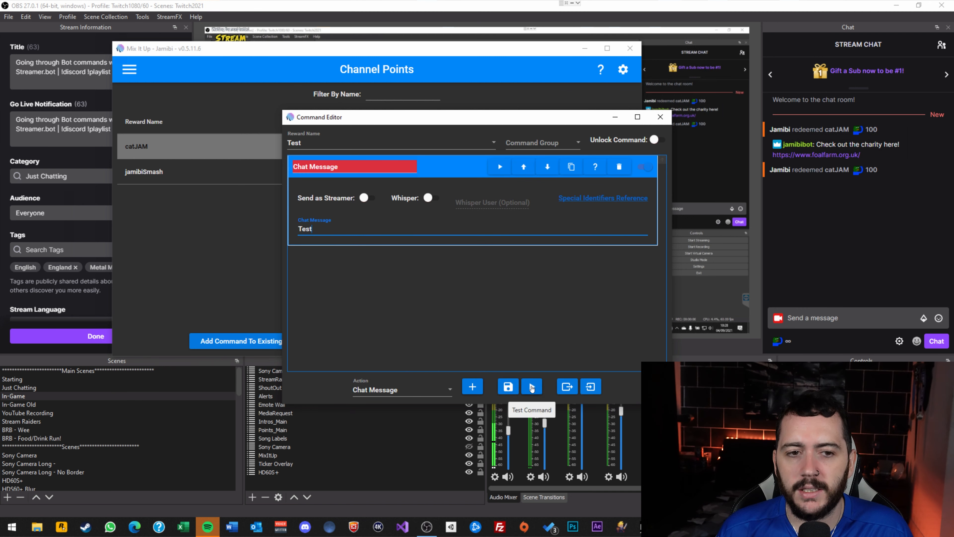
{"action": "left_click", "coordinate": [514, 390]}
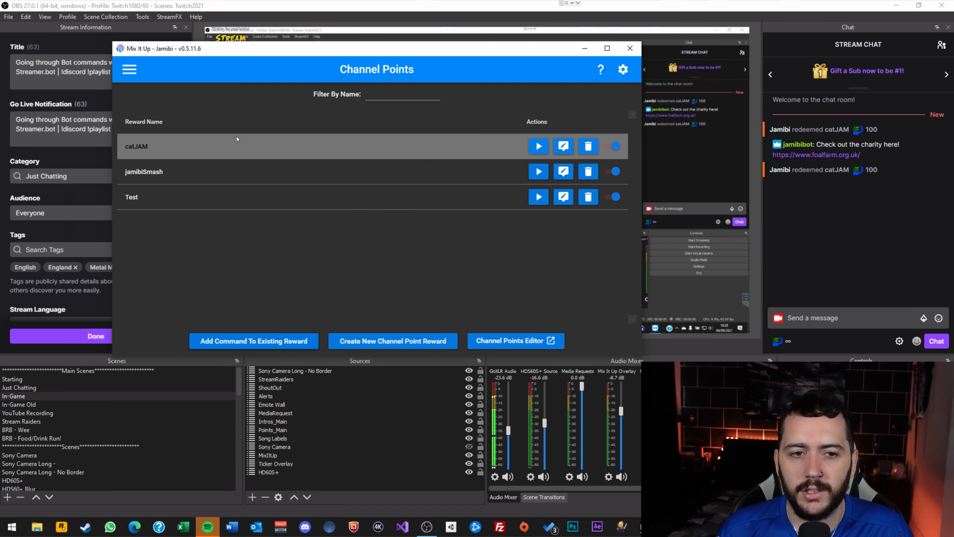
{"action": "left_click", "coordinate": [788, 341]}
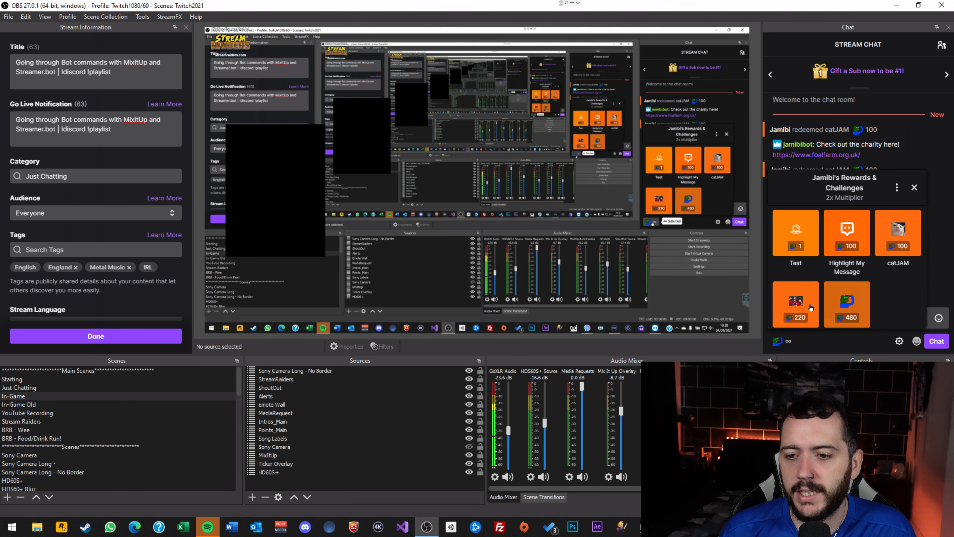
Redeem the 1-point Test reward from chat, then switch OBS to the In-Game scene.
{"action": "left_click", "coordinate": [796, 233]}
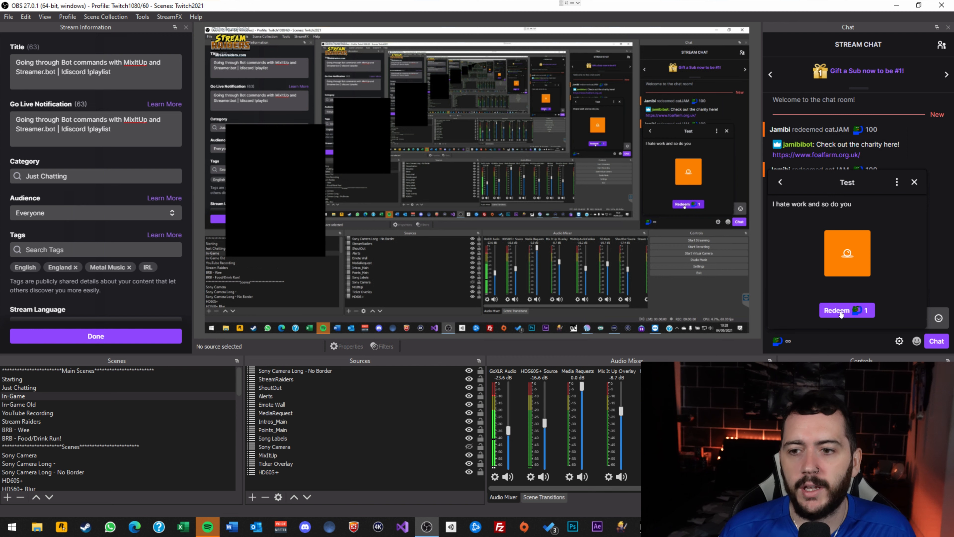
{"action": "left_click", "coordinate": [840, 314]}
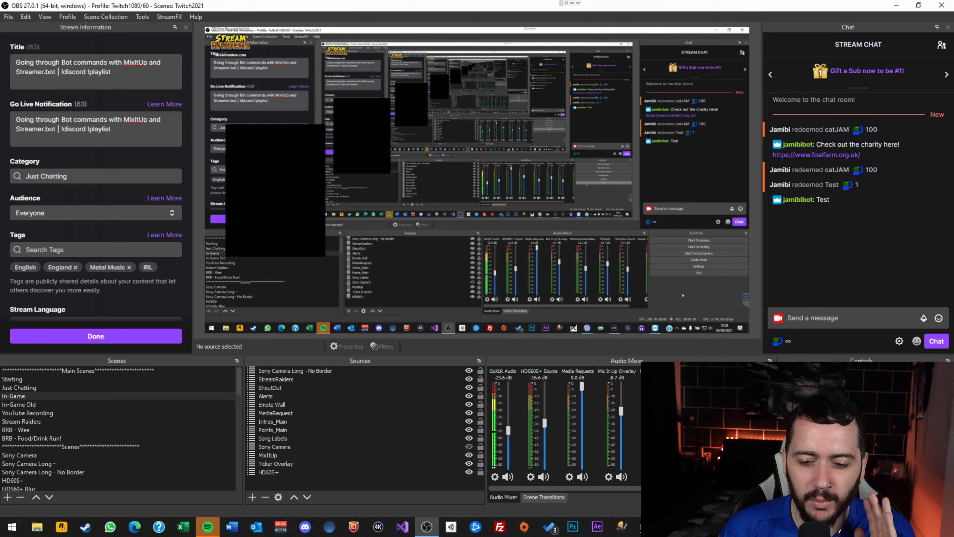
{"action": "left_click", "coordinate": [670, 528]}
{"action": "left_click", "coordinate": [765, 482]}
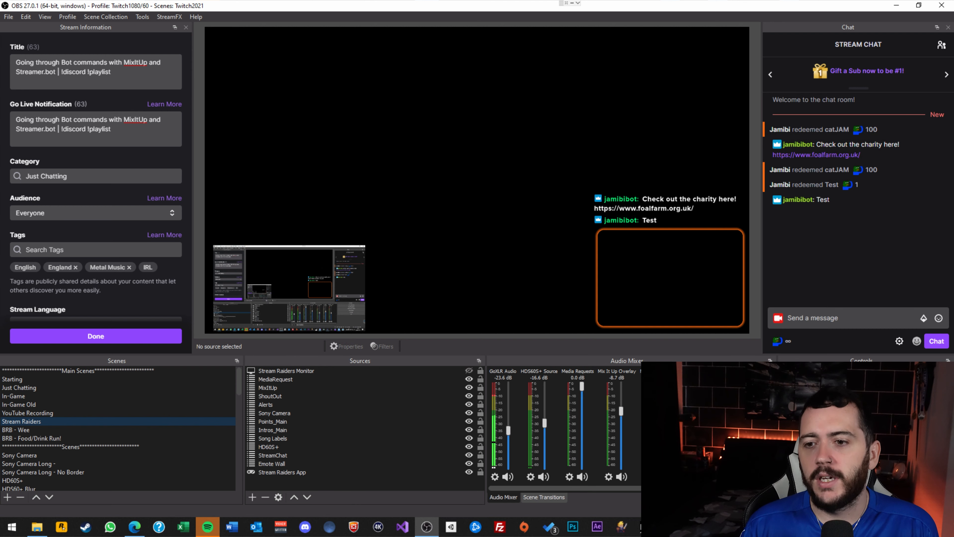
{"action": "left_click", "coordinate": [80, 396]}
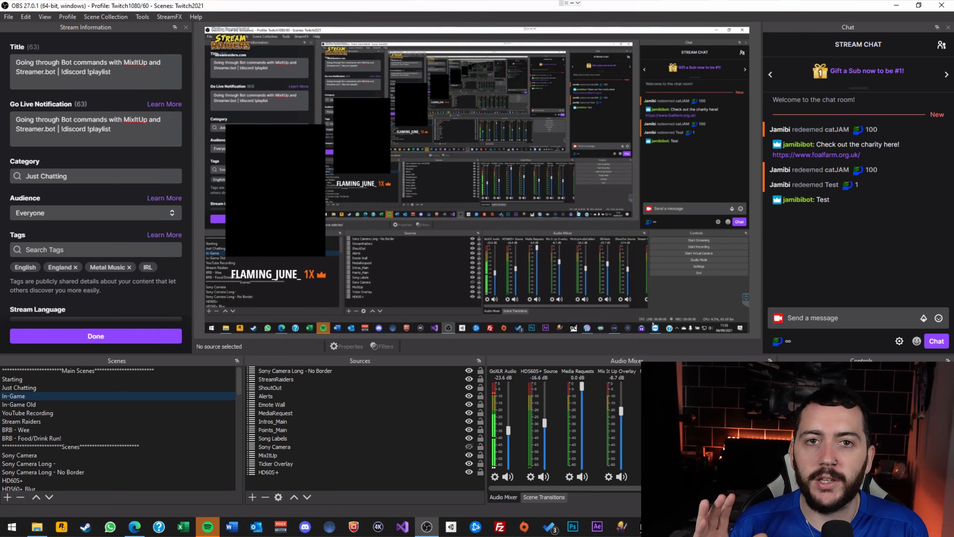
Bring Mix It Up forward and navigate via Commands to the Users page listing watch hours.
{"action": "left_click", "coordinate": [671, 529]}
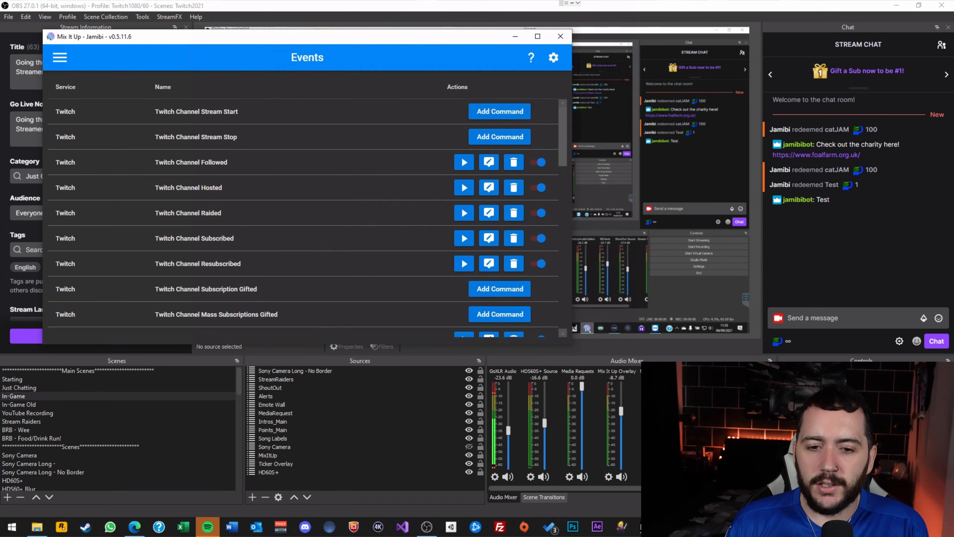
{"action": "left_click", "coordinate": [60, 58]}
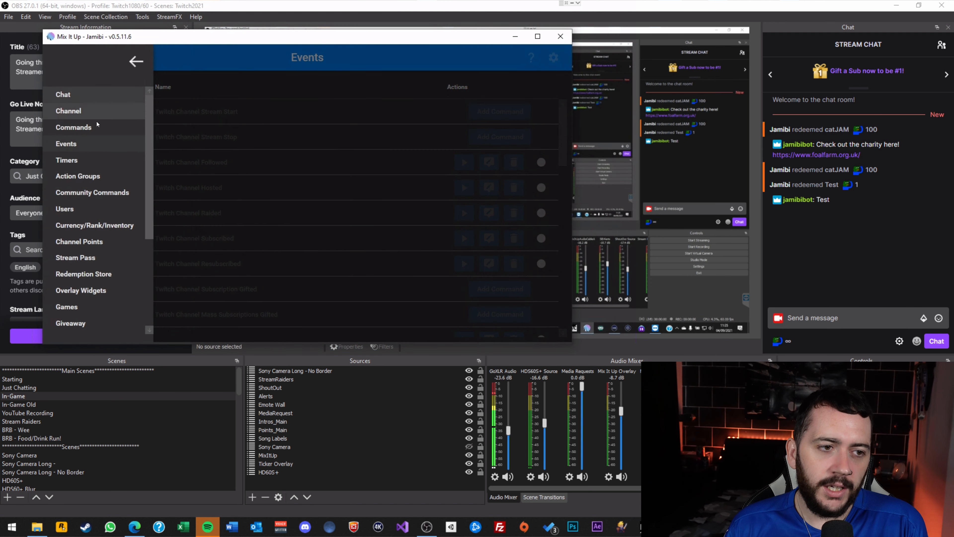
{"action": "left_click", "coordinate": [99, 127]}
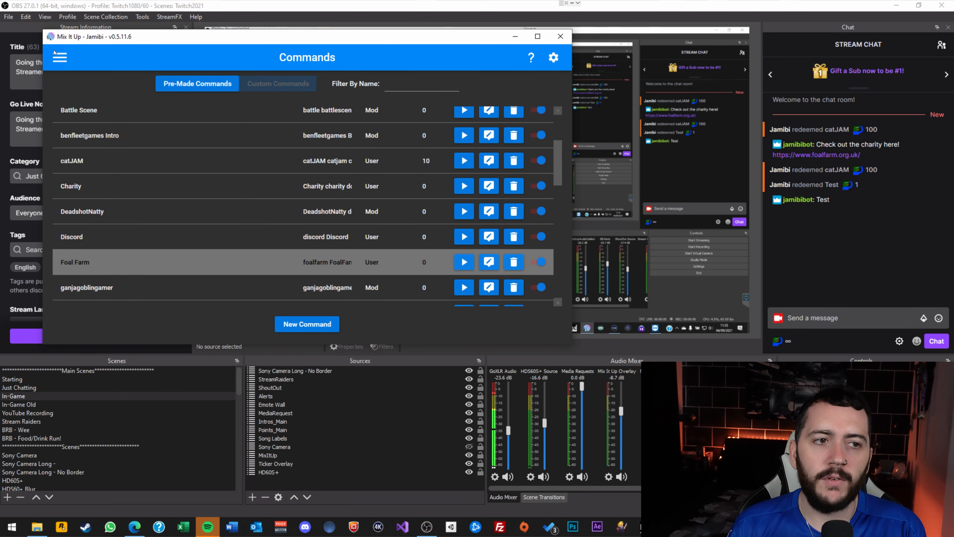
{"action": "left_click", "coordinate": [58, 58]}
{"action": "scroll", "coordinate": [70, 170], "scroll_direction": "down", "scroll_amount": 5}
{"action": "scroll", "coordinate": [70, 170], "scroll_direction": "up", "scroll_amount": 5}
{"action": "left_click", "coordinate": [65, 208]}
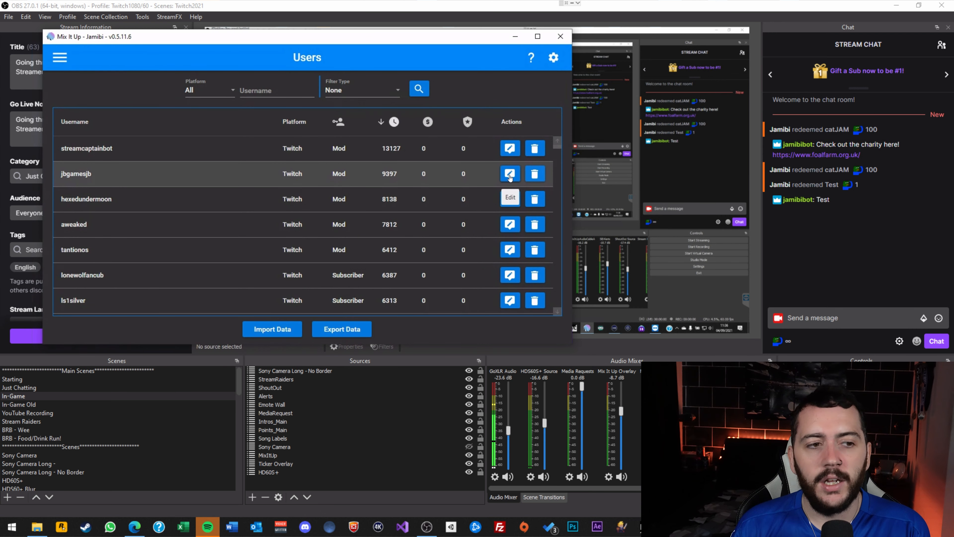
{"action": "left_click", "coordinate": [510, 149]}
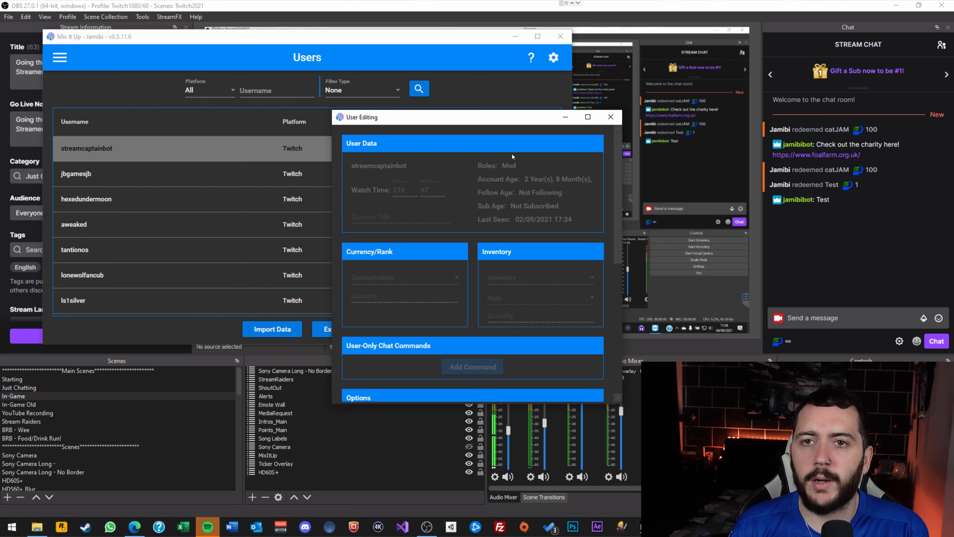
{"action": "left_click_drag", "start_coordinate": [514, 123], "coordinate": [355, 88]}
{"action": "scroll", "coordinate": [347, 217], "scroll_direction": "down", "scroll_amount": 3}
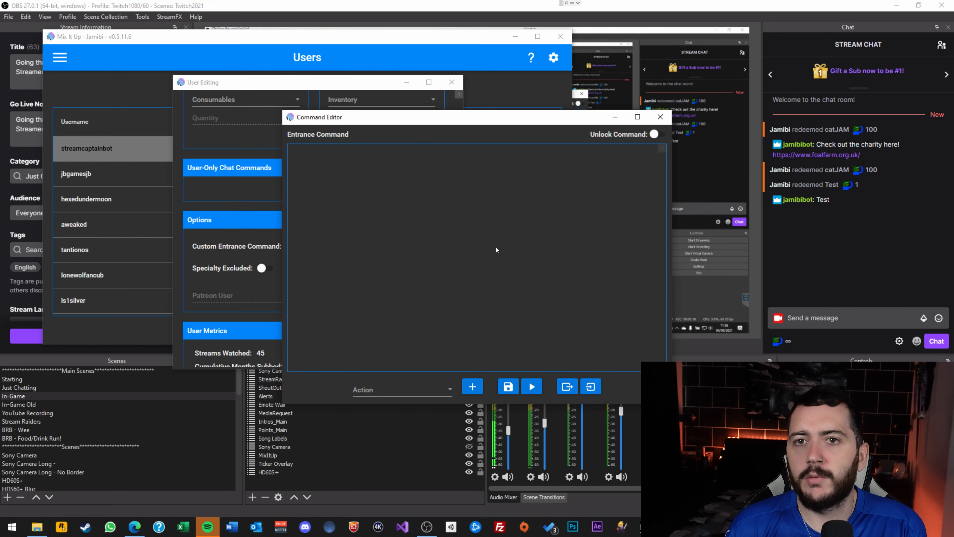
{"action": "left_click", "coordinate": [660, 117]}
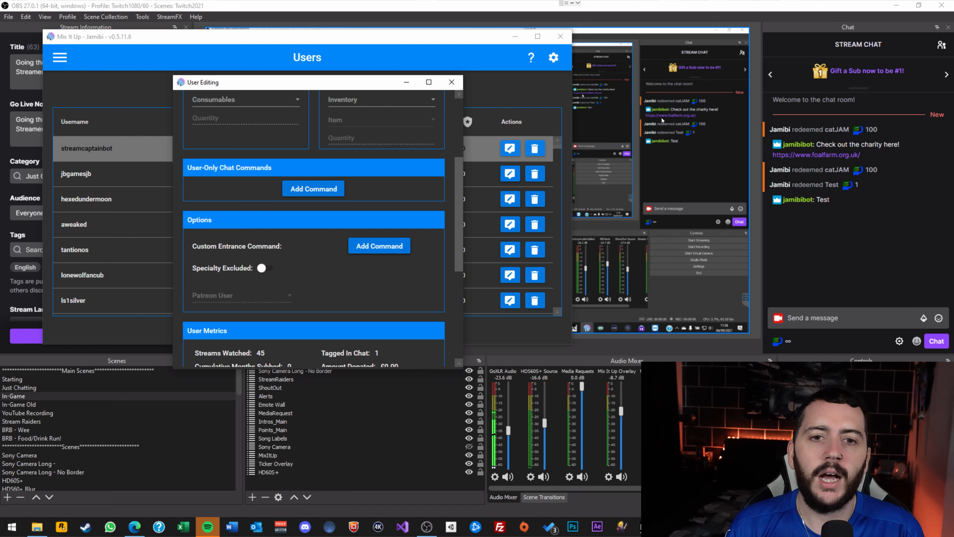
{"action": "left_click", "coordinate": [452, 83]}
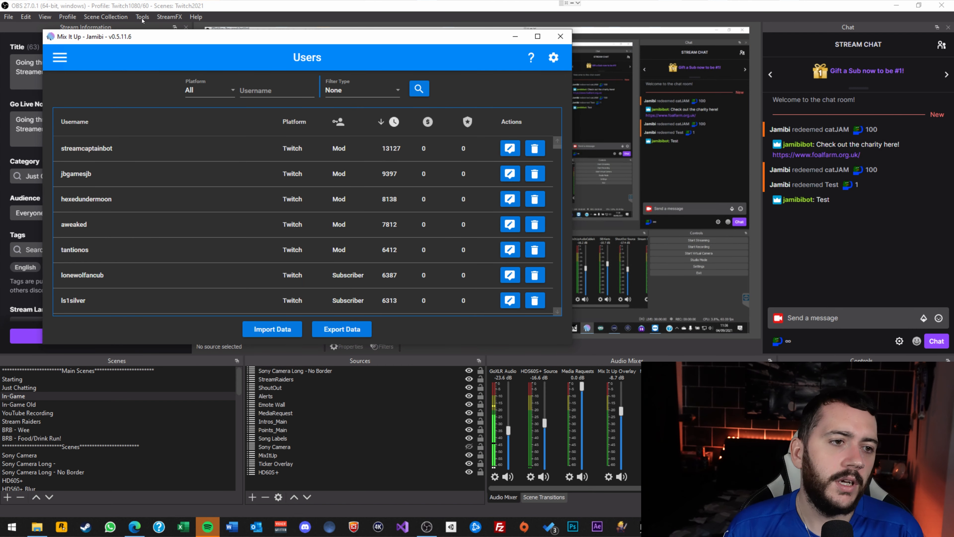
Start a new command from Mix It Up's Commands page.
{"action": "left_click", "coordinate": [60, 58]}
{"action": "left_click", "coordinate": [102, 126]}
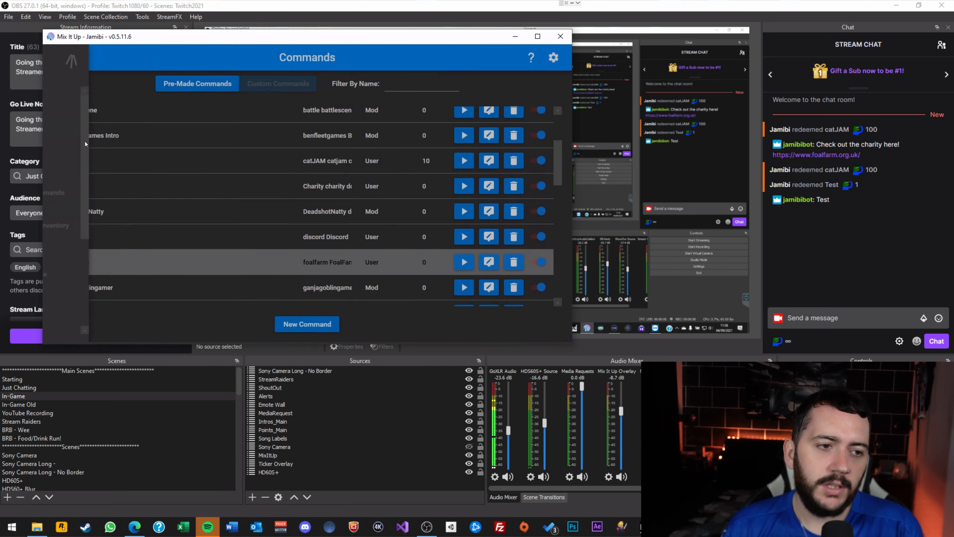
{"action": "left_click", "coordinate": [304, 323]}
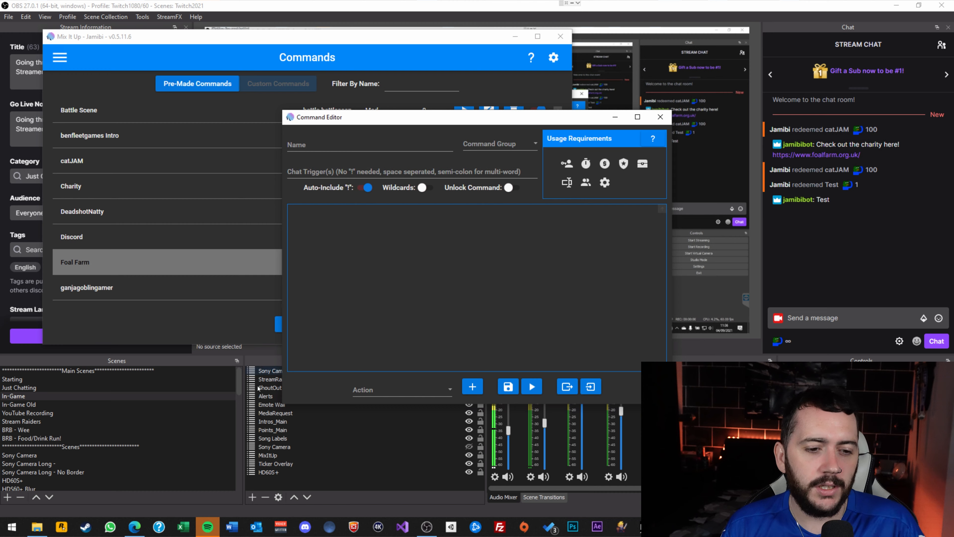
Delete the Intro_Test scene in OBS and return to the In-Game scene.
{"action": "left_click_drag", "start_coordinate": [238, 380], "coordinate": [236, 468]}
{"action": "left_click", "coordinate": [168, 454]}
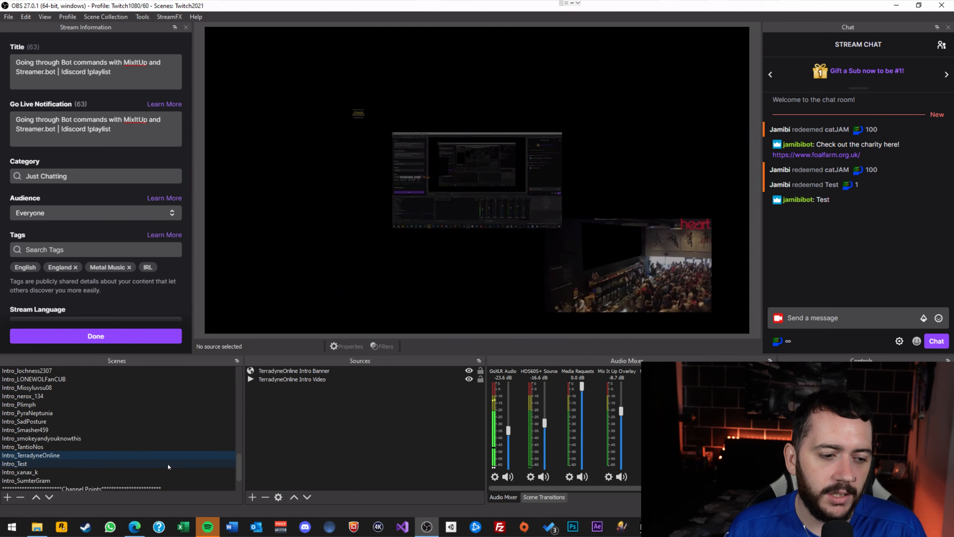
{"action": "left_click", "coordinate": [168, 464]}
{"action": "key", "text": "Delete"}
{"action": "left_click", "coordinate": [518, 275]}
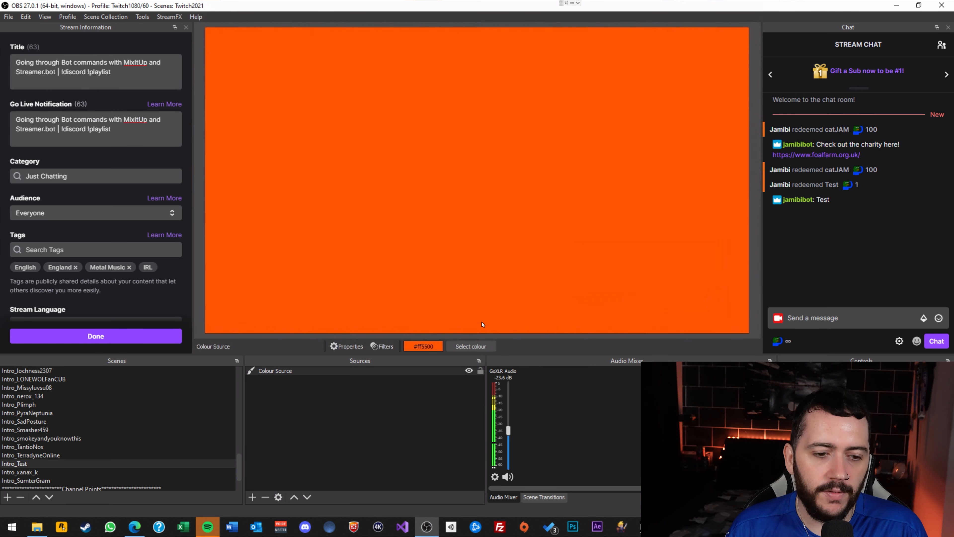
{"action": "left_click_drag", "start_coordinate": [241, 457], "coordinate": [248, 355]}
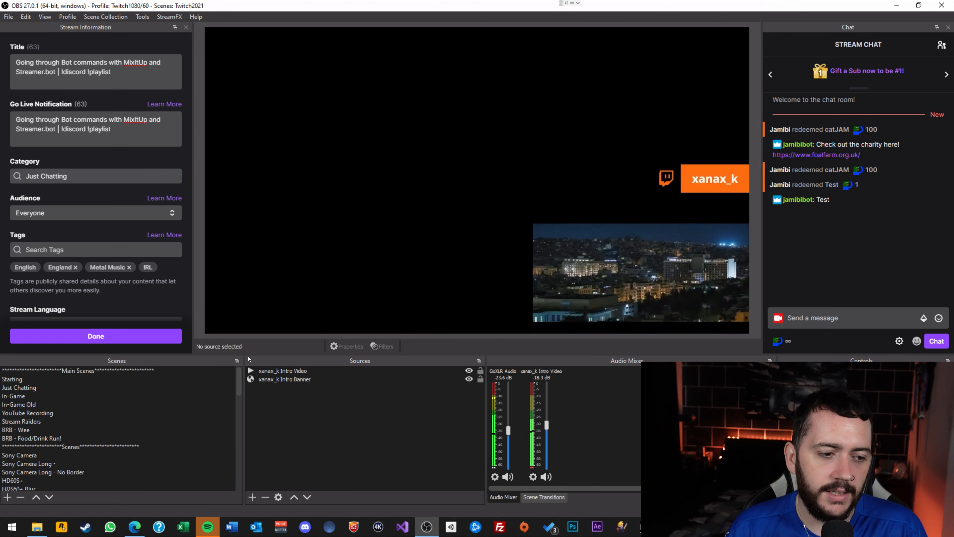
{"action": "left_click", "coordinate": [124, 394]}
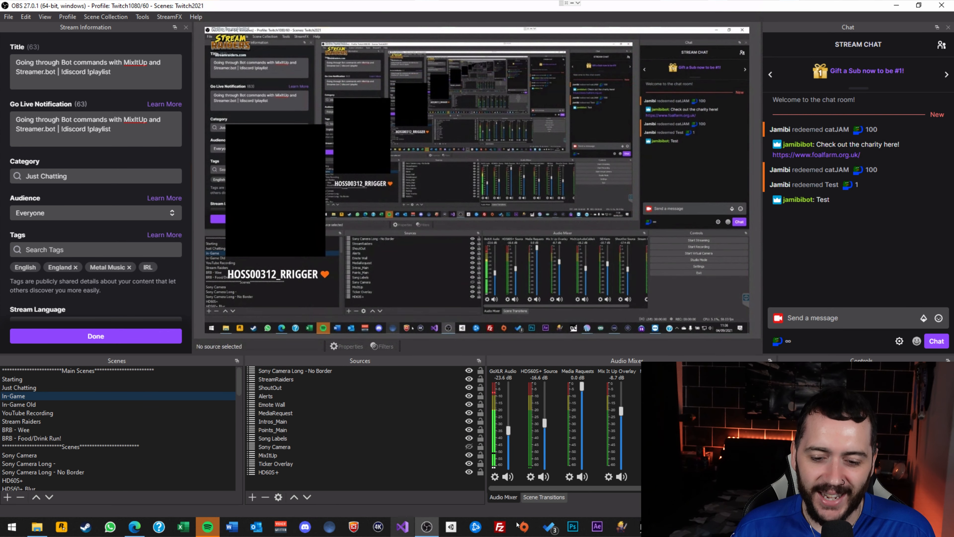
Name the new command TestOrange and give it the chat trigger TestOrange.
{"action": "mouse_move", "coordinate": [669, 526]}
{"action": "left_click", "coordinate": [733, 480]}
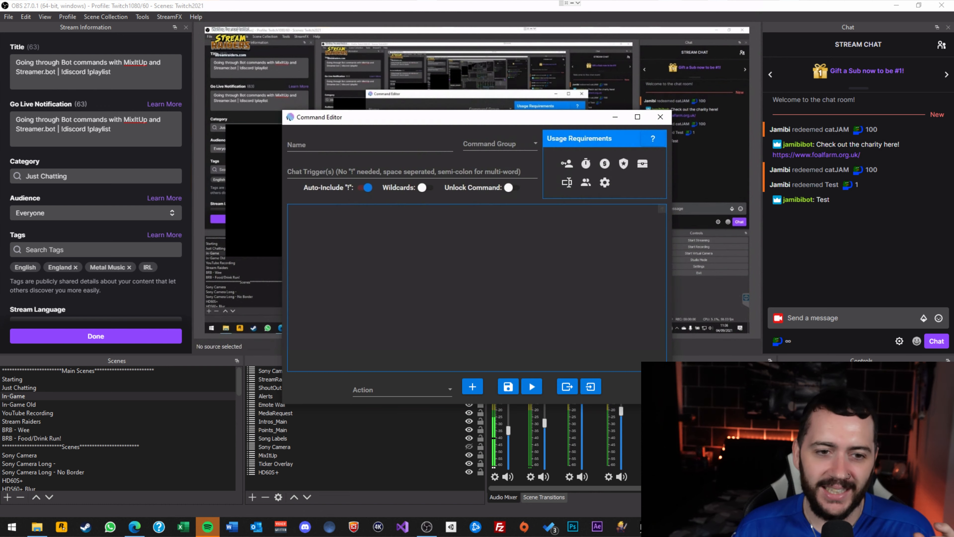
{"action": "left_click", "coordinate": [405, 152]}
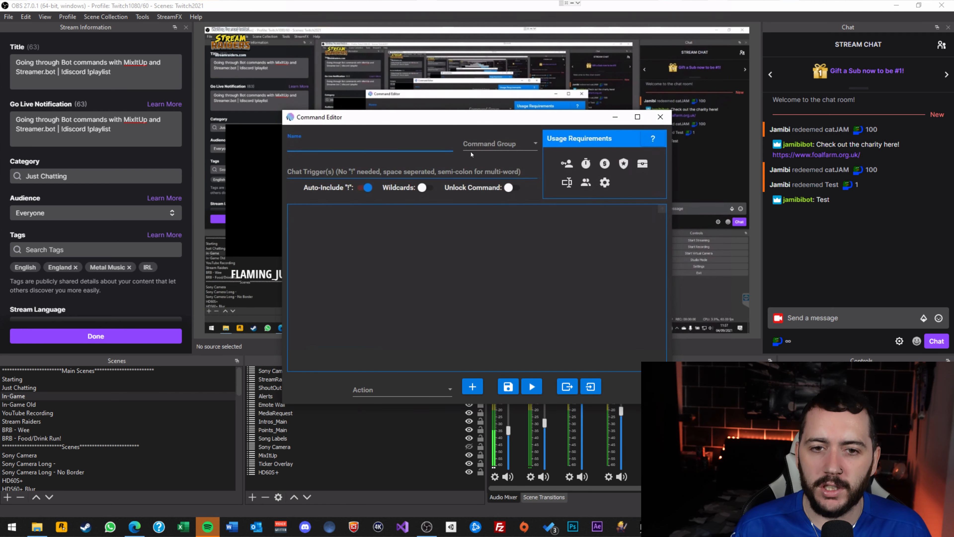
{"action": "left_click_drag", "start_coordinate": [480, 120], "coordinate": [336, 89]}
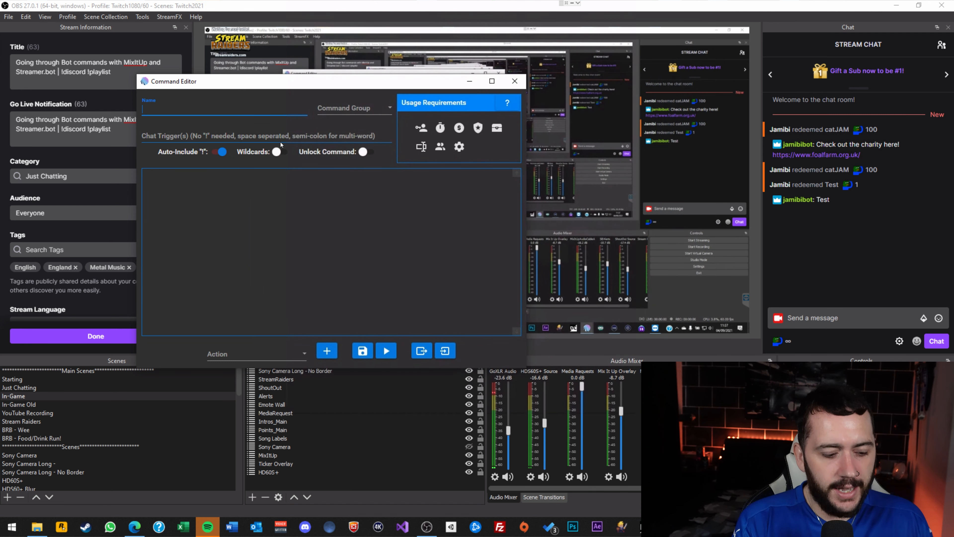
{"action": "type", "text": "TestOrange"}
{"action": "key", "text": "Tab"}
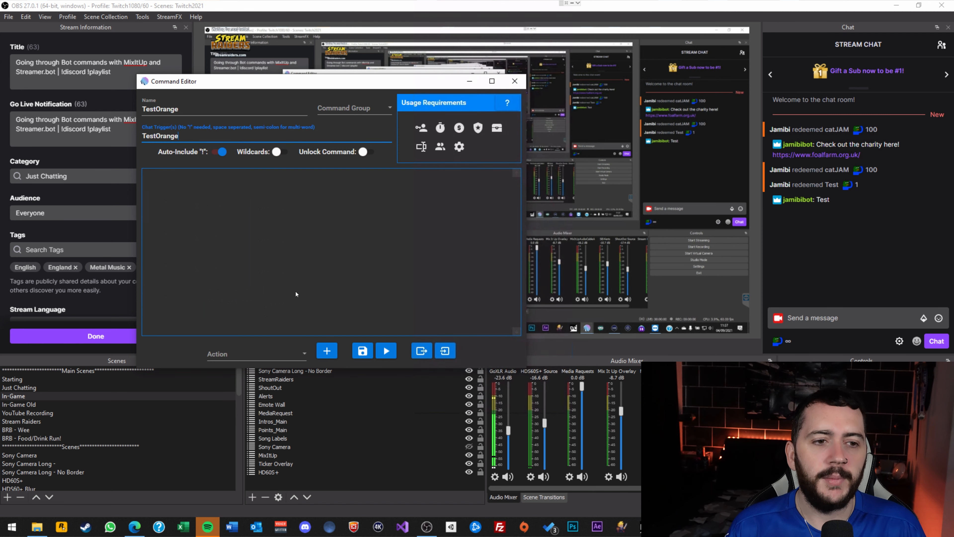
{"action": "left_click", "coordinate": [236, 206]}
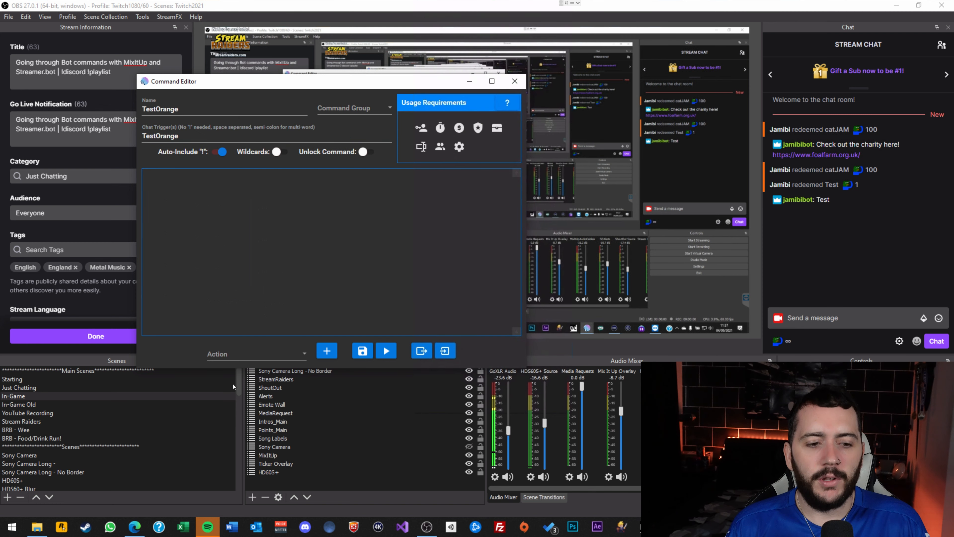
Add a Streaming Software (OBS, SLOBS) action to the TestOrange command.
{"action": "left_click", "coordinate": [244, 354]}
{"action": "scroll", "coordinate": [262, 228], "scroll_direction": "down", "scroll_amount": 5}
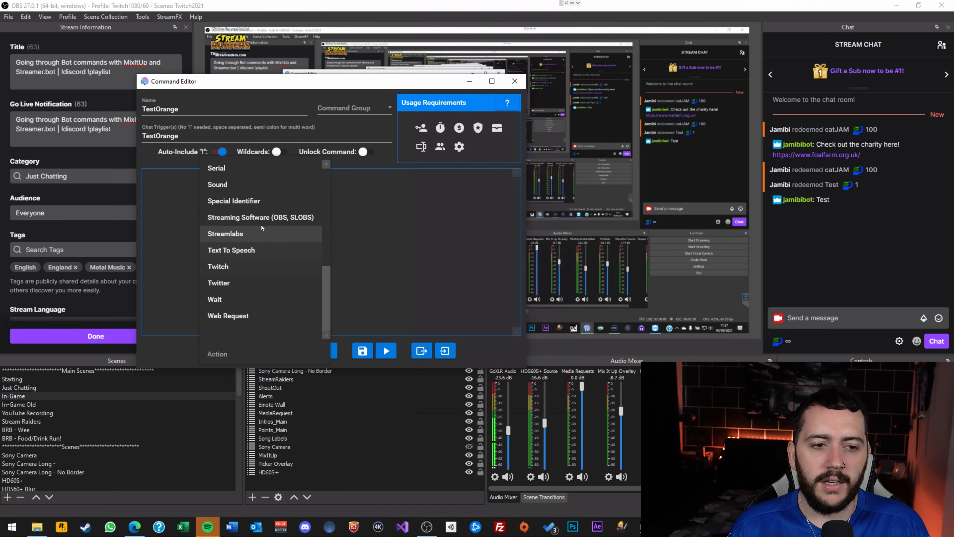
{"action": "left_click", "coordinate": [261, 217]}
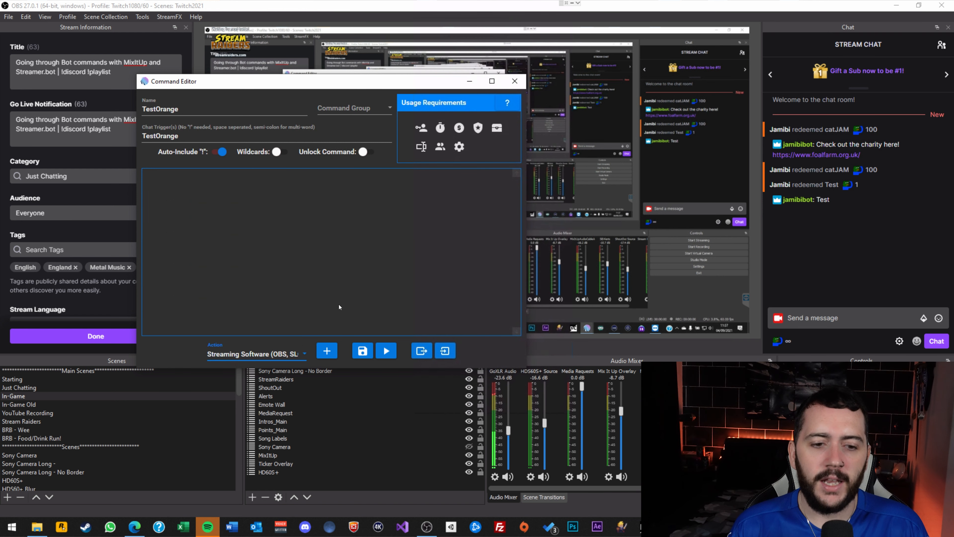
{"action": "left_click", "coordinate": [330, 351]}
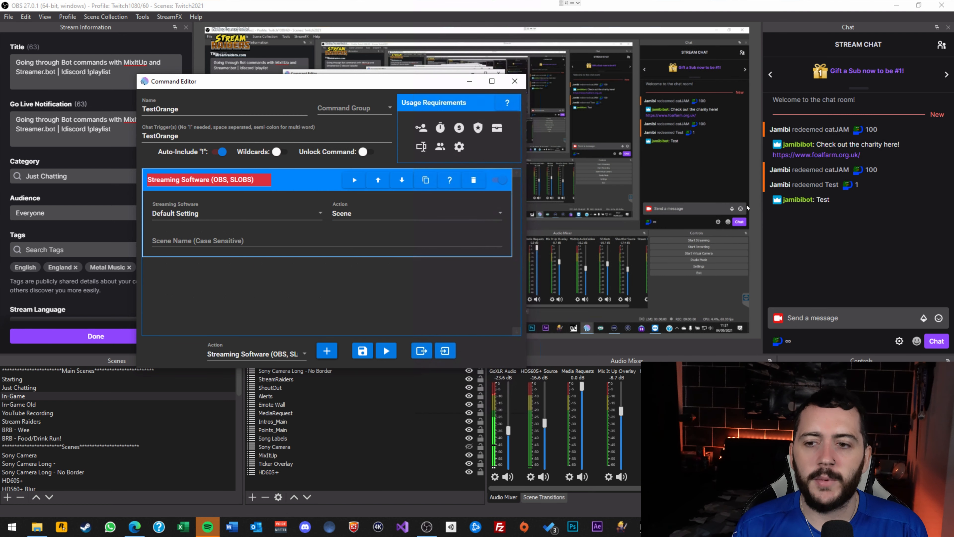
{"action": "left_click_drag", "start_coordinate": [240, 392], "coordinate": [239, 424]}
{"action": "scroll", "coordinate": [170, 394], "scroll_direction": "down", "scroll_amount": 4}
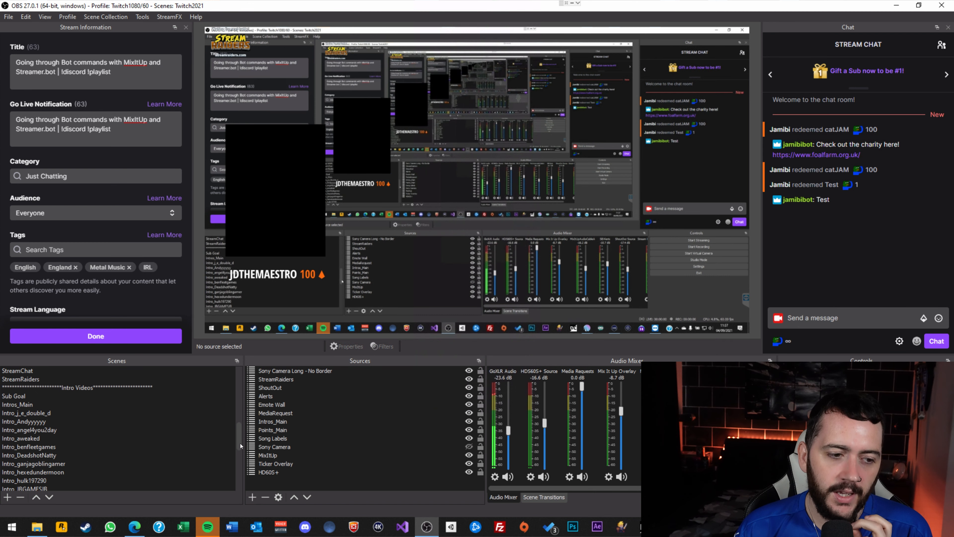
Scroll the OBS Scenes list and view the HD60S+ scene, then the In-Game scene.
{"action": "scroll", "coordinate": [93, 395], "scroll_direction": "up", "scroll_amount": 4}
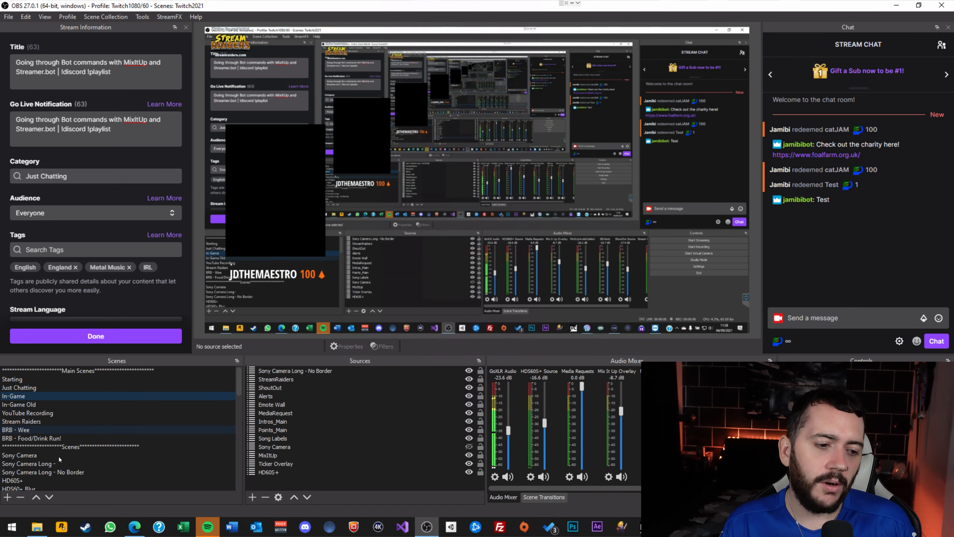
{"action": "scroll", "coordinate": [25, 442], "scroll_direction": "down", "scroll_amount": 1}
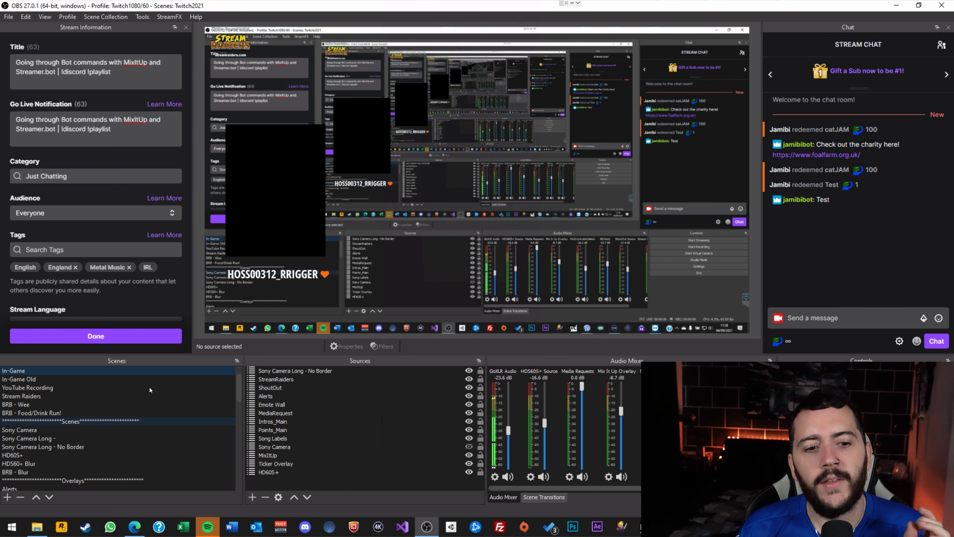
{"action": "scroll", "coordinate": [69, 404], "scroll_direction": "up", "scroll_amount": 1}
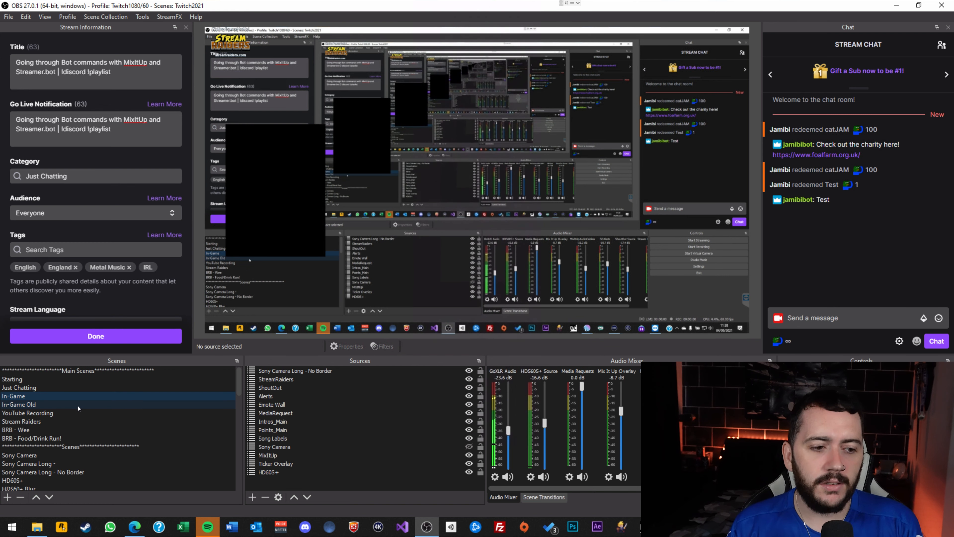
{"action": "scroll", "coordinate": [78, 408], "scroll_direction": "down", "scroll_amount": 2}
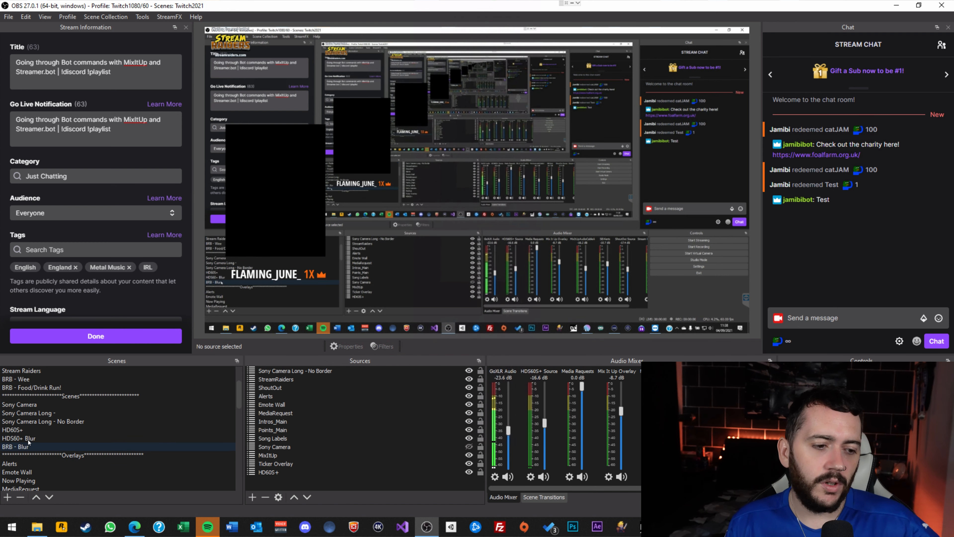
{"action": "left_click", "coordinate": [25, 429]}
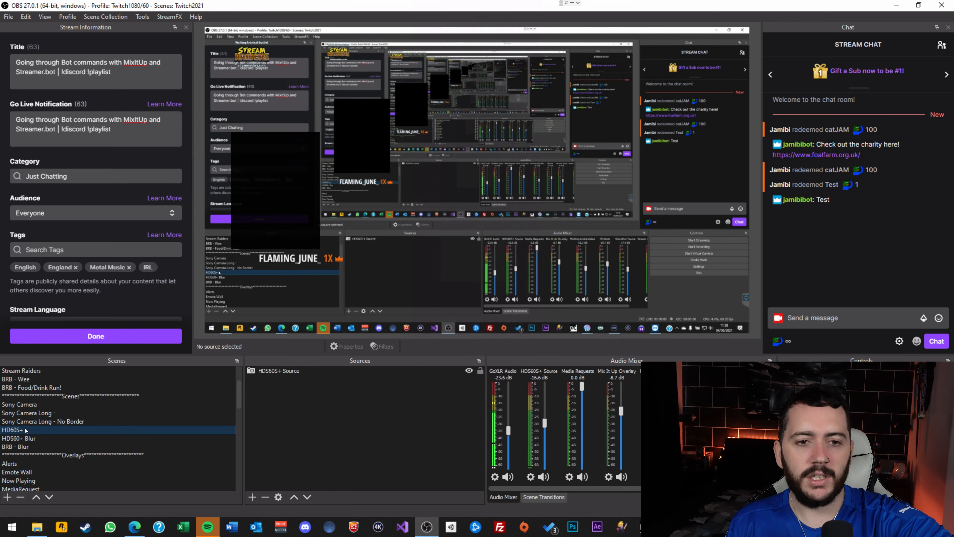
{"action": "scroll", "coordinate": [36, 410], "scroll_direction": "up", "scroll_amount": 2}
{"action": "left_click", "coordinate": [22, 396]}
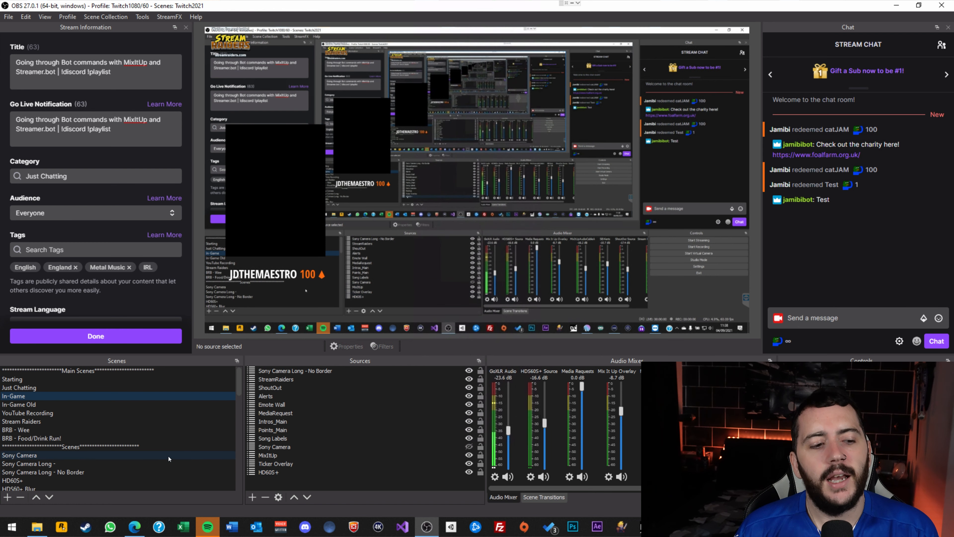
Show the Intros_Main scene and look over its Intro_ scene sources.
{"action": "scroll", "coordinate": [143, 455], "scroll_direction": "down", "scroll_amount": 5}
{"action": "scroll", "coordinate": [98, 446], "scroll_direction": "down", "scroll_amount": 3}
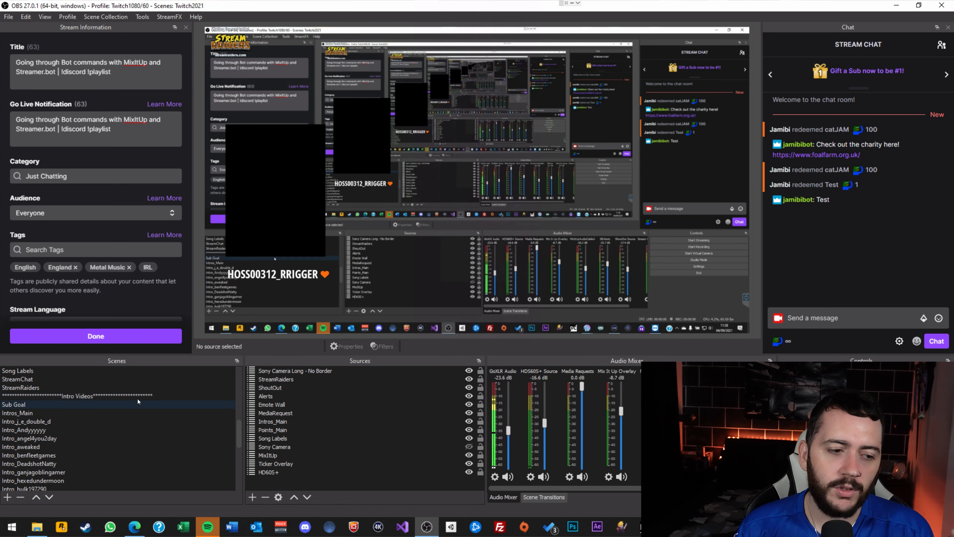
{"action": "left_click", "coordinate": [18, 414]}
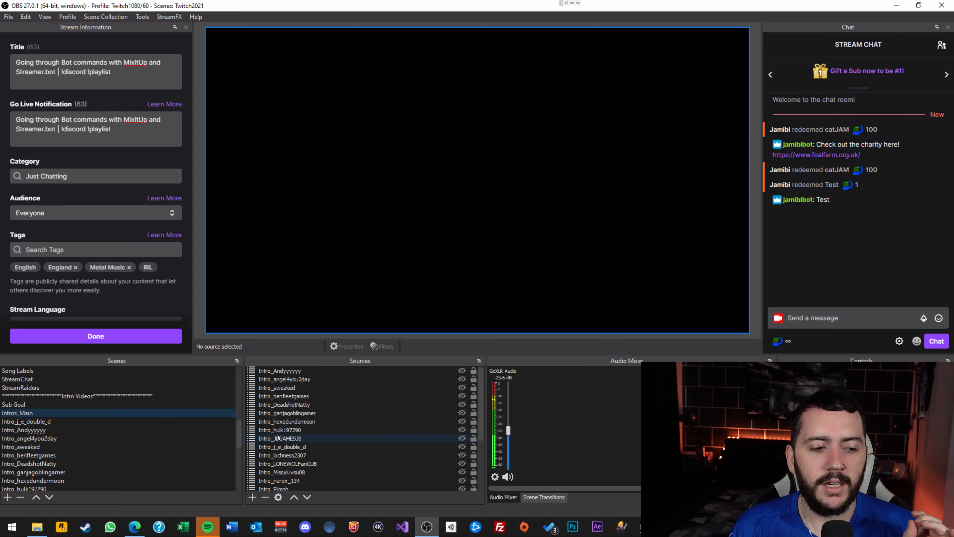
{"action": "scroll", "coordinate": [82, 434], "scroll_direction": "down", "scroll_amount": 2}
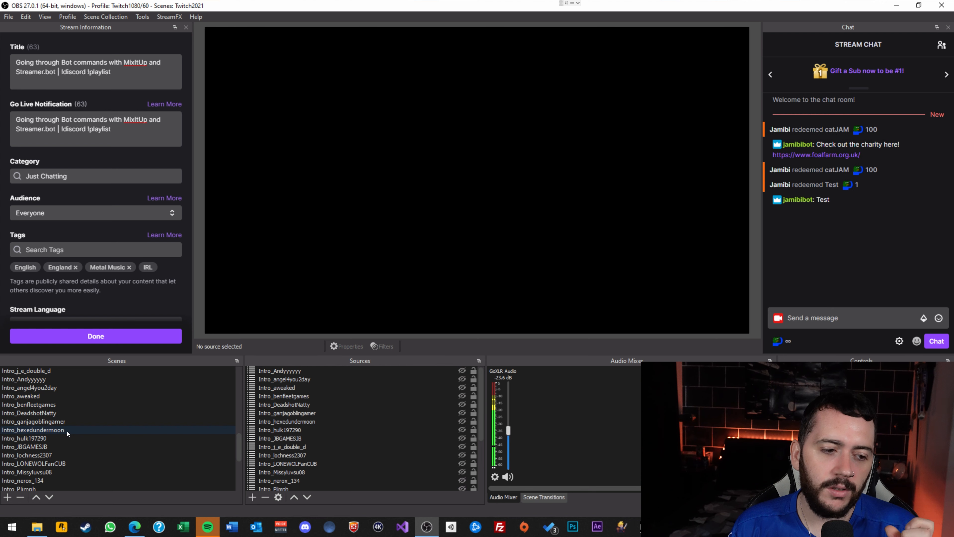
Show Intro_hexedundermoon and inspect its Intro Video source properties.
{"action": "left_click", "coordinate": [68, 431]}
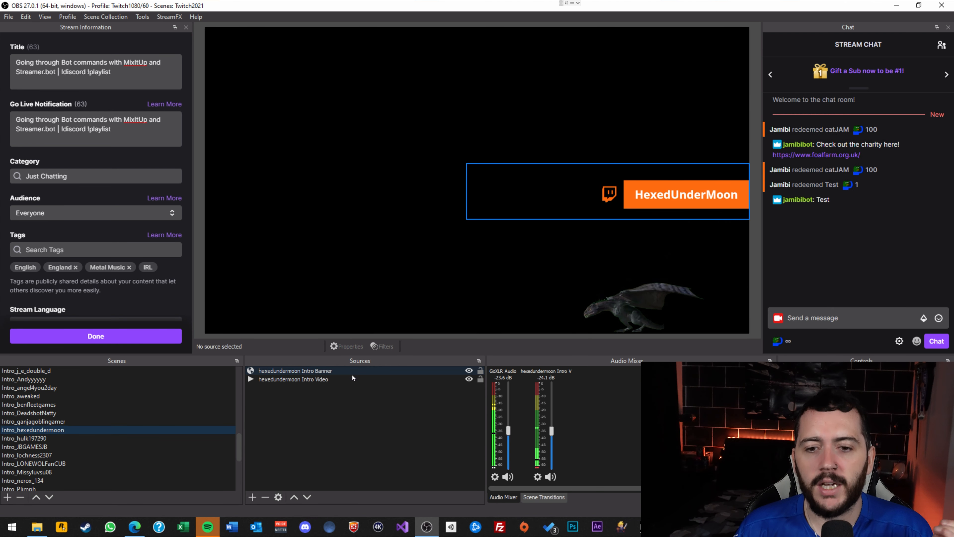
{"action": "double_click", "coordinate": [312, 377]}
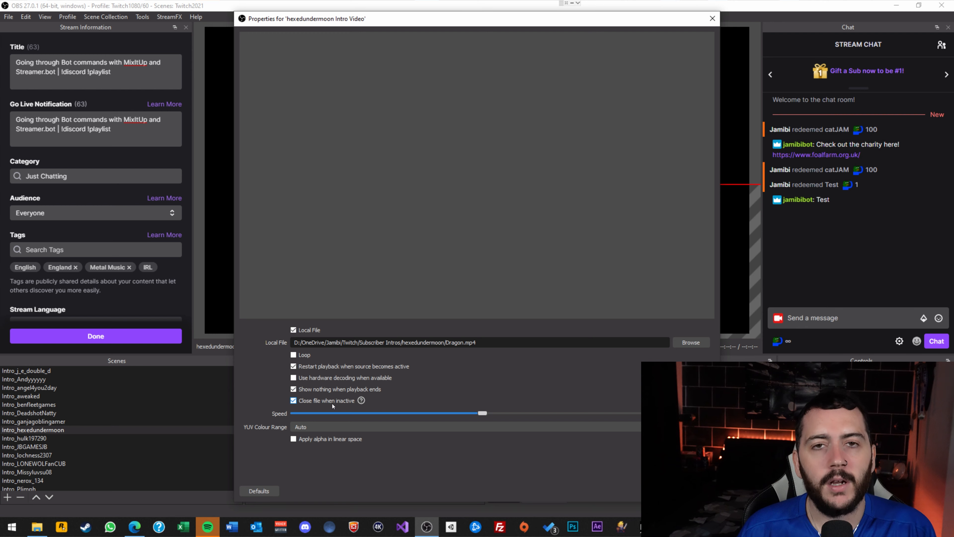
{"action": "mouse_move", "coordinate": [332, 404]}
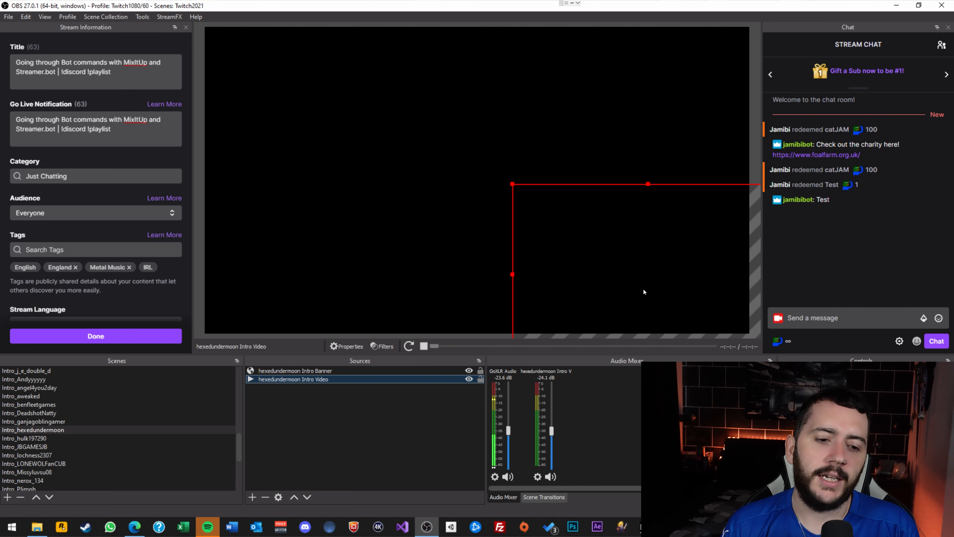
Open the Intro Banner browser-source properties and bring the Popup Files folder window into view.
{"action": "double_click", "coordinate": [329, 370]}
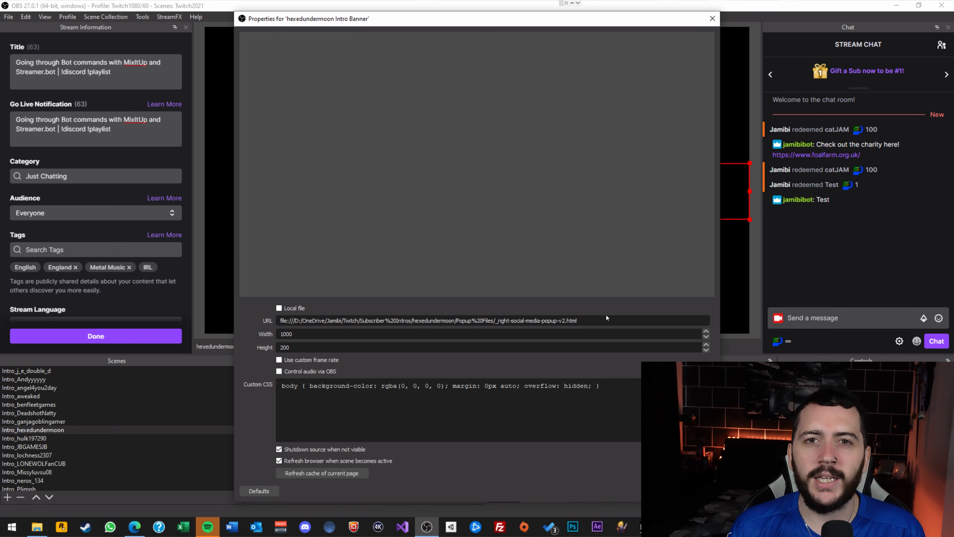
{"action": "left_click", "coordinate": [37, 527]}
{"action": "left_click_drag", "start_coordinate": [326, 71], "coordinate": [611, 132]}
Browse from Subscriber Intros through hexedundermoon's Popup Files into settings-and-images and select dataValues.
{"action": "left_click", "coordinate": [539, 150]}
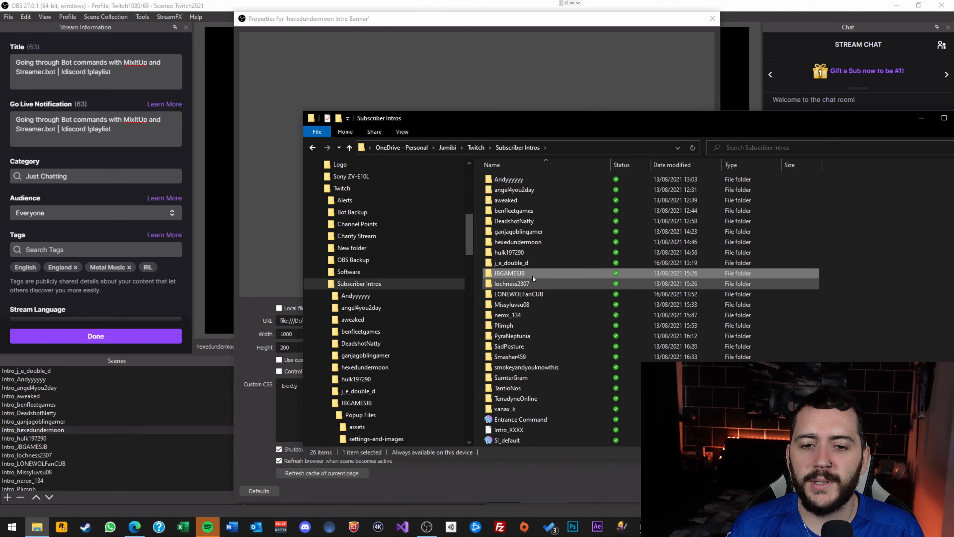
{"action": "double_click", "coordinate": [511, 242]}
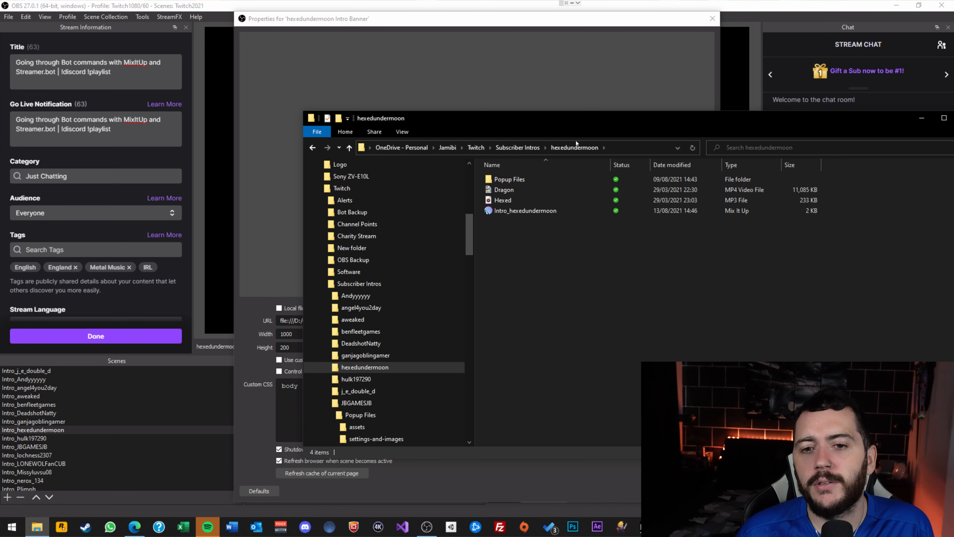
{"action": "left_click", "coordinate": [517, 181]}
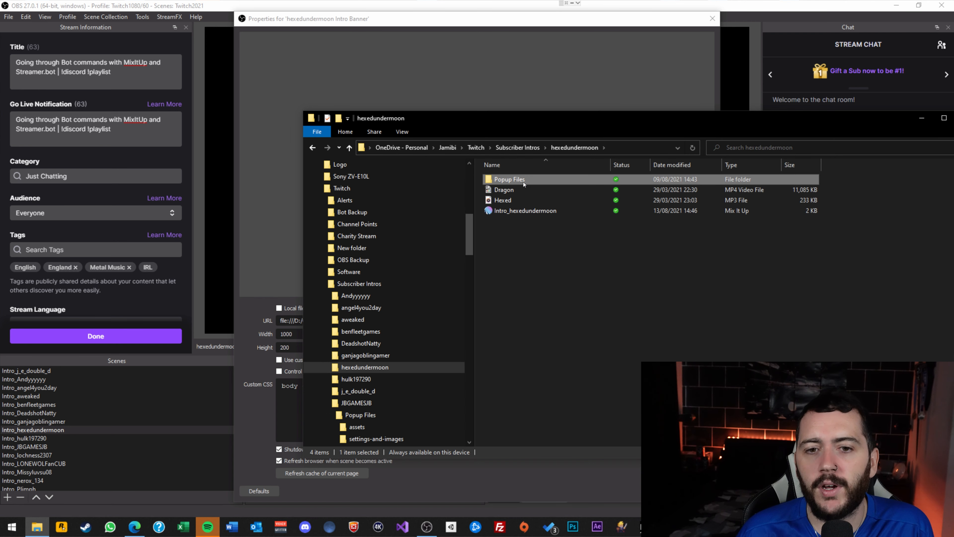
{"action": "double_click", "coordinate": [525, 181]}
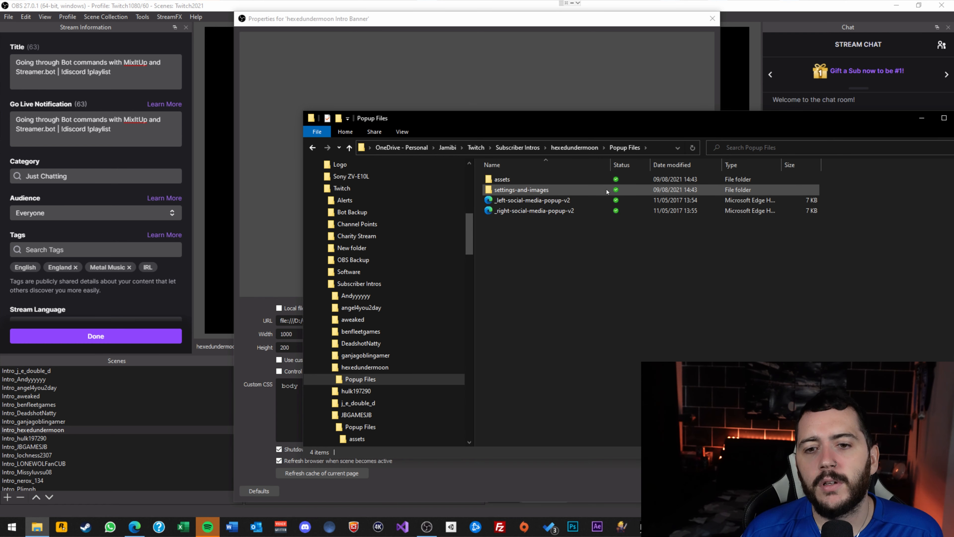
{"action": "double_click", "coordinate": [503, 179]}
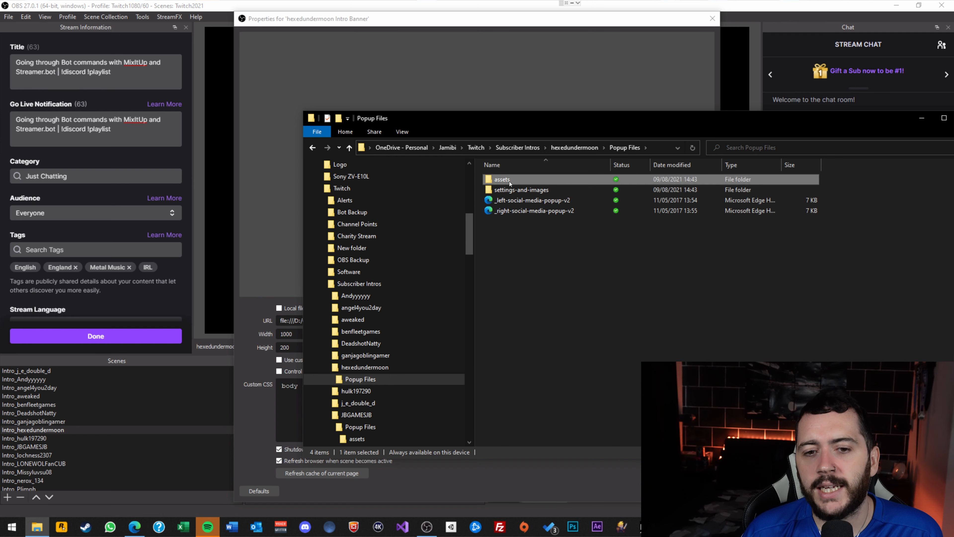
{"action": "key", "text": "alt+Left"}
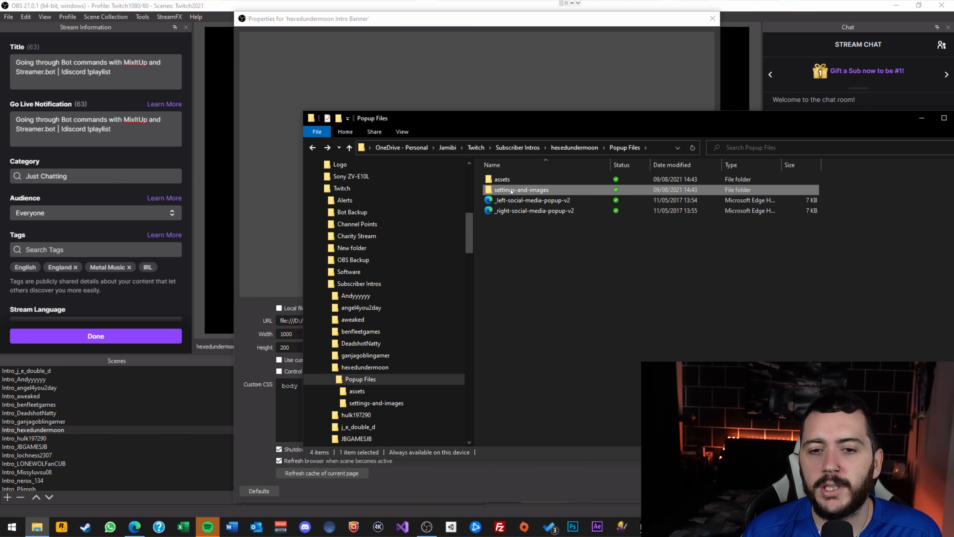
{"action": "double_click", "coordinate": [511, 190]}
{"action": "left_click", "coordinate": [508, 180]}
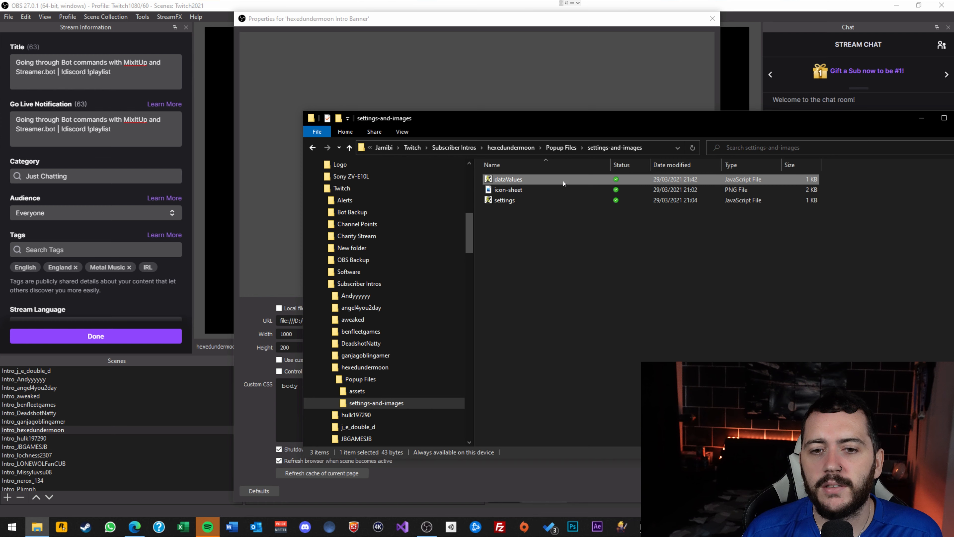
Open dataValues in Notepad, highlight the HexedUnderMoon name, and close it.
{"action": "right_click", "coordinate": [522, 182]}
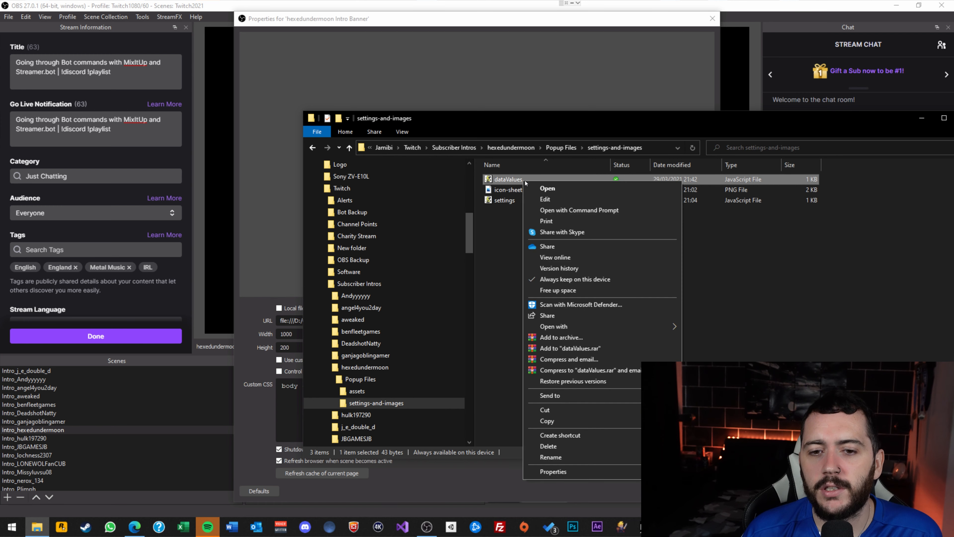
{"action": "left_click", "coordinate": [545, 200]}
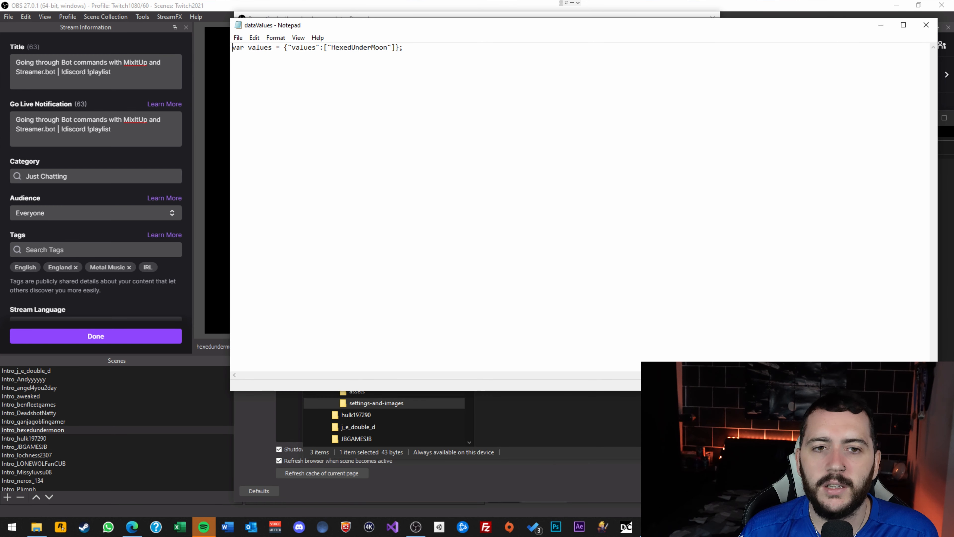
{"action": "left_click_drag", "start_coordinate": [388, 48], "coordinate": [331, 47]}
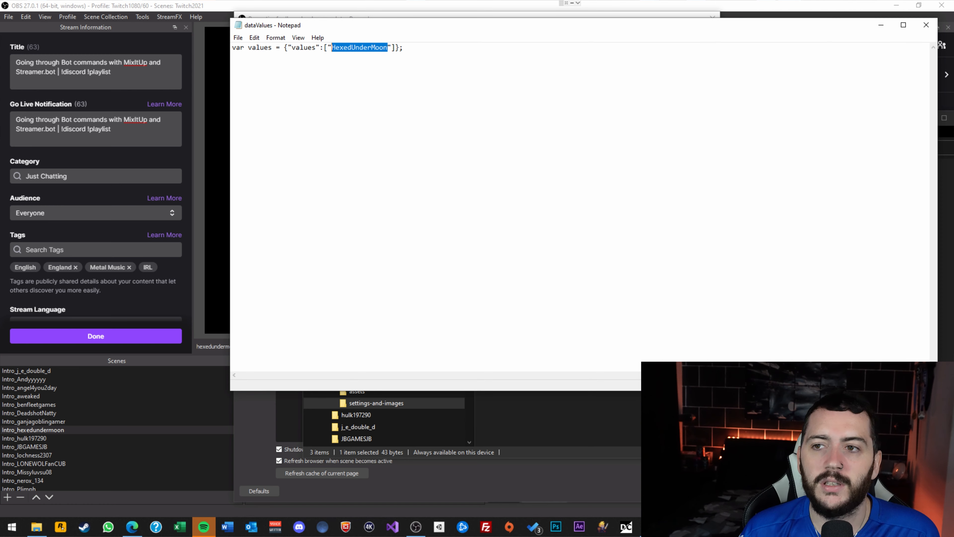
{"action": "left_click", "coordinate": [926, 25]}
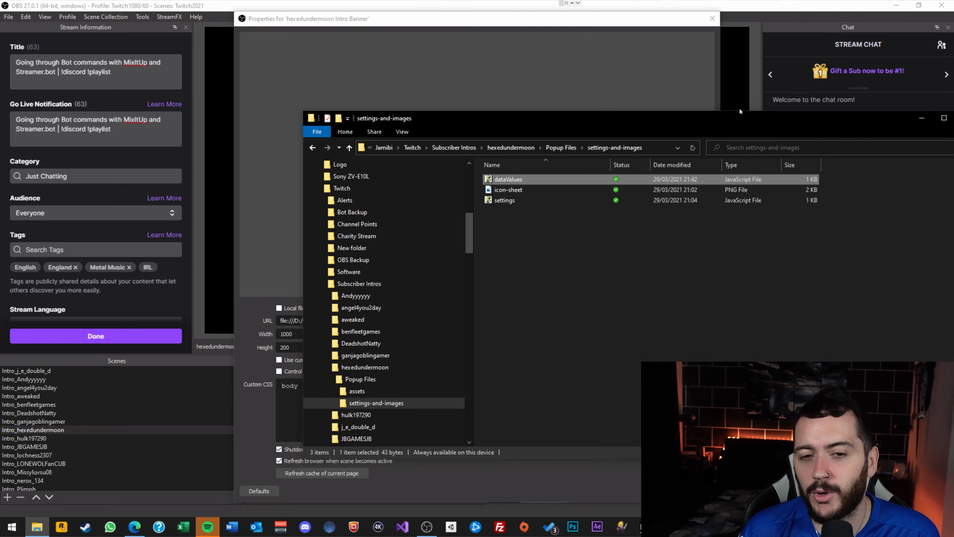
Review the settings file in Notepad, close it, and minimise the Explorer window.
{"action": "left_click", "coordinate": [503, 200]}
{"action": "right_click", "coordinate": [497, 199]}
{"action": "left_click", "coordinate": [520, 220]}
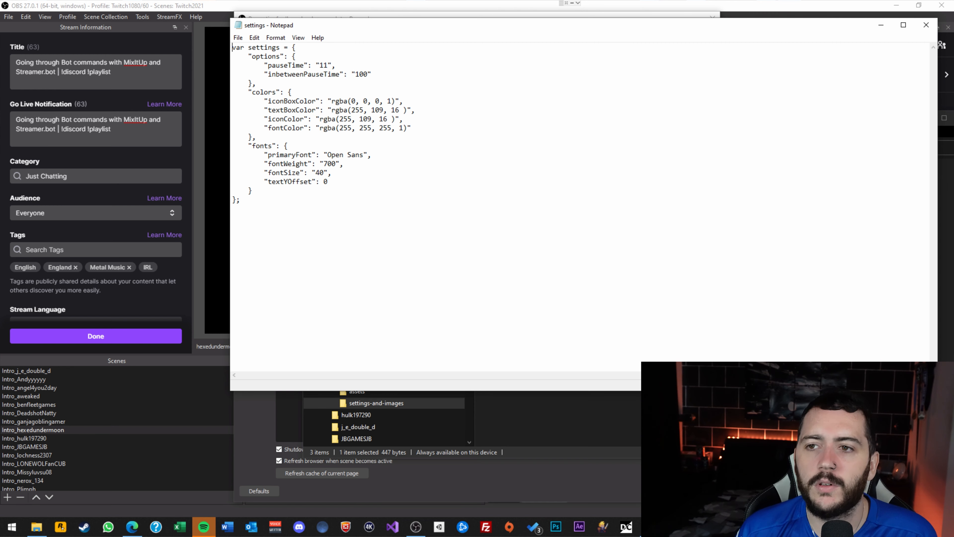
{"action": "left_click", "coordinate": [926, 25]}
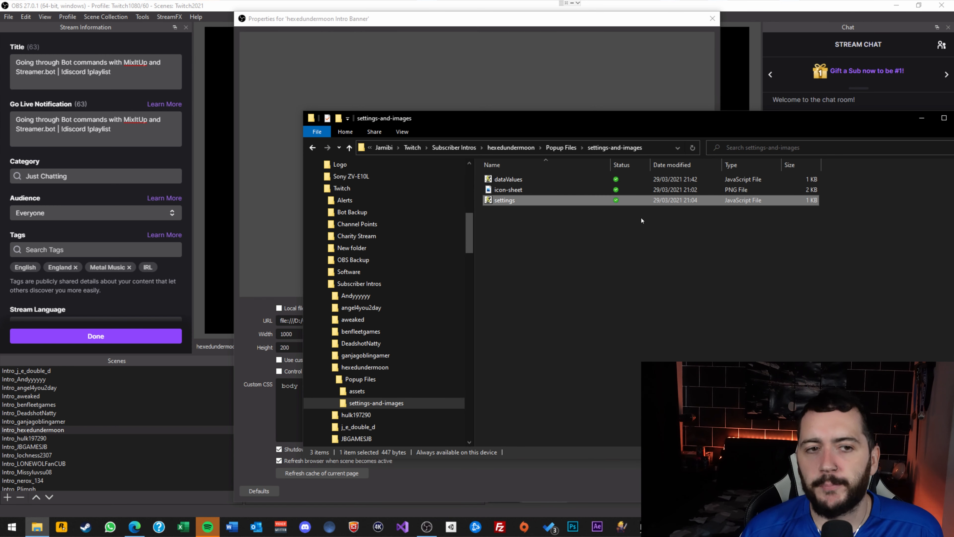
{"action": "left_click_drag", "start_coordinate": [656, 119], "coordinate": [576, 134]}
{"action": "left_click", "coordinate": [843, 135]}
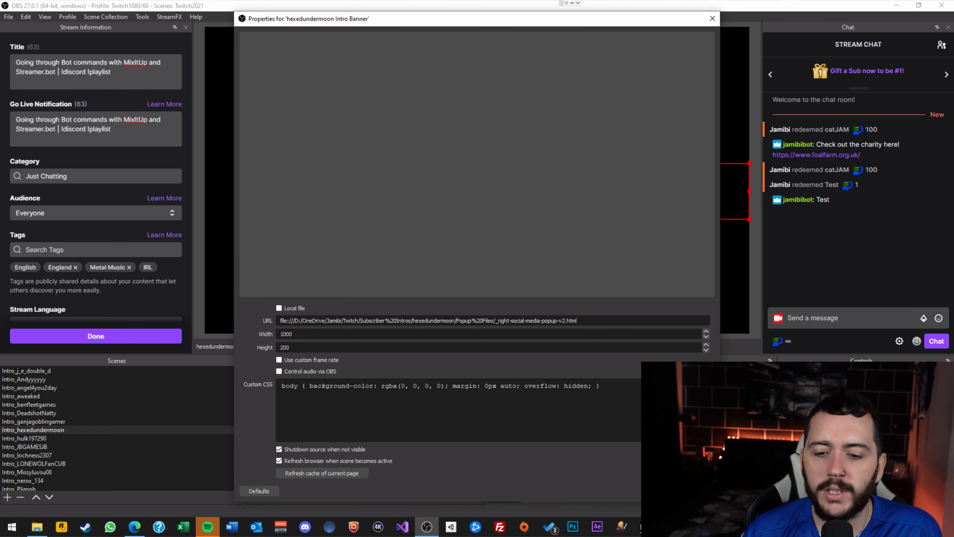
Close the Intro Banner properties and replay the hexedundermoon Intro Video by hiding and reshowing it.
{"action": "left_click", "coordinate": [695, 491]}
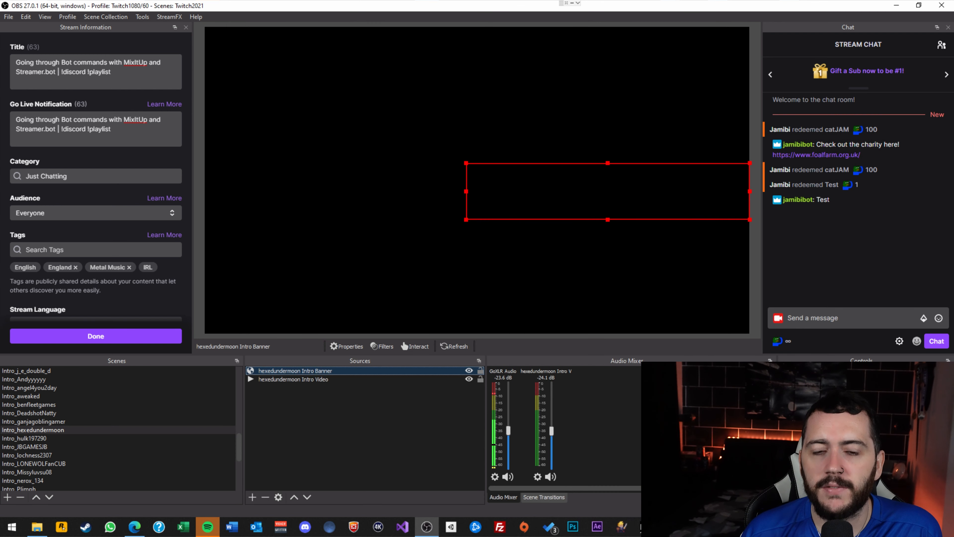
{"action": "left_click", "coordinate": [346, 381]}
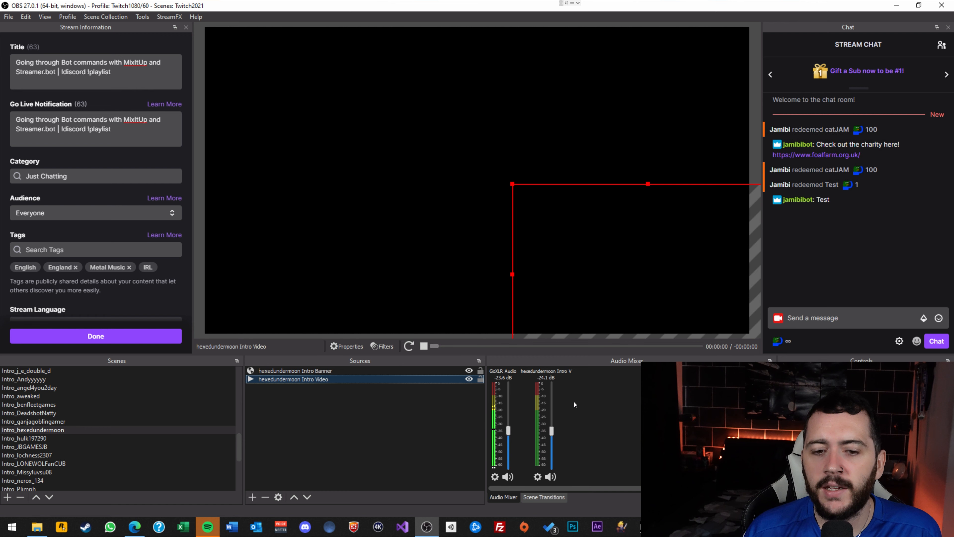
{"action": "left_click", "coordinate": [469, 380]}
{"action": "left_click", "coordinate": [469, 381]}
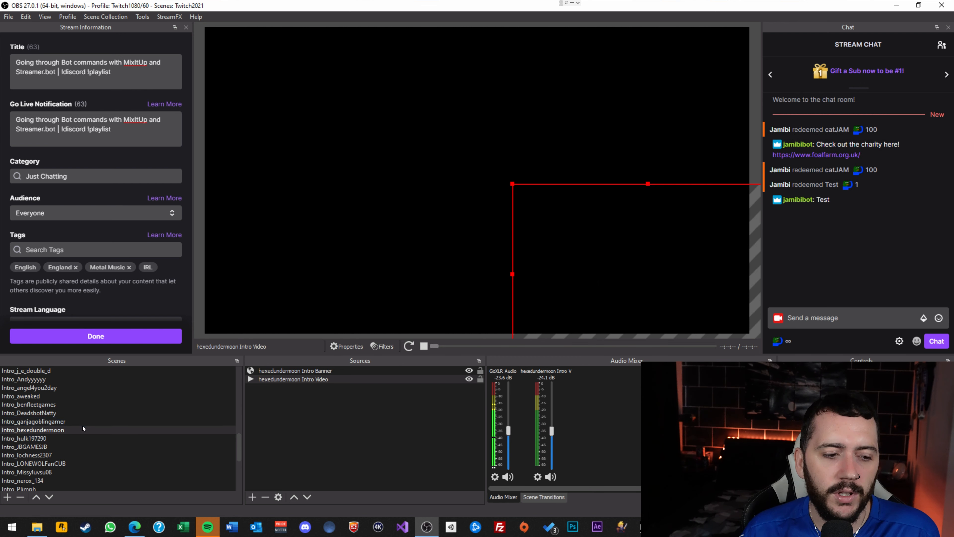
{"action": "scroll", "coordinate": [82, 430], "scroll_direction": "up", "scroll_amount": 3}
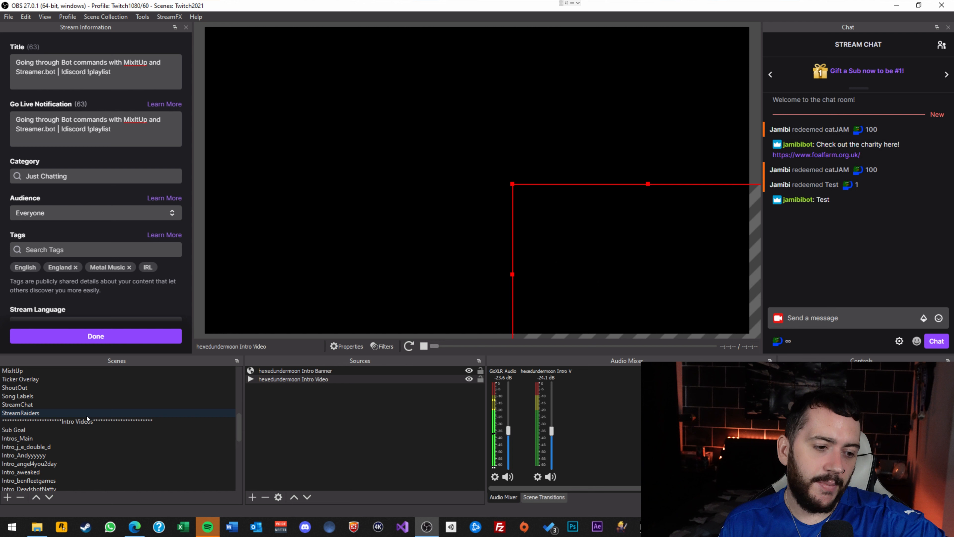
{"action": "scroll", "coordinate": [87, 417], "scroll_direction": "down", "scroll_amount": 2}
{"action": "scroll", "coordinate": [57, 460], "scroll_direction": "down", "scroll_amount": 5}
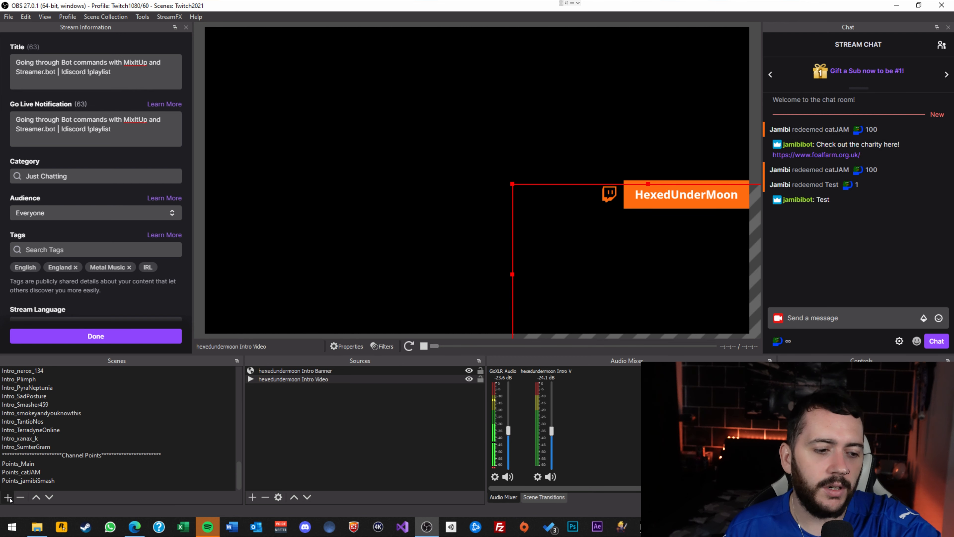
Create a new scene named Intro_Orange and move it up among the intro scenes.
{"action": "left_click", "coordinate": [8, 496]}
{"action": "type", "text": "Intro"}
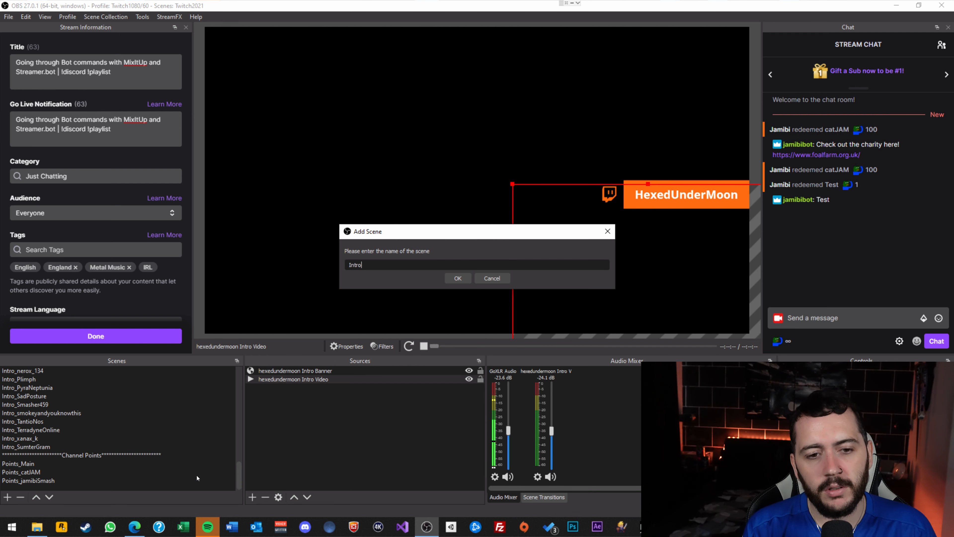
{"action": "type", "text": ")Orange"}
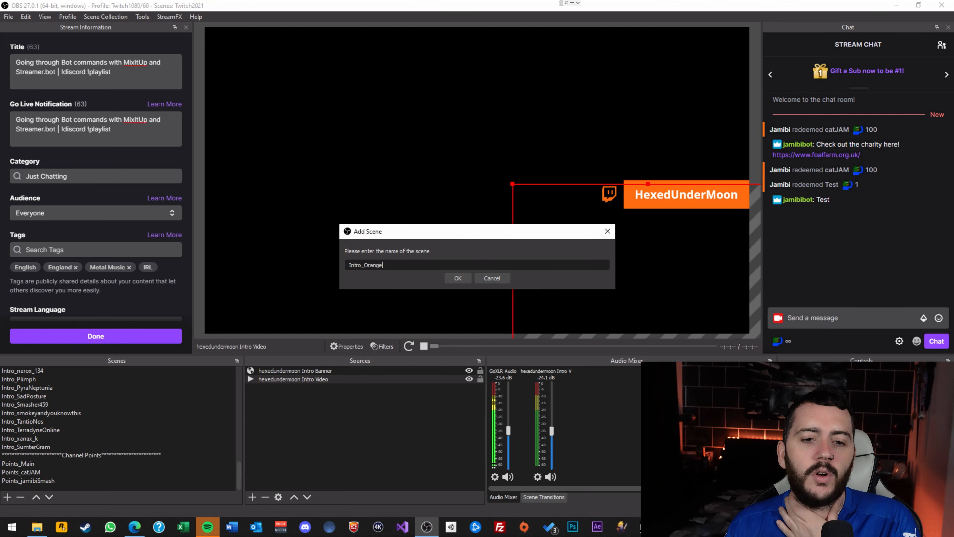
{"action": "left_click", "coordinate": [457, 278]}
{"action": "left_click_drag", "start_coordinate": [44, 482], "coordinate": [80, 421]}
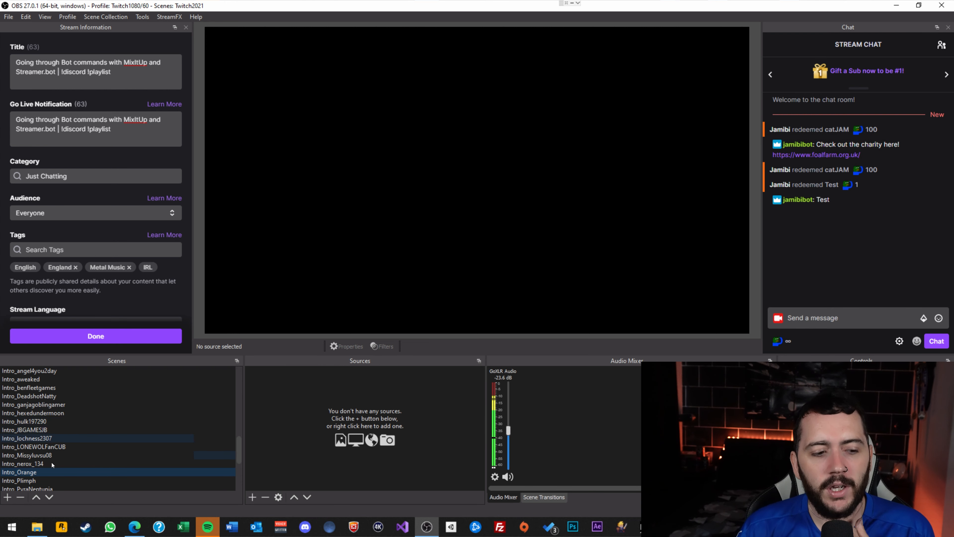
Add Intro_Orange as an existing-scene source in Intros_Main, placed between Intro_nerox_134 and Intro_Plimph.
{"action": "scroll", "coordinate": [33, 451], "scroll_direction": "up", "scroll_amount": 3}
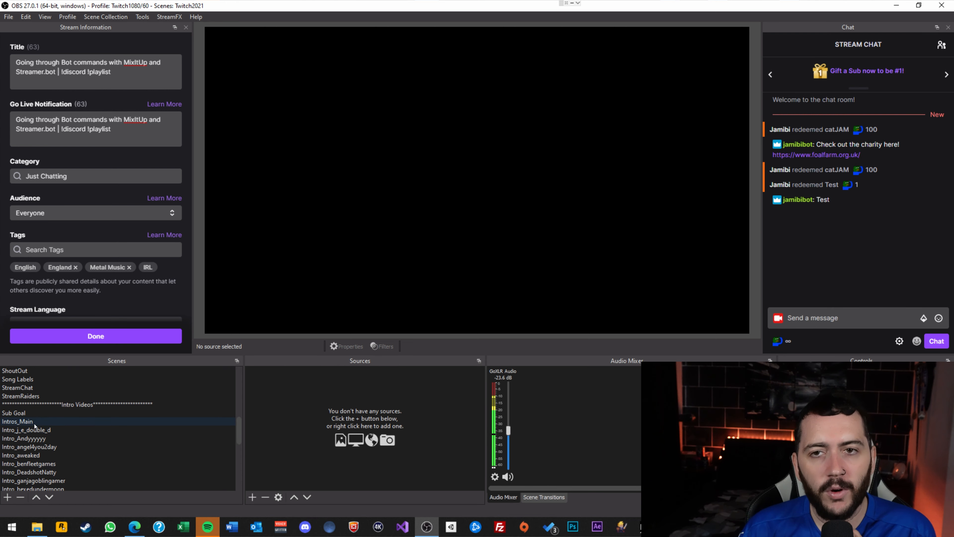
{"action": "left_click", "coordinate": [34, 424]}
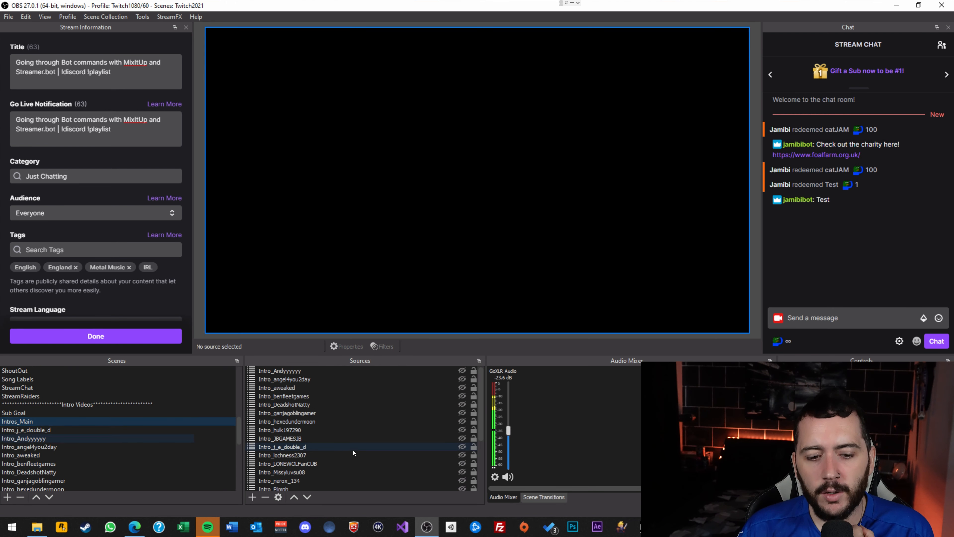
{"action": "left_click", "coordinate": [255, 498]}
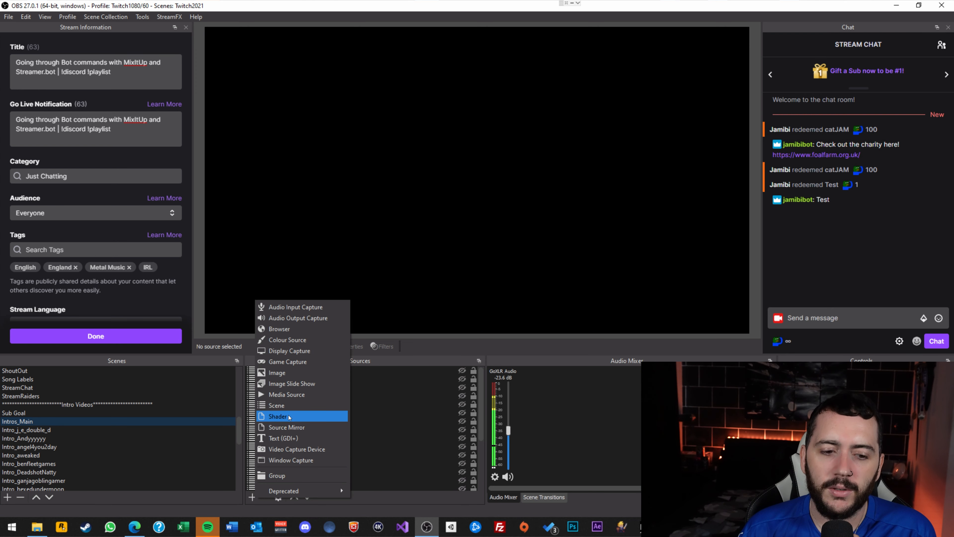
{"action": "left_click", "coordinate": [292, 407]}
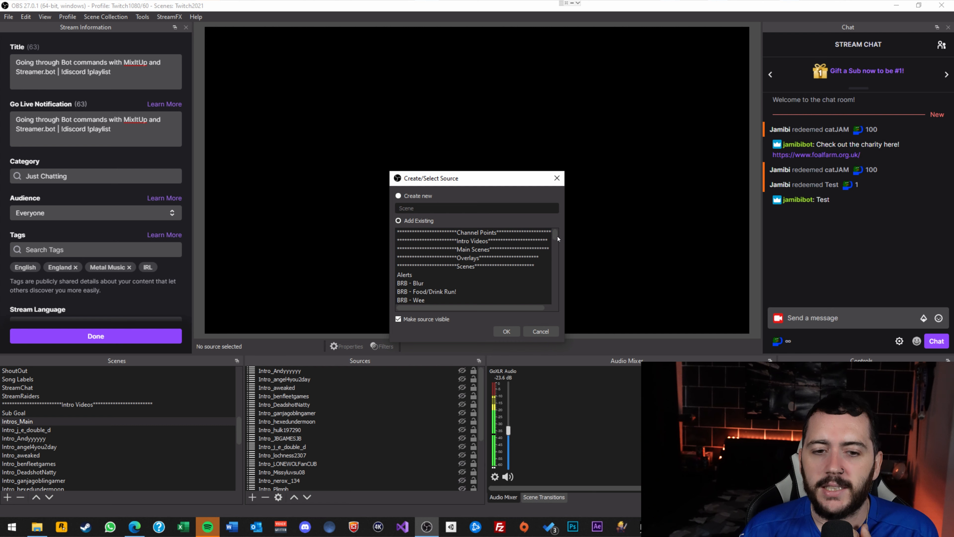
{"action": "scroll", "coordinate": [552, 252], "scroll_direction": "down", "scroll_amount": 8}
{"action": "scroll", "coordinate": [549, 268], "scroll_direction": "down", "scroll_amount": 1}
{"action": "left_click", "coordinate": [449, 259]}
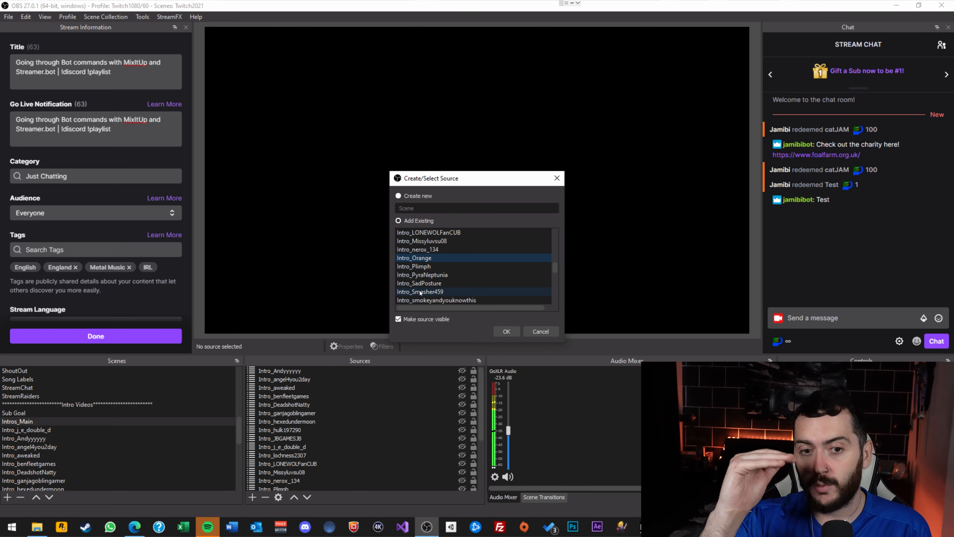
{"action": "left_click", "coordinate": [509, 332]}
{"action": "left_click_drag", "start_coordinate": [274, 371], "coordinate": [311, 432]}
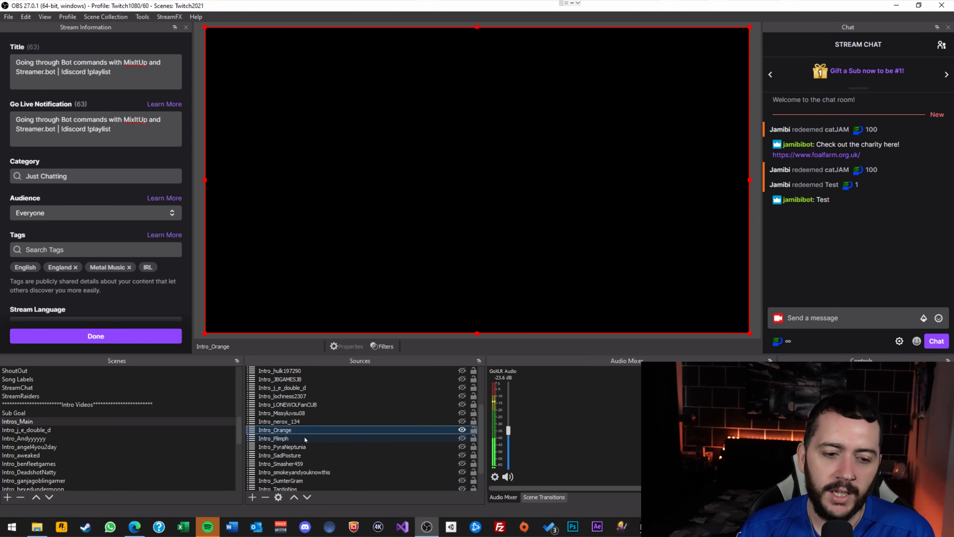
Hide the Intro_Orange source within Intros_Main.
{"action": "left_click", "coordinate": [463, 431]}
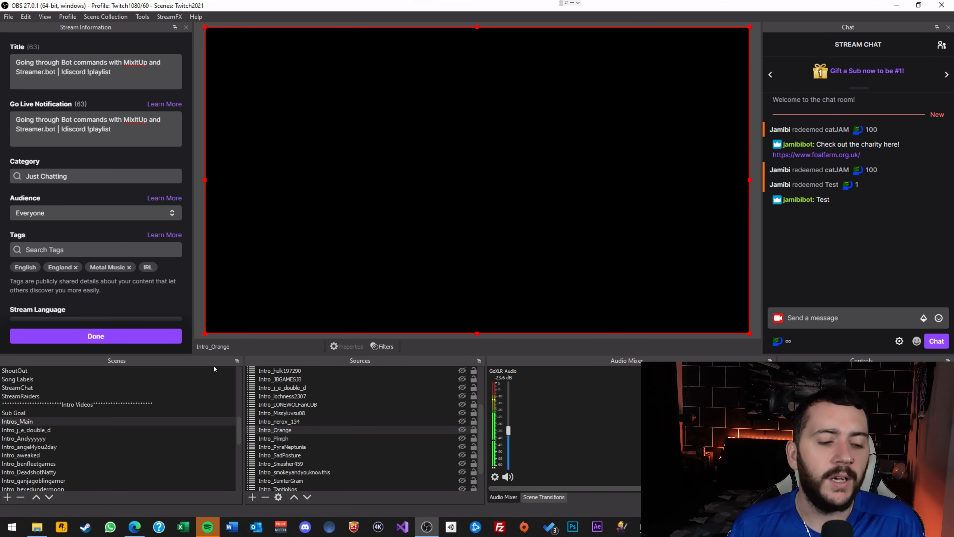
{"action": "scroll", "coordinate": [152, 415], "scroll_direction": "down", "scroll_amount": 3}
{"action": "scroll", "coordinate": [151, 415], "scroll_direction": "down", "scroll_amount": 1}
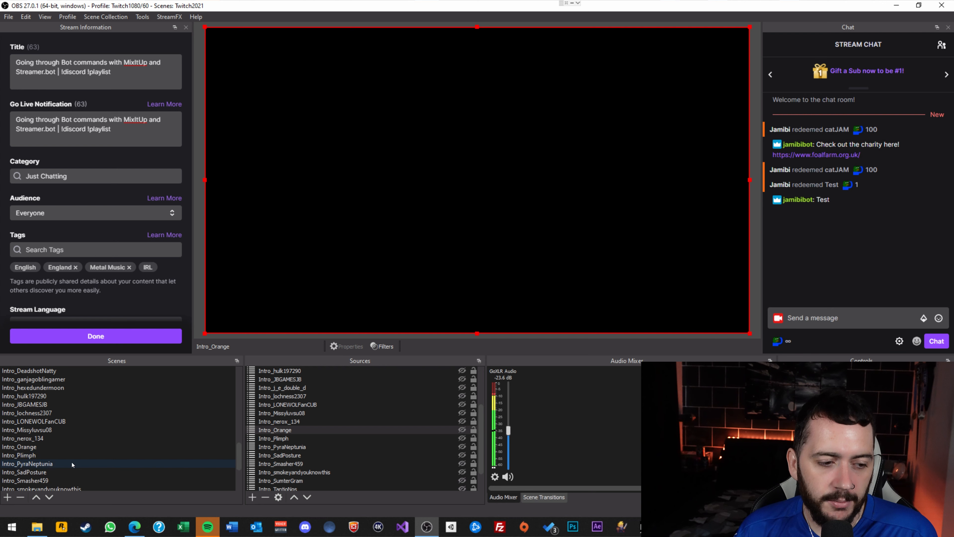
Add a colour source named Orange to Intro_Orange, set to orange #ff5500.
{"action": "left_click", "coordinate": [47, 446]}
{"action": "left_click", "coordinate": [253, 497]}
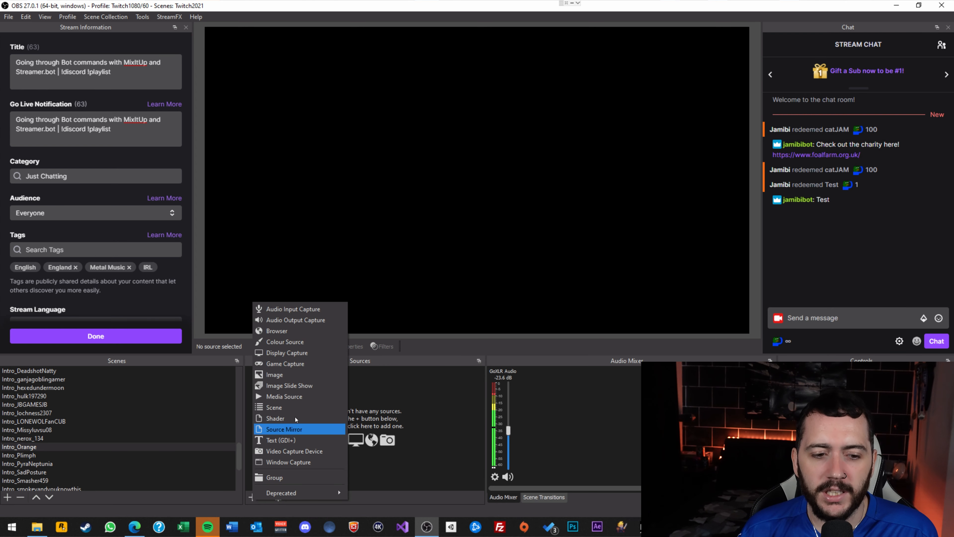
{"action": "left_click", "coordinate": [280, 340]}
{"action": "type", "text": "Orange"}
{"action": "key", "text": "Return"}
{"action": "left_click", "coordinate": [545, 416]}
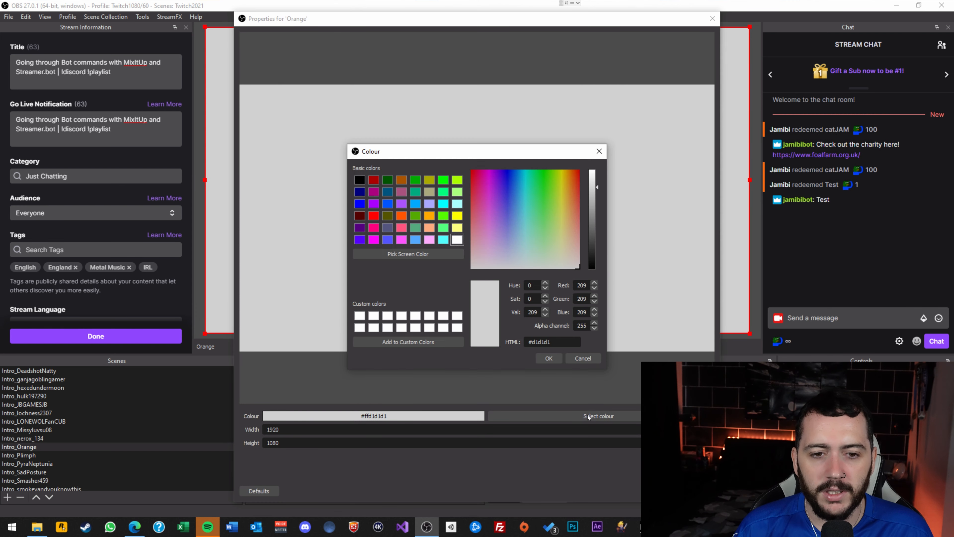
{"action": "left_click", "coordinate": [401, 216]}
{"action": "left_click", "coordinate": [552, 357]}
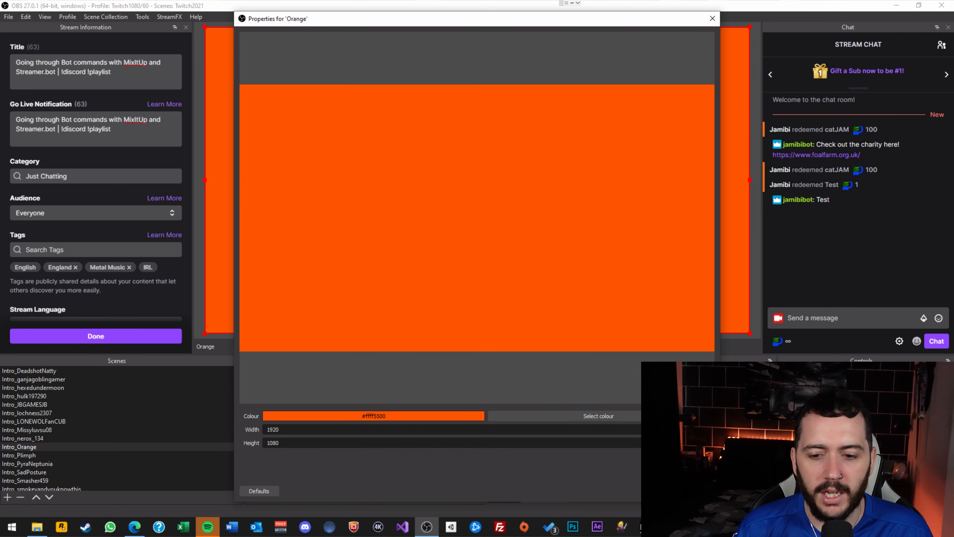
{"action": "left_click", "coordinate": [663, 491]}
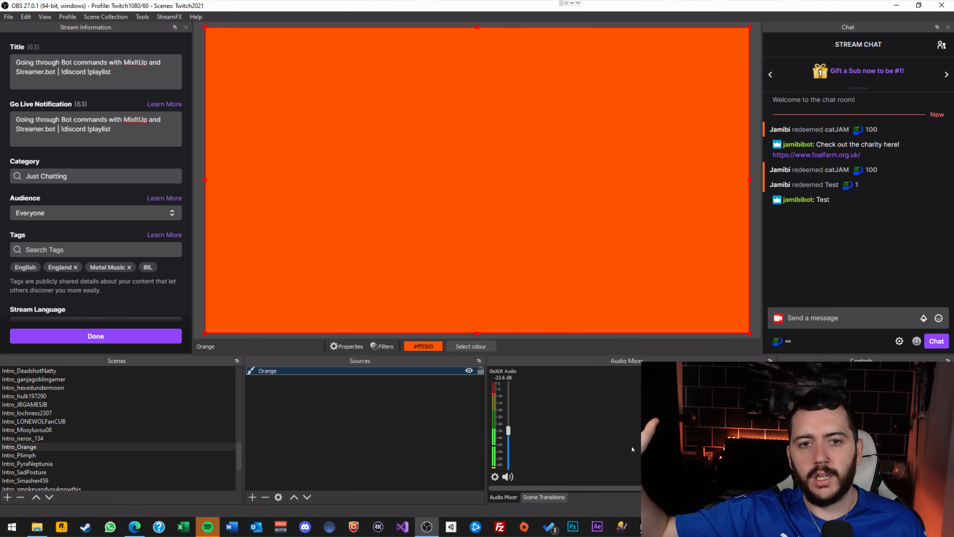
{"action": "scroll", "coordinate": [134, 449], "scroll_direction": "up", "scroll_amount": 10}
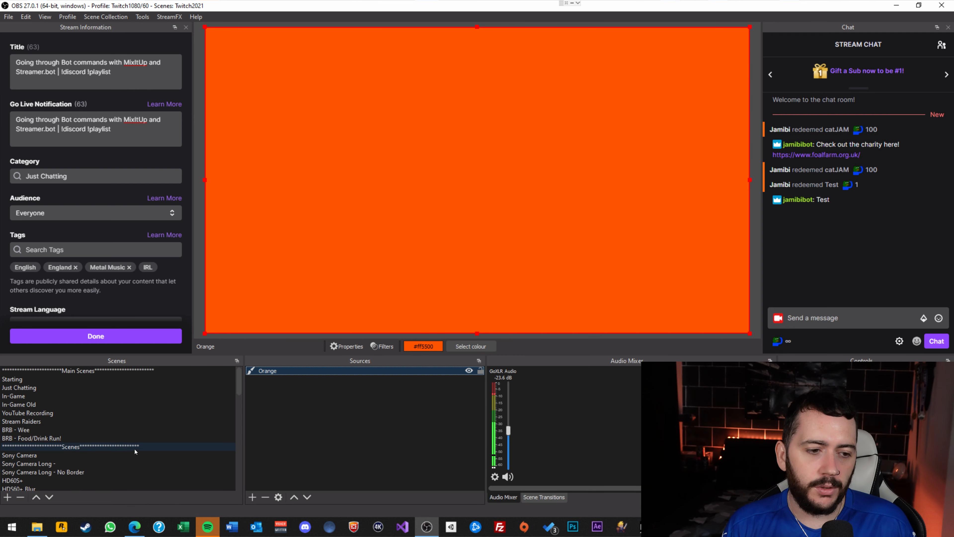
{"action": "scroll", "coordinate": [134, 450], "scroll_direction": "down", "scroll_amount": 1}
{"action": "scroll", "coordinate": [142, 427], "scroll_direction": "down", "scroll_amount": 10}
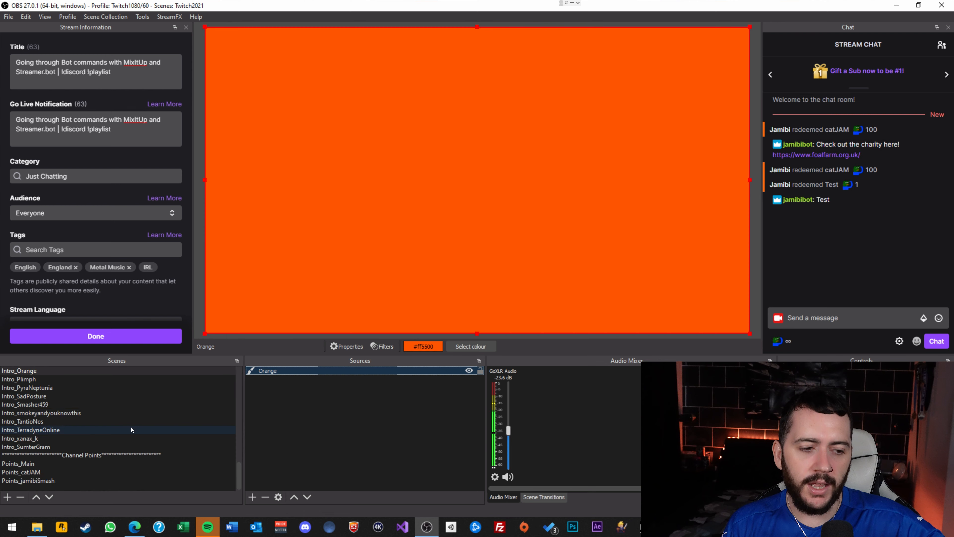
{"action": "left_click", "coordinate": [82, 438]}
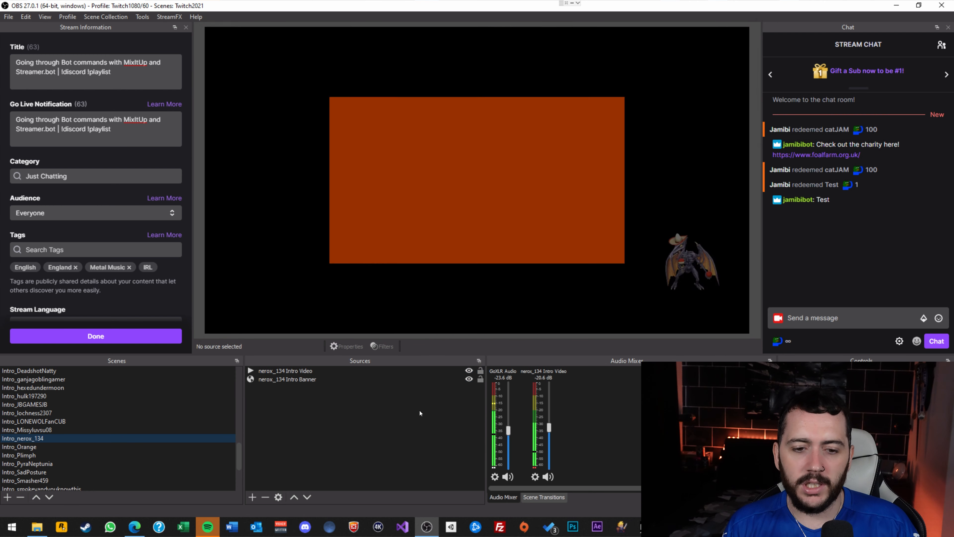
{"action": "left_click", "coordinate": [79, 429]}
In the In-Game scene, drag the Intros_Main source above Sony Camera Long - No Border to the top.
{"action": "left_click", "coordinate": [102, 422]}
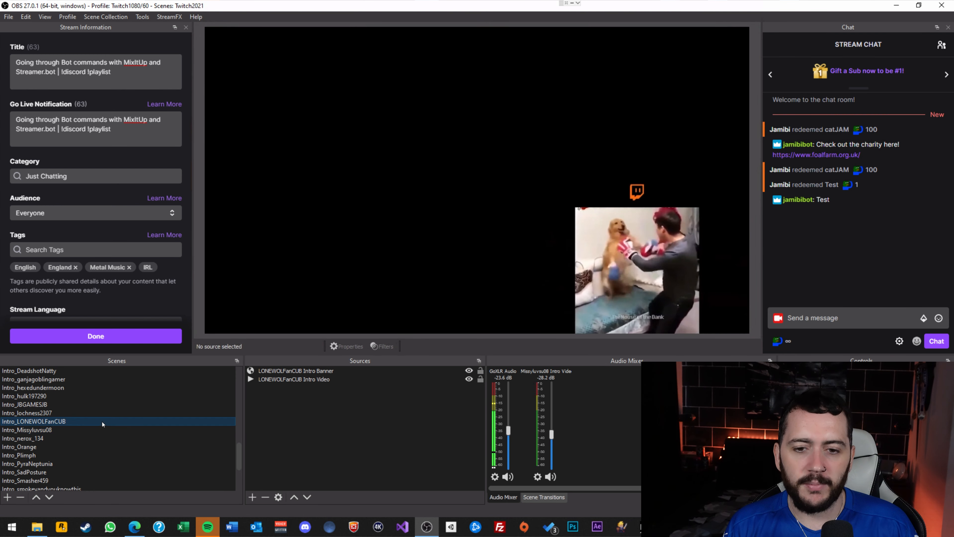
{"action": "scroll", "coordinate": [103, 447], "scroll_direction": "up", "scroll_amount": 4}
{"action": "left_click", "coordinate": [52, 422]}
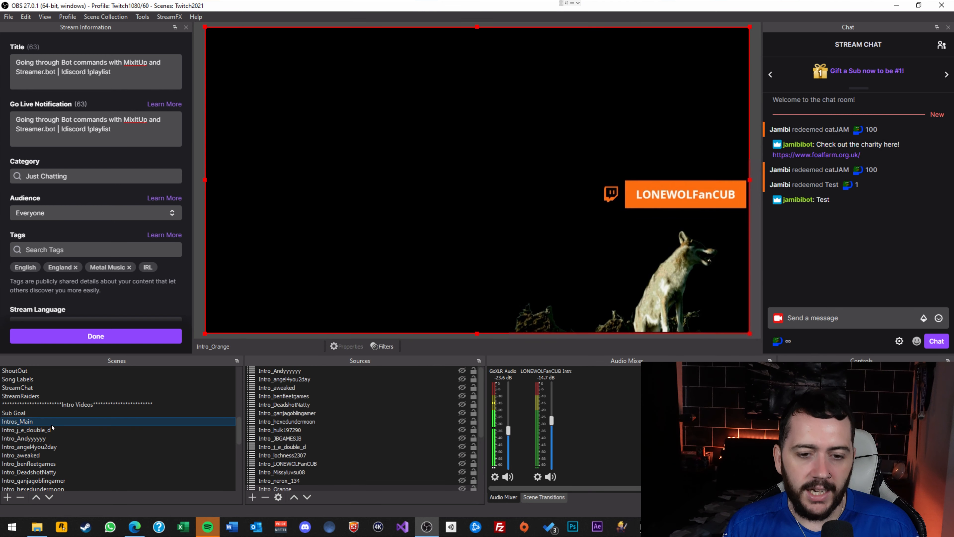
{"action": "scroll", "coordinate": [60, 423], "scroll_direction": "up", "scroll_amount": 5}
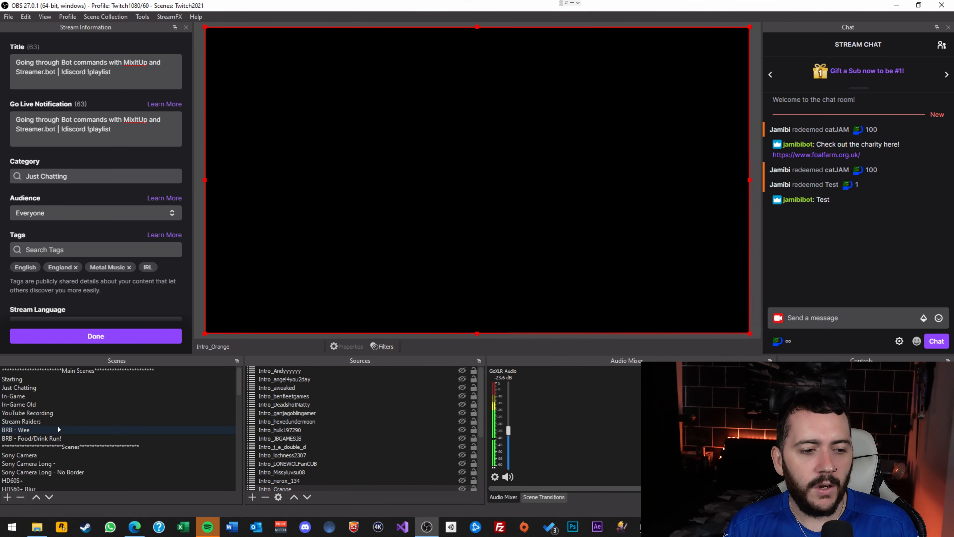
{"action": "left_click", "coordinate": [40, 396]}
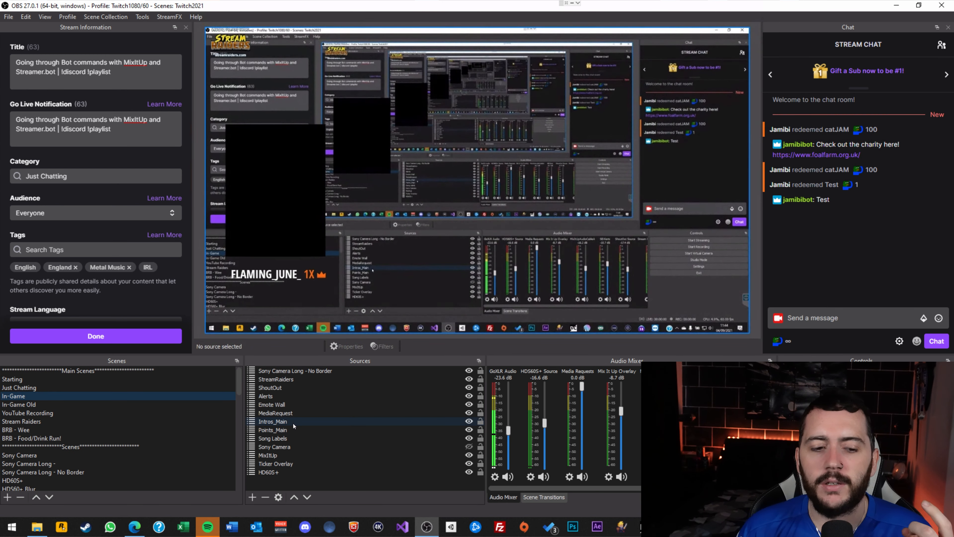
{"action": "left_click", "coordinate": [293, 423]}
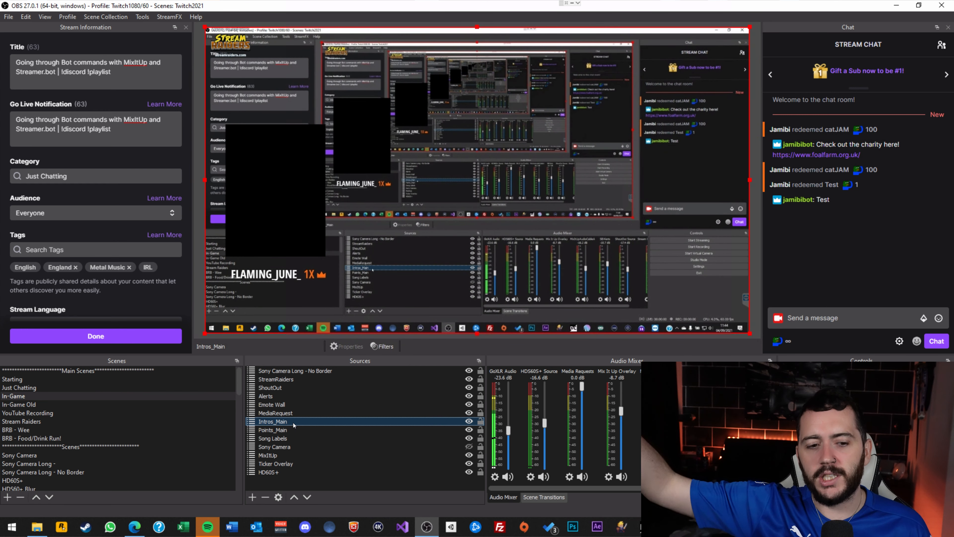
{"action": "left_click_drag", "start_coordinate": [294, 425], "coordinate": [323, 370]}
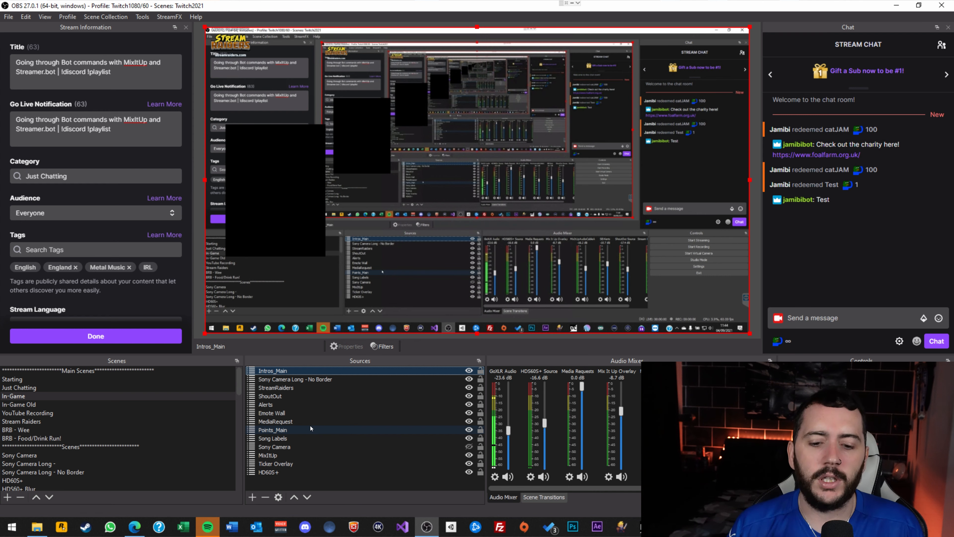
{"action": "left_click", "coordinate": [670, 527]}
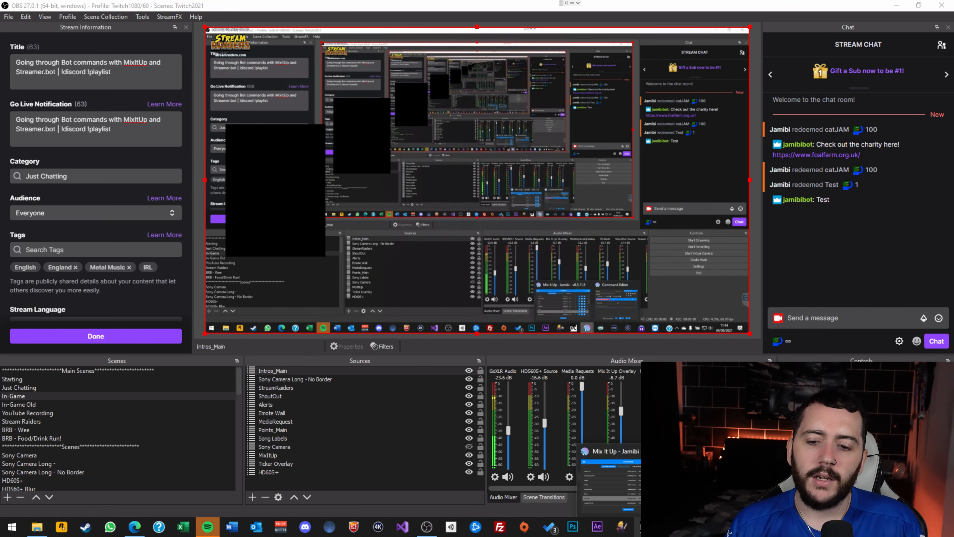
Set TestOrange's action to OBS Studio with the Source Visibility action.
{"action": "left_click", "coordinate": [719, 484]}
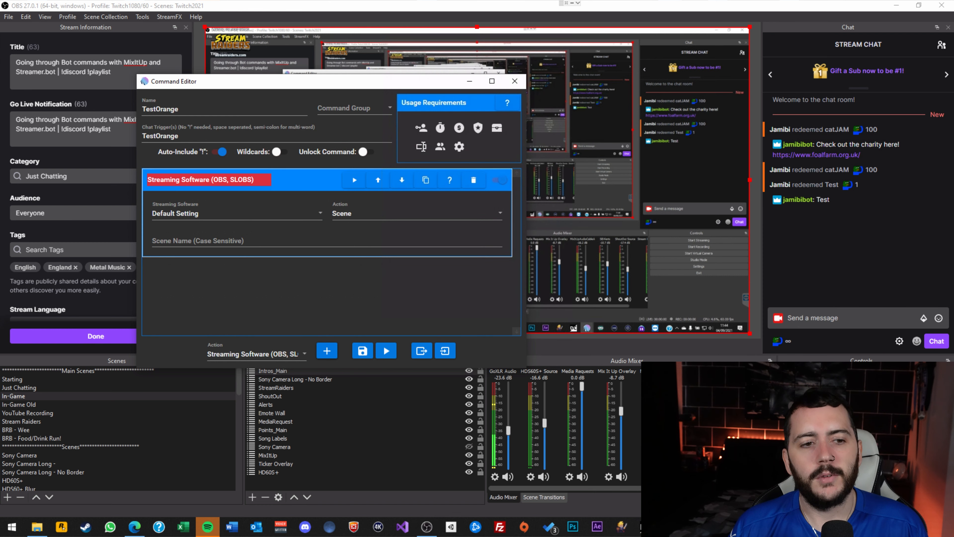
{"action": "left_click", "coordinate": [319, 213]}
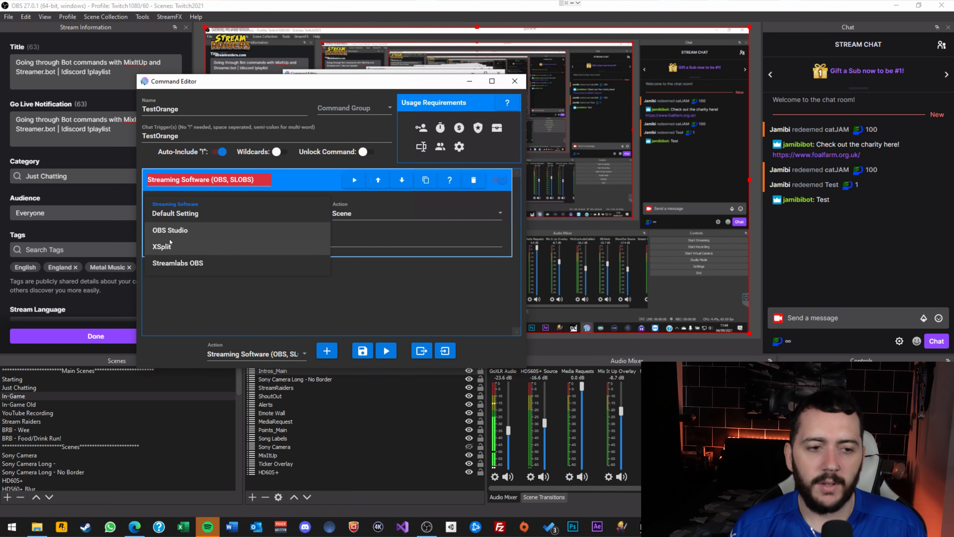
{"action": "left_click", "coordinate": [330, 226]}
{"action": "left_click", "coordinate": [353, 214]}
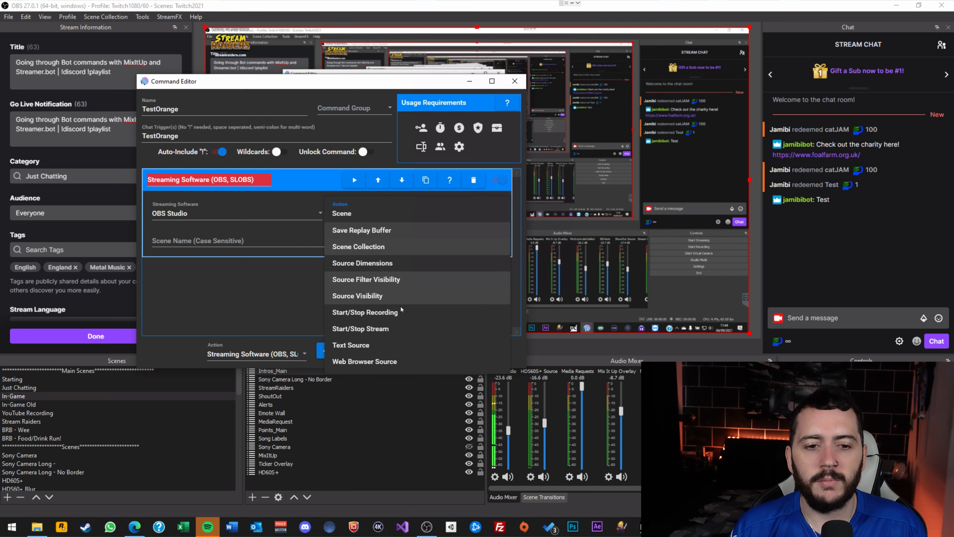
{"action": "left_click", "coordinate": [374, 297]}
Target scene Intros_Main and source Intro_Orange, with Visible turned on.
{"action": "left_click", "coordinate": [199, 246]}
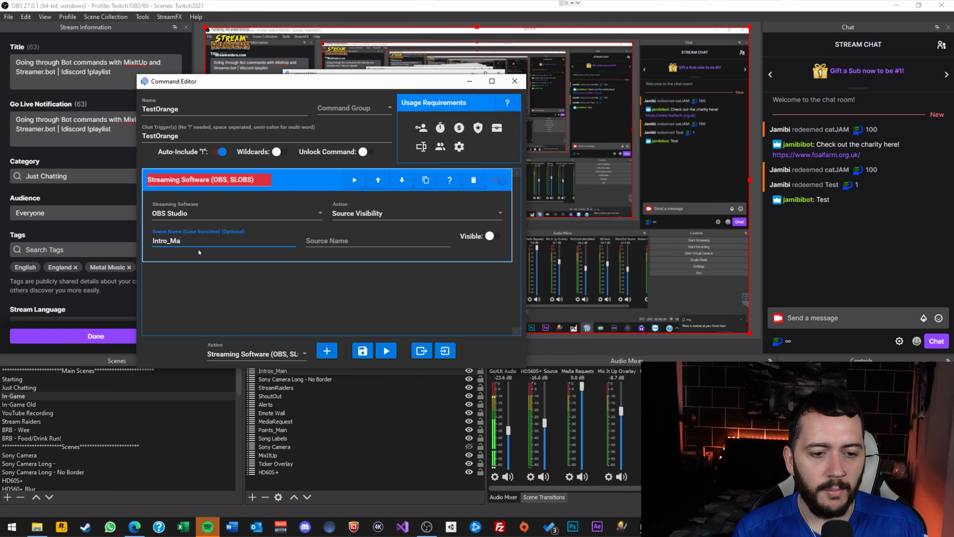
{"action": "type", "text": "Intro_Main"}
{"action": "key", "text": "Left"}
{"action": "key", "text": "Left"}
{"action": "key", "text": "Left"}
{"action": "key", "text": "Left"}
{"action": "key", "text": "Left"}
{"action": "type", "text": "s"}
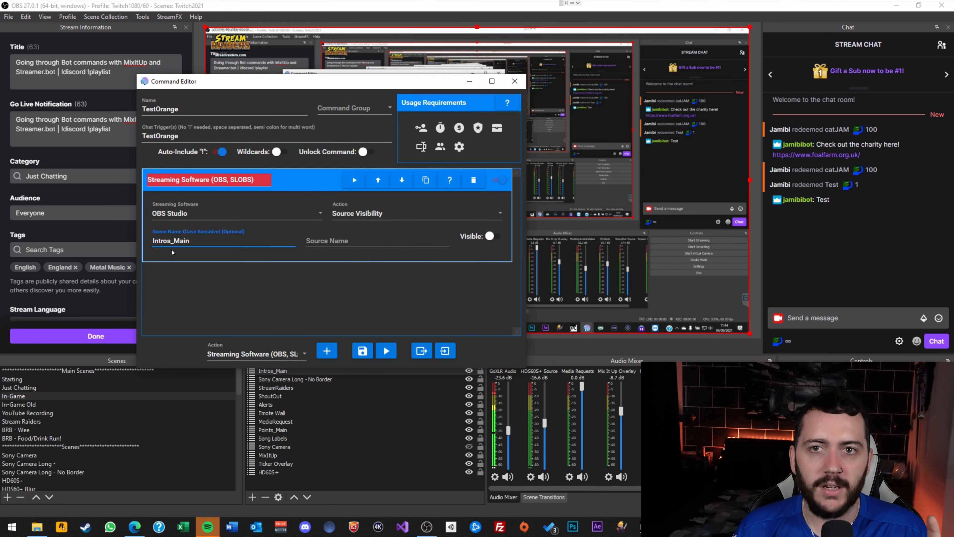
{"action": "left_click", "coordinate": [344, 242]}
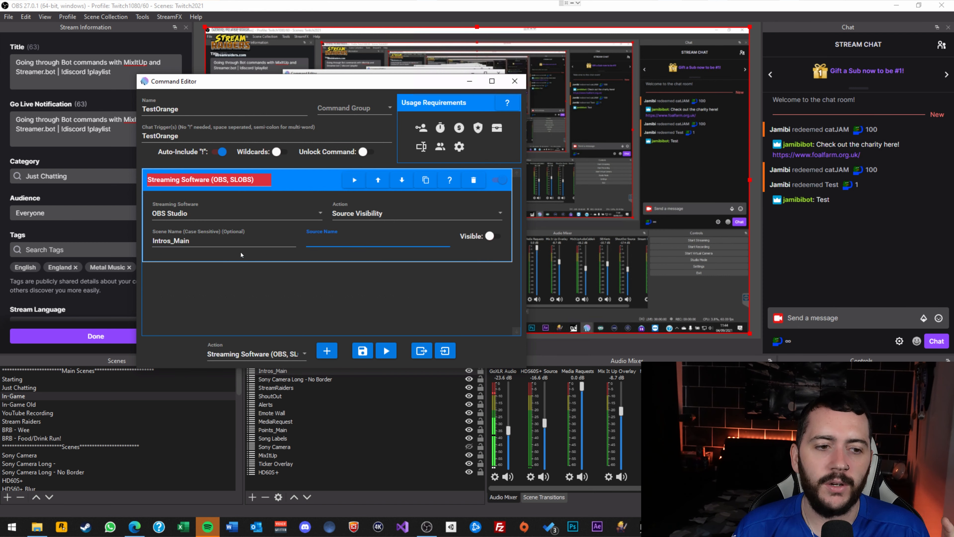
{"action": "scroll", "coordinate": [138, 427], "scroll_direction": "down", "scroll_amount": 10}
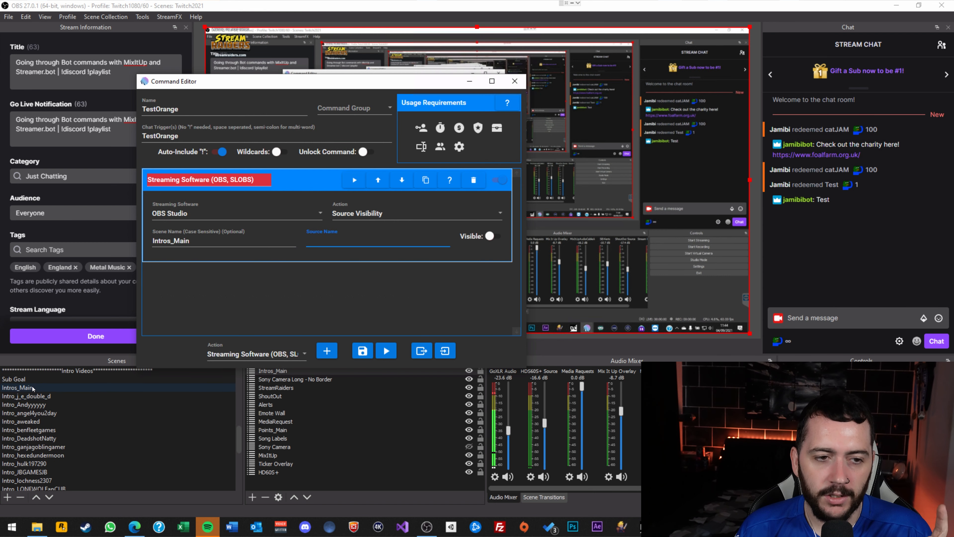
{"action": "scroll", "coordinate": [39, 388], "scroll_direction": "down", "scroll_amount": 7}
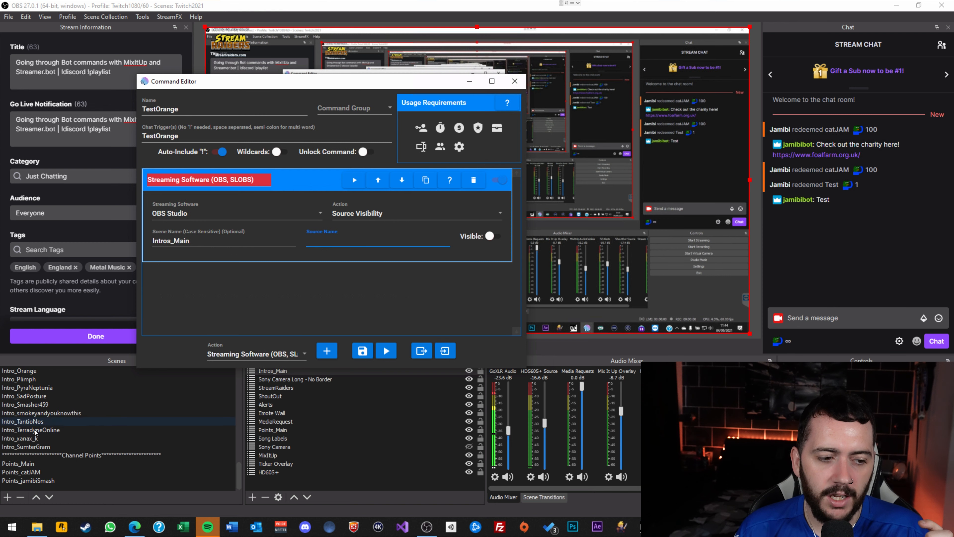
{"action": "scroll", "coordinate": [33, 425], "scroll_direction": "up", "scroll_amount": 1}
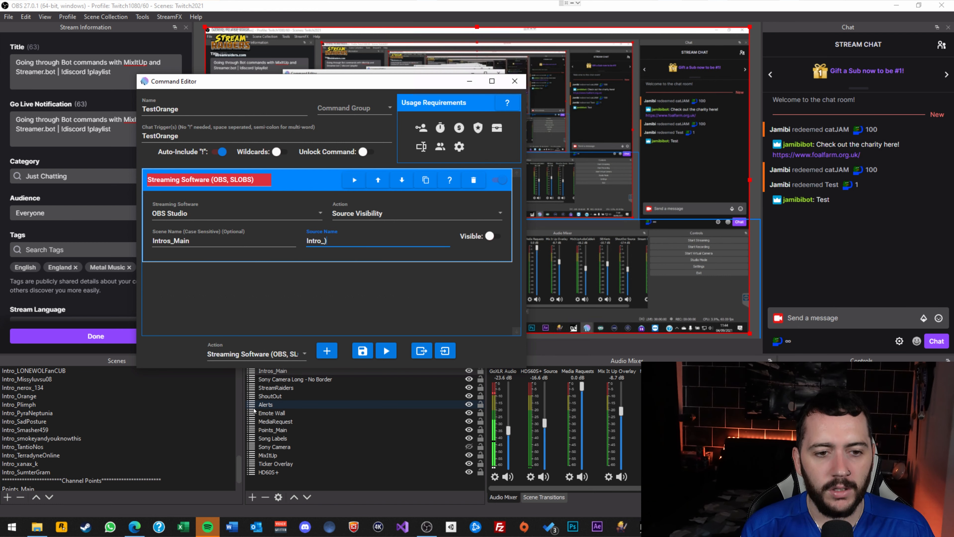
{"action": "type", "text": "ange"}
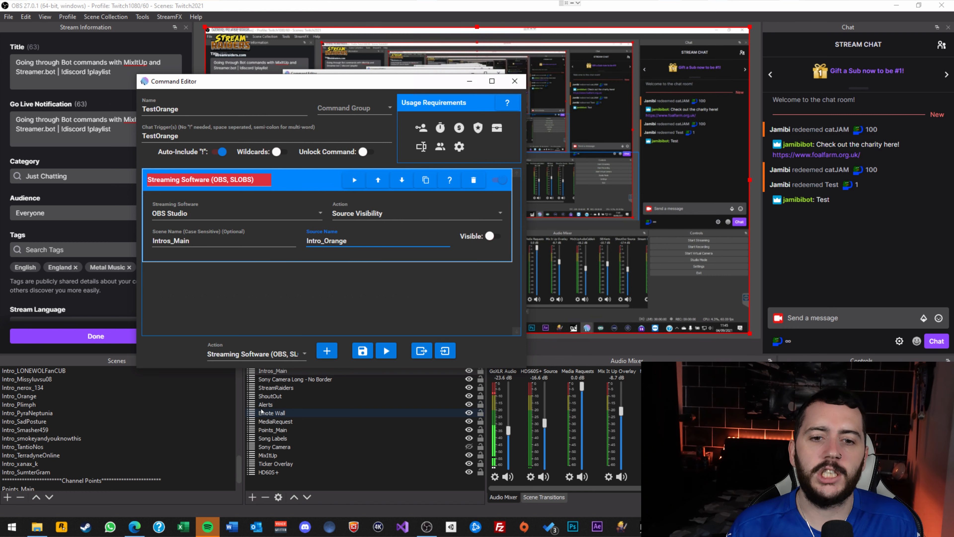
{"action": "left_click", "coordinate": [493, 238]}
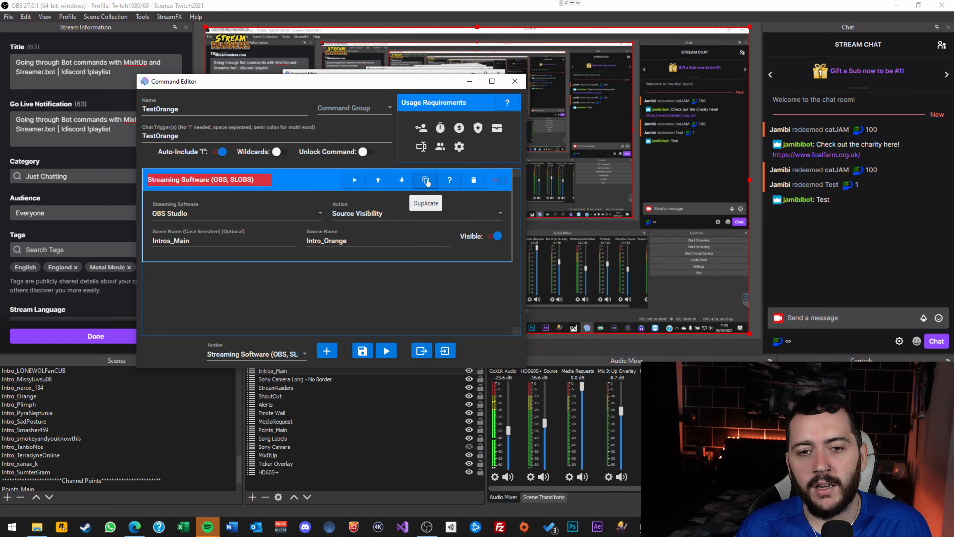
Duplicate the Source Visibility action and collapse both actions.
{"action": "left_click", "coordinate": [428, 182]}
{"action": "left_click", "coordinate": [302, 271]}
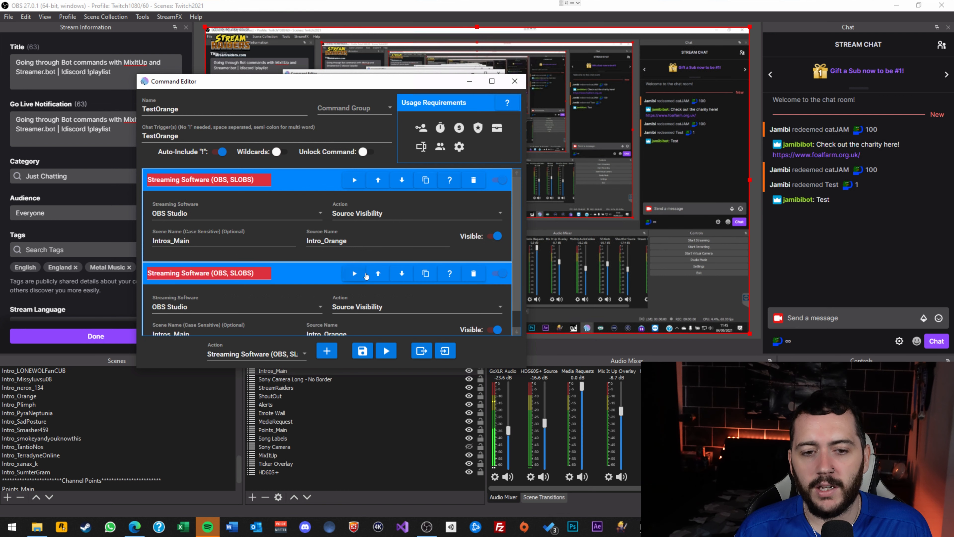
{"action": "scroll", "coordinate": [481, 315], "scroll_direction": "down", "scroll_amount": 1}
{"action": "left_click", "coordinate": [338, 253]}
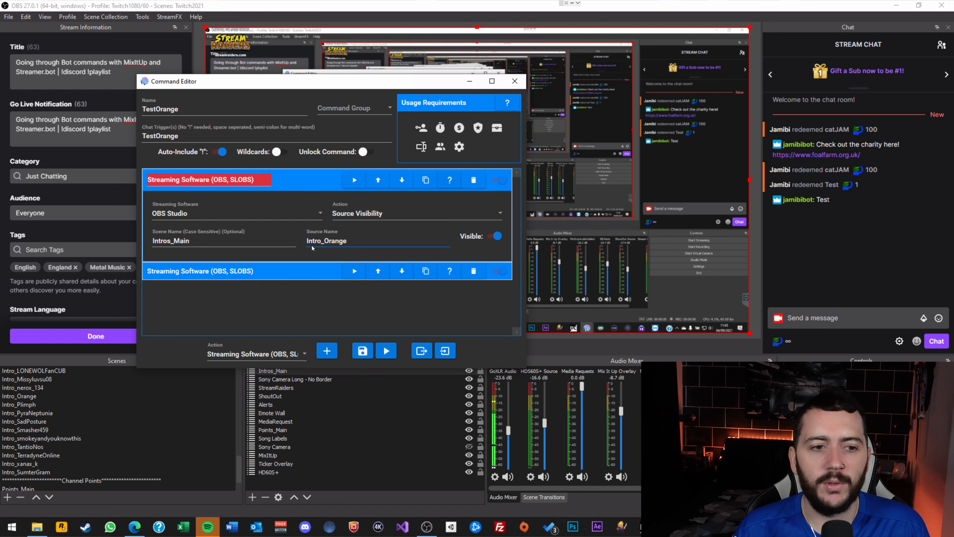
{"action": "left_click", "coordinate": [336, 257]}
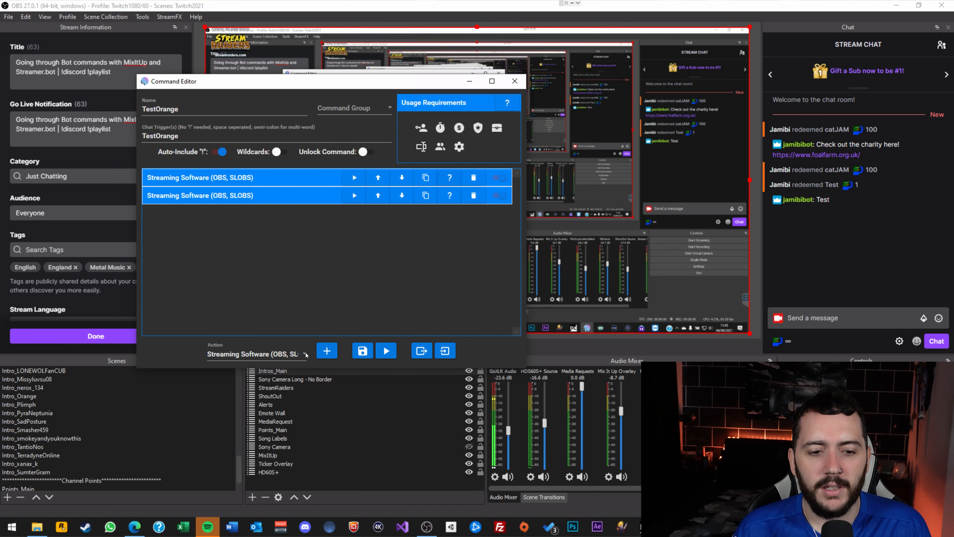
Add a 2-second Wait action and move it between the two Streaming Software actions.
{"action": "left_click", "coordinate": [263, 353]}
{"action": "left_click", "coordinate": [214, 300]}
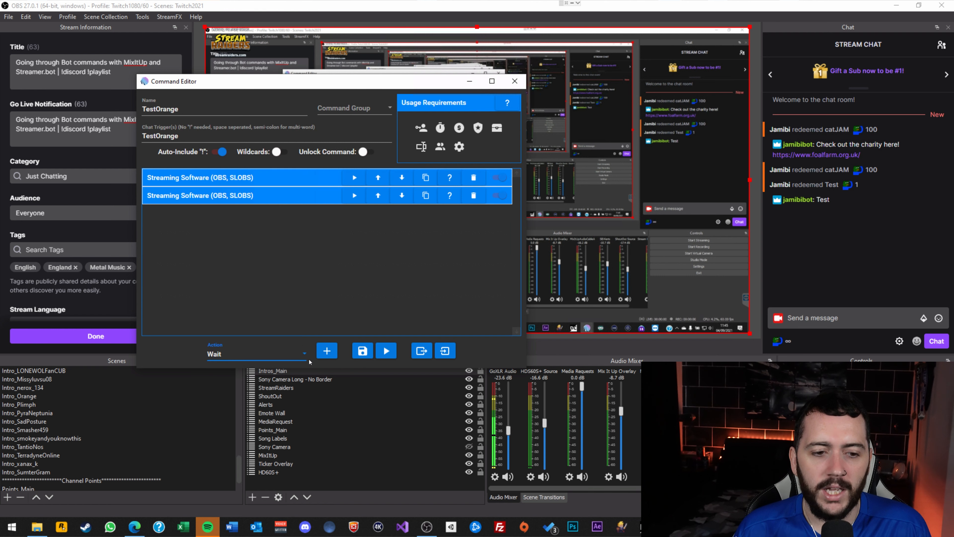
{"action": "left_click", "coordinate": [332, 354]}
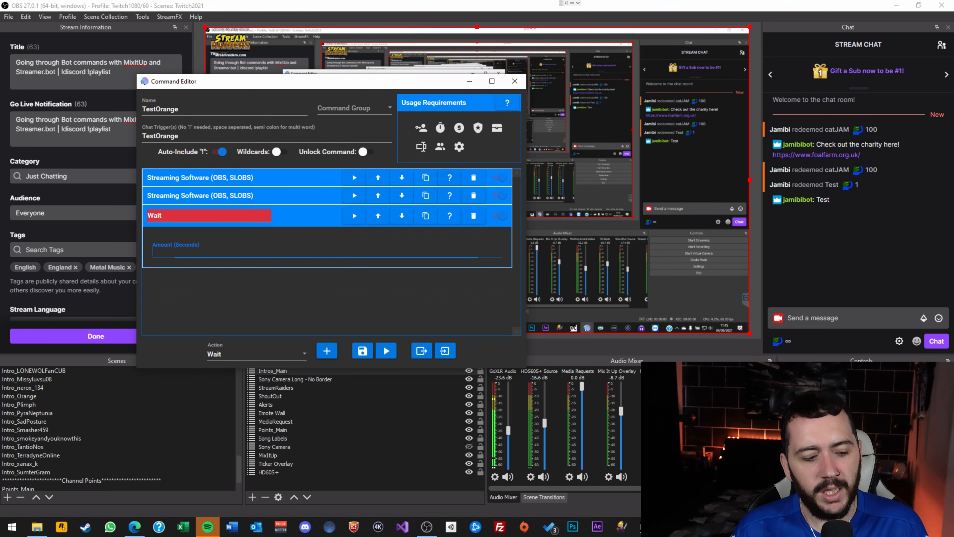
{"action": "left_click", "coordinate": [378, 215]}
{"action": "left_click", "coordinate": [269, 202]}
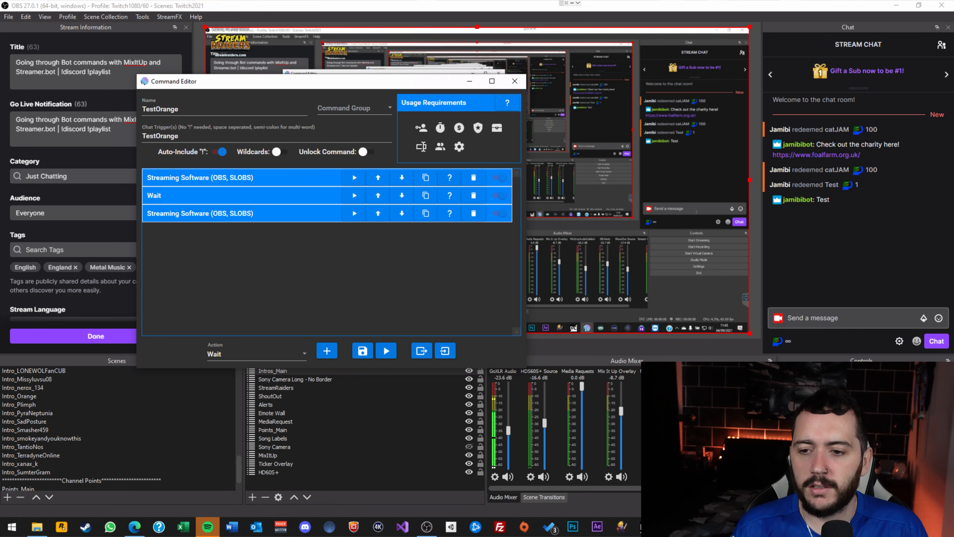
Save the command, then send !TestOrange in the stream chat to trigger it.
{"action": "left_click", "coordinate": [362, 351]}
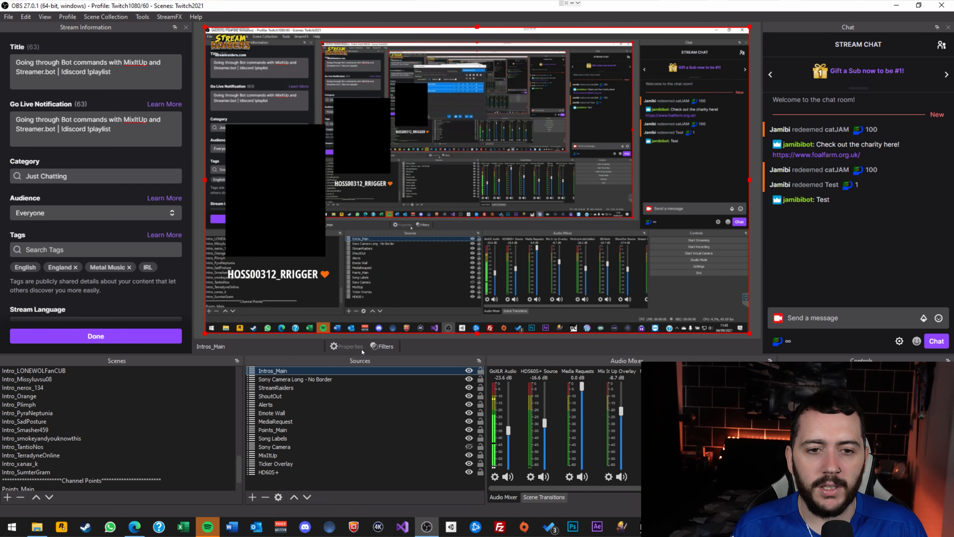
{"action": "left_click", "coordinate": [821, 317]}
{"action": "type", "text": "!TestOrange"}
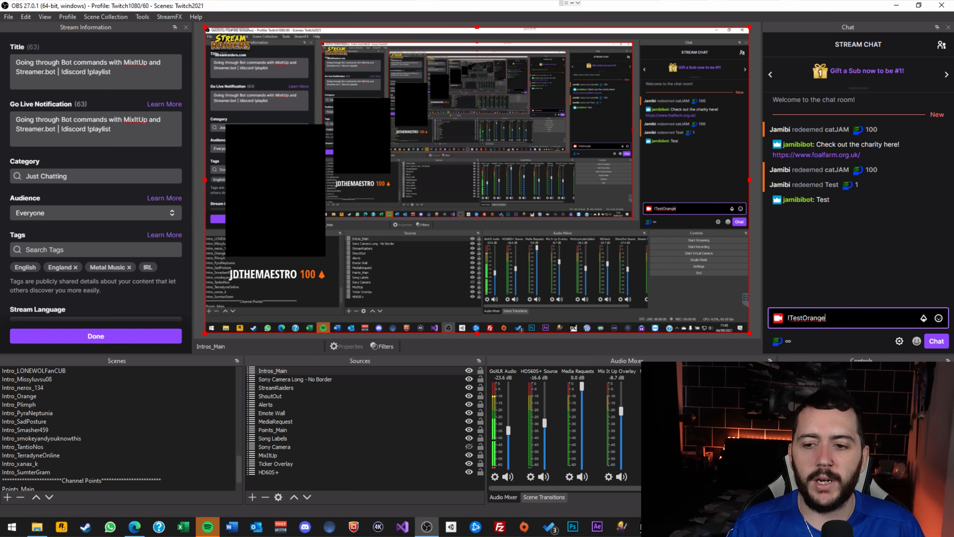
{"action": "key", "text": "Return"}
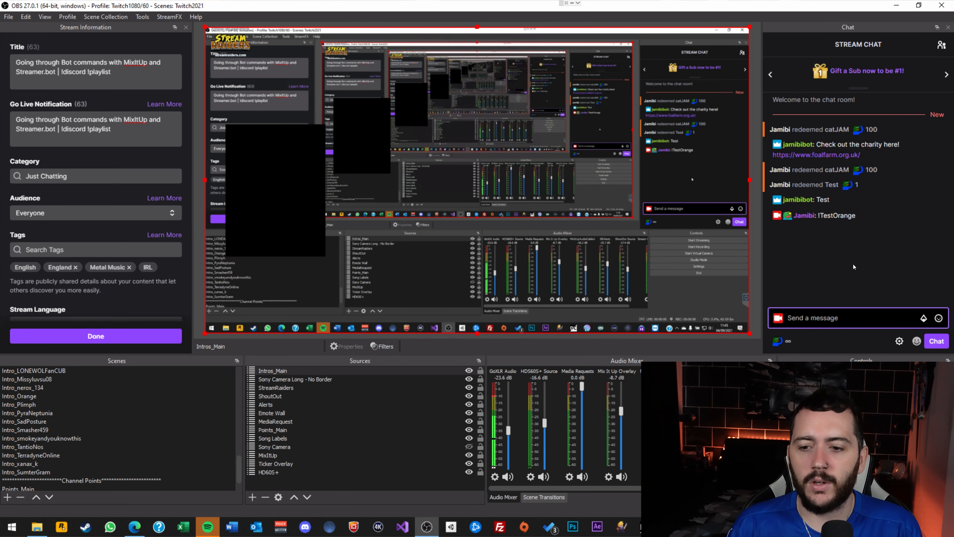
Find TestOrange in Mix It Up's Commands list and open it in the Command Editor.
{"action": "left_click", "coordinate": [670, 526]}
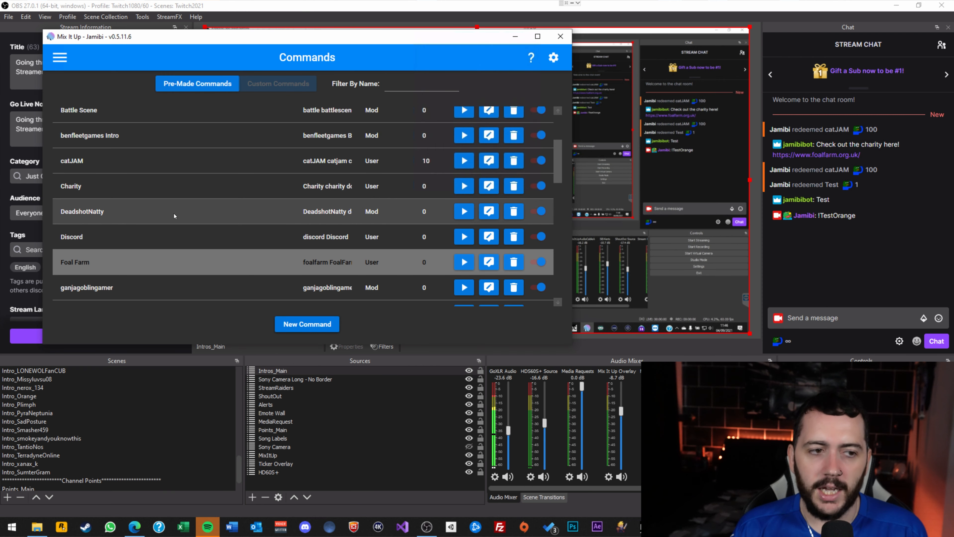
{"action": "scroll", "coordinate": [176, 216], "scroll_direction": "down", "scroll_amount": 5}
{"action": "scroll", "coordinate": [176, 217], "scroll_direction": "down", "scroll_amount": 10}
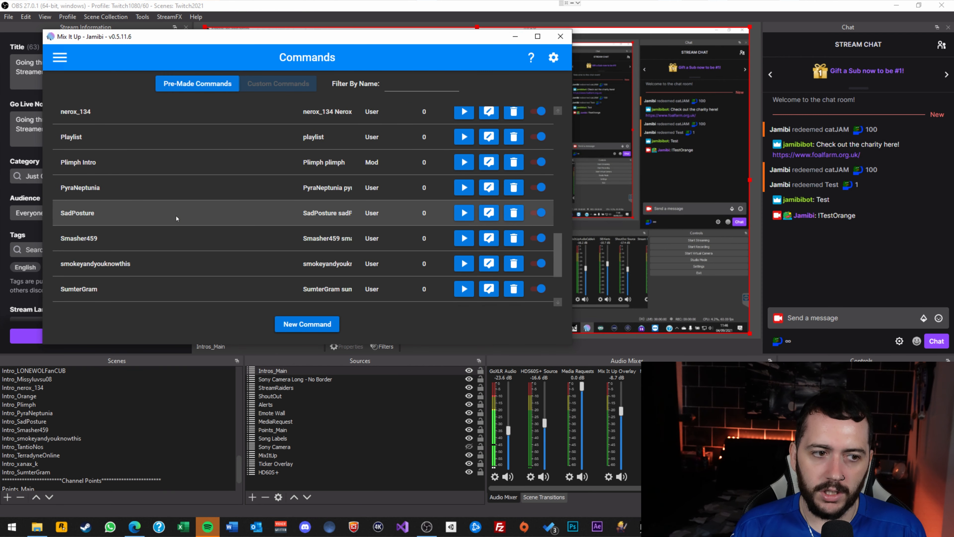
{"action": "scroll", "coordinate": [176, 218], "scroll_direction": "up", "scroll_amount": 5}
{"action": "scroll", "coordinate": [177, 218], "scroll_direction": "down", "scroll_amount": 5}
{"action": "left_click", "coordinate": [178, 266]}
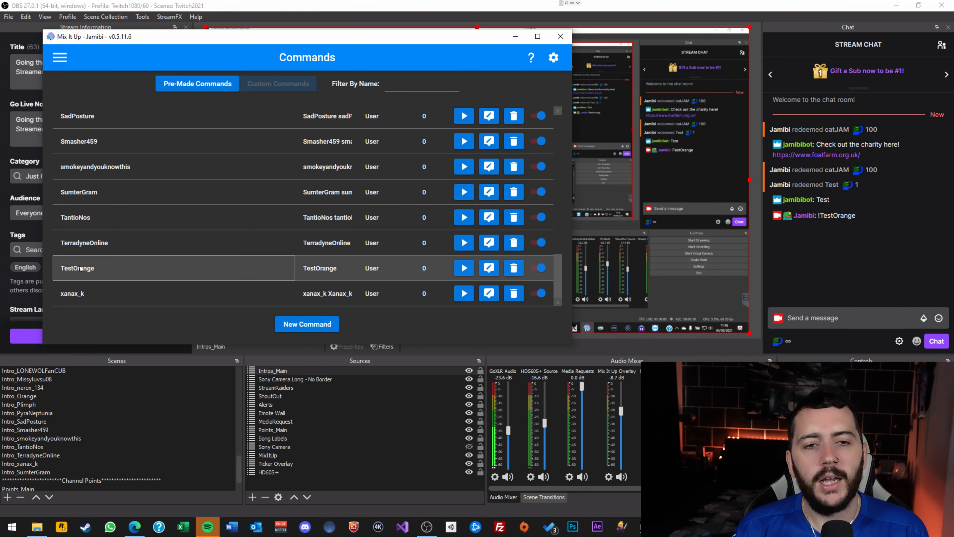
{"action": "left_click", "coordinate": [489, 268]}
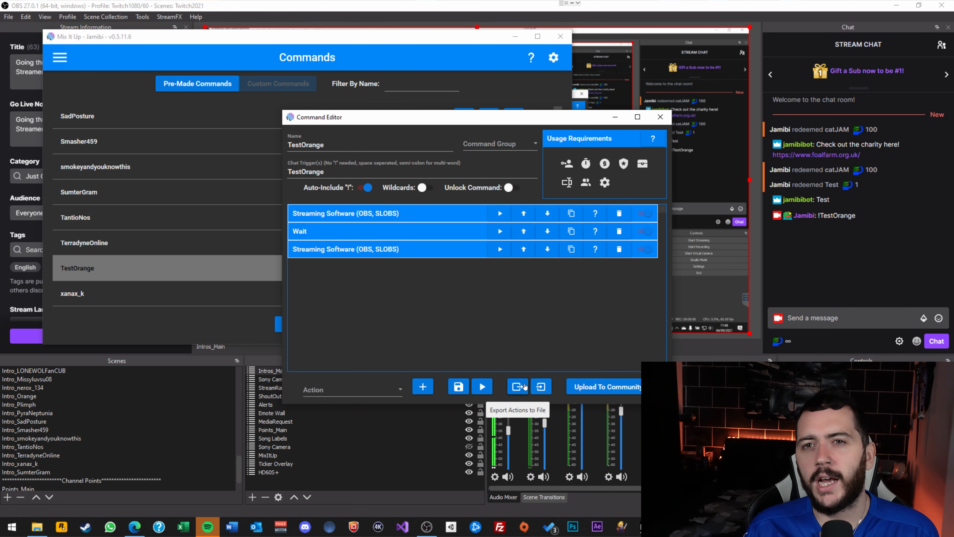
Start exporting the command's actions and create a new folder named TestOrange.
{"action": "left_click", "coordinate": [521, 390]}
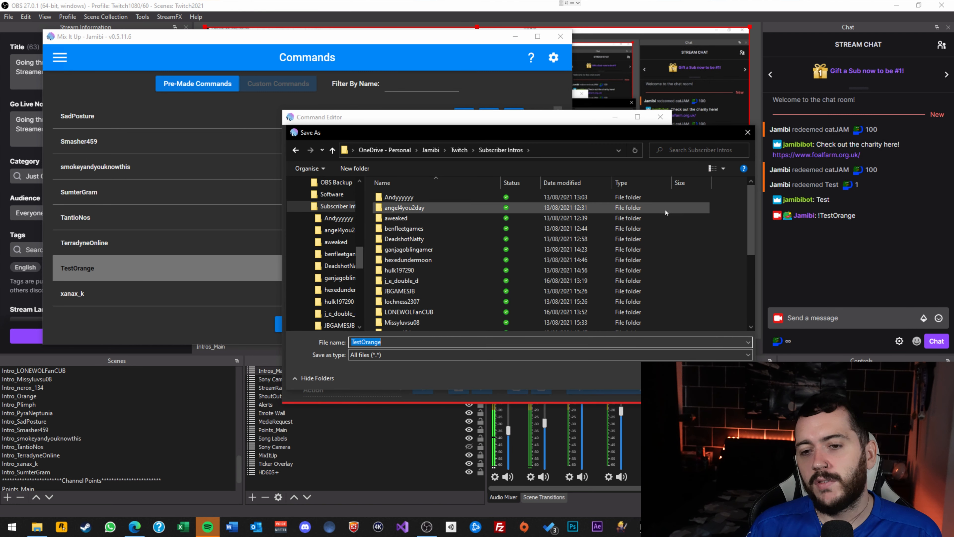
{"action": "right_click", "coordinate": [728, 215]}
{"action": "mouse_move", "coordinate": [753, 368]}
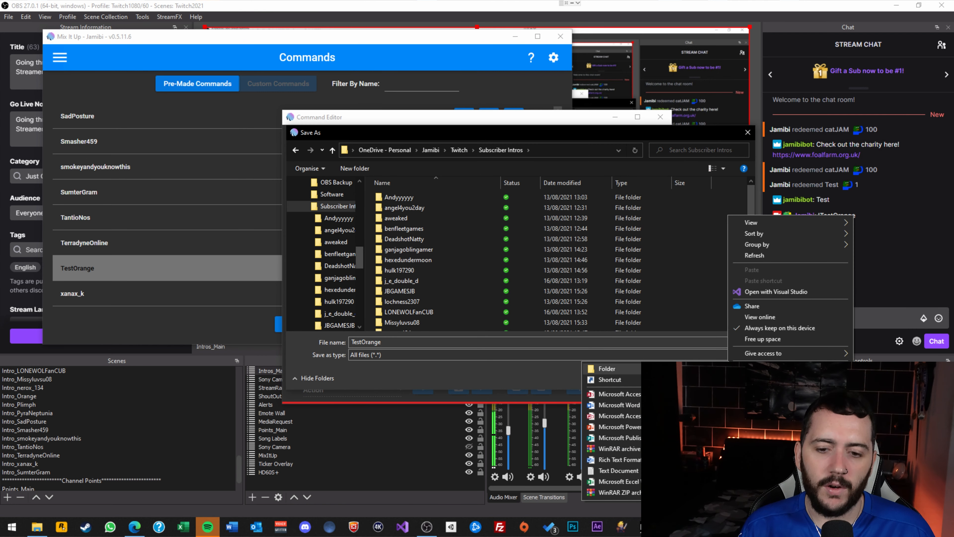
{"action": "left_click", "coordinate": [648, 368]}
{"action": "type", "text": "Test"}
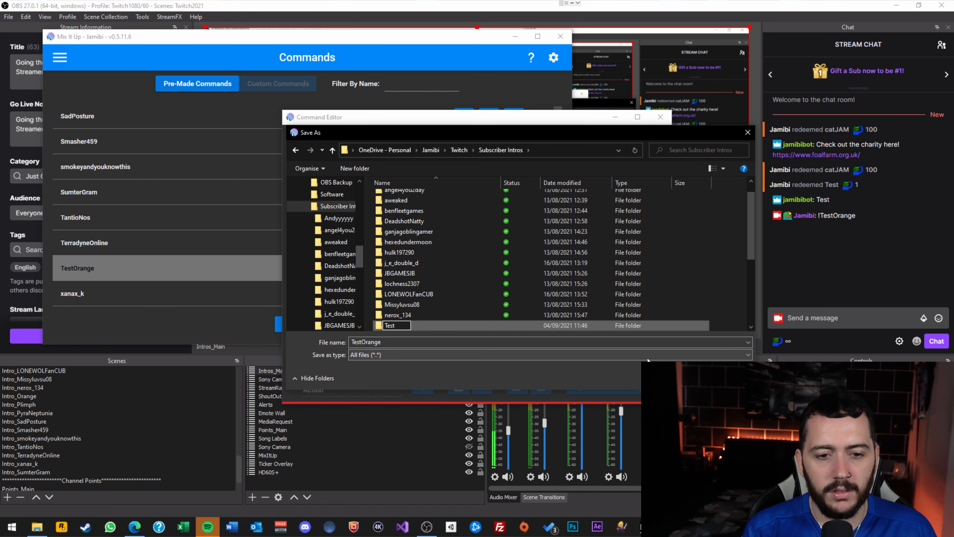
{"action": "type", "text": "Orange"}
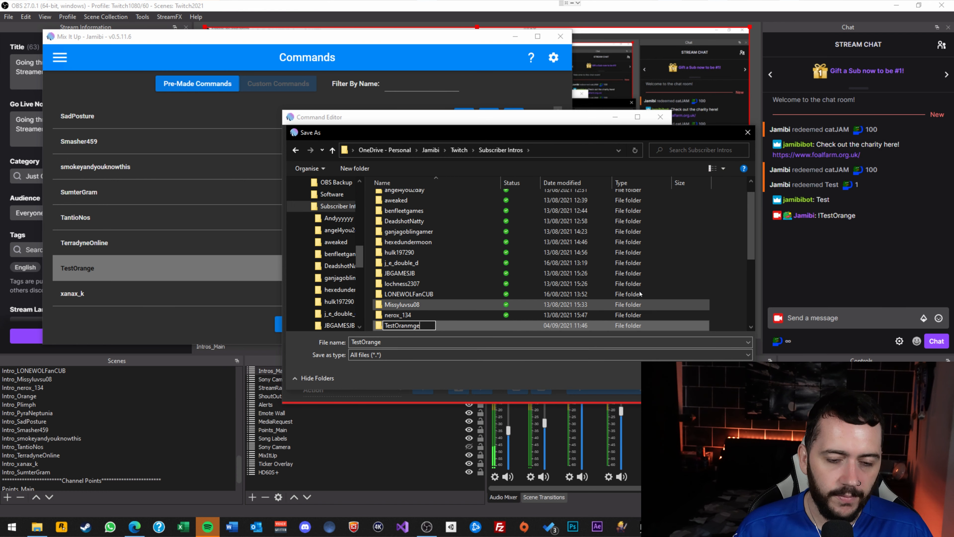
{"action": "key", "text": "Return"}
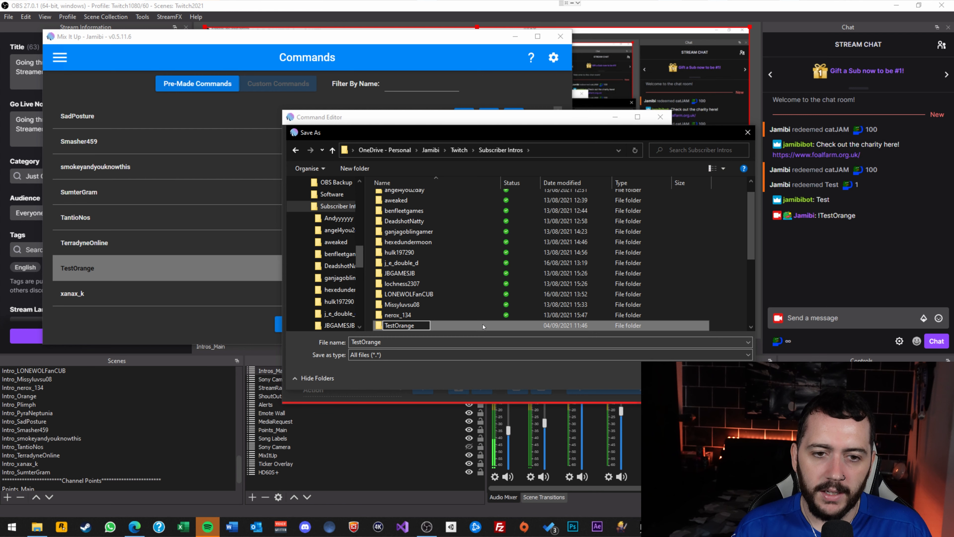
Save the export as TestOrange.miucommand inside the TestOrange folder.
{"action": "double_click", "coordinate": [482, 325]}
{"action": "left_click", "coordinate": [416, 342]}
{"action": "left_click", "coordinate": [416, 342]}
{"action": "type", "text": "."}
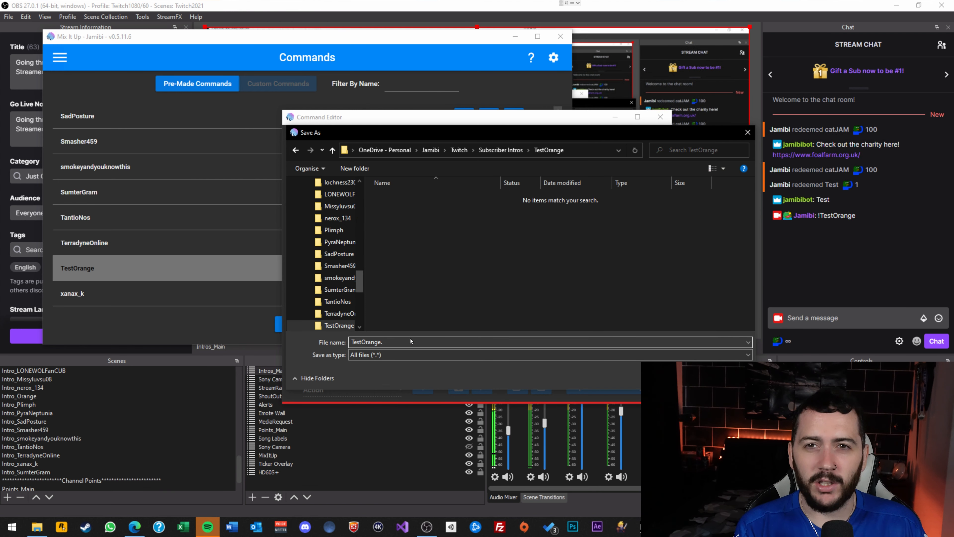
{"action": "type", "text": "miucommand"}
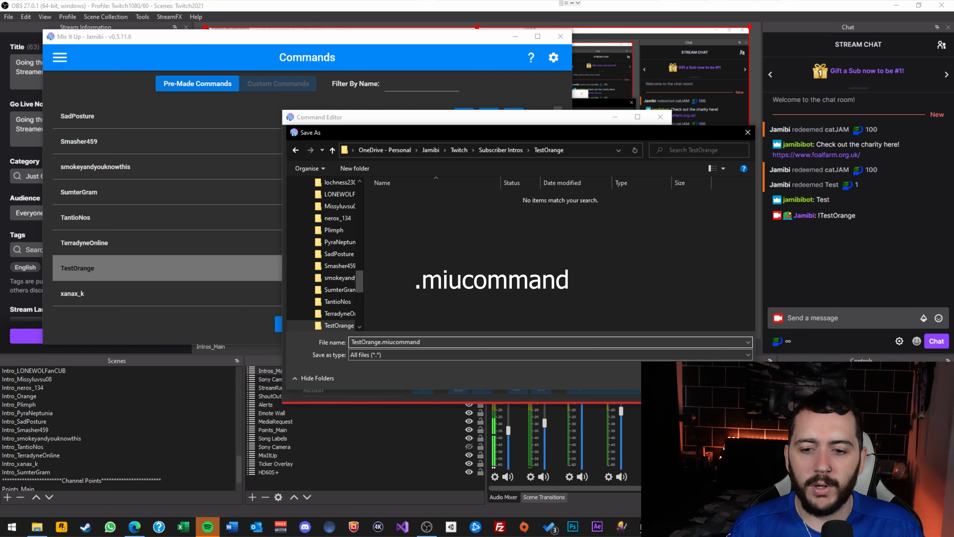
{"action": "key", "text": "Return"}
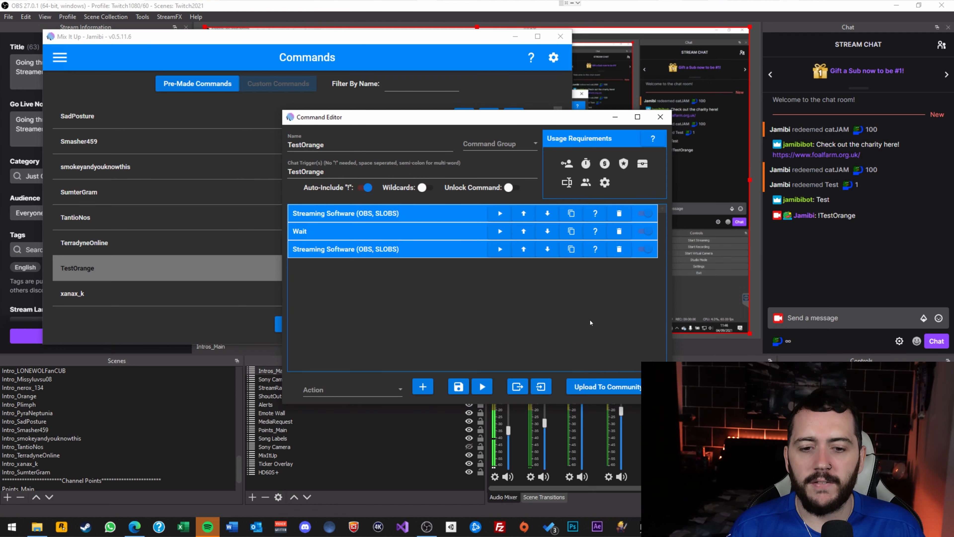
Save the TestOrange command and close its editor.
{"action": "left_click", "coordinate": [463, 391]}
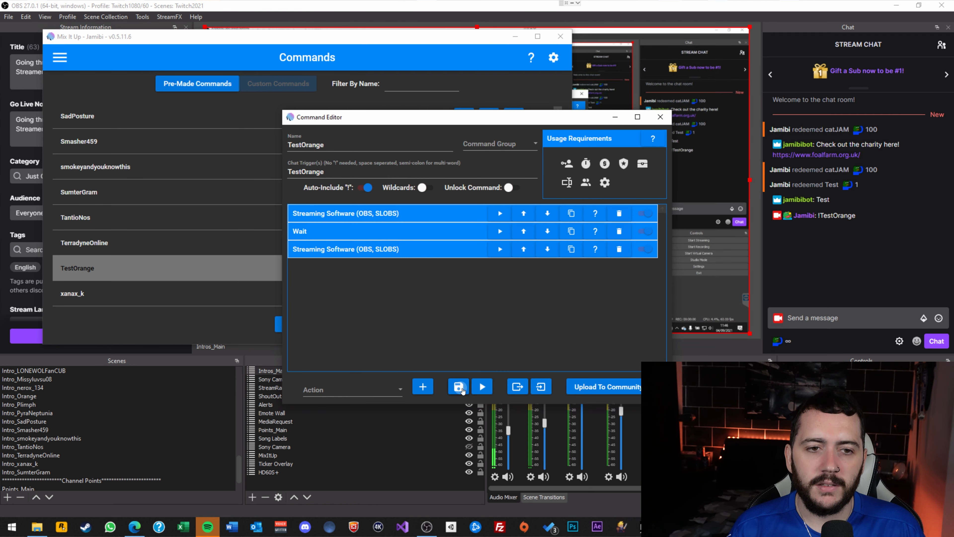
{"action": "left_click", "coordinate": [61, 57]}
{"action": "scroll", "coordinate": [80, 201], "scroll_direction": "down", "scroll_amount": 4}
{"action": "scroll", "coordinate": [80, 201], "scroll_direction": "up", "scroll_amount": 1}
Go to the Users page and open a follower's record for editing.
{"action": "left_click", "coordinate": [65, 111]}
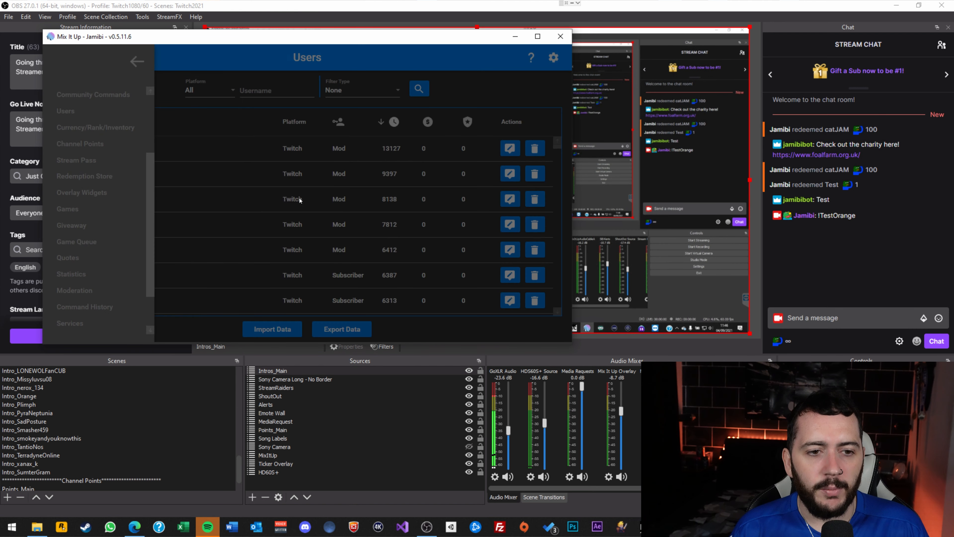
{"action": "scroll", "coordinate": [361, 209], "scroll_direction": "down", "scroll_amount": 5}
{"action": "scroll", "coordinate": [360, 210], "scroll_direction": "down", "scroll_amount": 3}
{"action": "scroll", "coordinate": [360, 210], "scroll_direction": "down", "scroll_amount": 2}
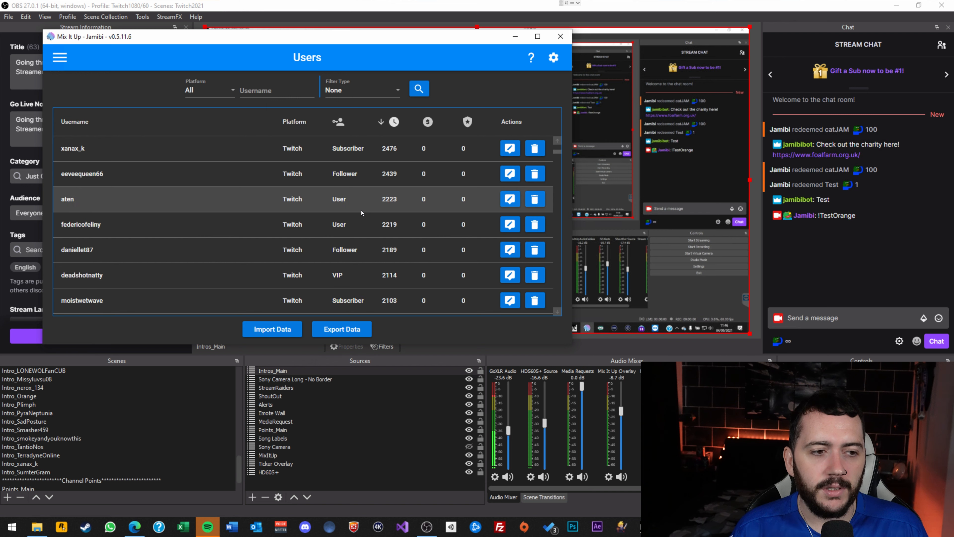
{"action": "left_click", "coordinate": [513, 174]}
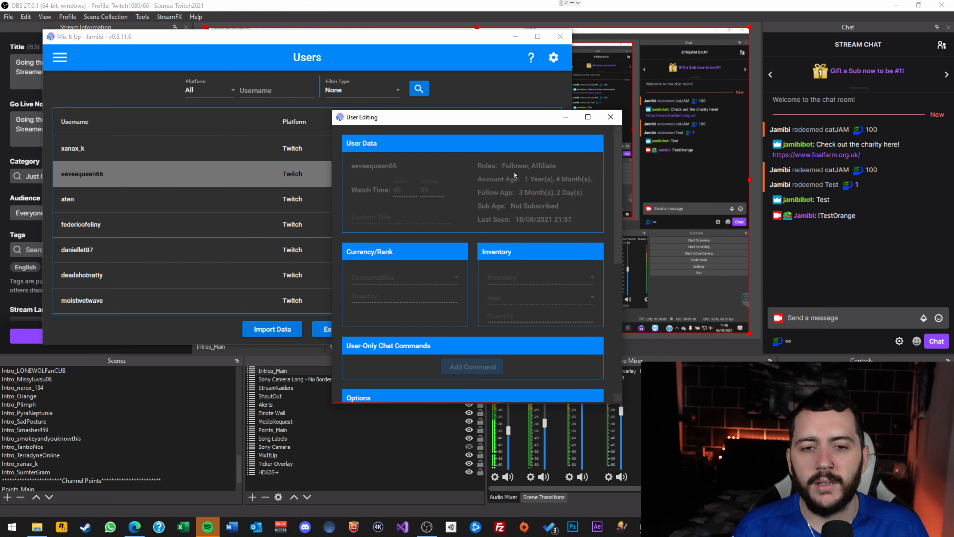
Add a custom entrance command for this follower.
{"action": "left_click_drag", "start_coordinate": [494, 121], "coordinate": [443, 48]}
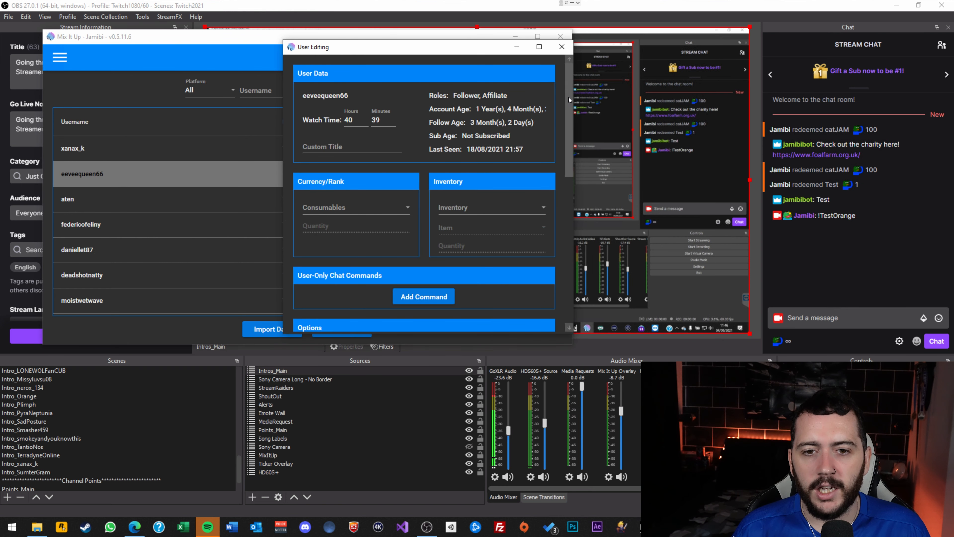
{"action": "scroll", "coordinate": [569, 97], "scroll_direction": "down", "scroll_amount": 5}
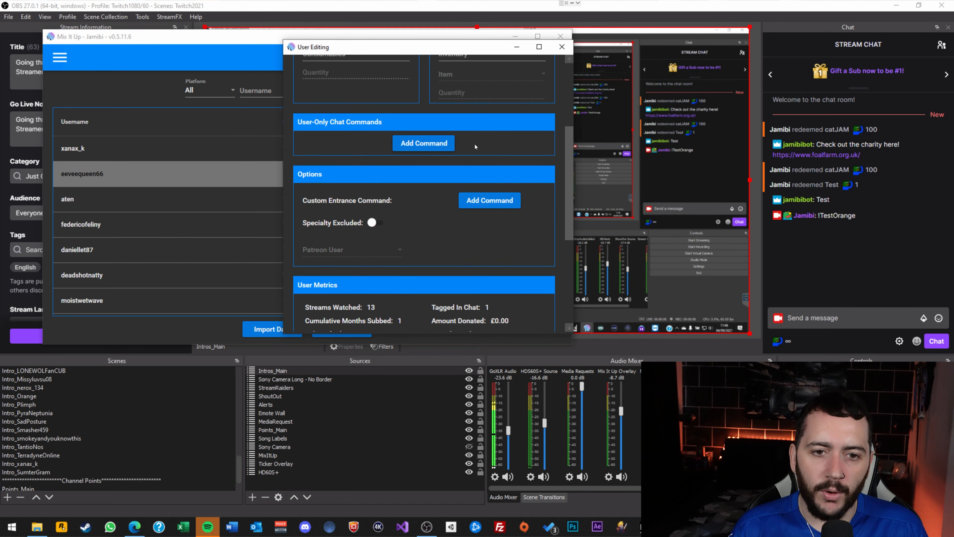
{"action": "left_click", "coordinate": [492, 203]}
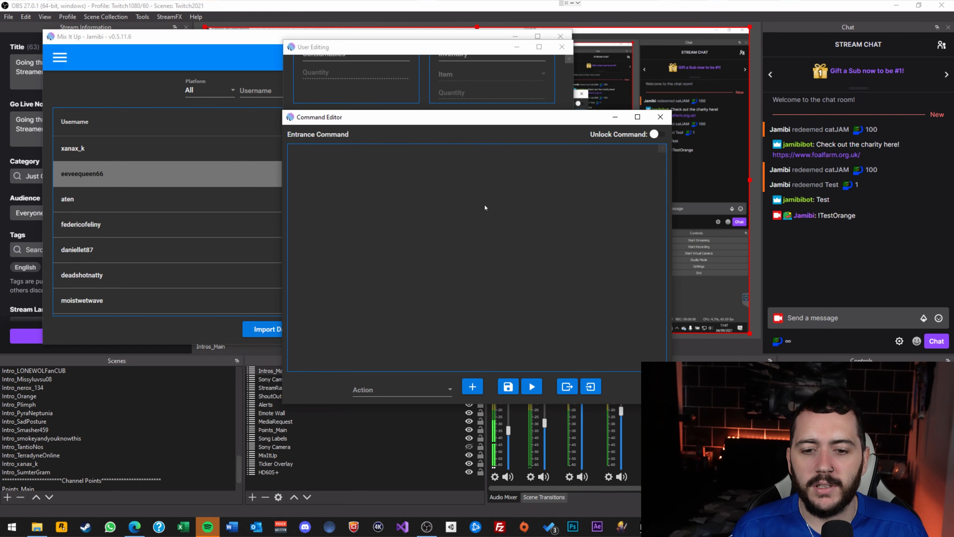
Import the TestOrange.miucommand actions into the entrance command and test-run it.
{"action": "left_click", "coordinate": [596, 387]}
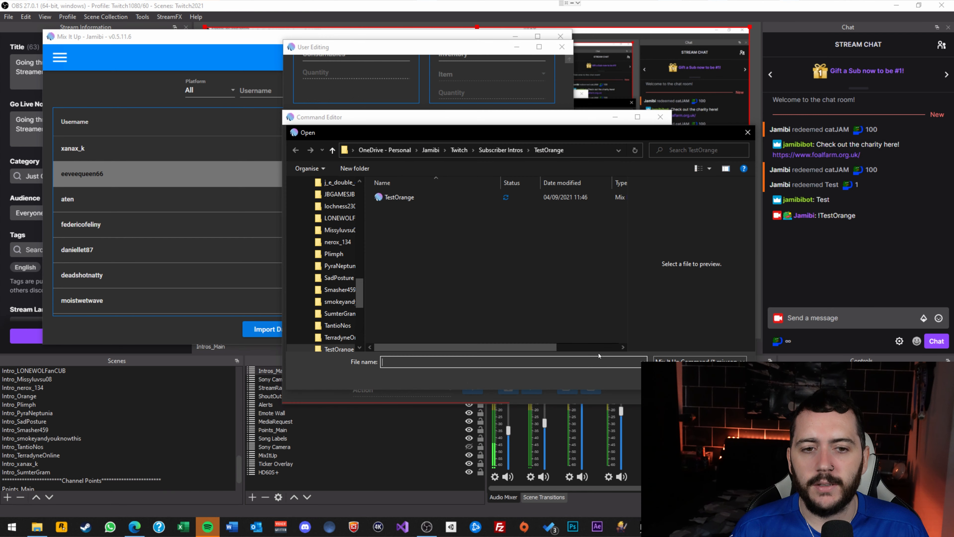
{"action": "left_click", "coordinate": [421, 198]}
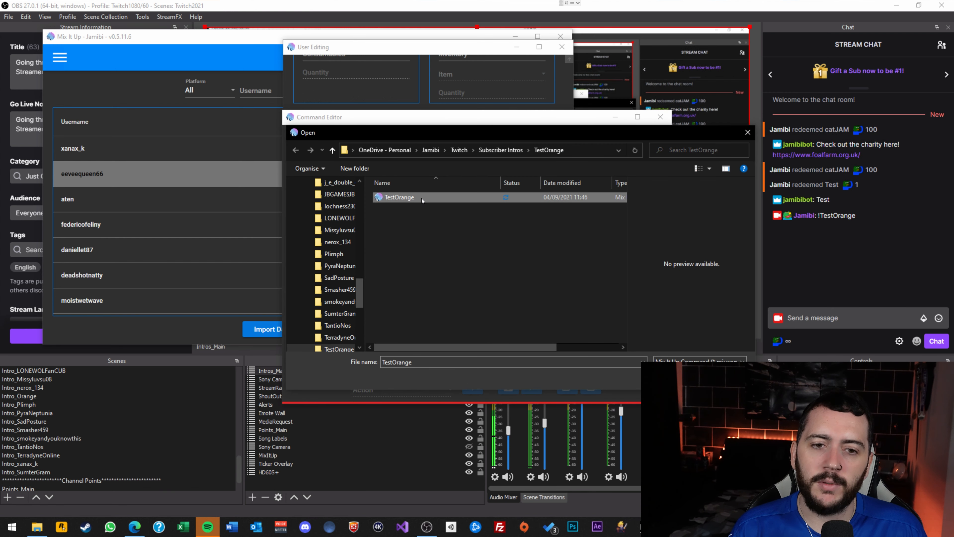
{"action": "double_click", "coordinate": [406, 198]}
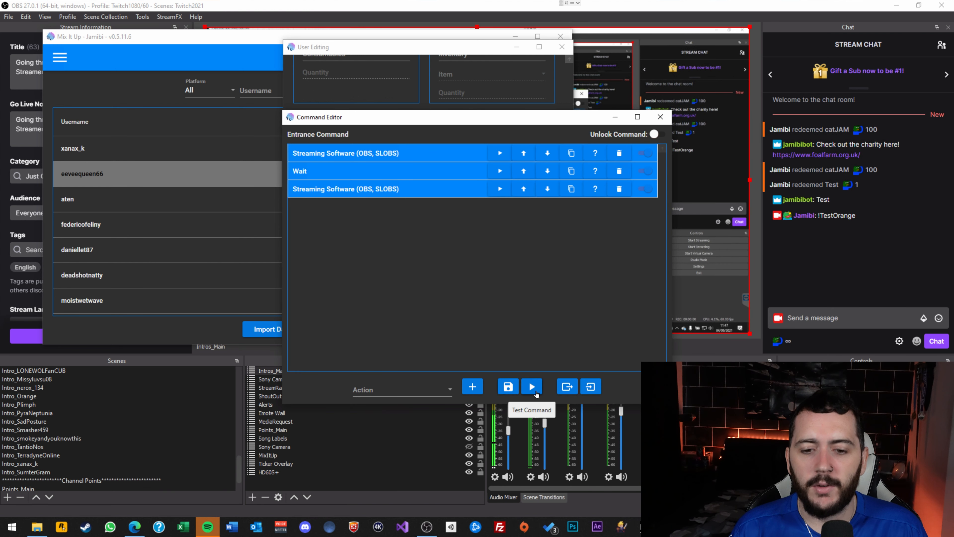
{"action": "left_click", "coordinate": [533, 390]}
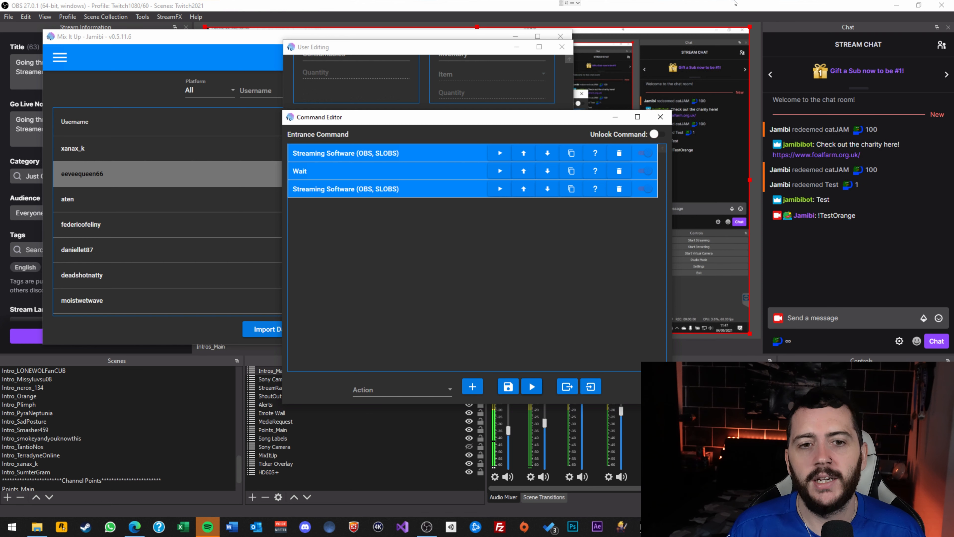
Close the Command Editor and User Editing windows and go to the Commands page.
{"action": "left_click", "coordinate": [660, 116]}
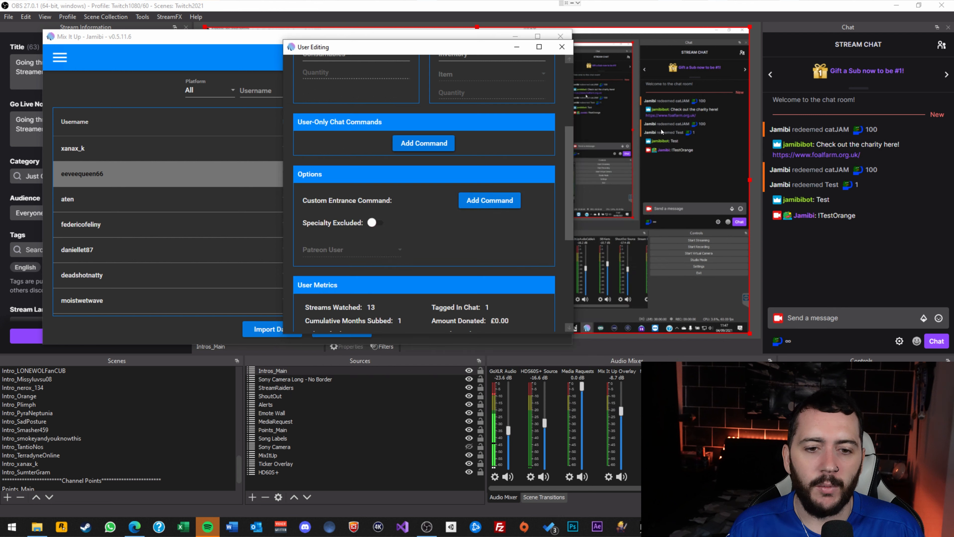
{"action": "left_click", "coordinate": [562, 47]}
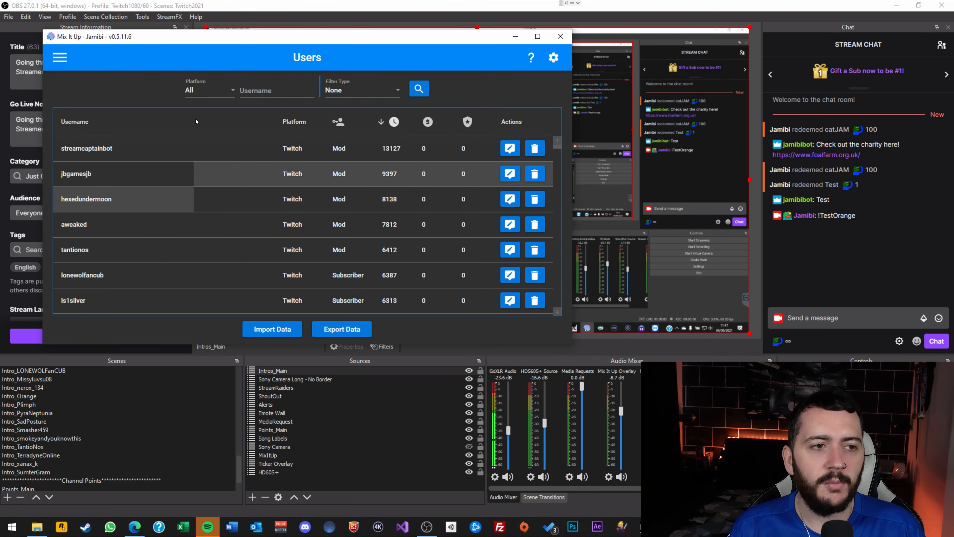
{"action": "left_click", "coordinate": [58, 57]}
{"action": "scroll", "coordinate": [97, 184], "scroll_direction": "up", "scroll_amount": 3}
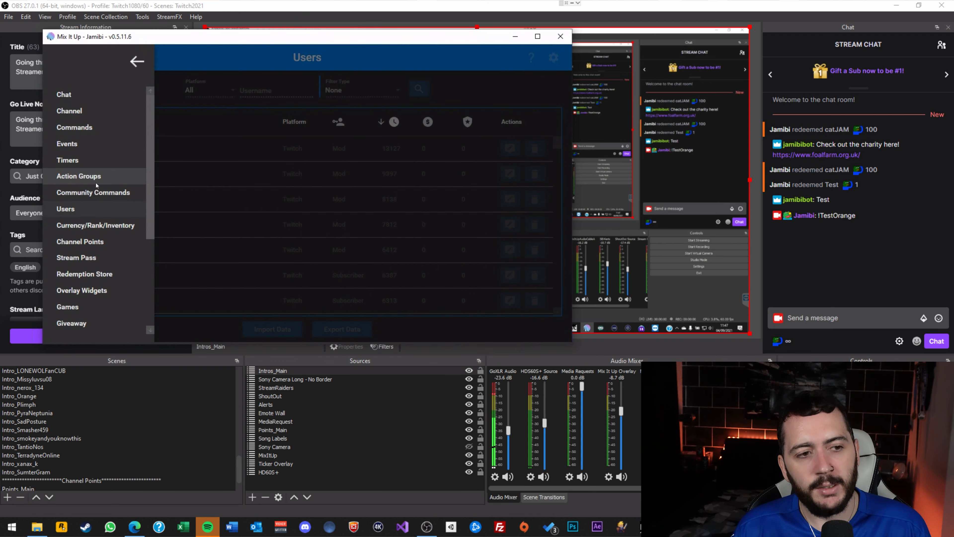
{"action": "left_click", "coordinate": [94, 124]}
Browse the pre-made commands list, confirming TestOrange is among the User commands.
{"action": "scroll", "coordinate": [95, 121], "scroll_direction": "down", "scroll_amount": 5}
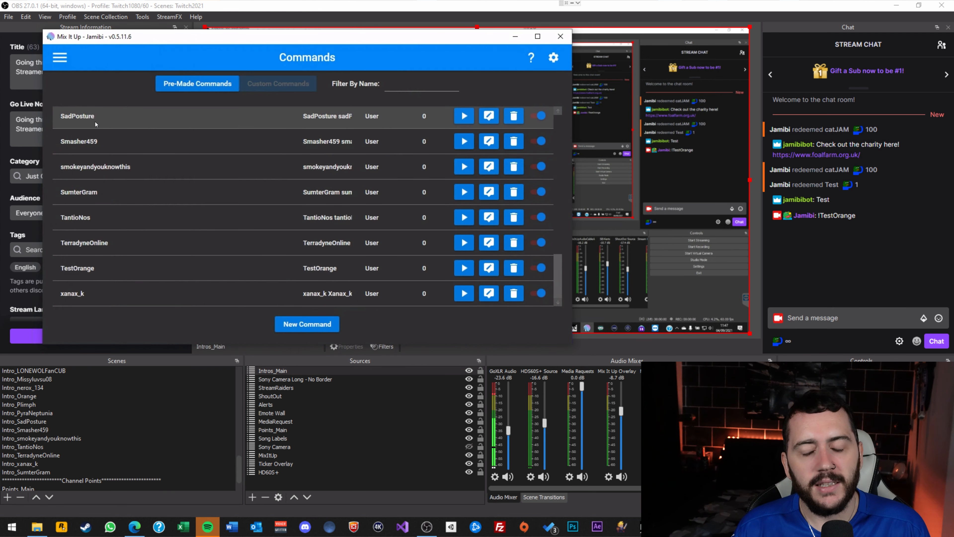
{"action": "scroll", "coordinate": [402, 242], "scroll_direction": "up", "scroll_amount": 8}
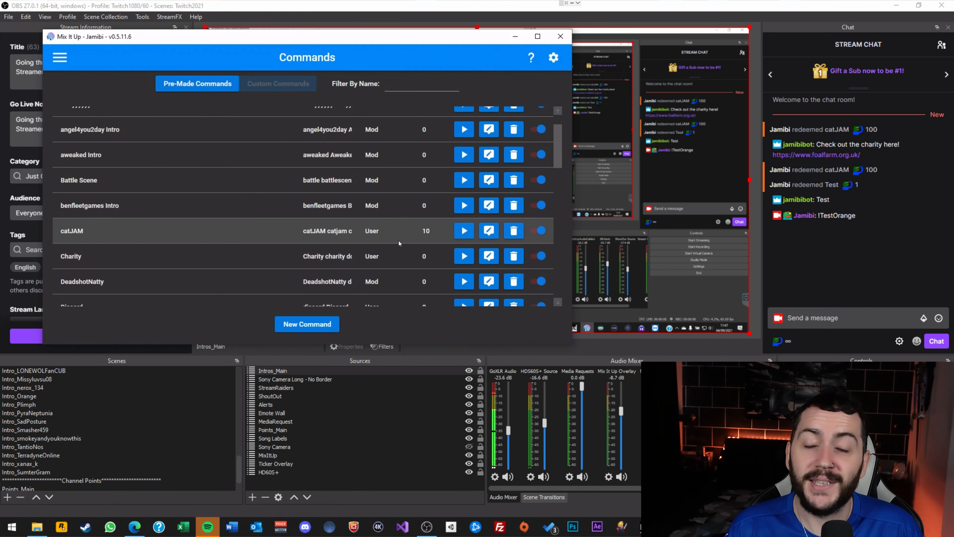
{"action": "scroll", "coordinate": [390, 243], "scroll_direction": "down", "scroll_amount": 5}
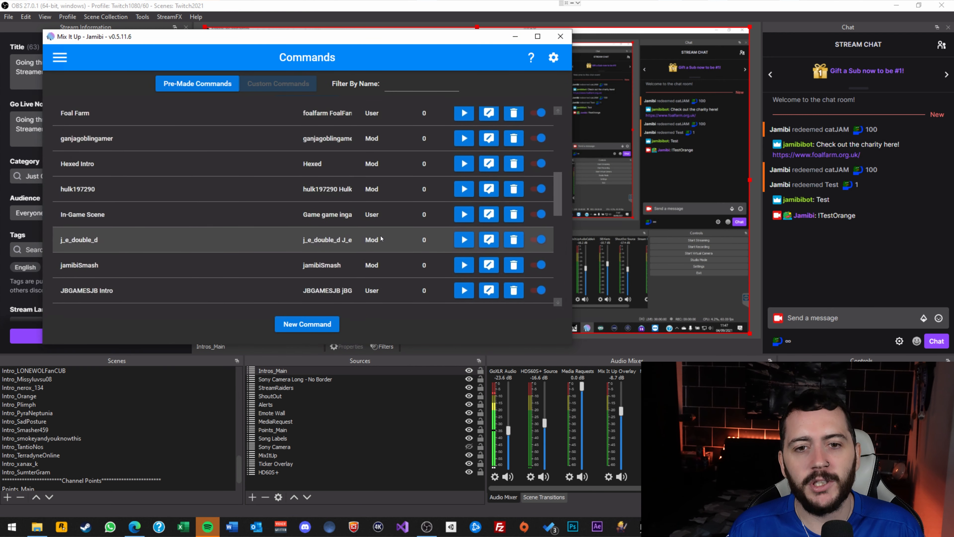
{"action": "scroll", "coordinate": [381, 235], "scroll_direction": "up", "scroll_amount": 3}
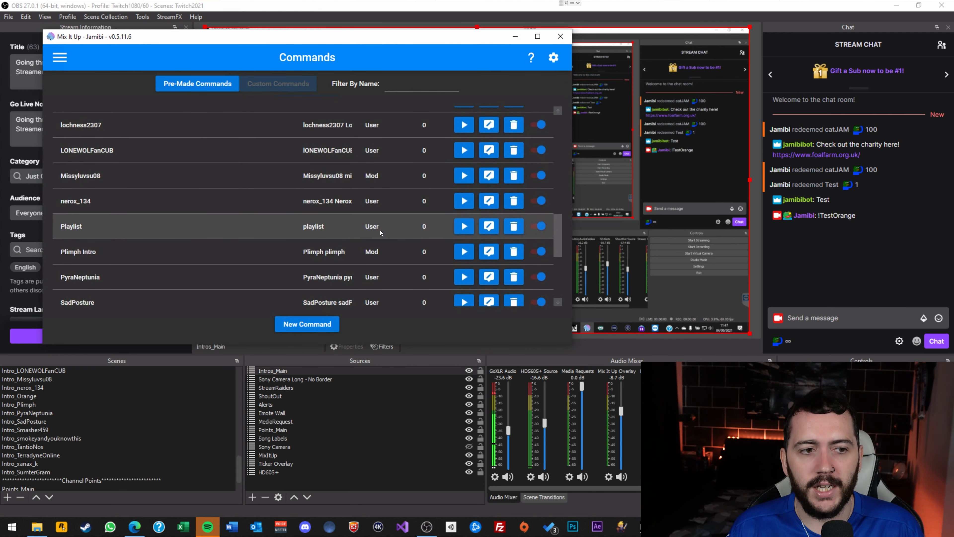
{"action": "scroll", "coordinate": [386, 260], "scroll_direction": "down", "scroll_amount": 3}
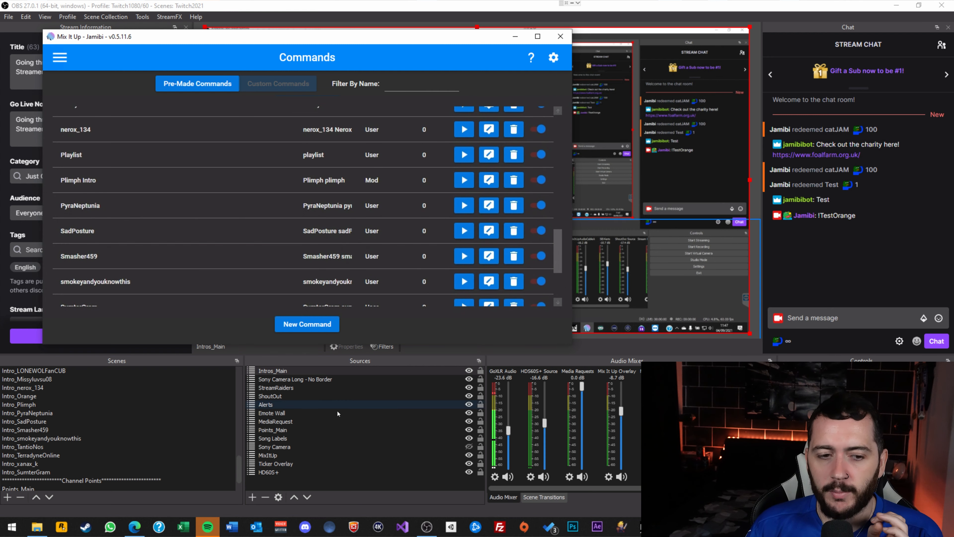
{"action": "left_click", "coordinate": [60, 58]}
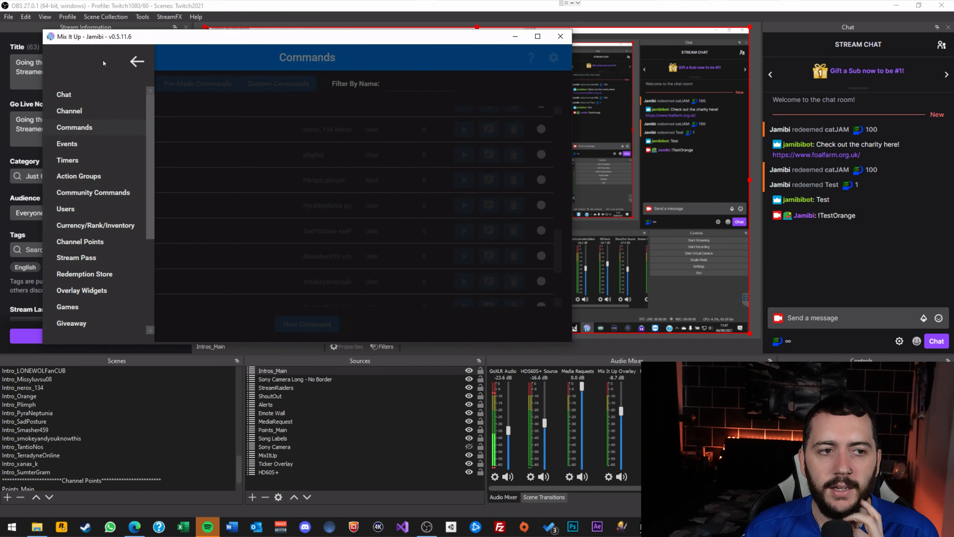
On the Services page, expand Overlay and check its source name MixItUp.
{"action": "scroll", "coordinate": [114, 212], "scroll_direction": "down", "scroll_amount": 3}
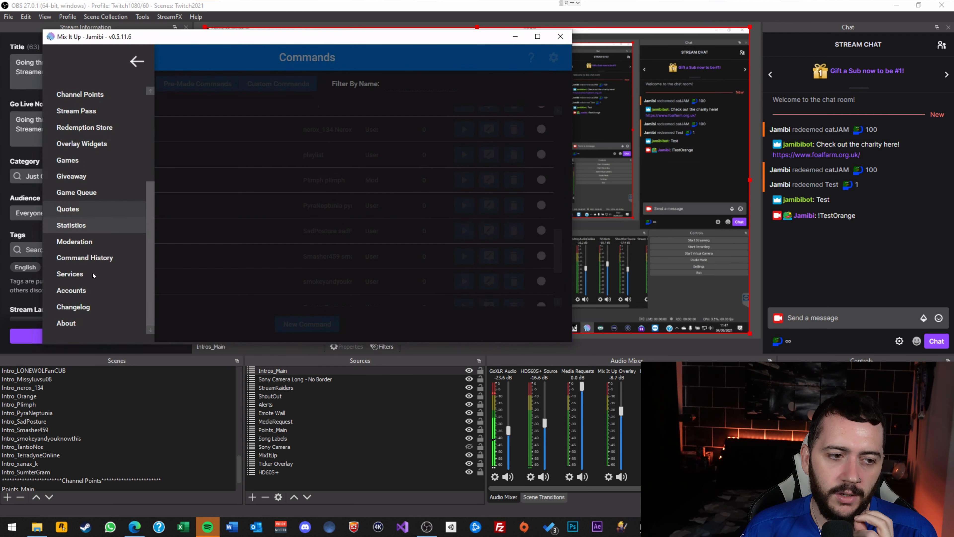
{"action": "left_click", "coordinate": [81, 280]}
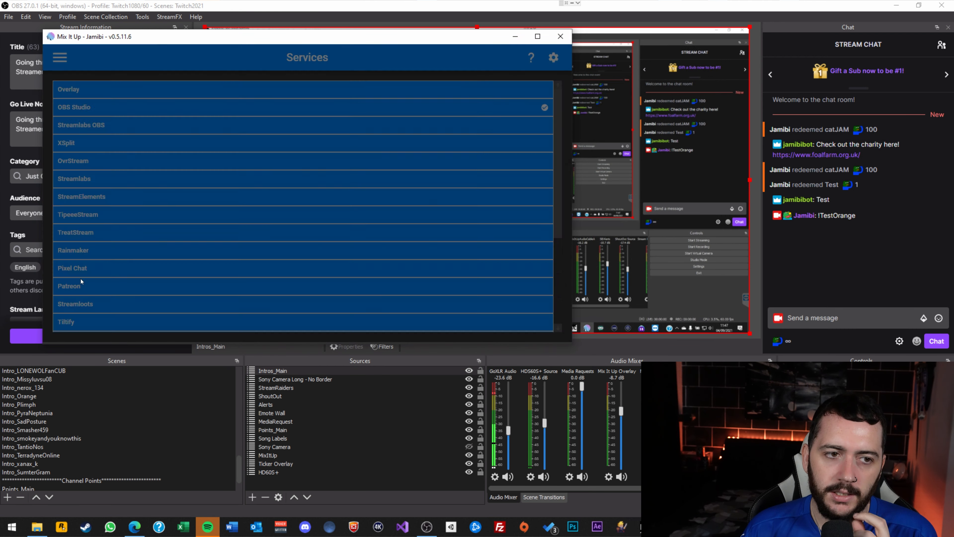
{"action": "left_click", "coordinate": [133, 89]}
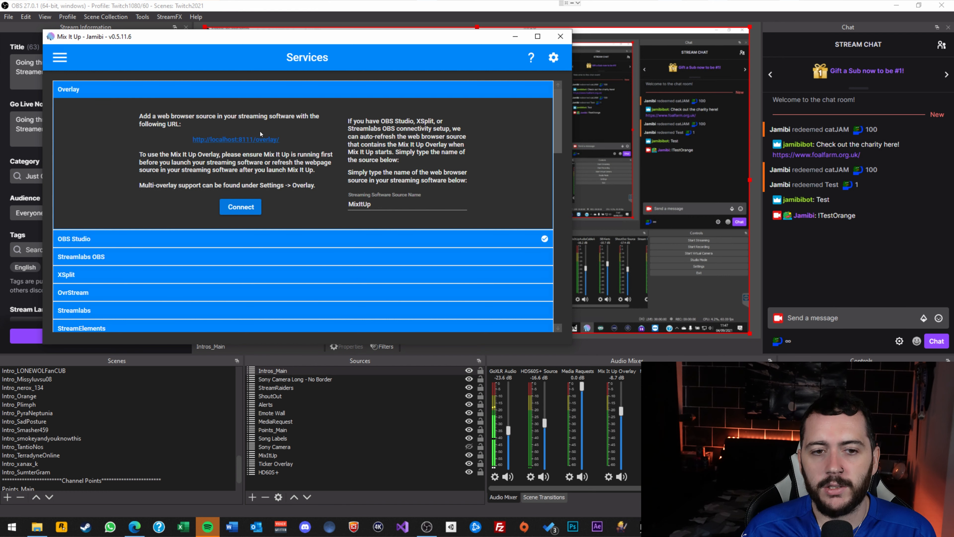
{"action": "left_click_drag", "start_coordinate": [390, 209], "coordinate": [343, 206]}
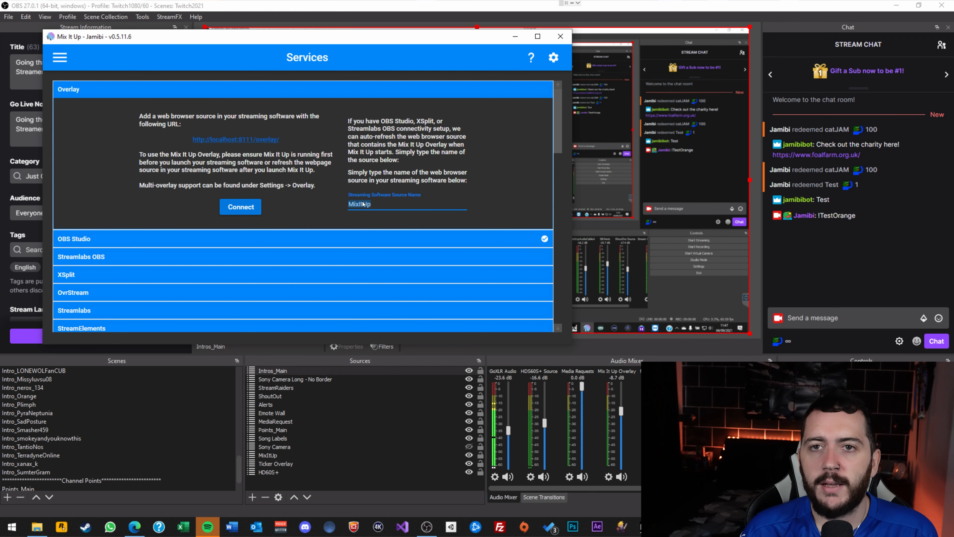
In OBS, switch to the In-Game scene and move Intros_Main below MediaRequest.
{"action": "scroll", "coordinate": [68, 411], "scroll_direction": "up", "scroll_amount": 6}
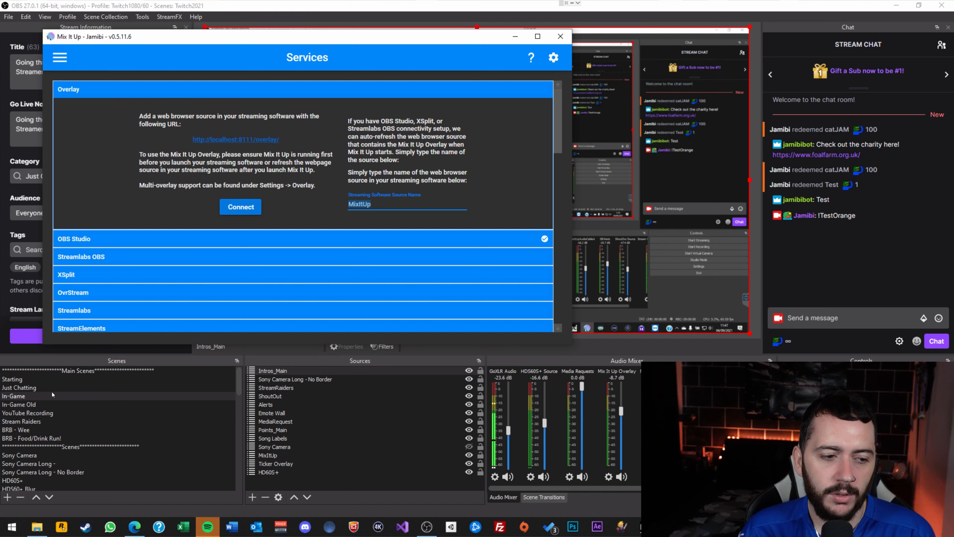
{"action": "left_click", "coordinate": [37, 395]}
{"action": "left_click", "coordinate": [346, 463]}
{"action": "left_click_drag", "start_coordinate": [276, 371], "coordinate": [290, 426]}
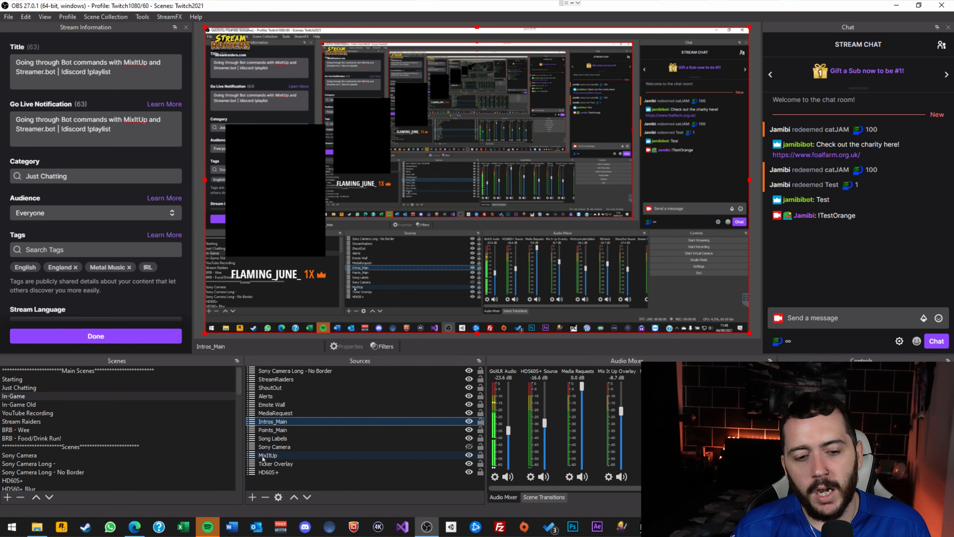
{"action": "double_click", "coordinate": [274, 456]}
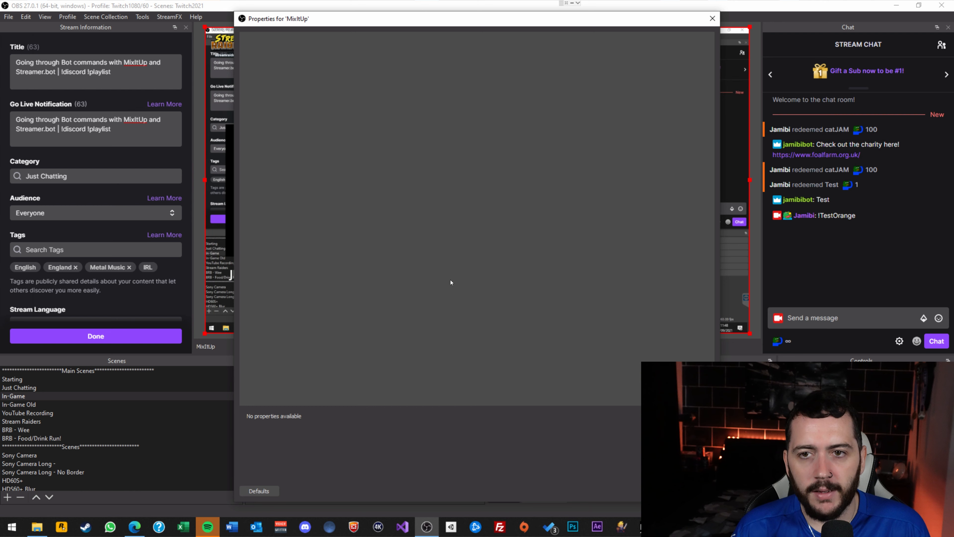
{"action": "left_click", "coordinate": [712, 19]}
{"action": "scroll", "coordinate": [143, 394], "scroll_direction": "down", "scroll_amount": 5}
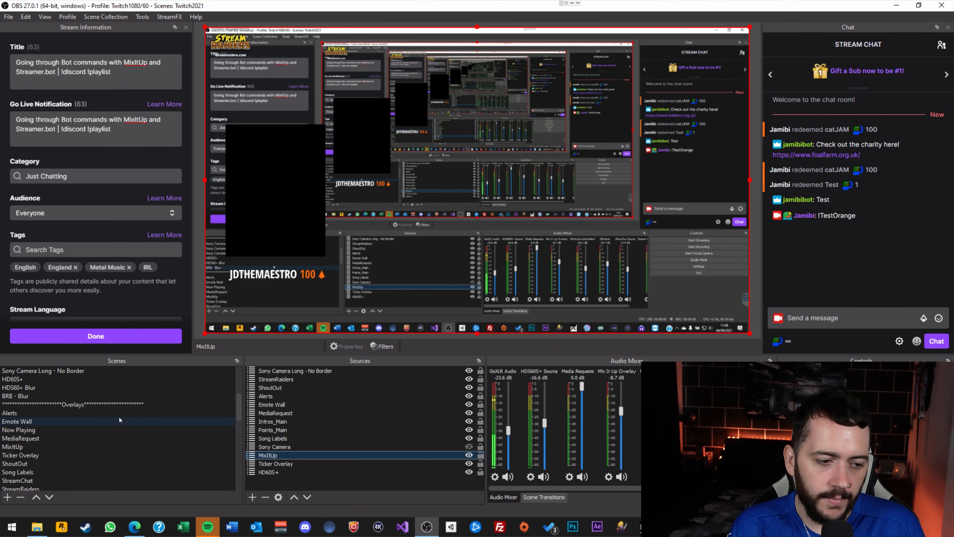
{"action": "left_click", "coordinate": [35, 397]}
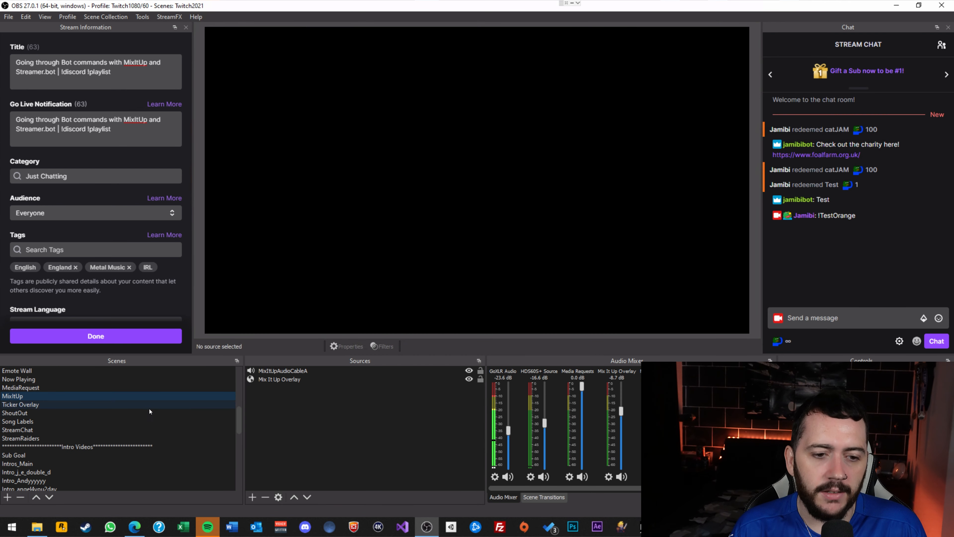
{"action": "scroll", "coordinate": [148, 408], "scroll_direction": "up", "scroll_amount": 2}
{"action": "double_click", "coordinate": [278, 379]}
{"action": "left_click_drag", "start_coordinate": [354, 320], "coordinate": [279, 320]}
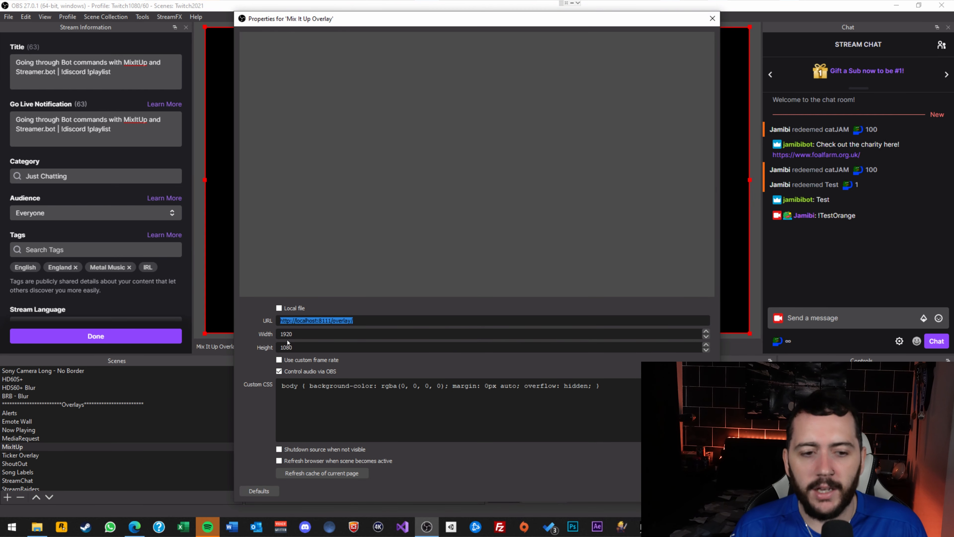
{"action": "left_click", "coordinate": [712, 18]}
{"action": "left_click", "coordinate": [499, 275]}
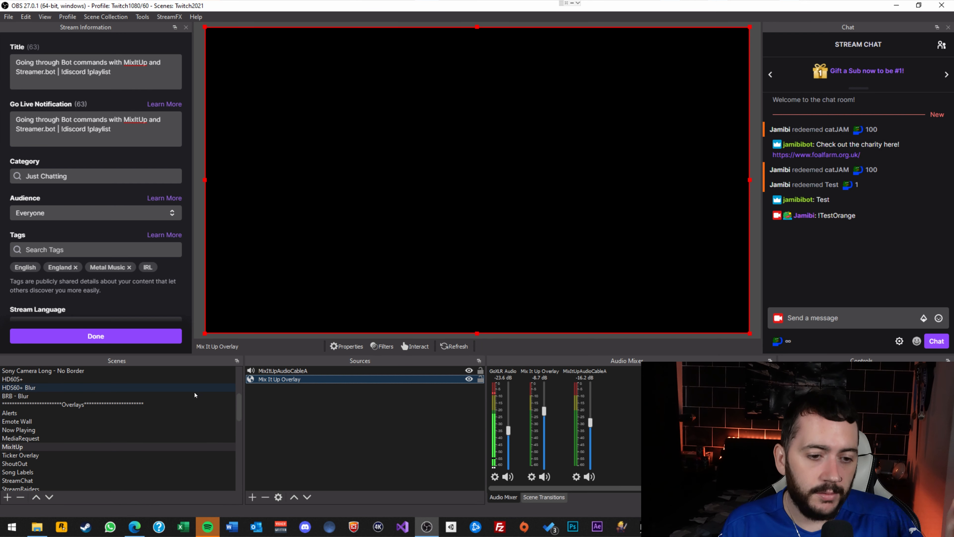
{"action": "scroll", "coordinate": [188, 432], "scroll_direction": "up", "scroll_amount": 4}
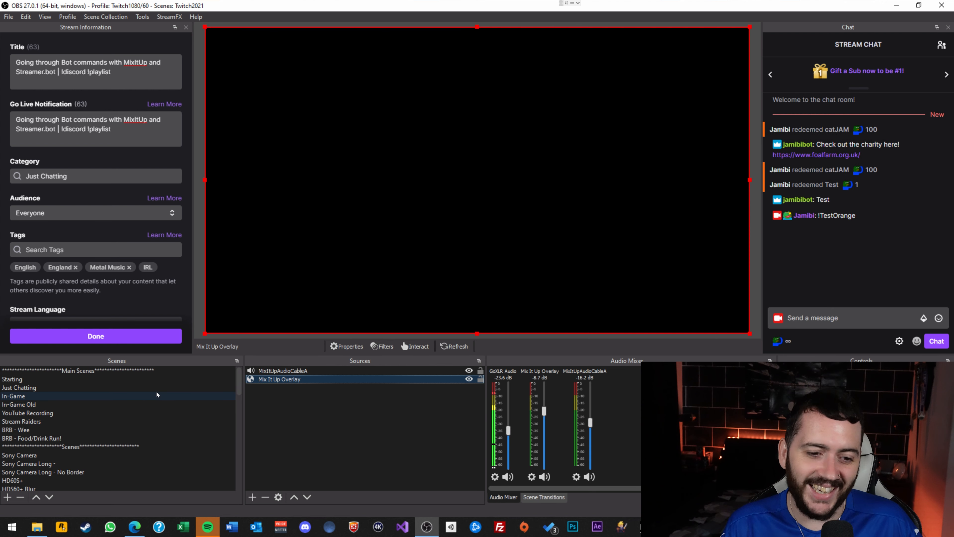
{"action": "scroll", "coordinate": [156, 391], "scroll_direction": "down", "scroll_amount": 3}
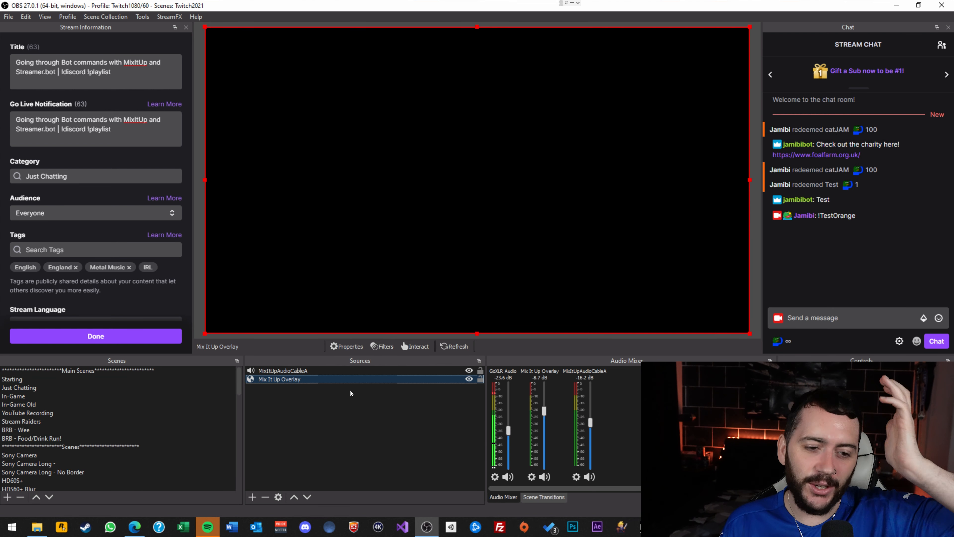
{"action": "scroll", "coordinate": [53, 456], "scroll_direction": "up", "scroll_amount": 3}
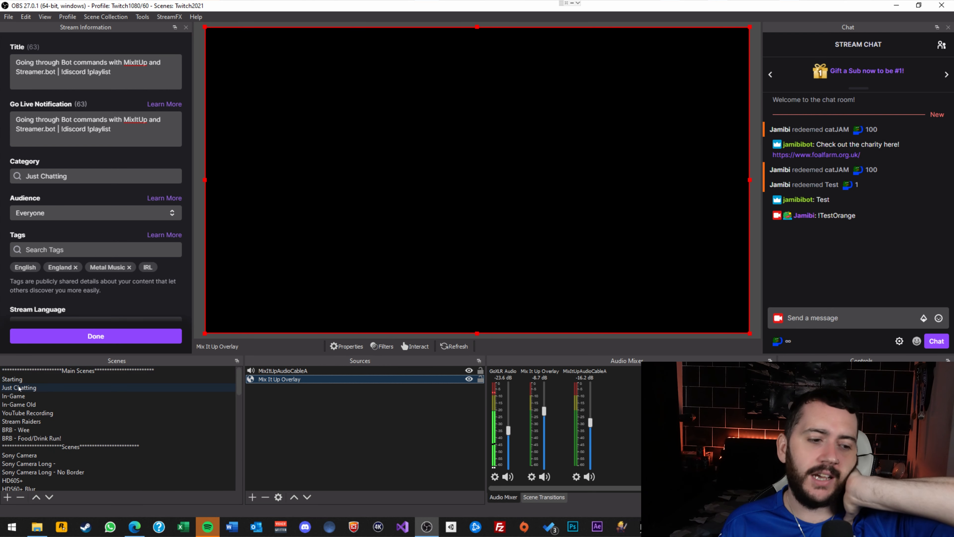
{"action": "left_click", "coordinate": [14, 396]}
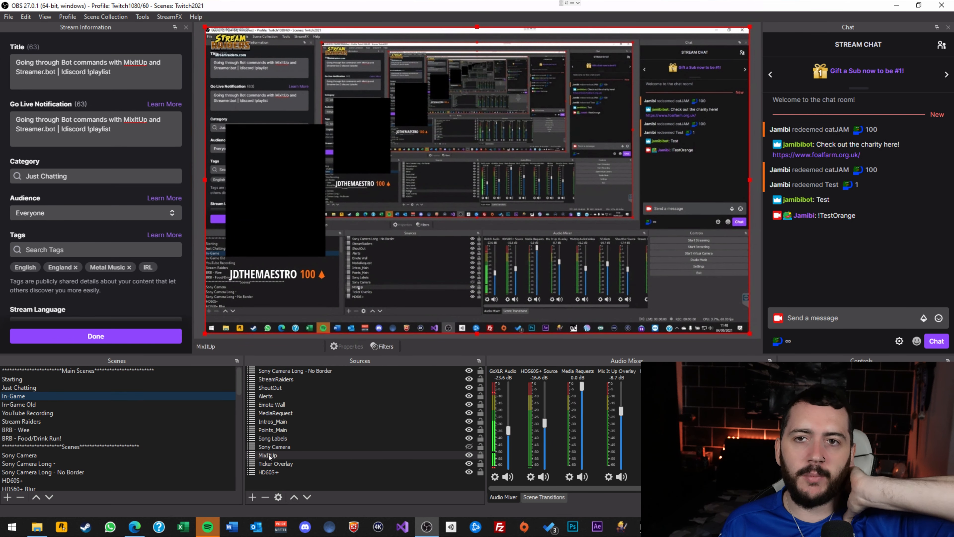
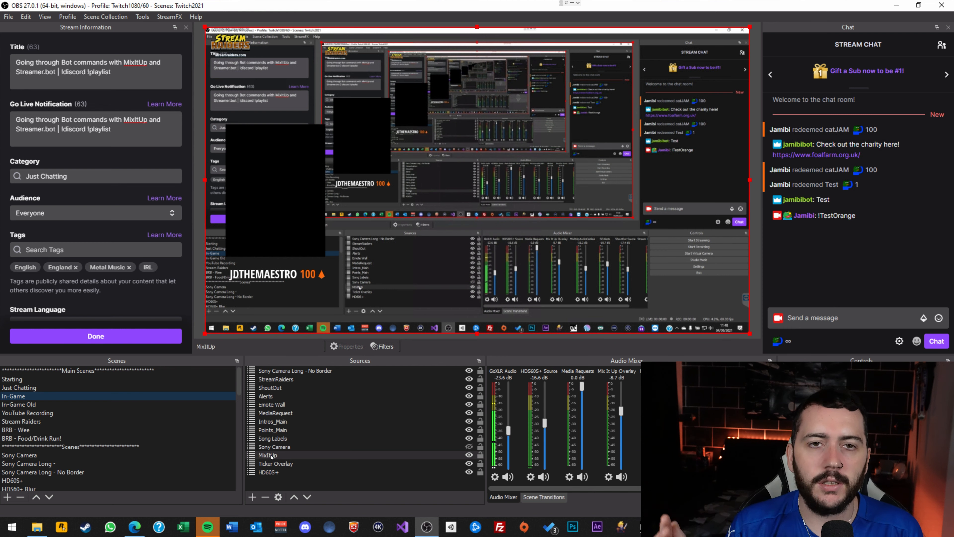
Select the Sony Camera and MixItUp sources in OBS, then bring Mix It Up forward.
{"action": "left_click", "coordinate": [296, 448]}
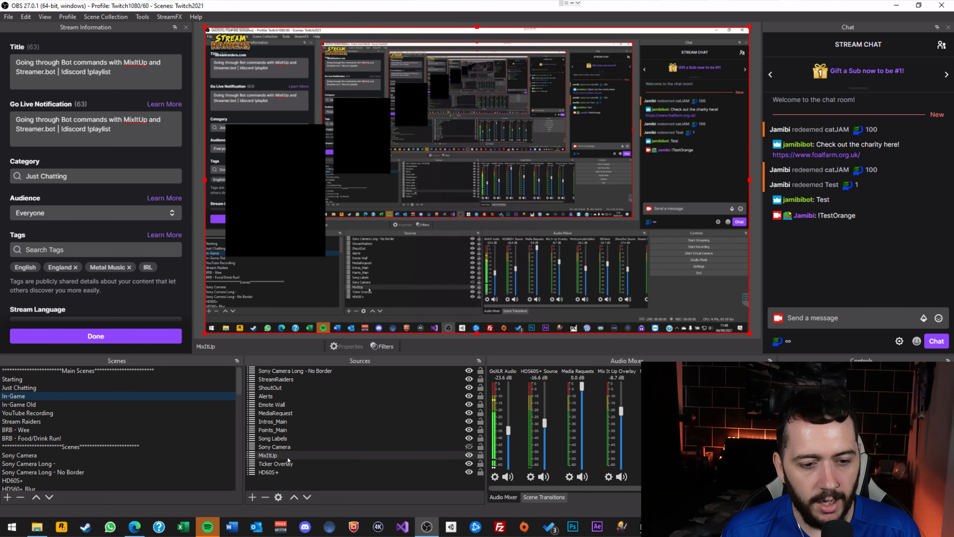
{"action": "left_click", "coordinate": [287, 456]}
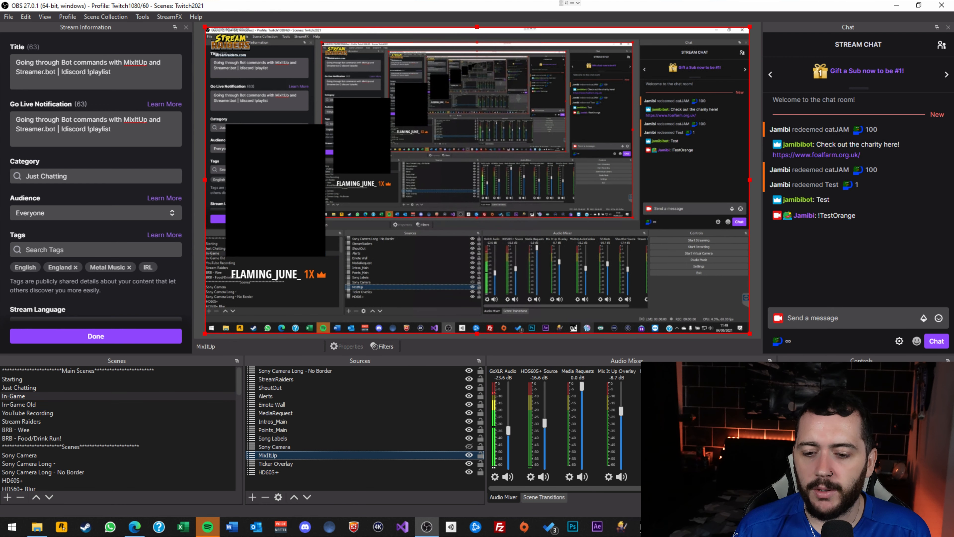
{"action": "left_click", "coordinate": [669, 526]}
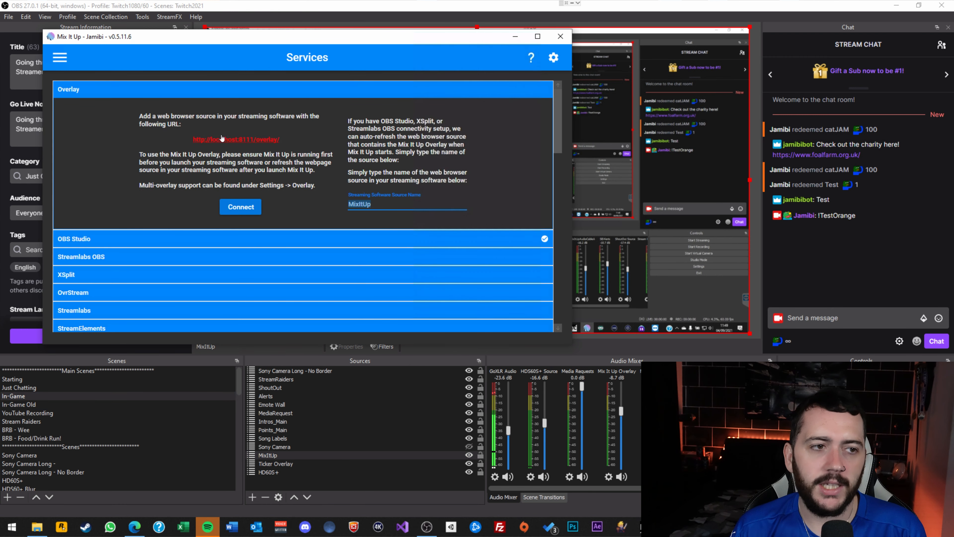
Go to the Commands list and open the TestOrange command in the editor.
{"action": "left_click", "coordinate": [60, 58]}
{"action": "scroll", "coordinate": [86, 130], "scroll_direction": "up", "scroll_amount": 5}
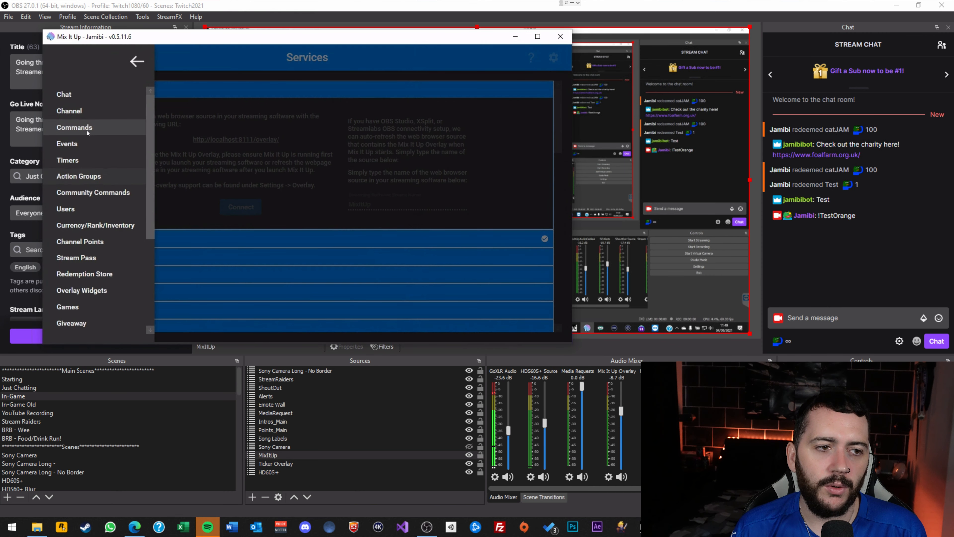
{"action": "left_click", "coordinate": [94, 155]}
{"action": "scroll", "coordinate": [257, 187], "scroll_direction": "down", "scroll_amount": 3}
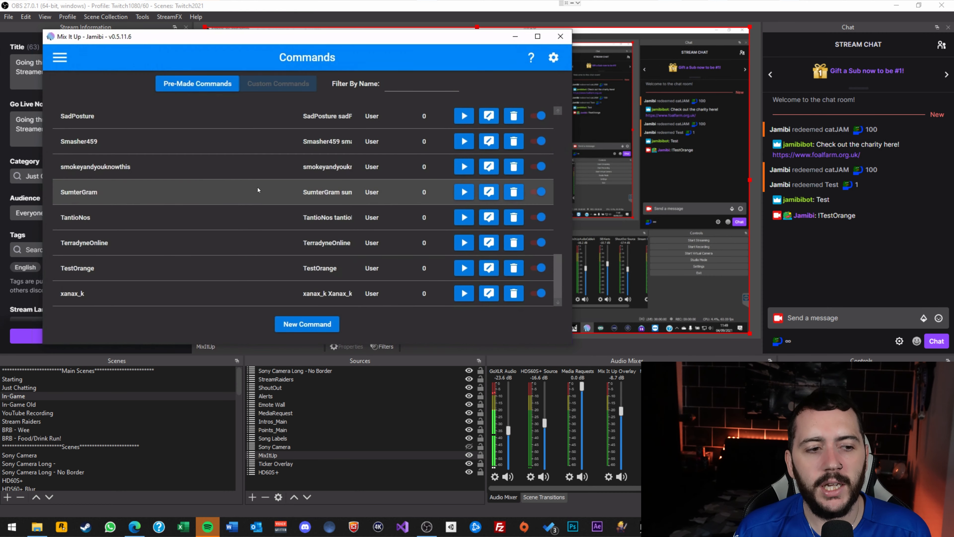
{"action": "left_click", "coordinate": [489, 269]}
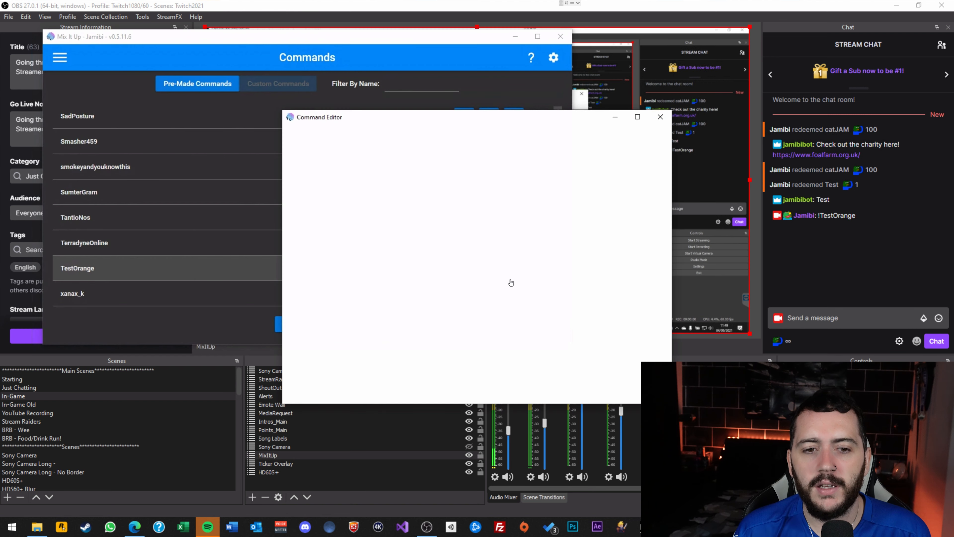
{"action": "left_click_drag", "start_coordinate": [488, 117], "coordinate": [345, 92]}
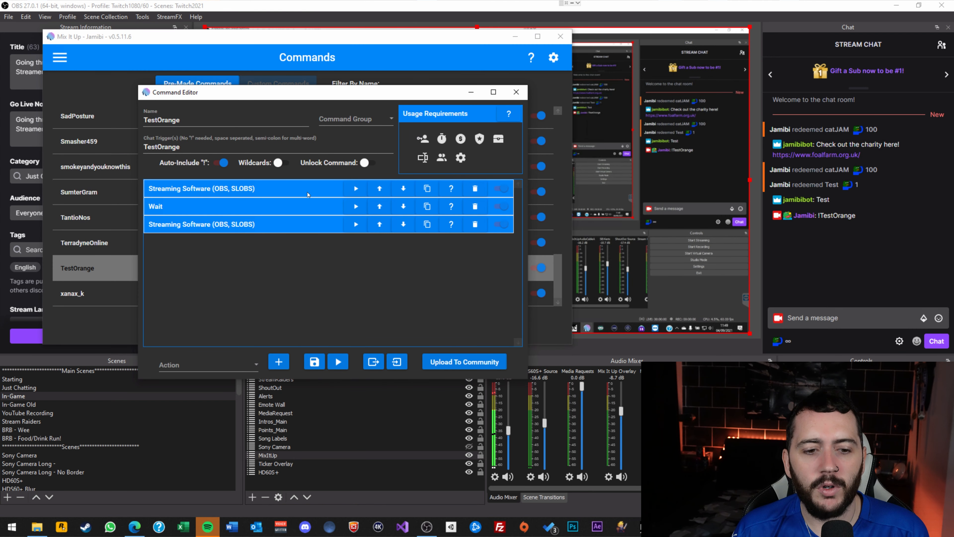
Add an Overlay (Images & Videos) action and move it up two places to second position.
{"action": "left_click", "coordinate": [229, 365]}
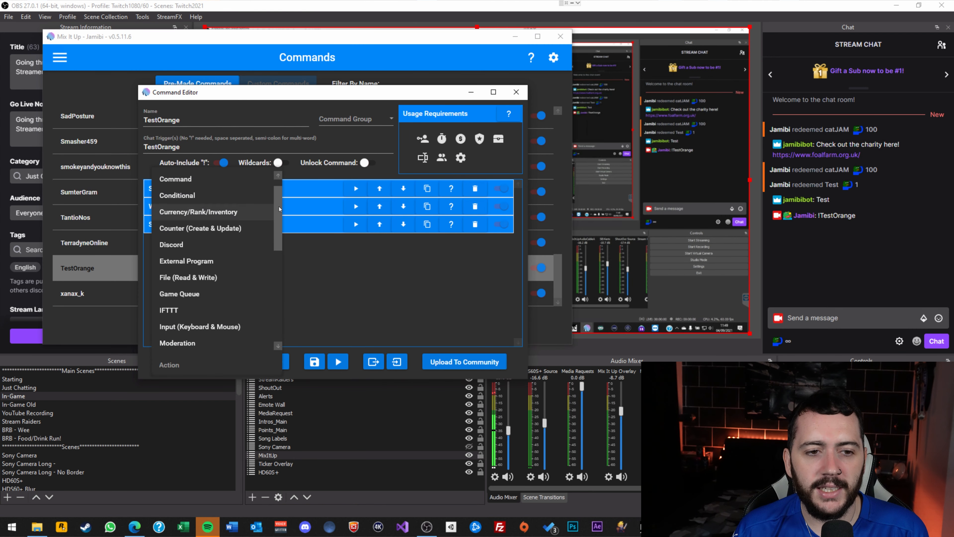
{"action": "scroll", "coordinate": [277, 199], "scroll_direction": "up", "scroll_amount": 1}
{"action": "left_click_drag", "start_coordinate": [277, 199], "coordinate": [270, 256]}
{"action": "left_click", "coordinate": [235, 246]}
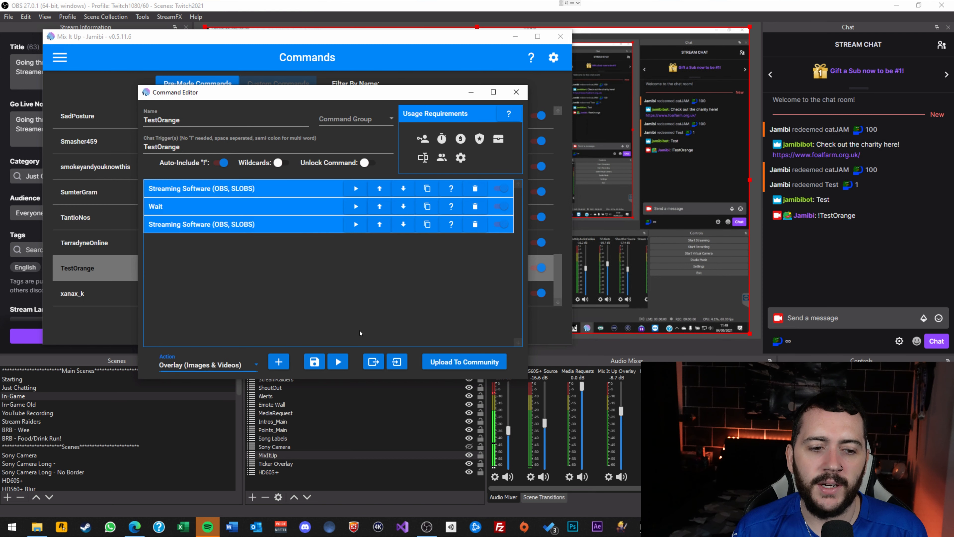
{"action": "left_click", "coordinate": [279, 361]}
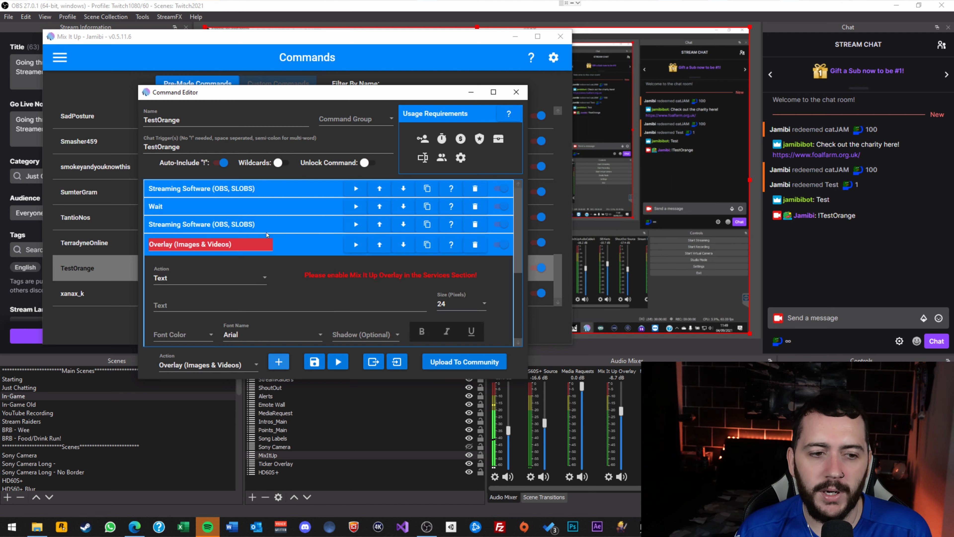
{"action": "left_click", "coordinate": [380, 246]}
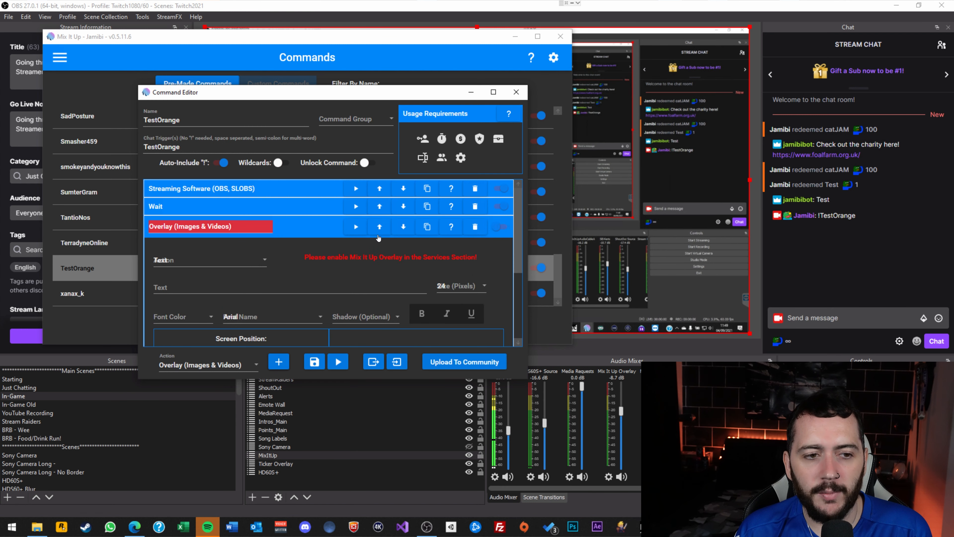
{"action": "left_click", "coordinate": [380, 226]}
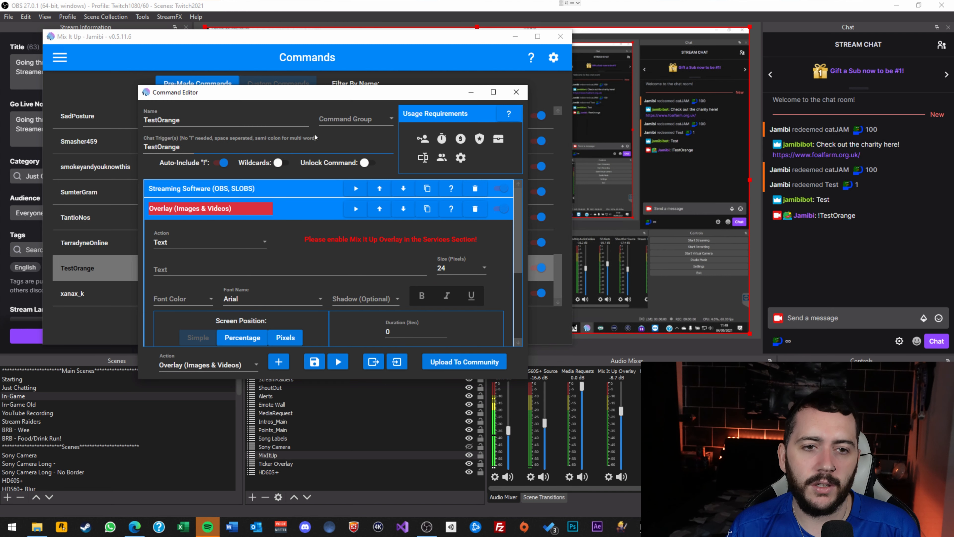
{"action": "left_click_drag", "start_coordinate": [397, 98], "coordinate": [300, 28]}
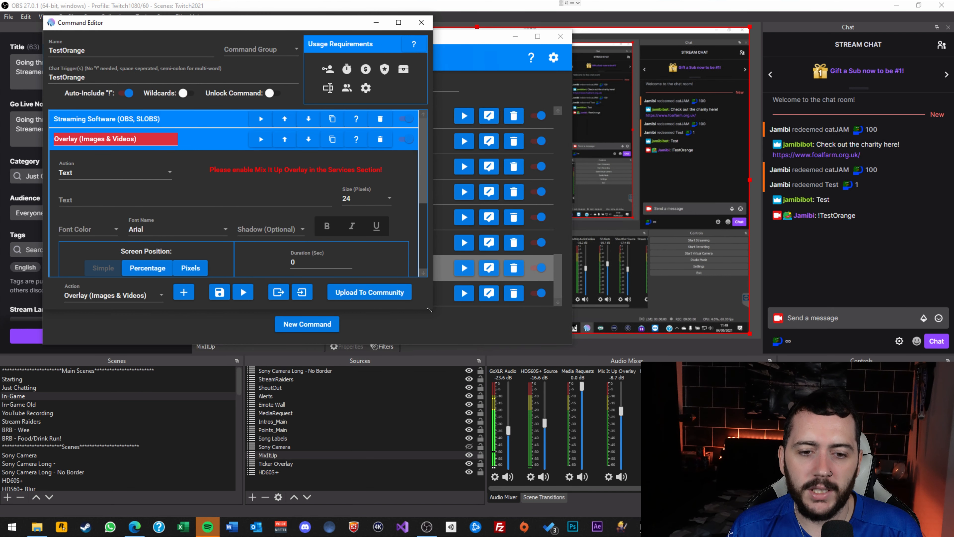
Enlarge the editor, enter the overlay text 'Orange is here!', and dismiss the missing-duration test errors.
{"action": "left_click_drag", "start_coordinate": [432, 311], "coordinate": [672, 459]}
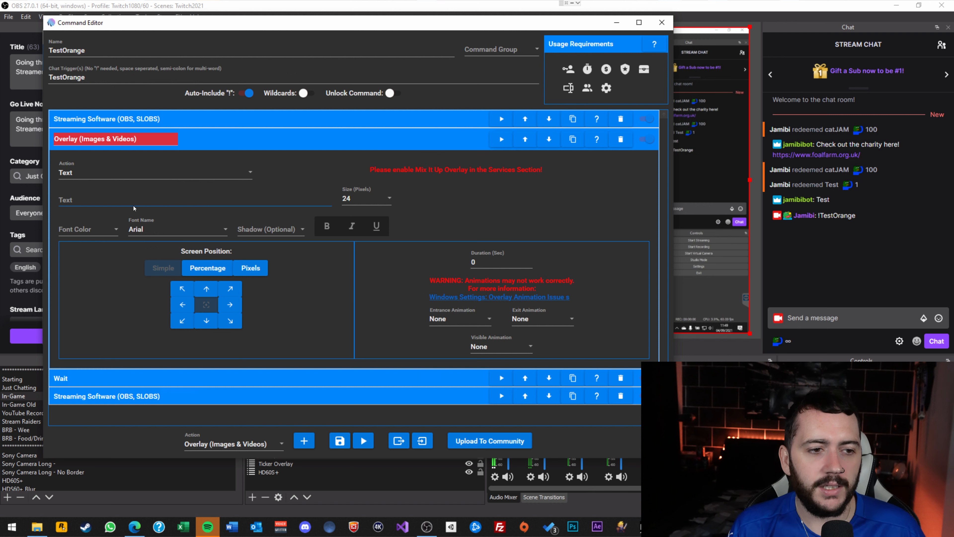
{"action": "left_click", "coordinate": [148, 205]}
{"action": "type", "text": "Orange i"}
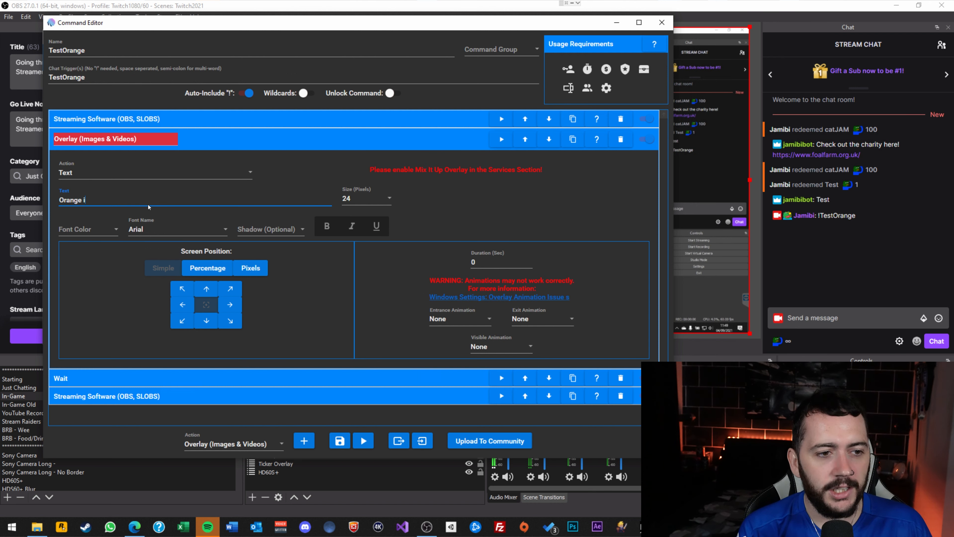
{"action": "type", "text": "s here! Woohooo!"}
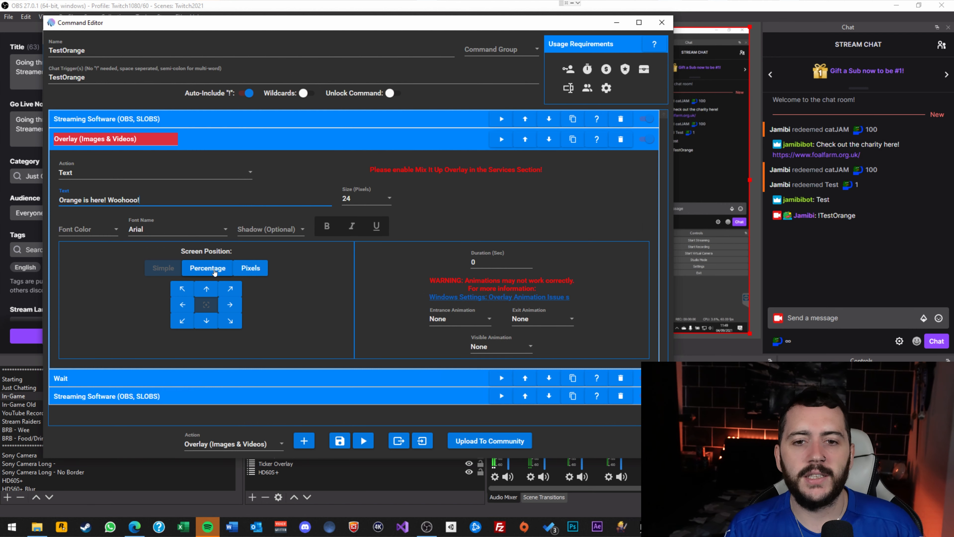
{"action": "left_click", "coordinate": [499, 139]}
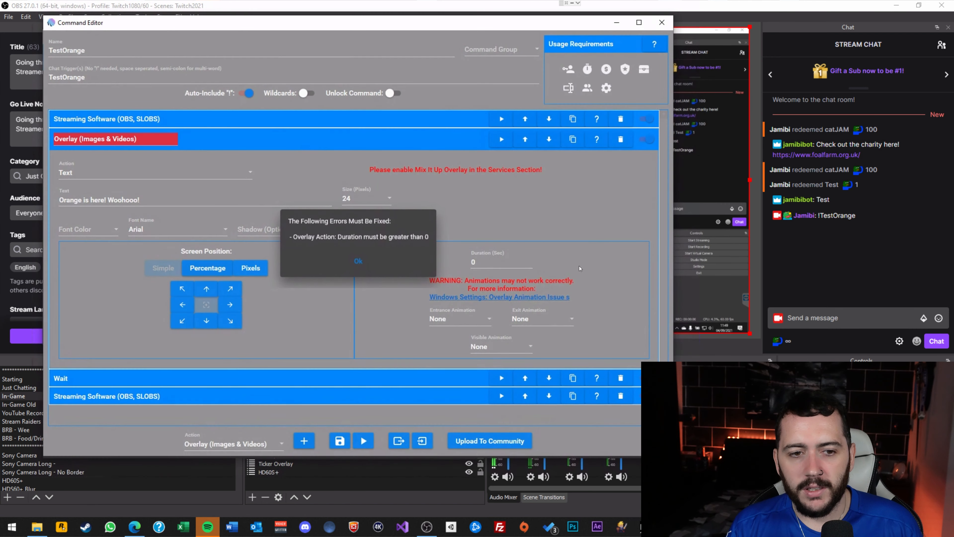
{"action": "left_click", "coordinate": [358, 262]}
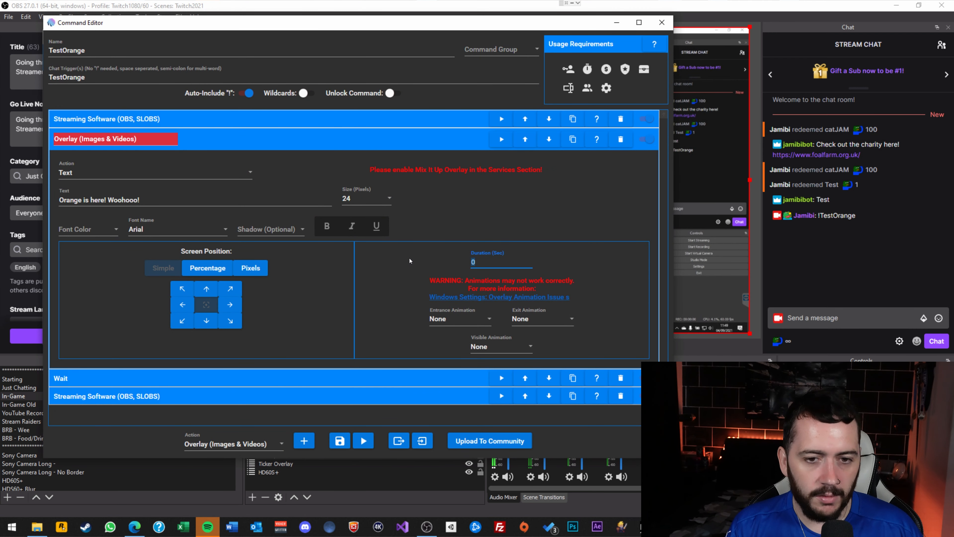
{"action": "left_click", "coordinate": [371, 442]}
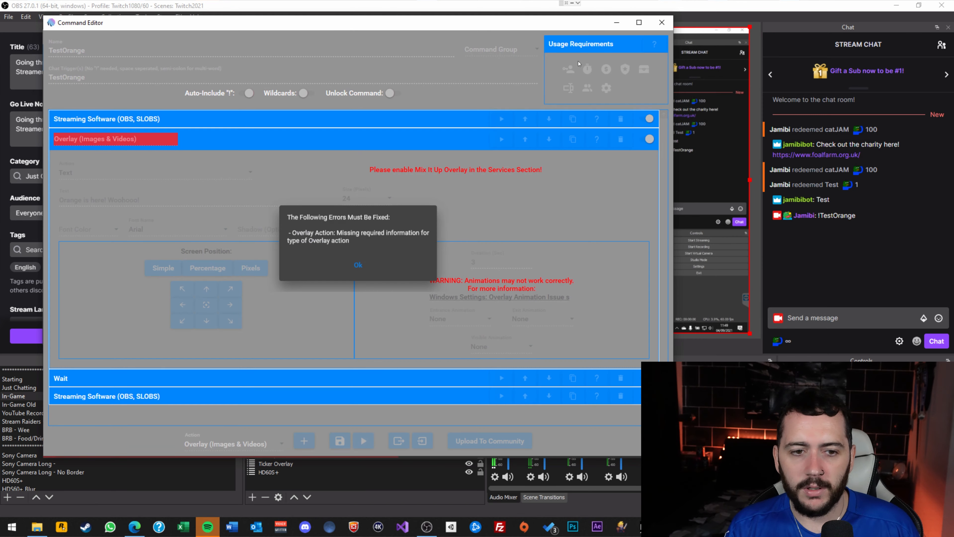
{"action": "left_click", "coordinate": [359, 266]}
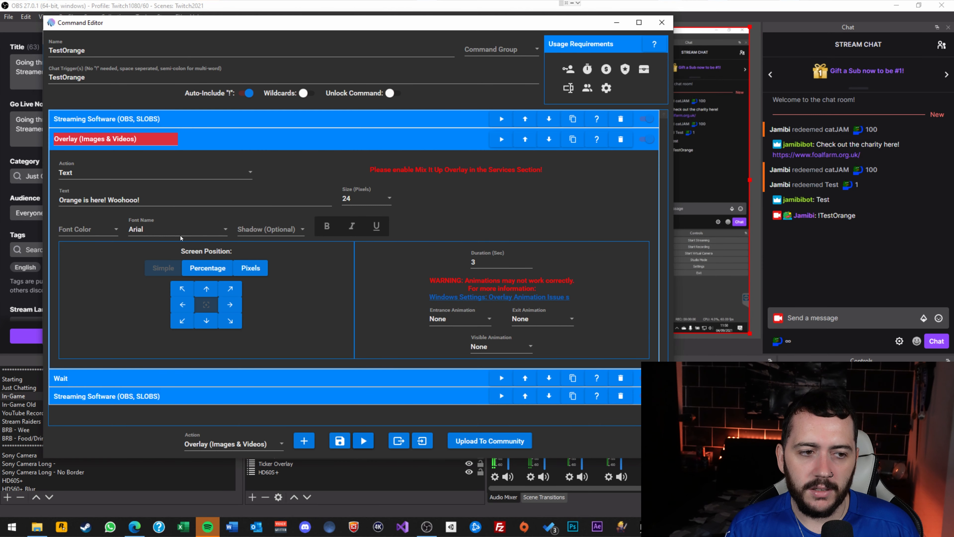
Set the overlay font colour to Black and change its screen position.
{"action": "left_click", "coordinate": [108, 233]}
{"action": "left_click", "coordinate": [88, 269]}
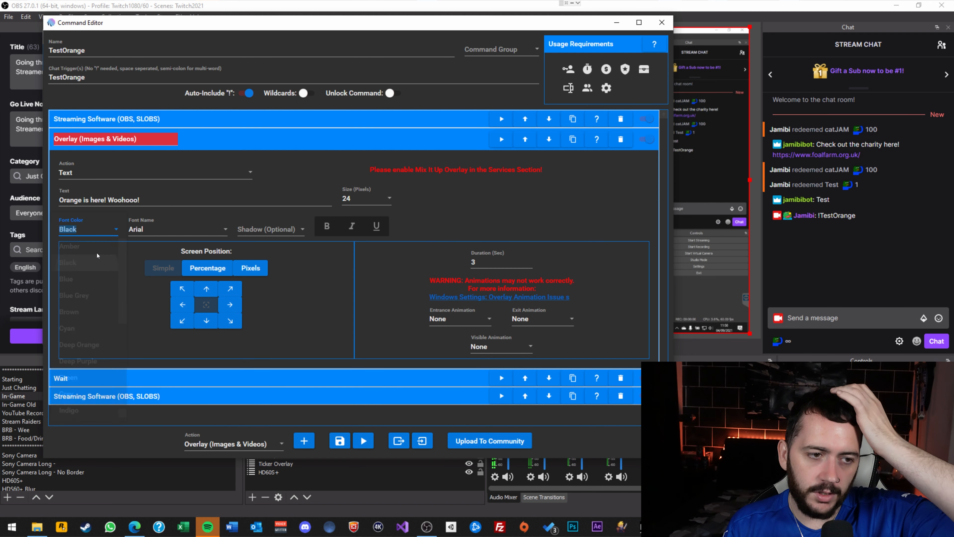
{"action": "left_click", "coordinate": [110, 228]}
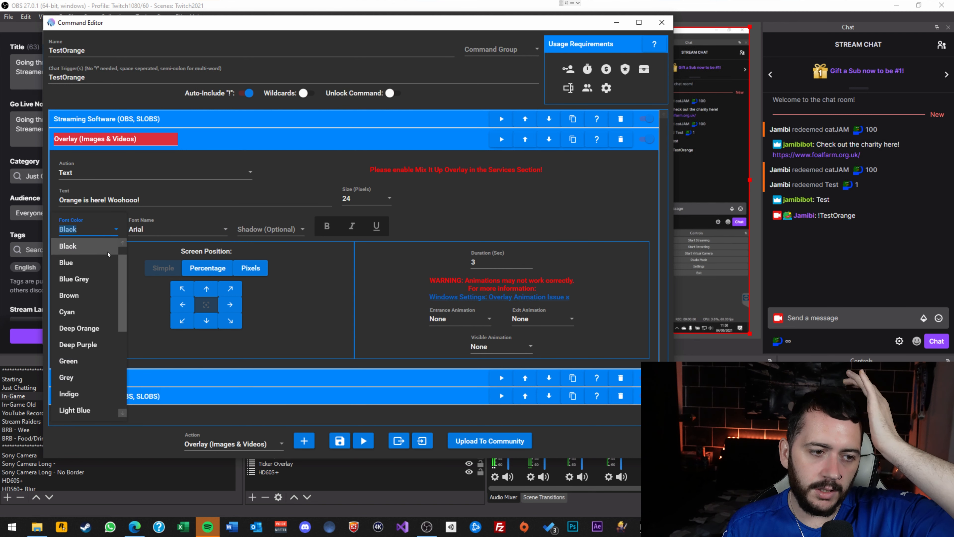
{"action": "left_click", "coordinate": [89, 249]}
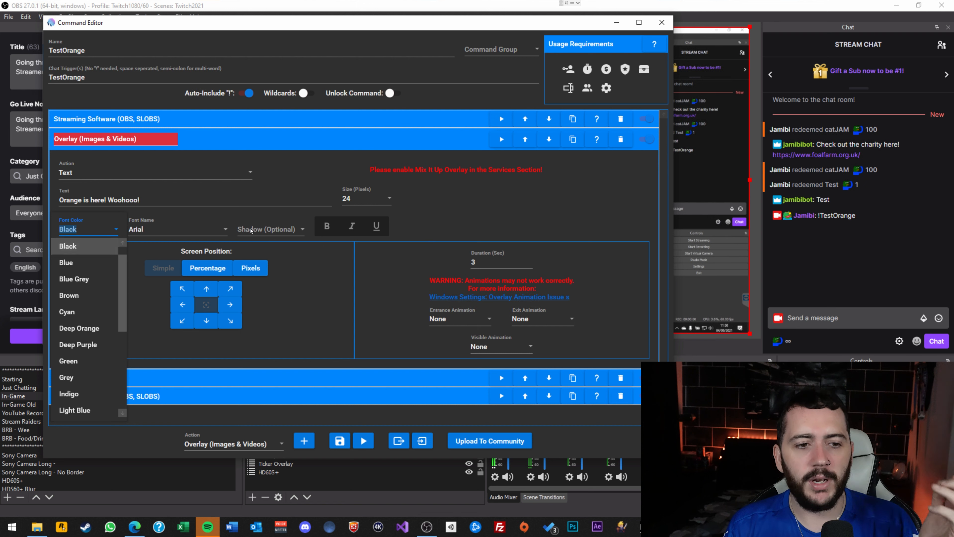
{"action": "left_click", "coordinate": [207, 305]}
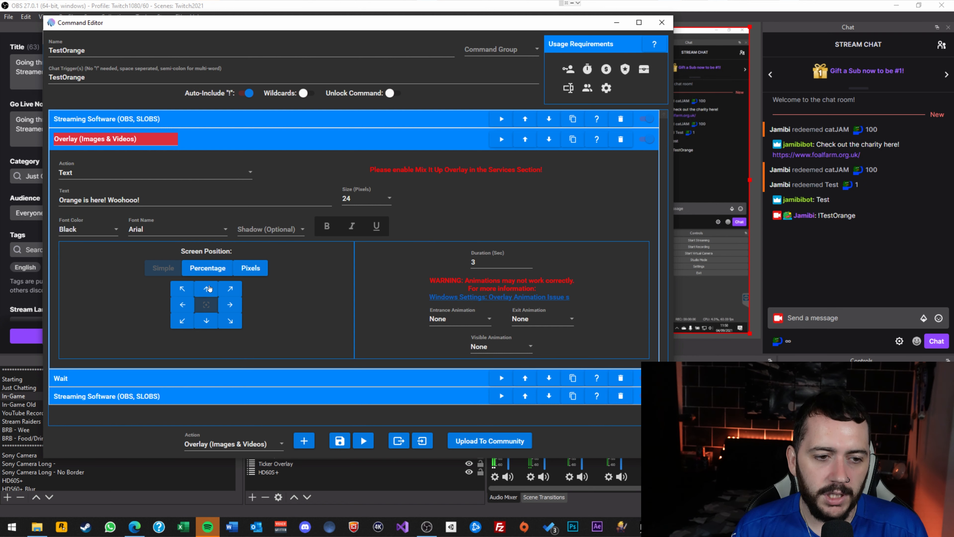
Set entrance to Bounce In, exit to Bounce Out, visible to Wobble, and test the overlay.
{"action": "left_click", "coordinate": [475, 317]}
{"action": "left_click", "coordinate": [470, 338]}
{"action": "left_click", "coordinate": [549, 322]}
{"action": "left_click", "coordinate": [540, 355]}
{"action": "left_click", "coordinate": [539, 336]}
{"action": "scroll", "coordinate": [552, 340], "scroll_direction": "up", "scroll_amount": 2}
{"action": "left_click", "coordinate": [530, 351]}
{"action": "left_click", "coordinate": [500, 349]}
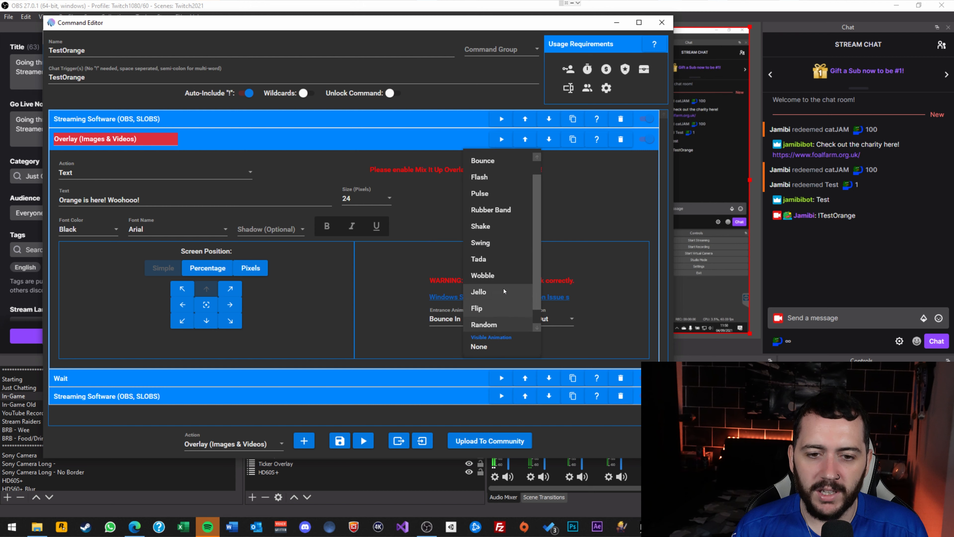
{"action": "left_click", "coordinate": [499, 275]}
{"action": "left_click", "coordinate": [501, 138]}
{"action": "left_click_drag", "start_coordinate": [569, 27], "coordinate": [591, 319]}
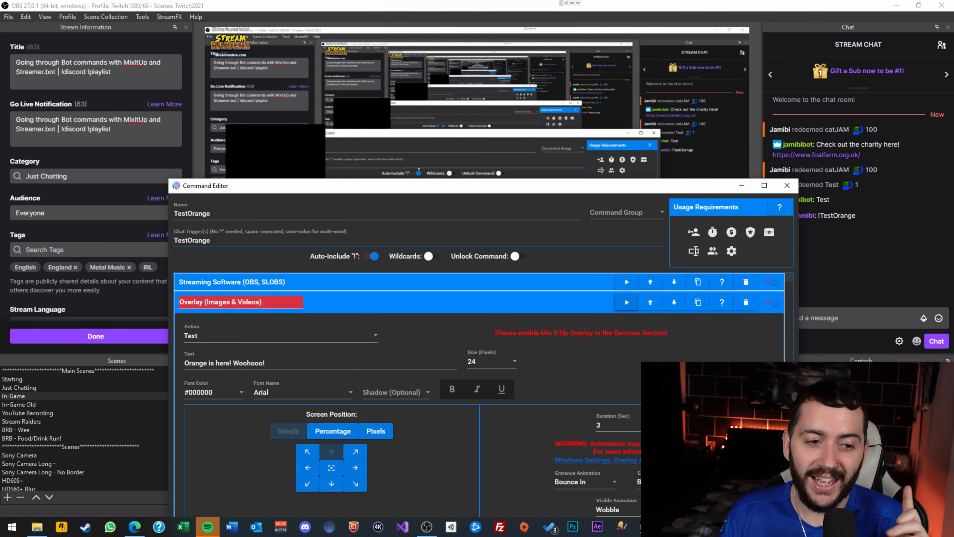
Bring the Services window forward, then minimize it and bring OBS to the front.
{"action": "left_click", "coordinate": [670, 526]}
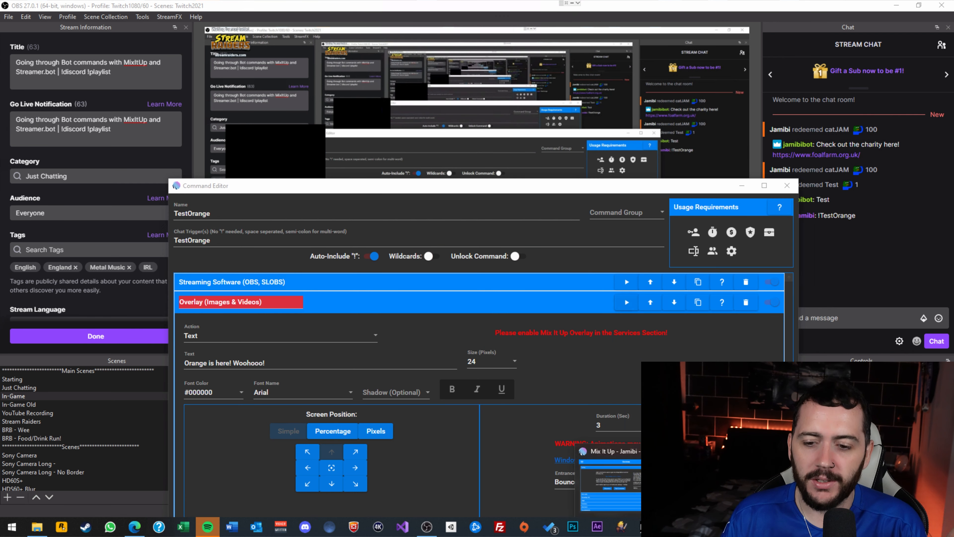
{"action": "left_click", "coordinate": [607, 487]}
{"action": "left_click_drag", "start_coordinate": [317, 131], "coordinate": [306, 34]}
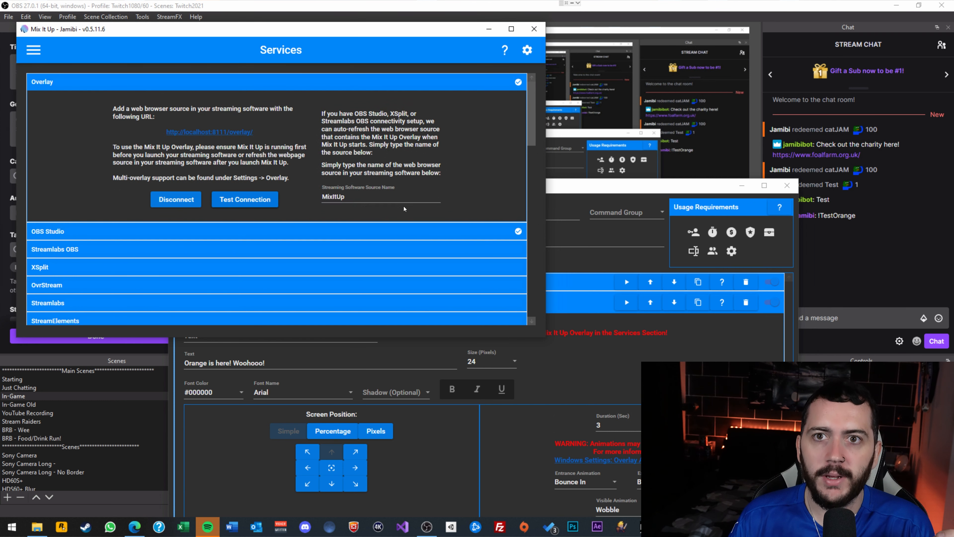
{"action": "left_click", "coordinate": [488, 28]}
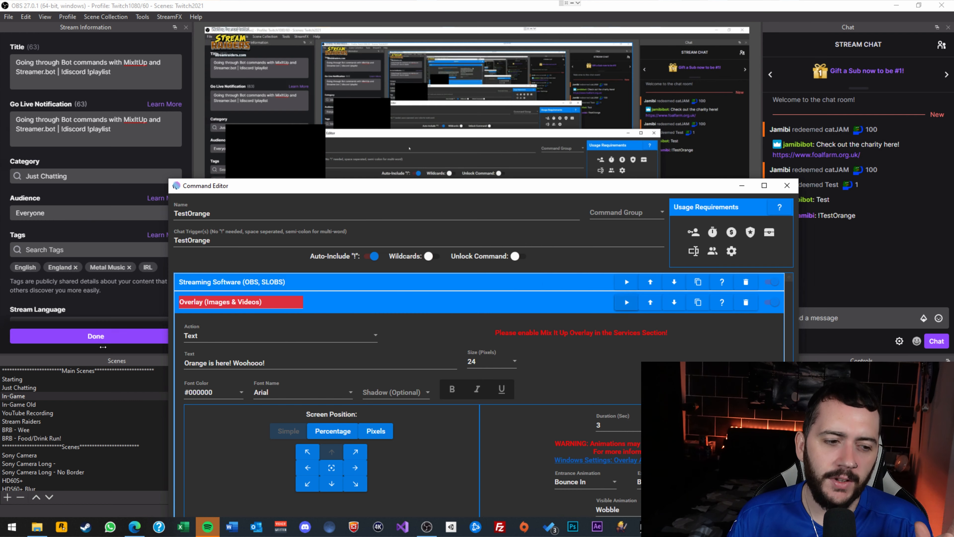
{"action": "left_click", "coordinate": [142, 360]}
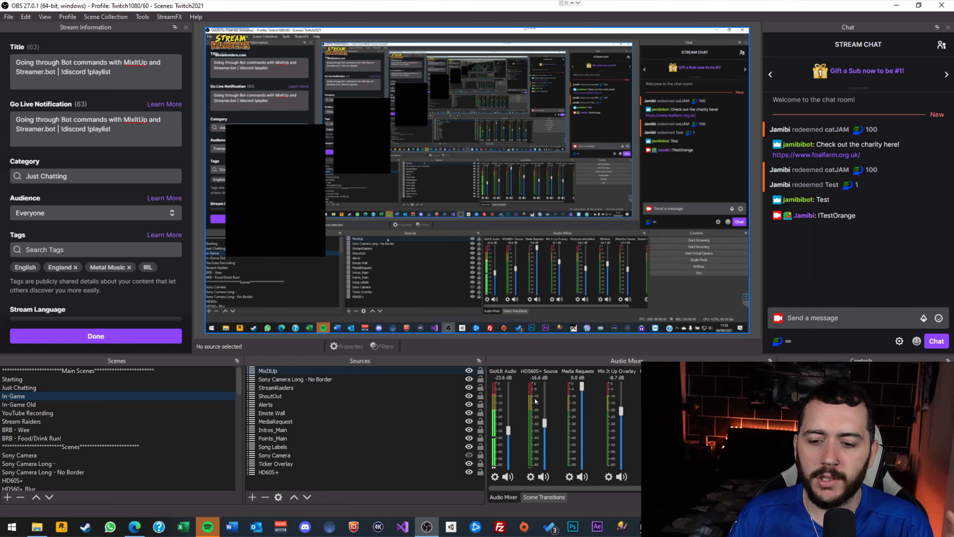
Restore the TestOrange command editor, then move and resize it to show every action.
{"action": "mouse_move", "coordinate": [670, 526]}
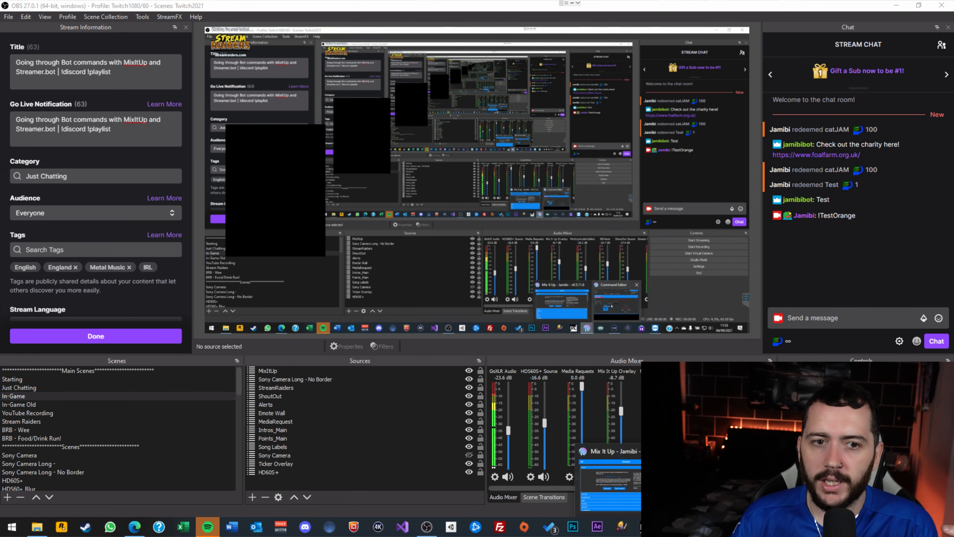
{"action": "left_click", "coordinate": [712, 490]}
{"action": "left_click_drag", "start_coordinate": [452, 191], "coordinate": [270, 48]}
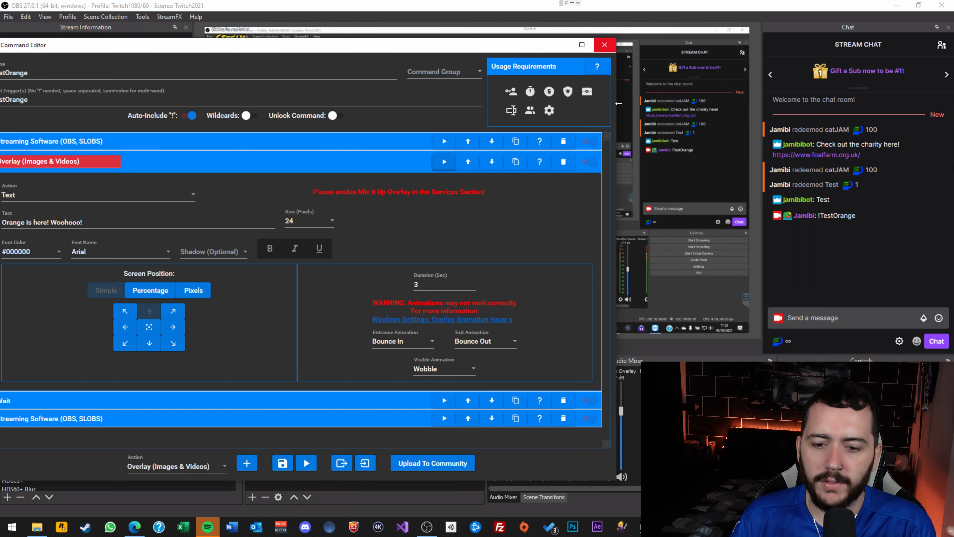
{"action": "left_click_drag", "start_coordinate": [616, 482], "coordinate": [183, 337]}
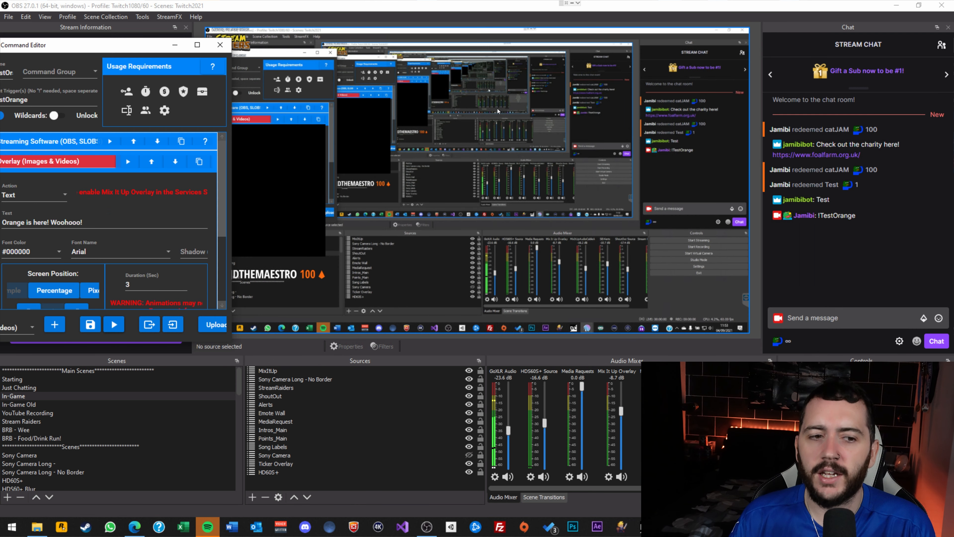
{"action": "left_click_drag", "start_coordinate": [137, 48], "coordinate": [408, 66]}
{"action": "left_click_drag", "start_coordinate": [487, 204], "coordinate": [816, 205]}
{"action": "left_click_drag", "start_coordinate": [529, 361], "coordinate": [528, 509]}
{"action": "left_click_drag", "start_coordinate": [493, 63], "coordinate": [329, 69]}
Keep the overlay type as Text, set its size to 108, and test-run the command.
{"action": "left_click", "coordinate": [265, 219]}
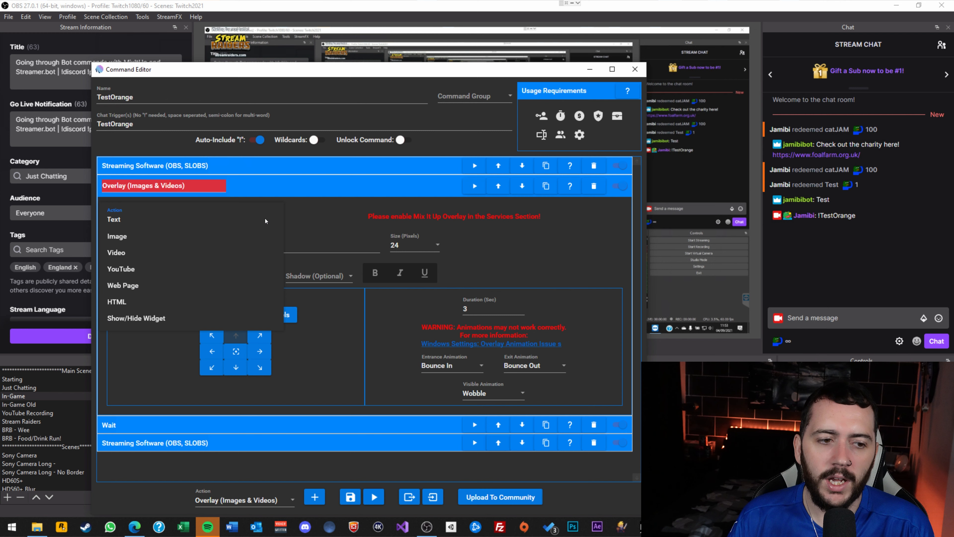
{"action": "left_click", "coordinate": [326, 226]}
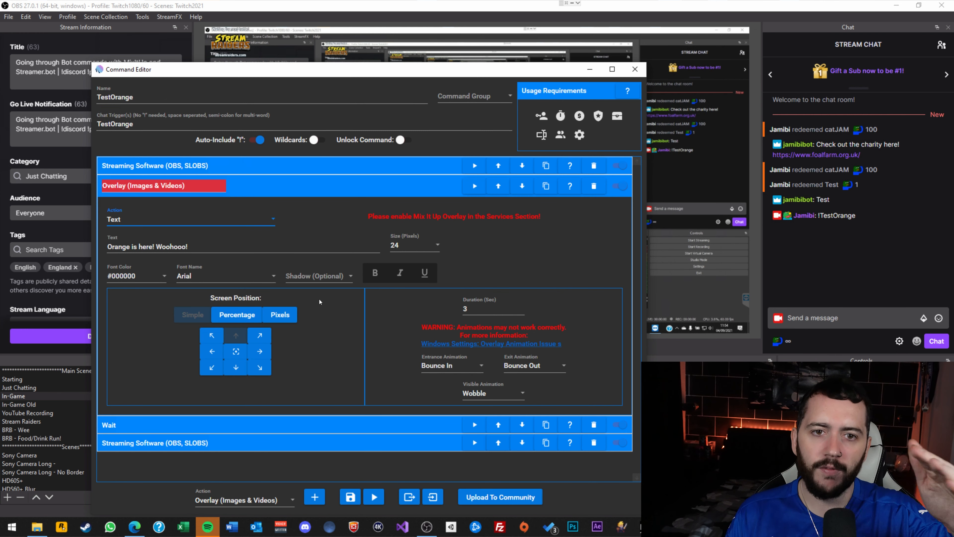
{"action": "left_click", "coordinate": [427, 243]}
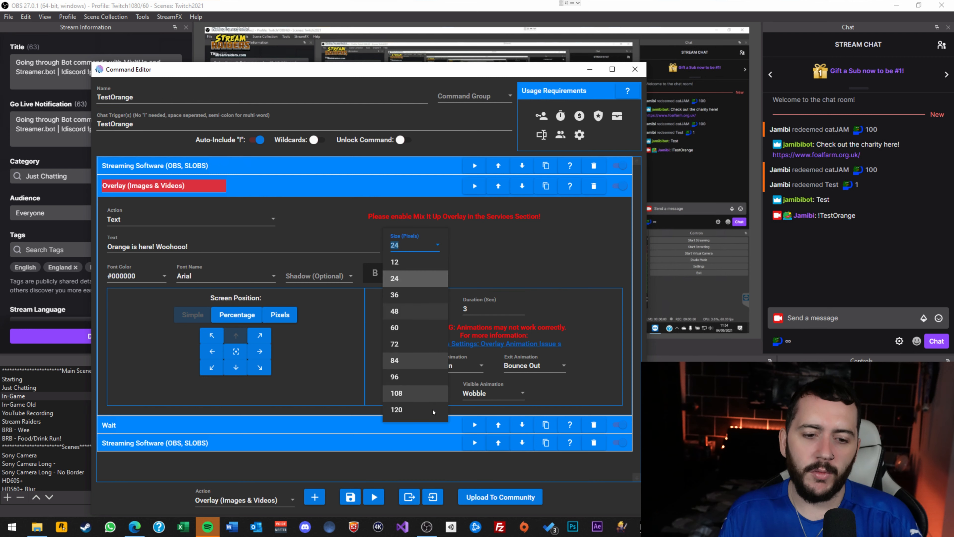
{"action": "left_click", "coordinate": [399, 393]}
{"action": "left_click", "coordinate": [375, 498]}
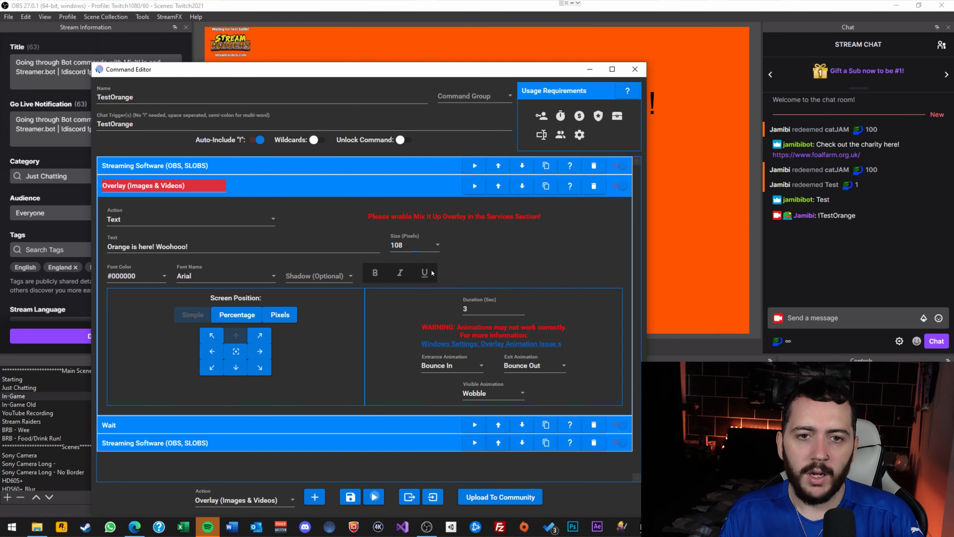
{"action": "left_click_drag", "start_coordinate": [479, 71], "coordinate": [375, 193]}
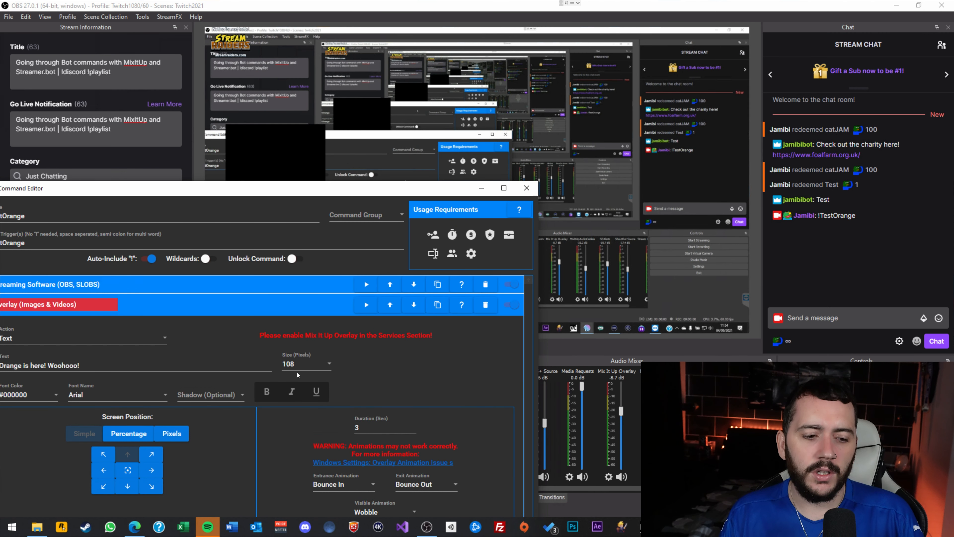
Position the overlay by Pixels with left 500 and top -500, testing each placement.
{"action": "left_click", "coordinate": [156, 487]}
{"action": "left_click", "coordinate": [366, 305]}
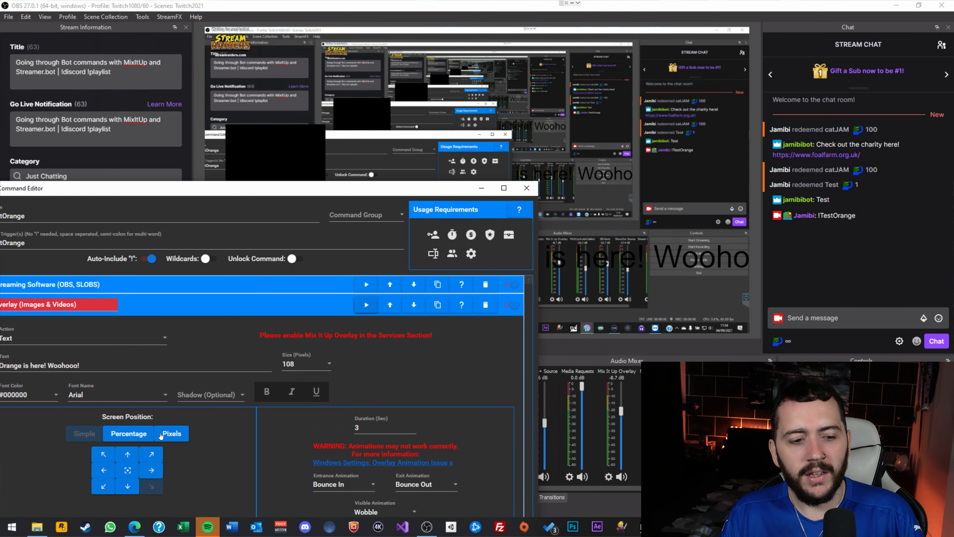
{"action": "left_click", "coordinate": [172, 433]}
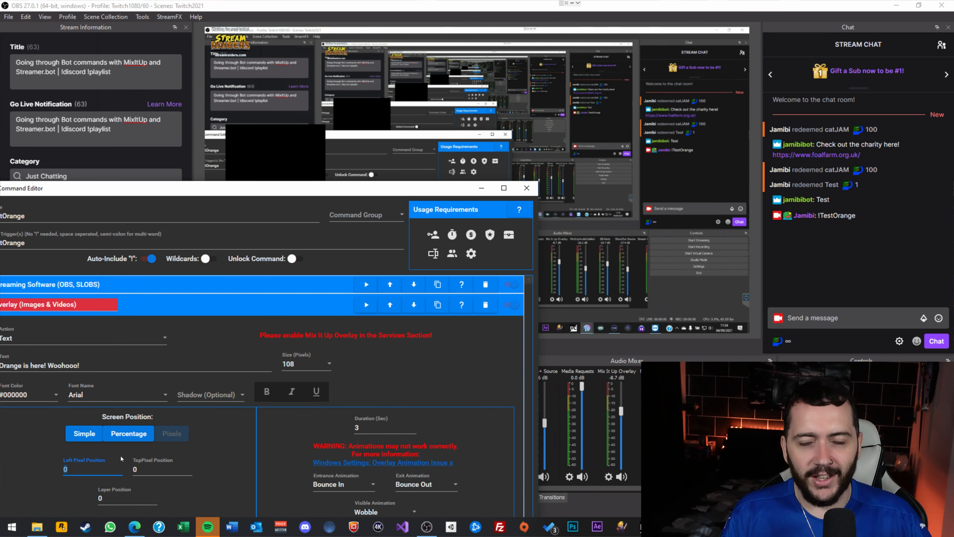
{"action": "type", "text": "500"}
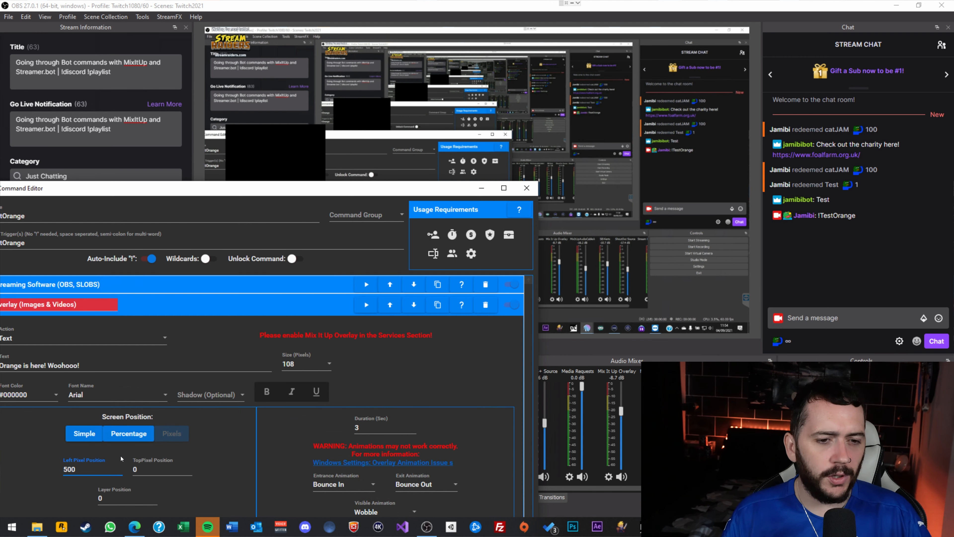
{"action": "left_click", "coordinate": [367, 305]}
{"action": "left_click_drag", "start_coordinate": [148, 470], "coordinate": [119, 470]}
{"action": "type", "text": "-500"}
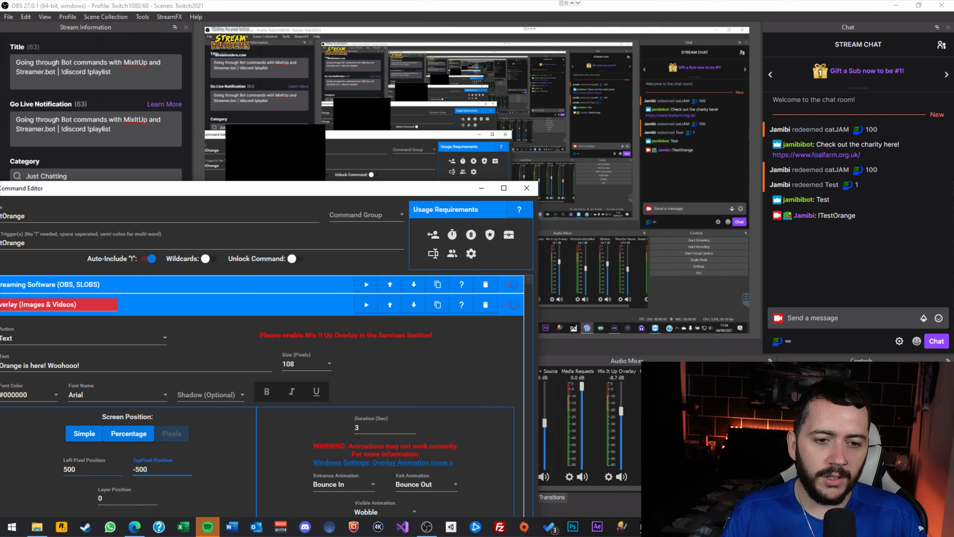
{"action": "left_click", "coordinate": [368, 311]}
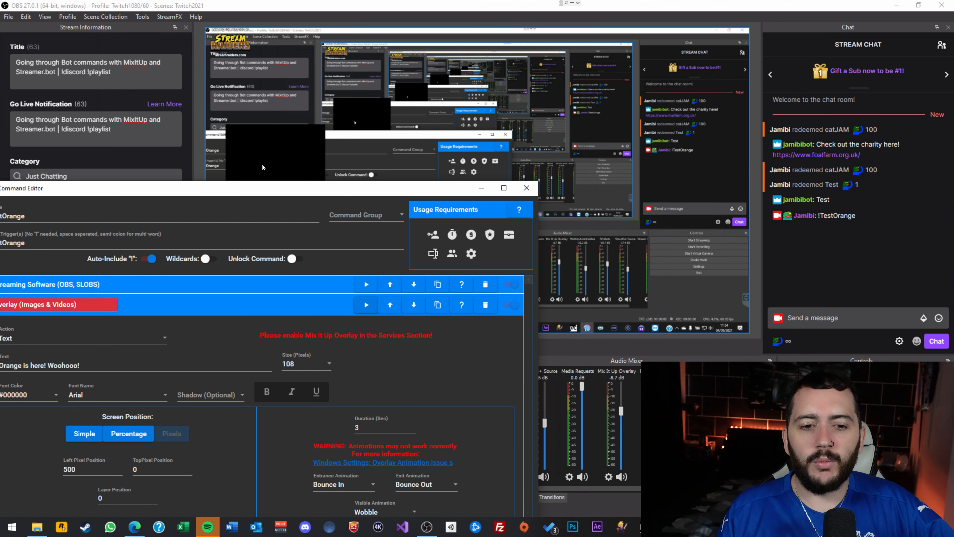
In the Intro_Orange scene, add a Text (GDI+) source named OrangeIshere.
{"action": "left_click", "coordinate": [548, 229]}
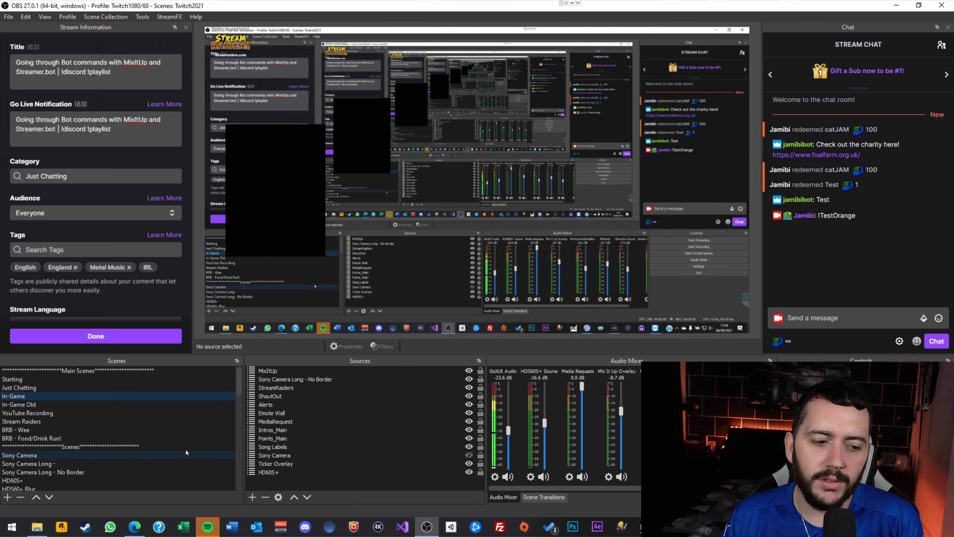
{"action": "scroll", "coordinate": [155, 451], "scroll_direction": "down", "scroll_amount": 10}
{"action": "left_click", "coordinate": [139, 439]}
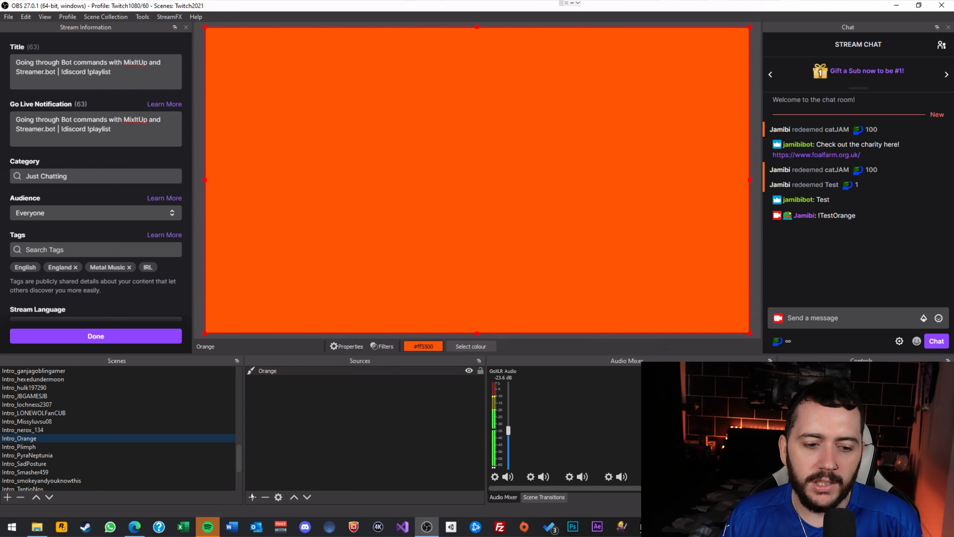
{"action": "left_click", "coordinate": [252, 497]}
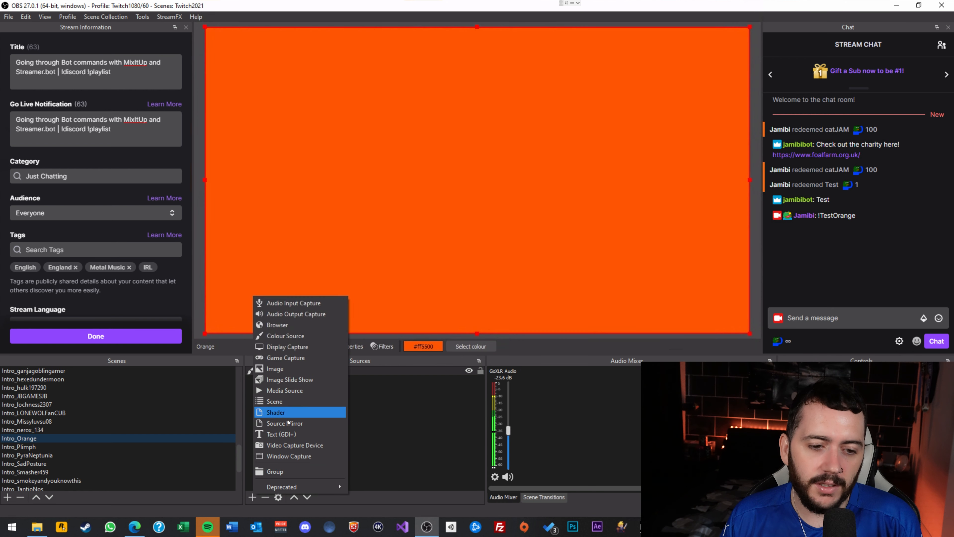
{"action": "left_click", "coordinate": [284, 435]}
{"action": "type", "text": "OPrange"}
{"action": "key", "text": "ctrl+a"}
{"action": "type", "text": "OrangeI"}
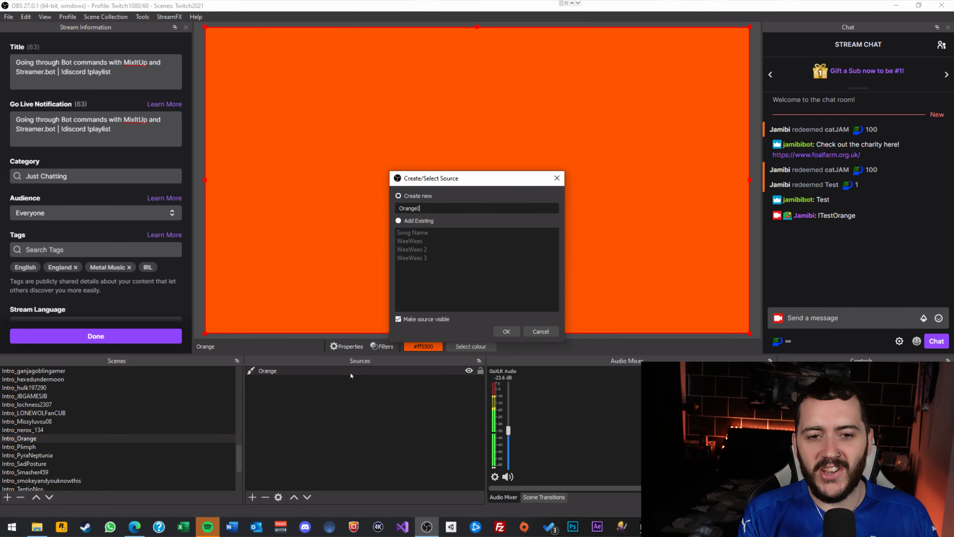
{"action": "type", "text": "shere"}
{"action": "key", "text": "Return"}
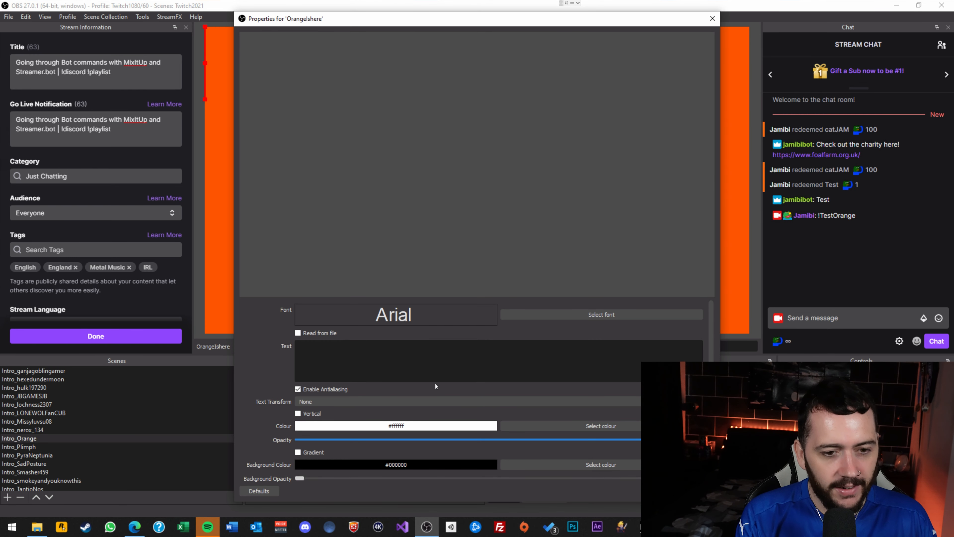
Set its text to 'Your mum', centre it on the canvas, and return to In-Game.
{"action": "type", "text": "Your mum"}
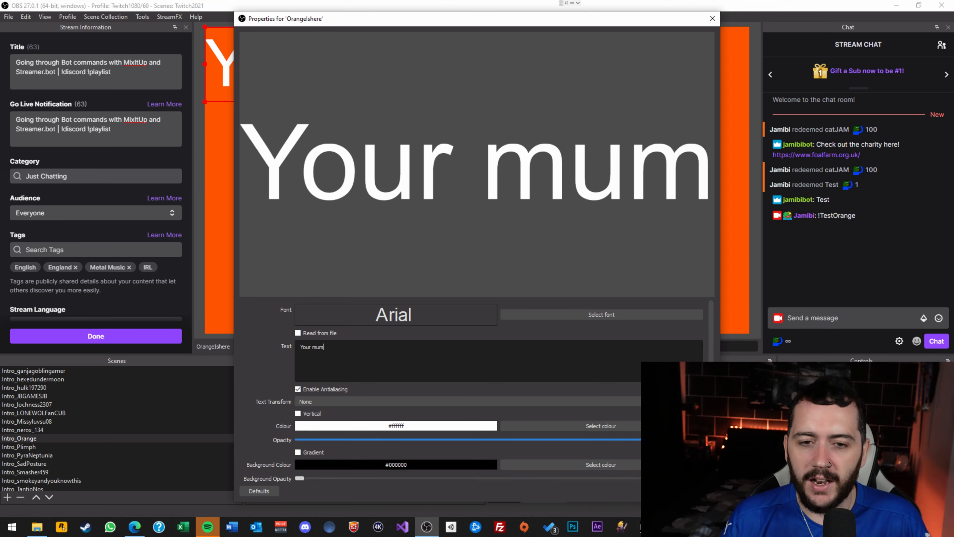
{"action": "left_click", "coordinate": [654, 491]}
{"action": "left_click_drag", "start_coordinate": [451, 75], "coordinate": [576, 176]}
{"action": "scroll", "coordinate": [160, 430], "scroll_direction": "up", "scroll_amount": 14}
{"action": "left_click", "coordinate": [75, 395]}
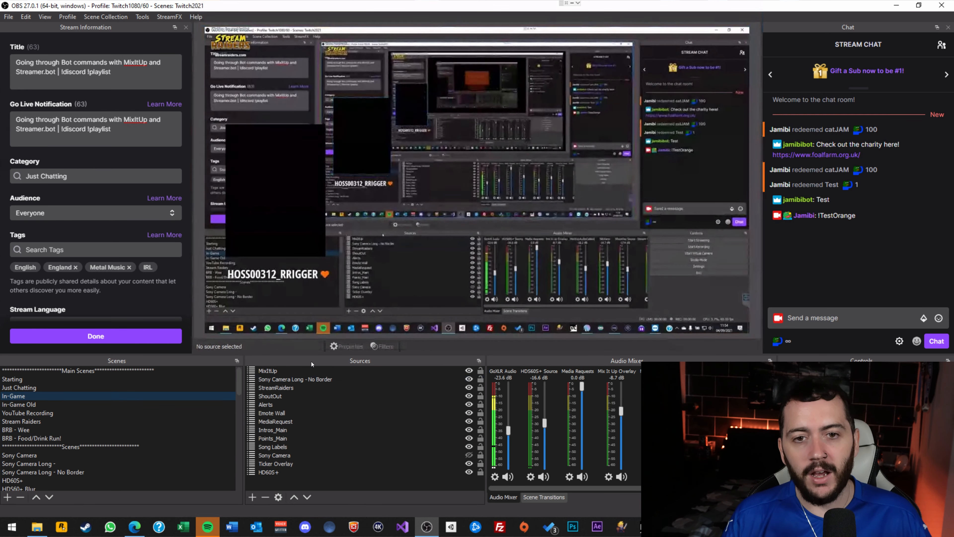
Delete the Overlay action from the TestOrange command and test-run the command.
{"action": "mouse_move", "coordinate": [669, 526]}
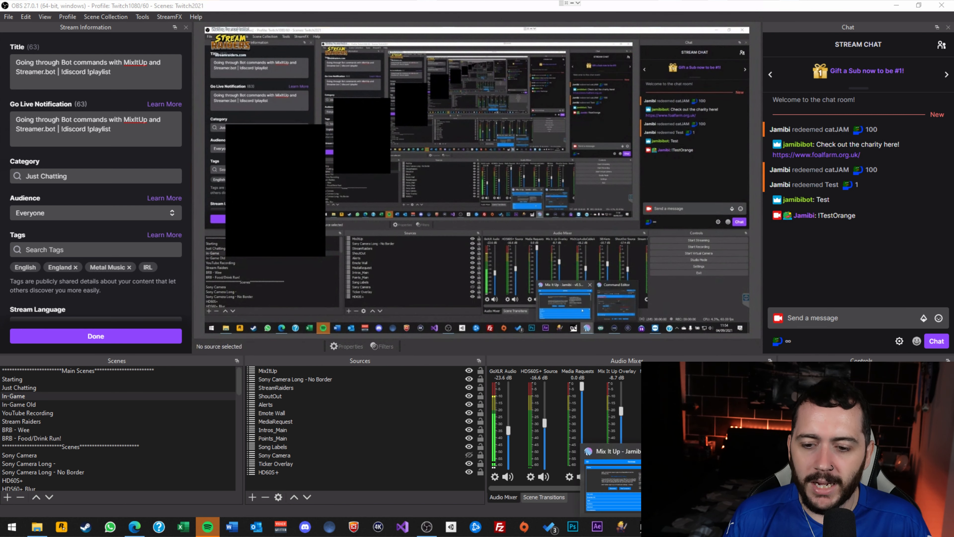
{"action": "left_click", "coordinate": [717, 485]}
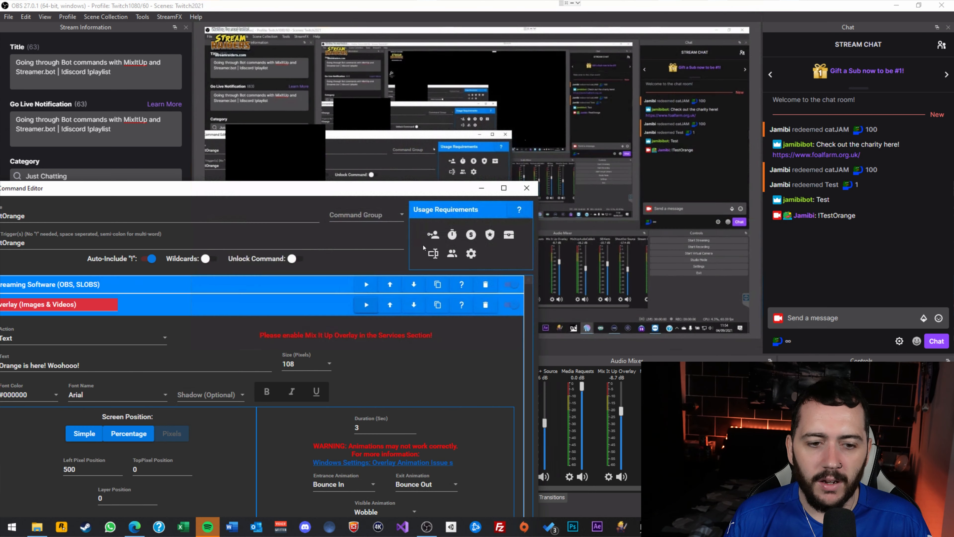
{"action": "left_click", "coordinate": [489, 306]}
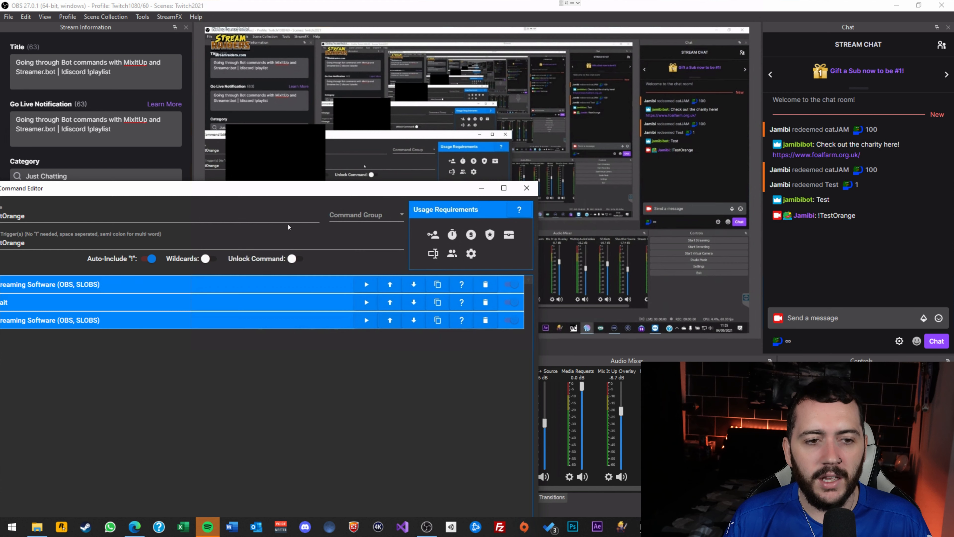
{"action": "left_click_drag", "start_coordinate": [291, 188], "coordinate": [282, 48]}
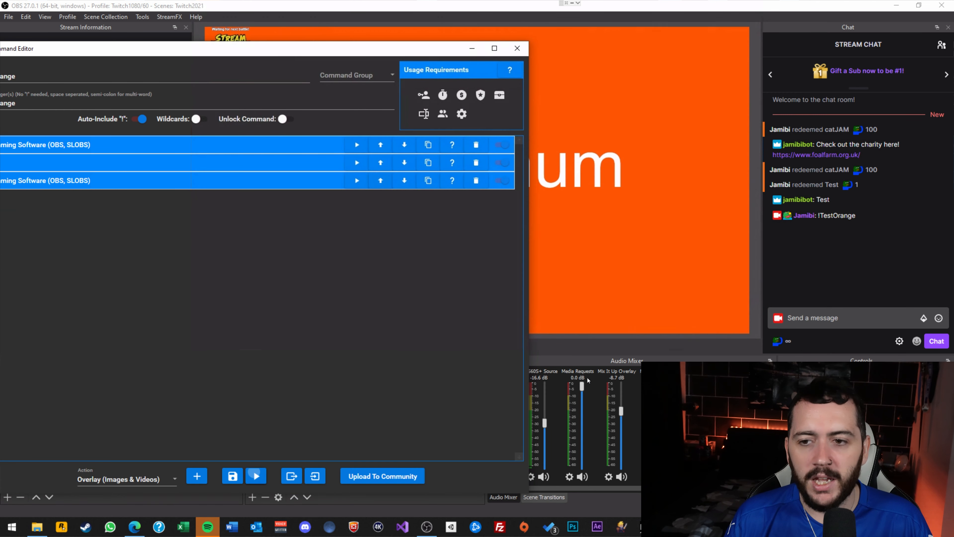
{"action": "left_click", "coordinate": [825, 284]}
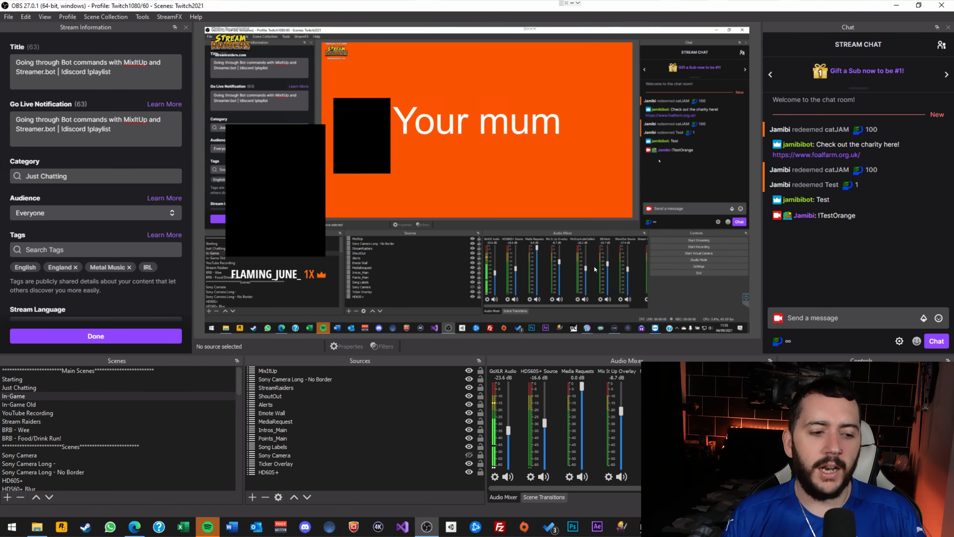
In OBS, open the Intro_Orange scene and move the 'Your mum' text toward the bottom.
{"action": "scroll", "coordinate": [105, 414], "scroll_direction": "down", "scroll_amount": 15}
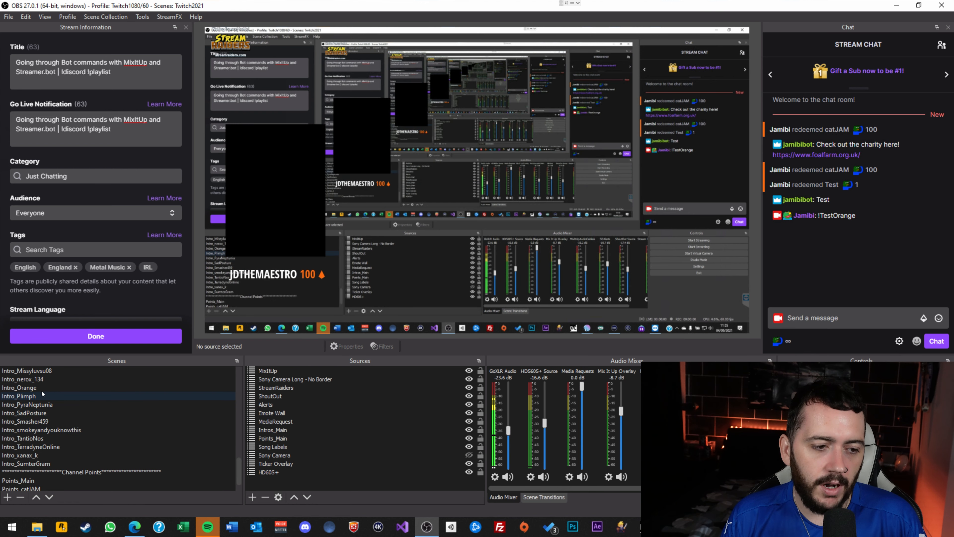
{"action": "left_click", "coordinate": [105, 387]}
{"action": "left_click_drag", "start_coordinate": [535, 202], "coordinate": [570, 325]}
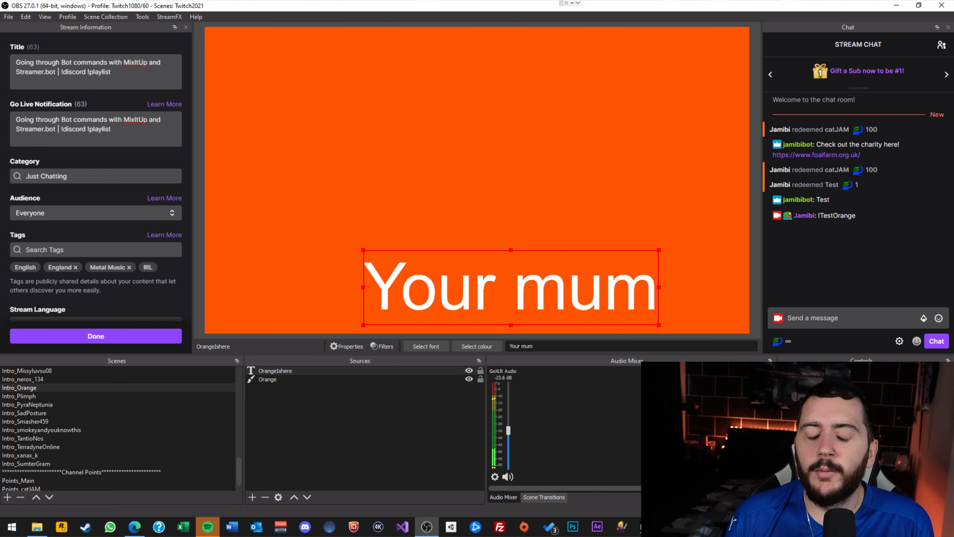
Move the 'Your mum' text back, delete the OrangeIshere source, and switch to In-Game.
{"action": "left_click_drag", "start_coordinate": [570, 286], "coordinate": [528, 177]}
{"action": "scroll", "coordinate": [107, 408], "scroll_direction": "up", "scroll_amount": 10}
{"action": "key", "text": "Delete"}
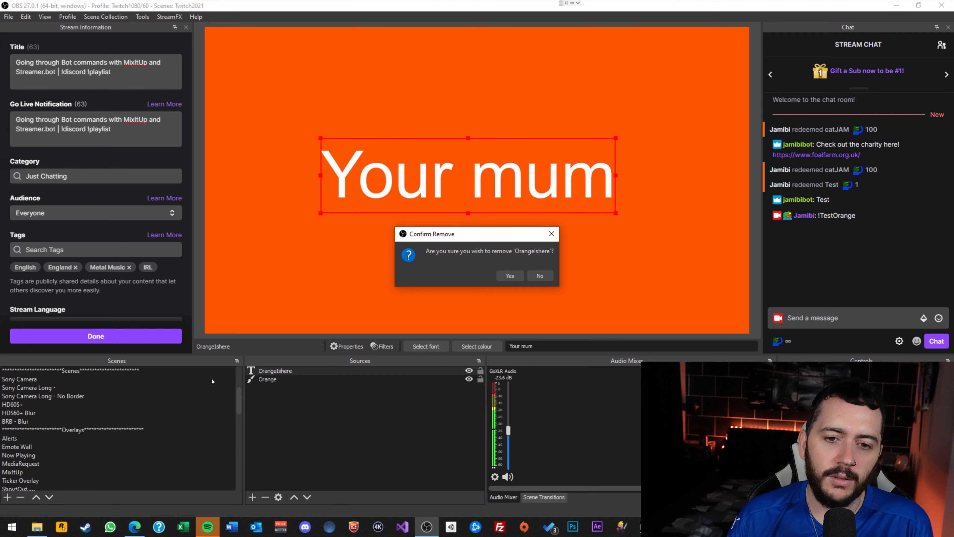
{"action": "left_click", "coordinate": [510, 276]}
{"action": "scroll", "coordinate": [57, 417], "scroll_direction": "up", "scroll_amount": 3}
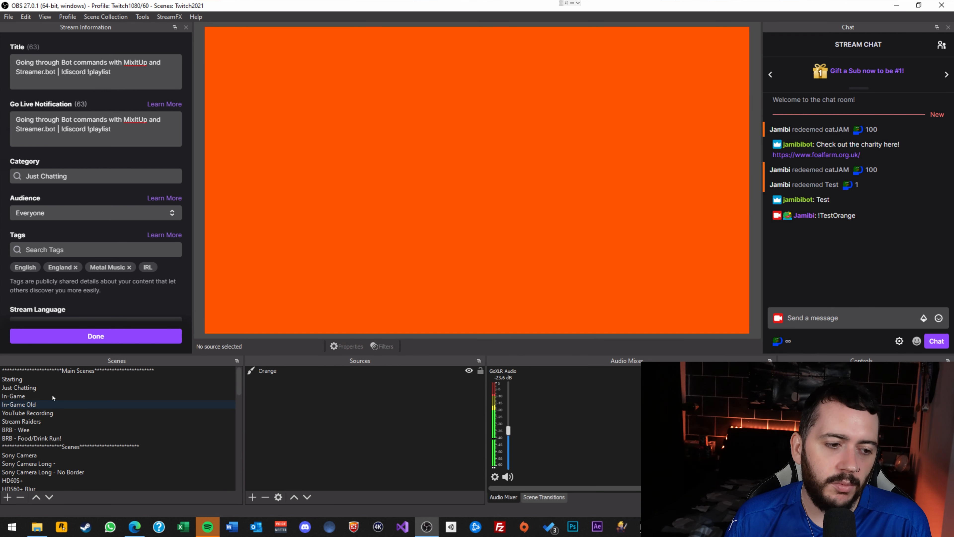
{"action": "left_click", "coordinate": [52, 395]}
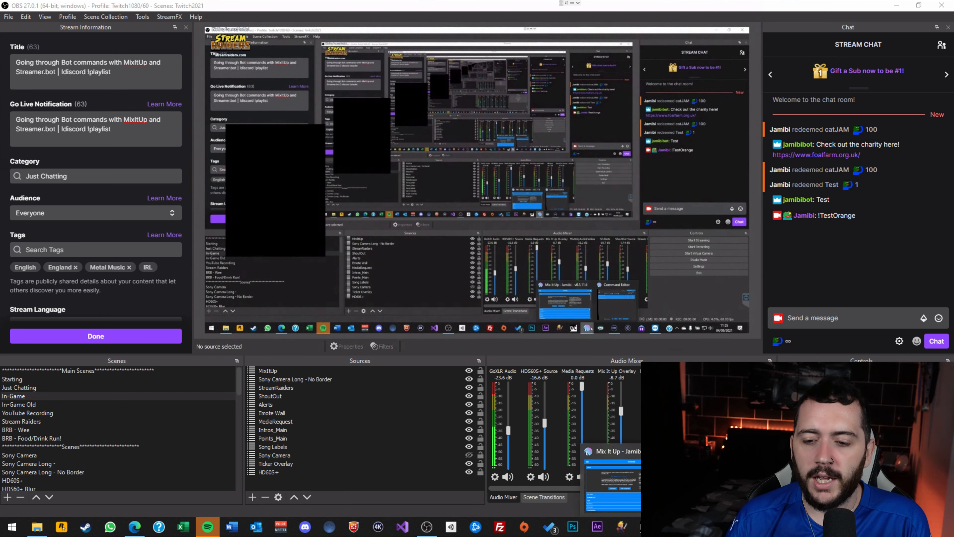
In Mix It Up, go to the Timers page and start a new timer command.
{"action": "left_click", "coordinate": [652, 485]}
{"action": "left_click", "coordinate": [33, 50]}
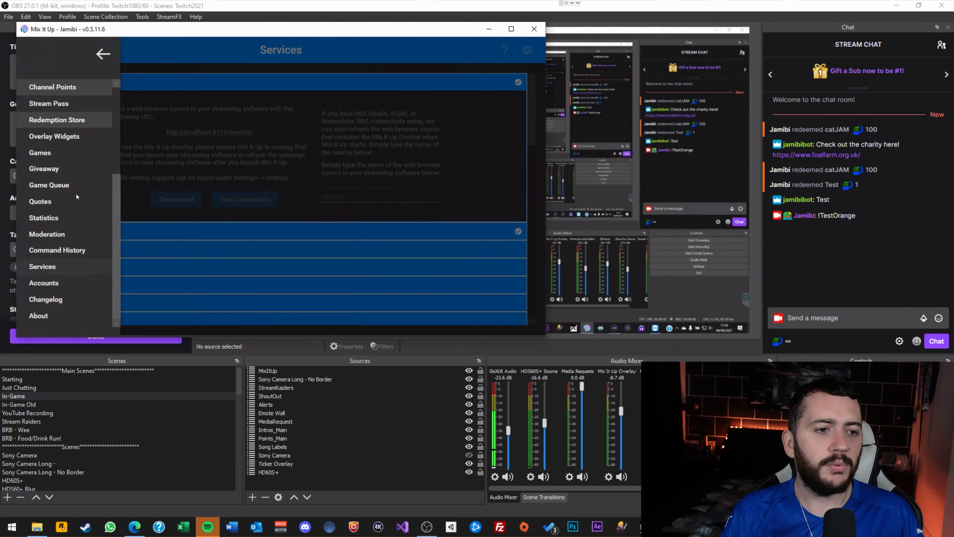
{"action": "scroll", "coordinate": [63, 212], "scroll_direction": "up", "scroll_amount": 5}
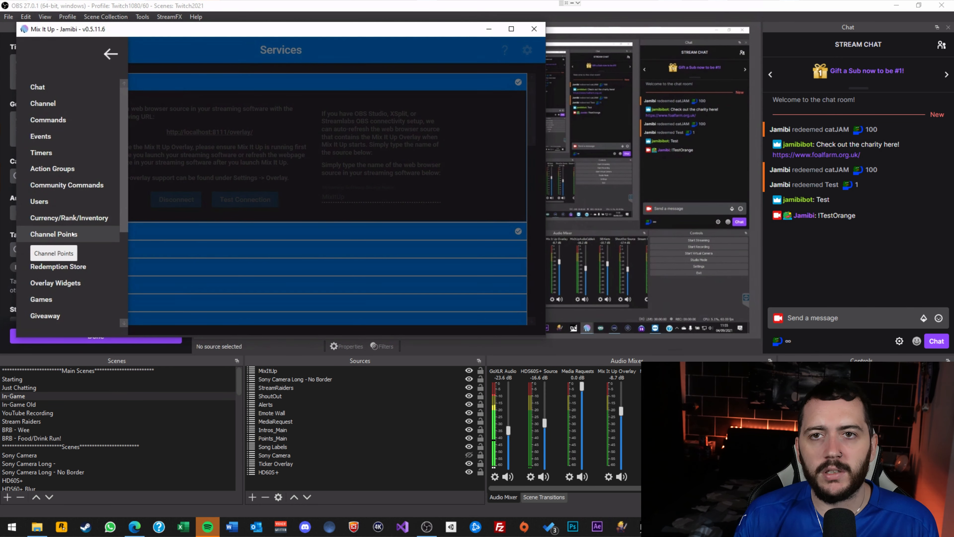
{"action": "left_click", "coordinate": [59, 150]}
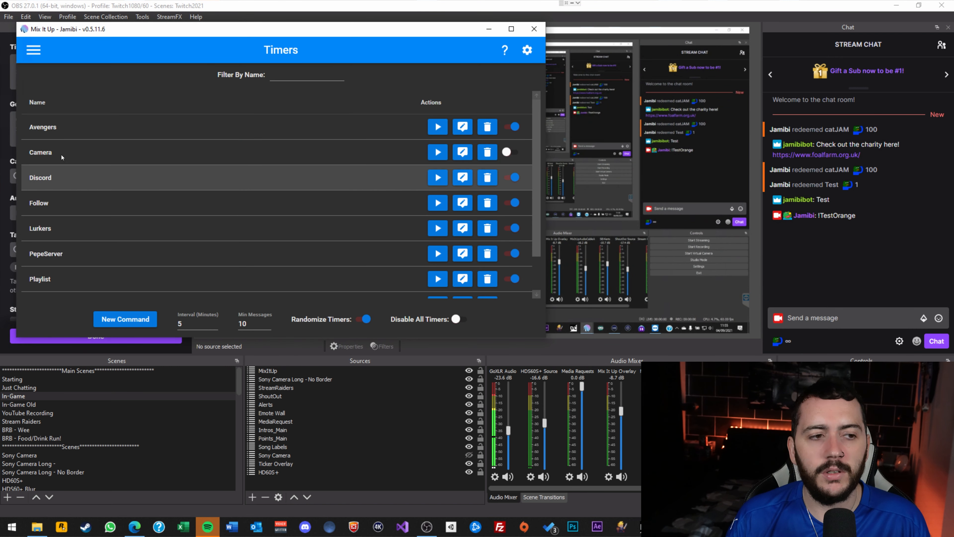
{"action": "left_click", "coordinate": [135, 320]}
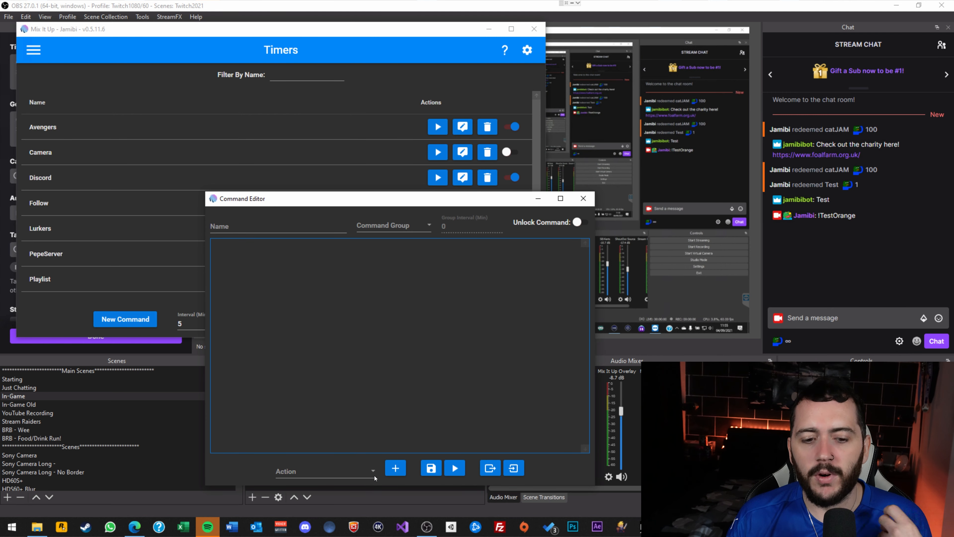
{"action": "left_click", "coordinate": [365, 473]}
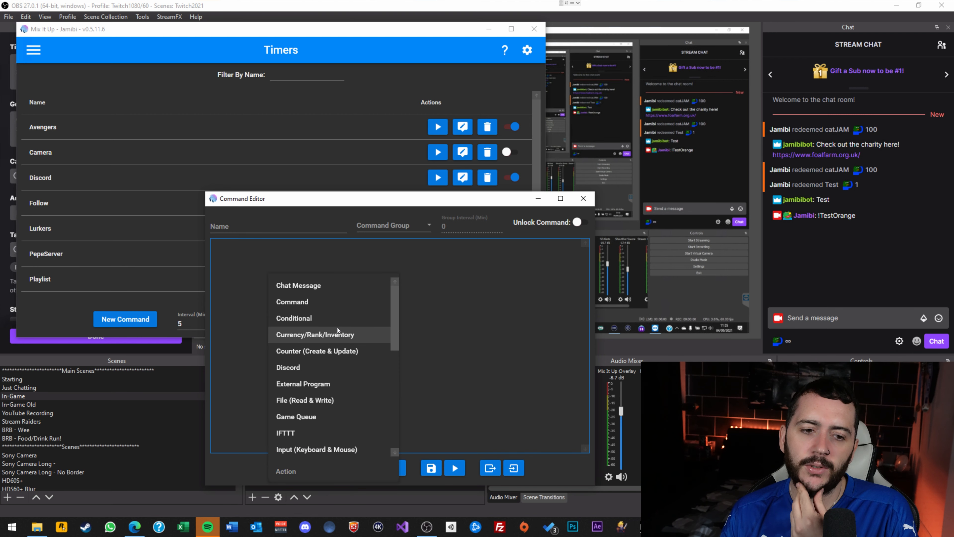
{"action": "left_click_drag", "start_coordinate": [396, 196], "coordinate": [673, 102]}
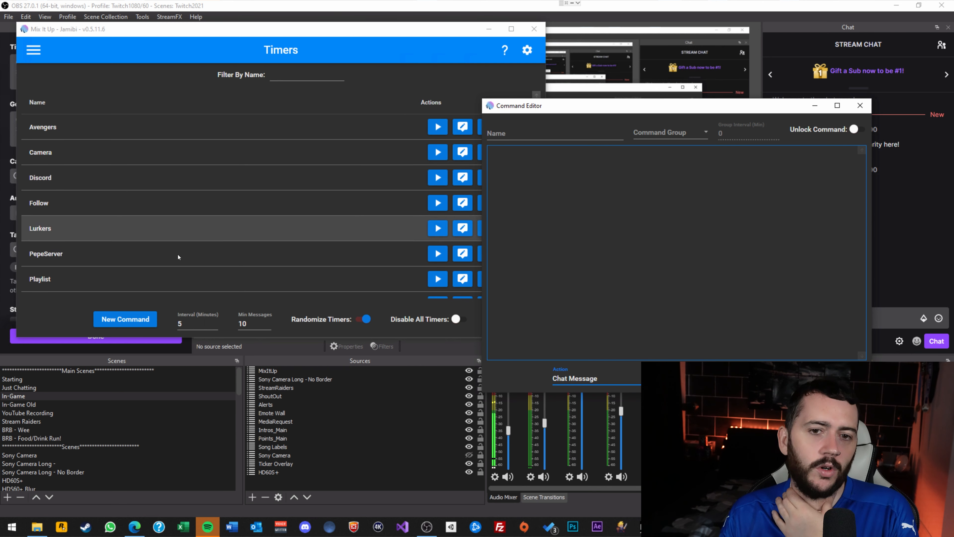
Name the command Test, add a Chat Message reading 'TEst', test-run it, and close the editor.
{"action": "left_click", "coordinate": [541, 133]}
{"action": "type", "text": "Test"}
{"action": "left_click", "coordinate": [618, 379]}
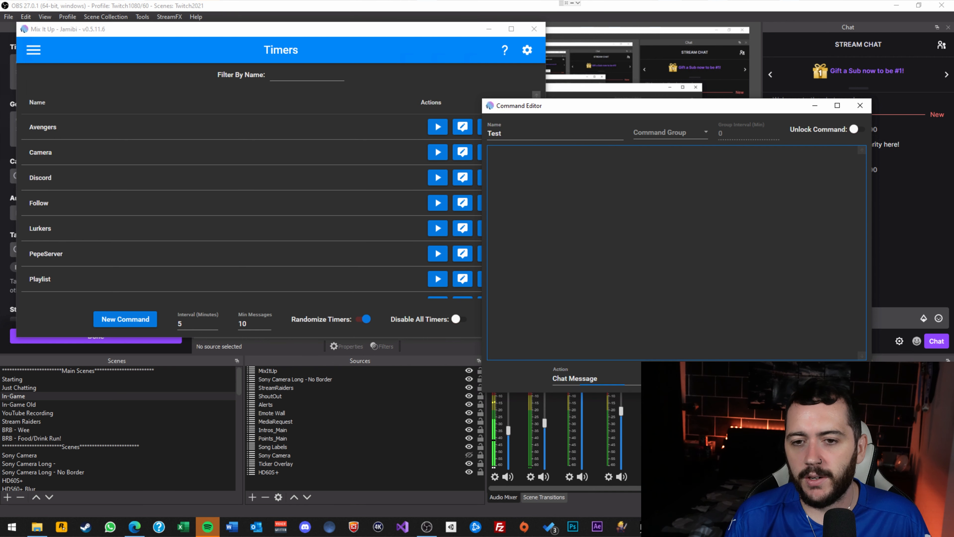
{"action": "left_click", "coordinate": [700, 378]}
{"action": "left_click", "coordinate": [620, 220]}
{"action": "type", "text": "TEs"}
{"action": "left_click_drag", "start_coordinate": [627, 114], "coordinate": [287, 102]}
{"action": "left_click", "coordinate": [360, 145]}
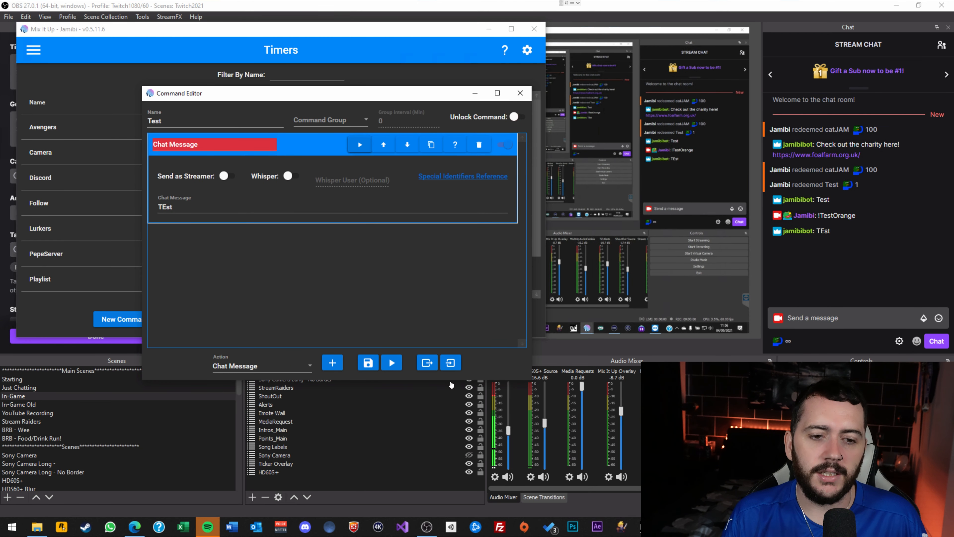
{"action": "left_click", "coordinate": [520, 93]}
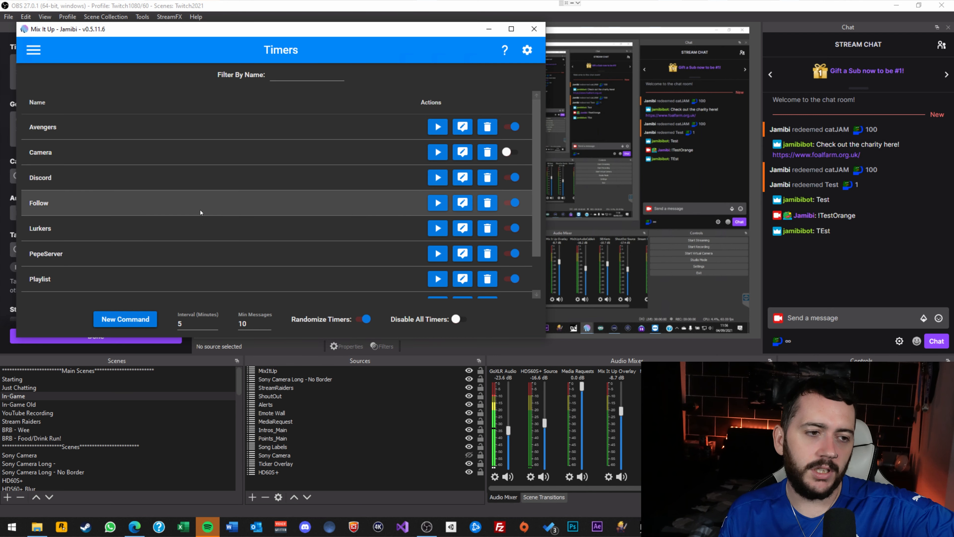
Open the Discord timer's command to inspect it, then close it.
{"action": "left_click", "coordinate": [462, 153]}
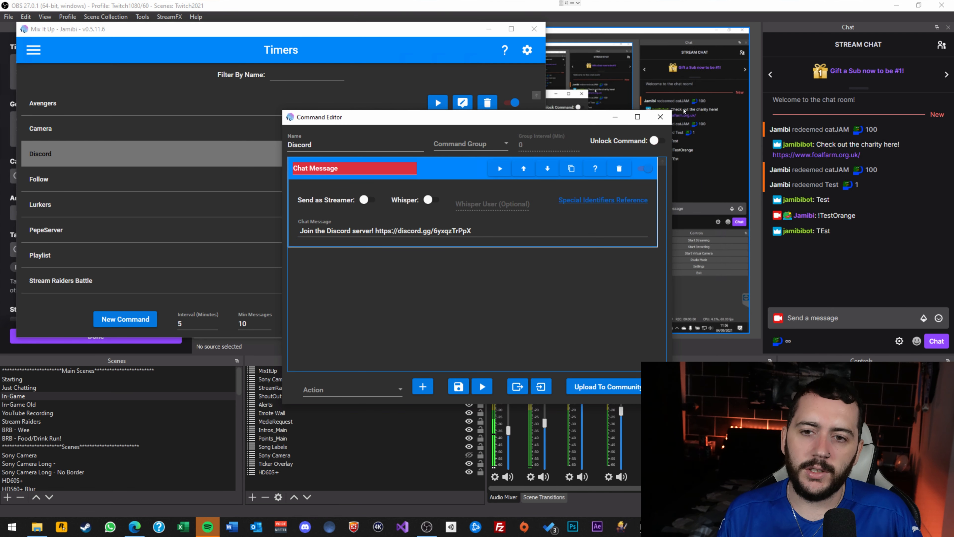
{"action": "left_click", "coordinate": [660, 117]}
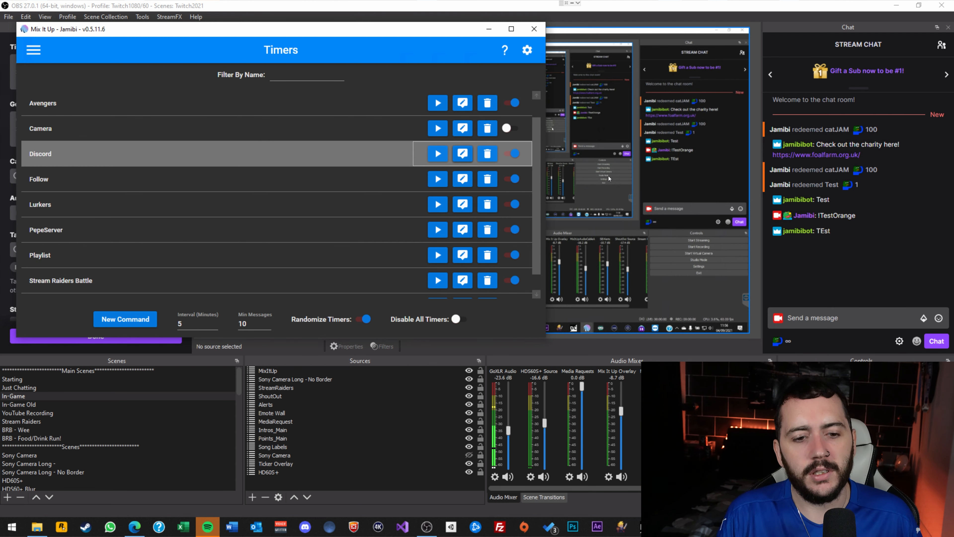
{"action": "left_click", "coordinate": [33, 53]}
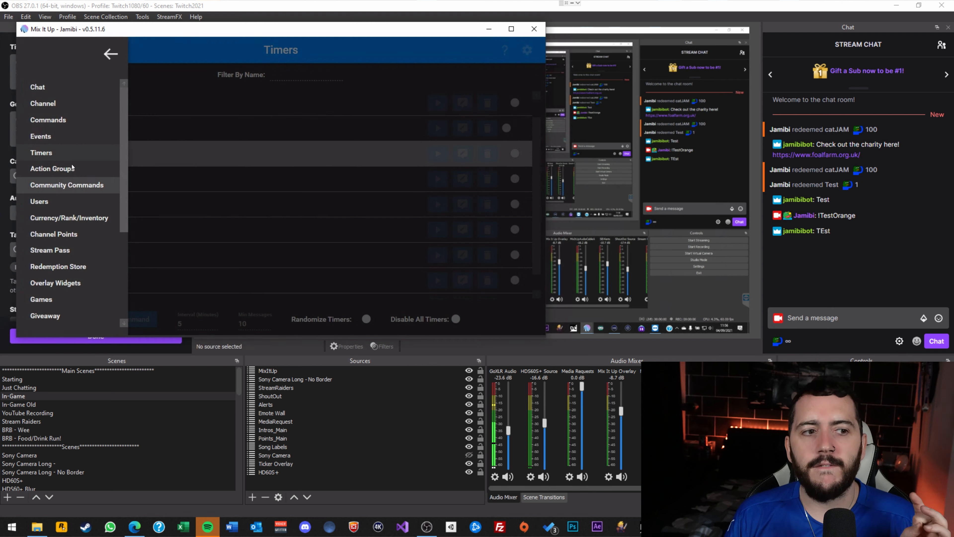
Switch the stream to Stream Raiders, then expand the Twitch Channel Followed command's OBS and Wait actions.
{"action": "left_click", "coordinate": [42, 136]}
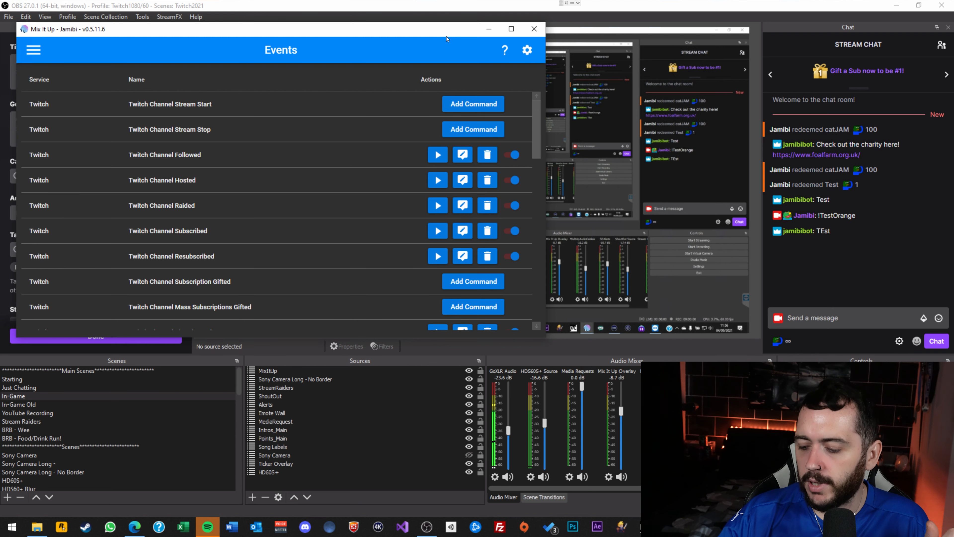
{"action": "key", "text": "F6"}
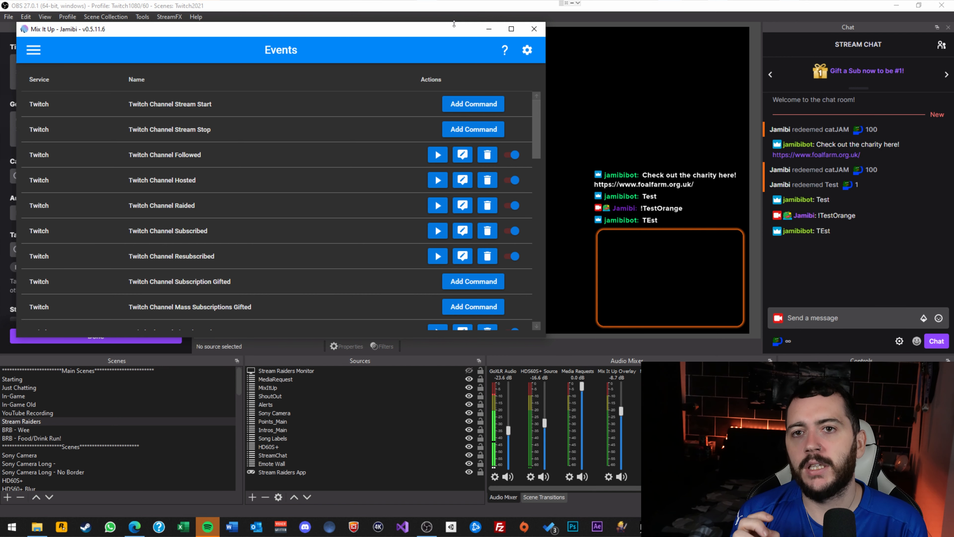
{"action": "left_click", "coordinate": [463, 155]}
{"action": "left_click_drag", "start_coordinate": [480, 117], "coordinate": [282, 94]}
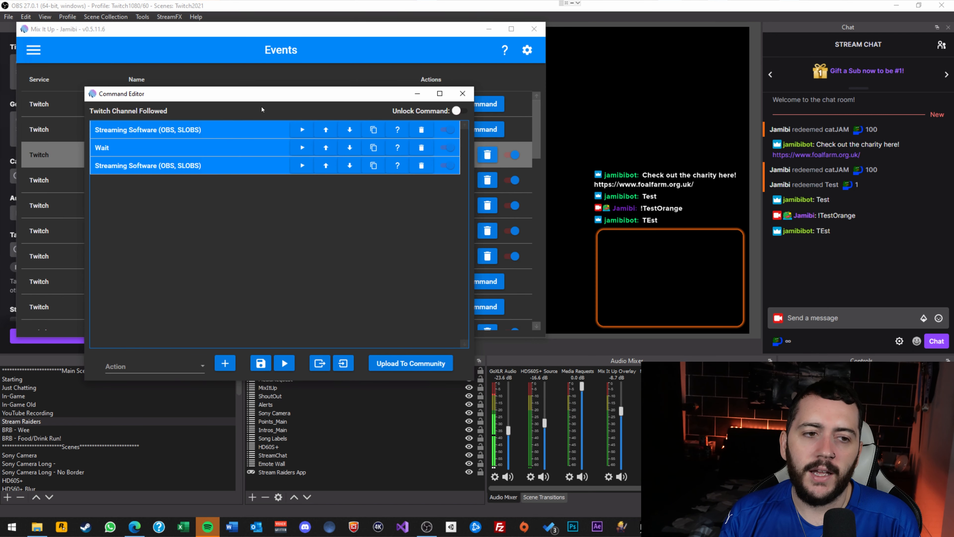
{"action": "left_click", "coordinate": [234, 142]}
{"action": "left_click", "coordinate": [221, 234]}
{"action": "left_click", "coordinate": [237, 221]}
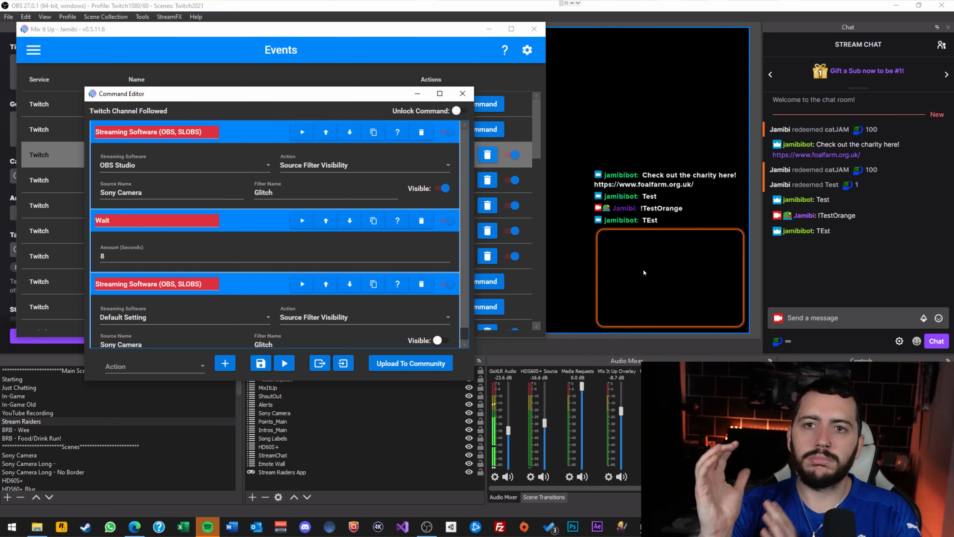
Preview Sony Camera's Glitch filter in OBS, hide it again, and return to the follow-event editor.
{"action": "left_click", "coordinate": [651, 285]}
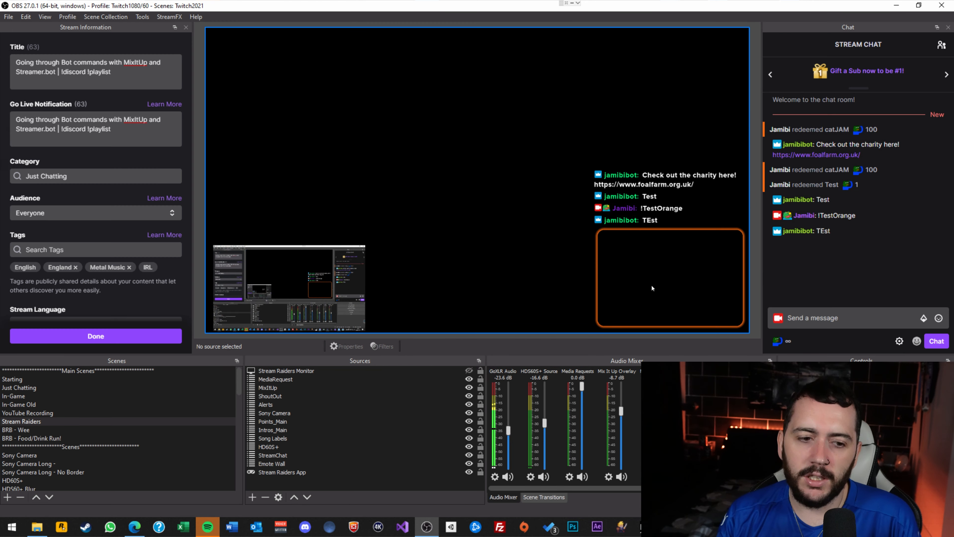
{"action": "left_click", "coordinate": [265, 413]}
{"action": "right_click", "coordinate": [265, 412]}
{"action": "left_click", "coordinate": [292, 404]}
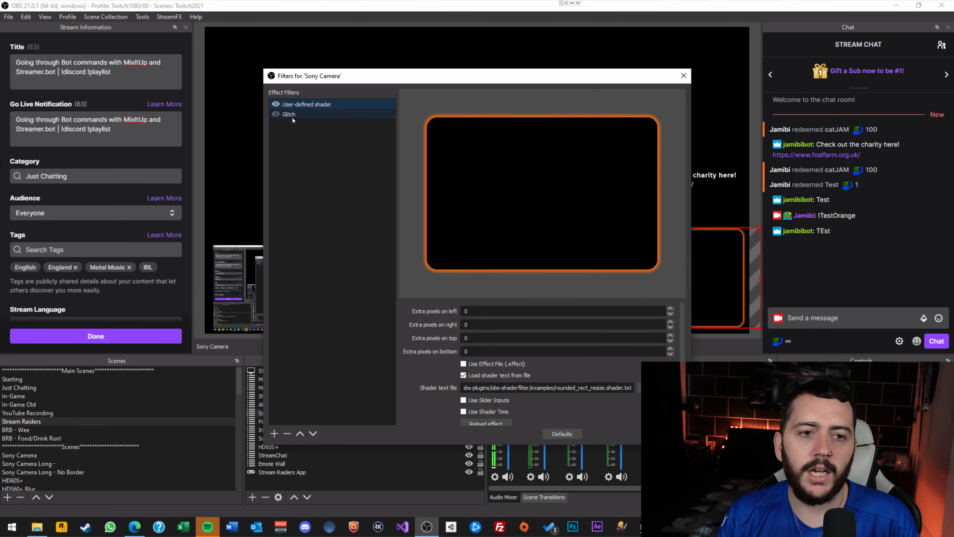
{"action": "left_click", "coordinate": [277, 113]}
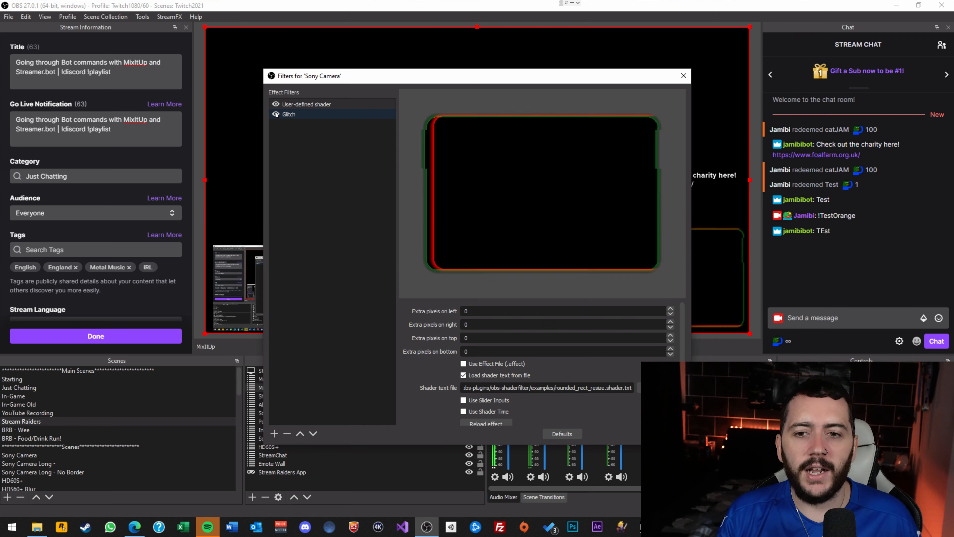
{"action": "left_click", "coordinate": [277, 114]}
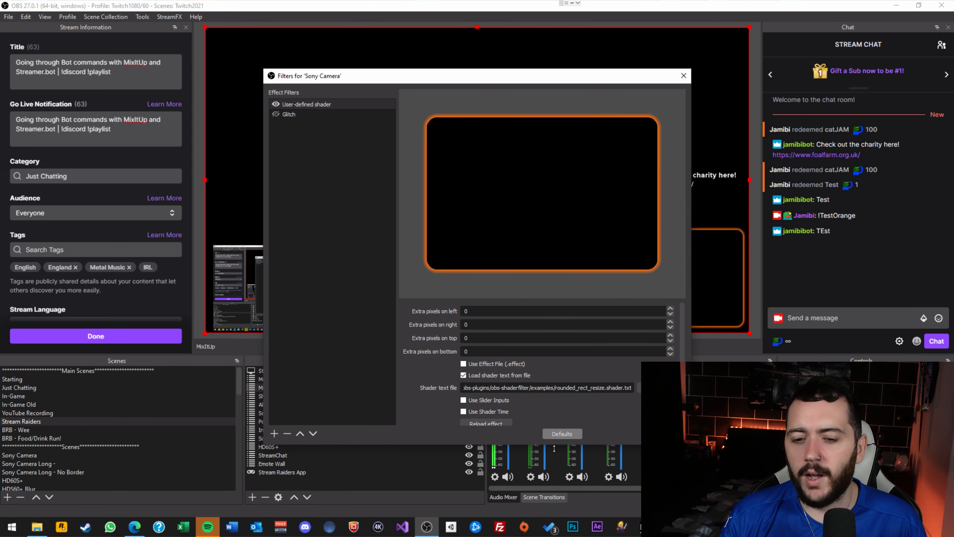
{"action": "left_click", "coordinate": [666, 434]}
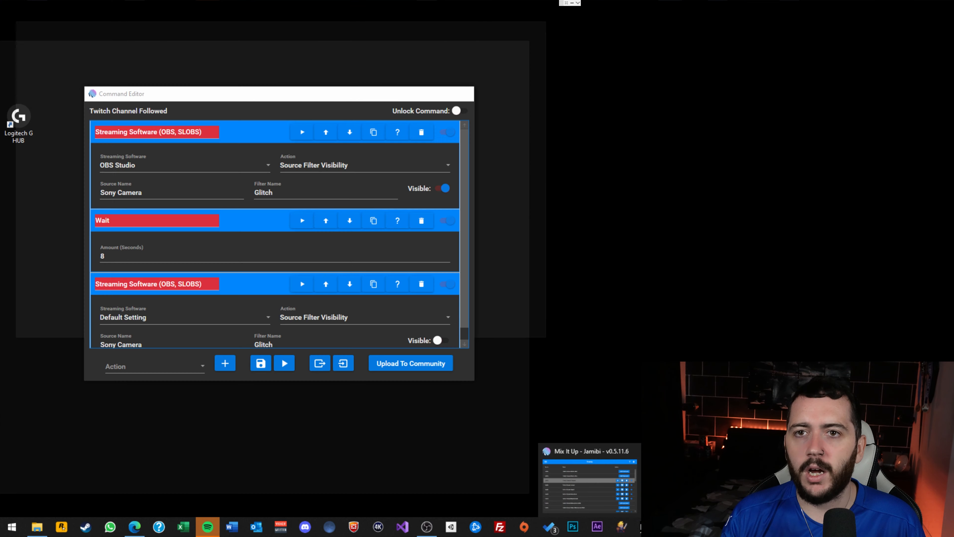
{"action": "left_click", "coordinate": [588, 483]}
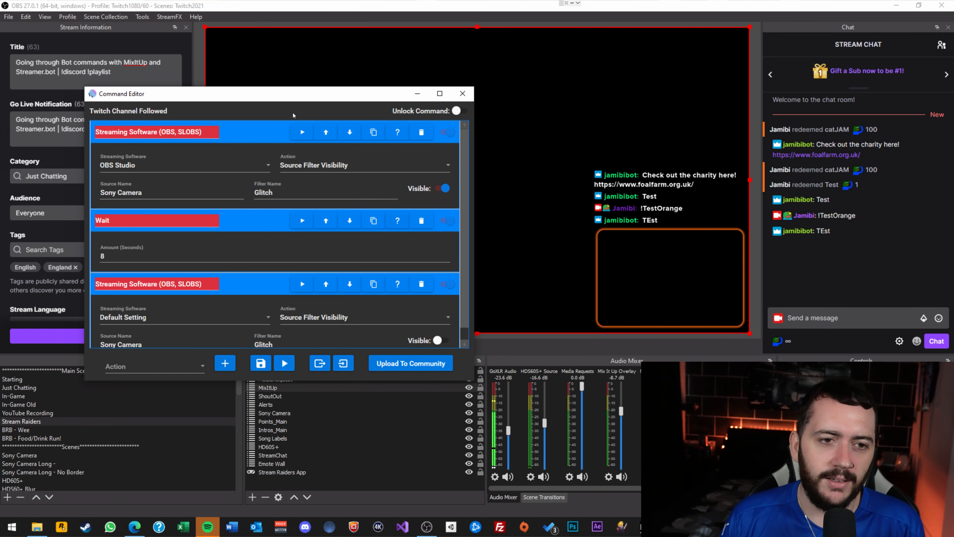
Test-run the Twitch Channel Followed command to play the Glitch effect, then close its editor.
{"action": "left_click_drag", "start_coordinate": [301, 95], "coordinate": [233, 73]}
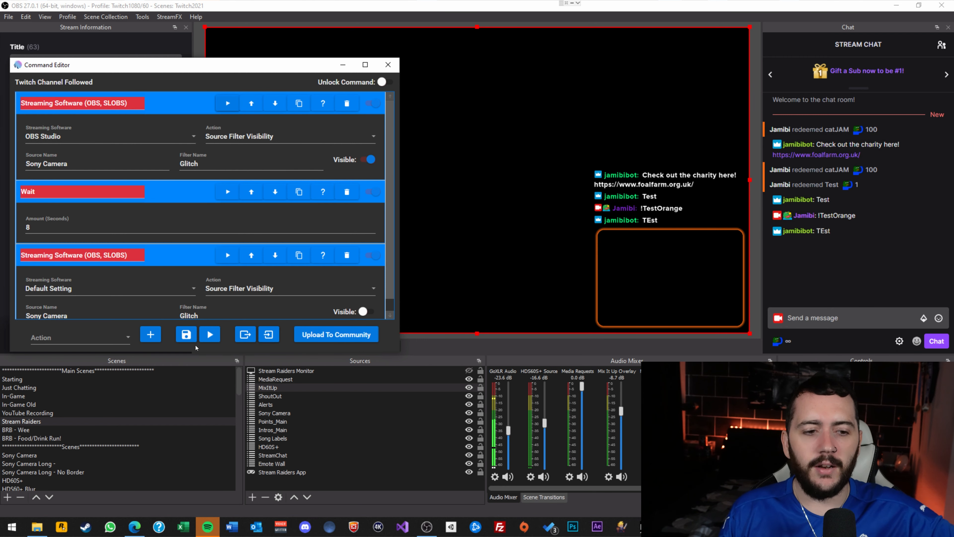
{"action": "left_click", "coordinate": [210, 339]}
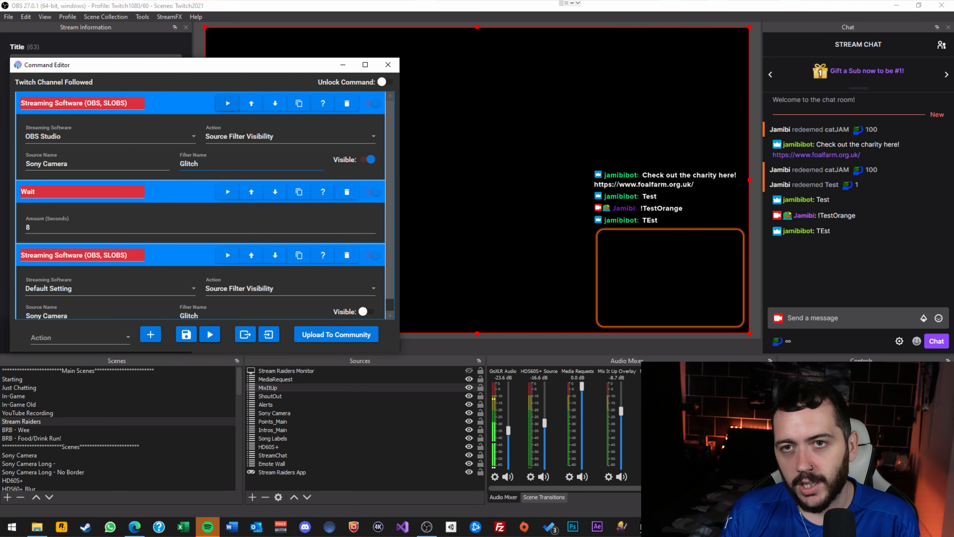
{"action": "left_click", "coordinate": [388, 65]}
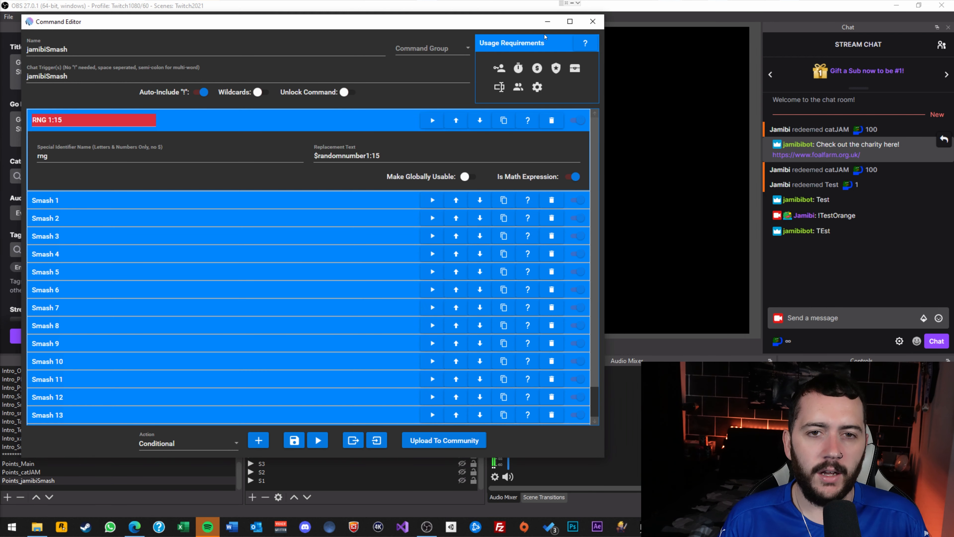
Move the jamibiSmash command editor window into view.
{"action": "left_click_drag", "start_coordinate": [558, 19], "coordinate": [646, 35]}
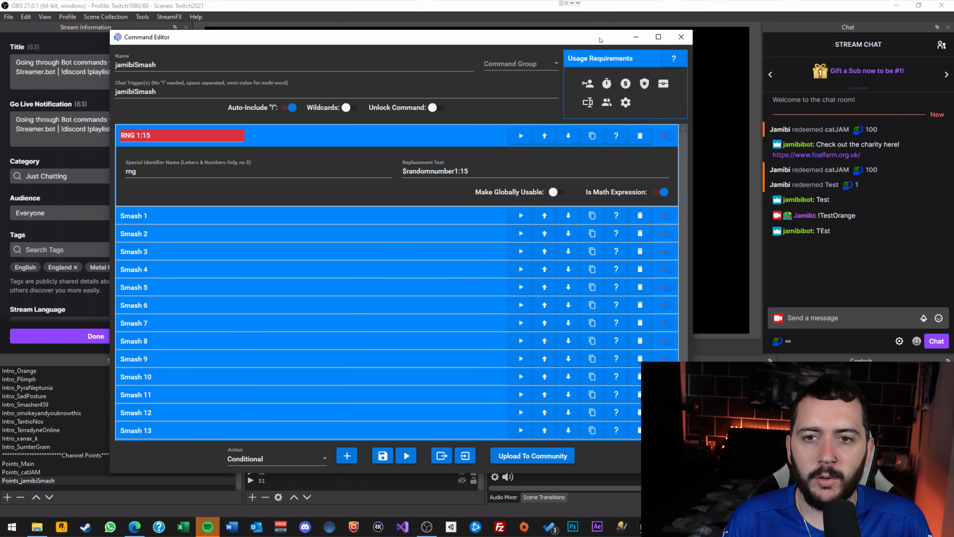
Close the jamibiSmash editor and go to the Channel Points page through the navigation menu.
{"action": "left_click", "coordinate": [681, 37]}
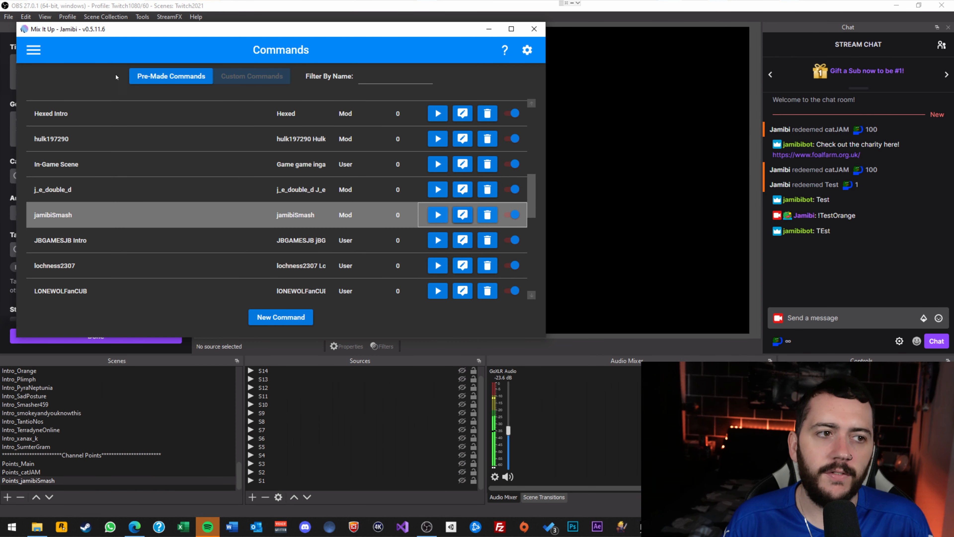
{"action": "left_click", "coordinate": [33, 49]}
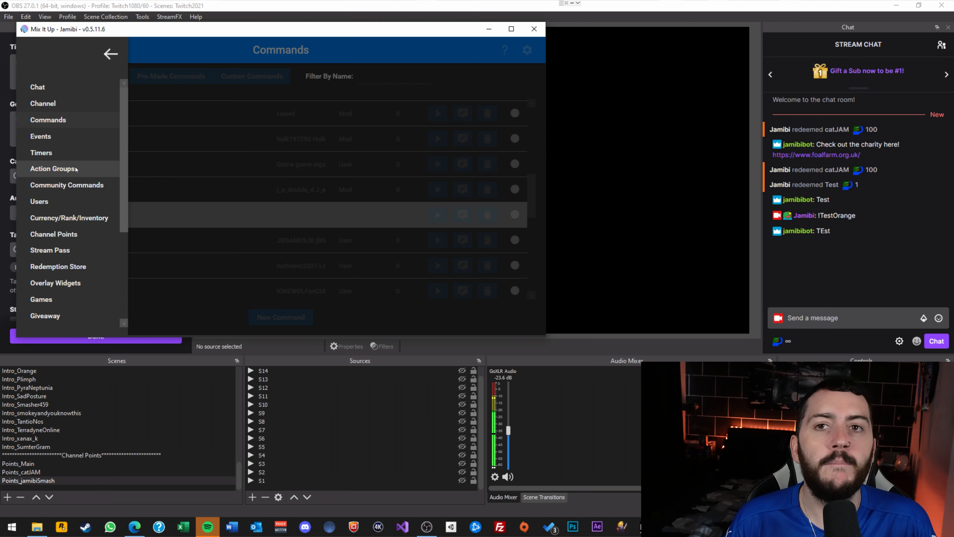
{"action": "scroll", "coordinate": [75, 169], "scroll_direction": "down", "scroll_amount": 2}
{"action": "scroll", "coordinate": [72, 161], "scroll_direction": "up", "scroll_amount": 2}
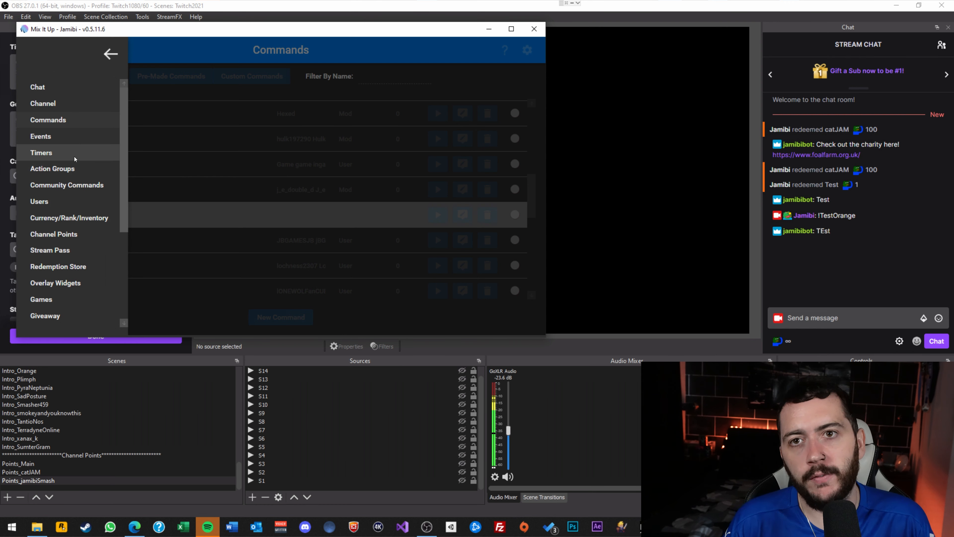
{"action": "scroll", "coordinate": [127, 169], "scroll_direction": "down", "scroll_amount": 5}
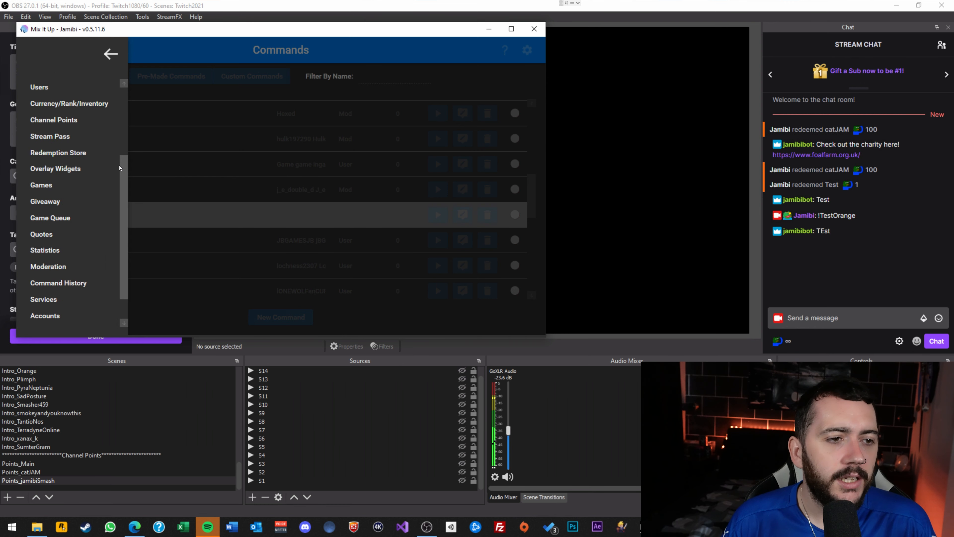
{"action": "left_click", "coordinate": [47, 122]}
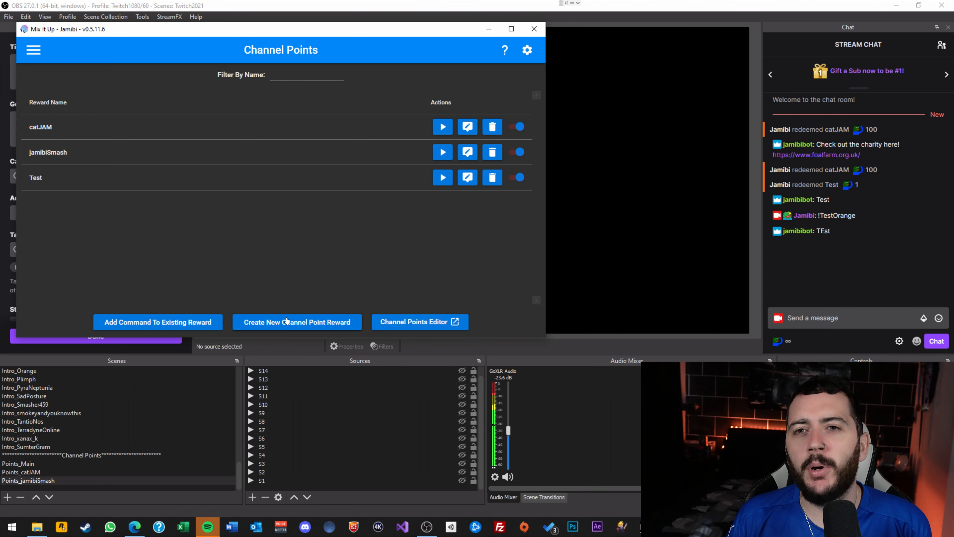
In OBS chat, open the channel rewards list and find jamibiSmash at 220 points.
{"action": "left_click", "coordinate": [788, 345]}
{"action": "left_click", "coordinate": [788, 345]}
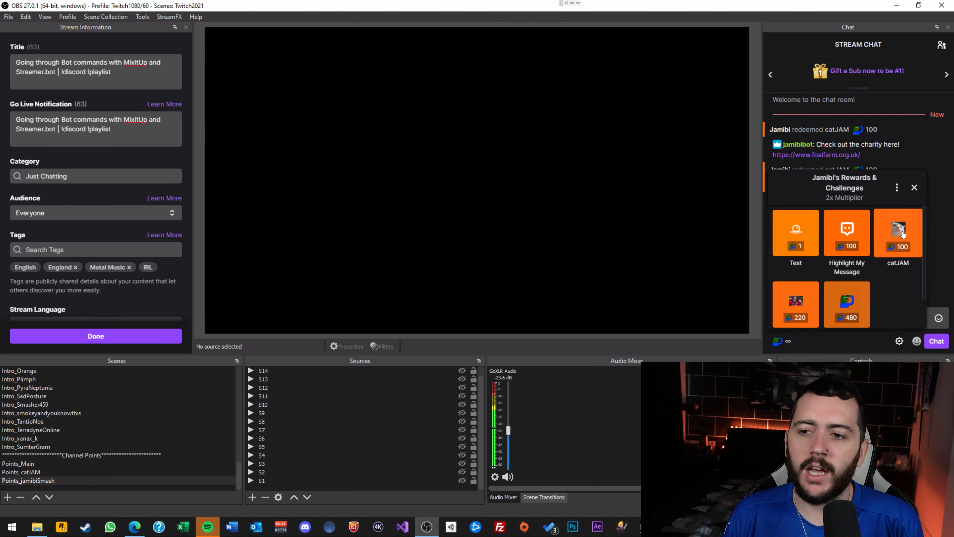
{"action": "scroll", "coordinate": [796, 240], "scroll_direction": "down", "scroll_amount": 1}
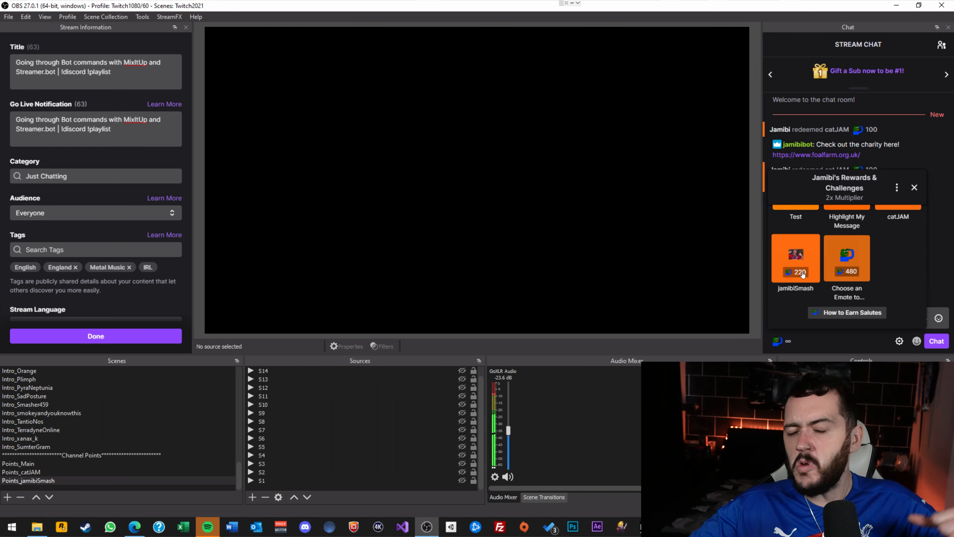
{"action": "scroll", "coordinate": [912, 237], "scroll_direction": "up", "scroll_amount": 1}
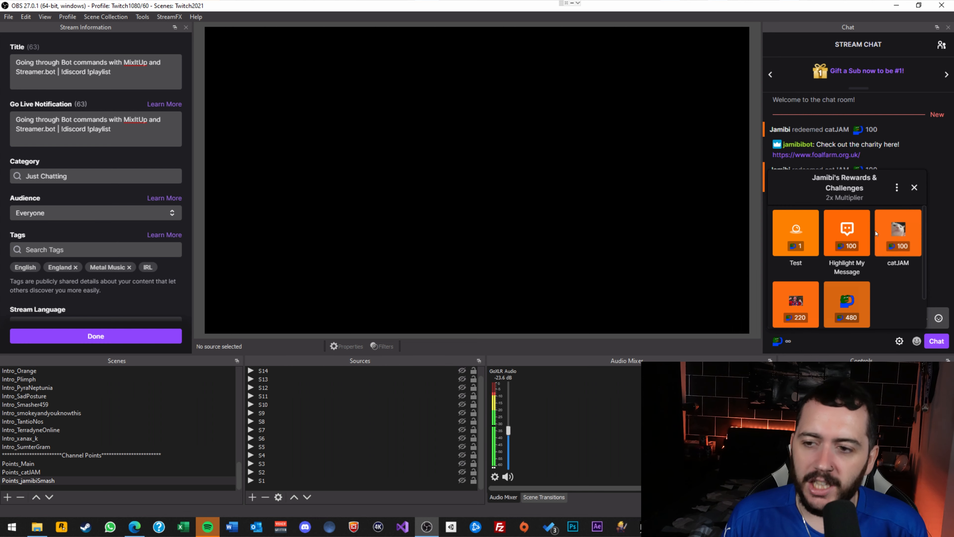
{"action": "scroll", "coordinate": [913, 238], "scroll_direction": "down", "scroll_amount": 1}
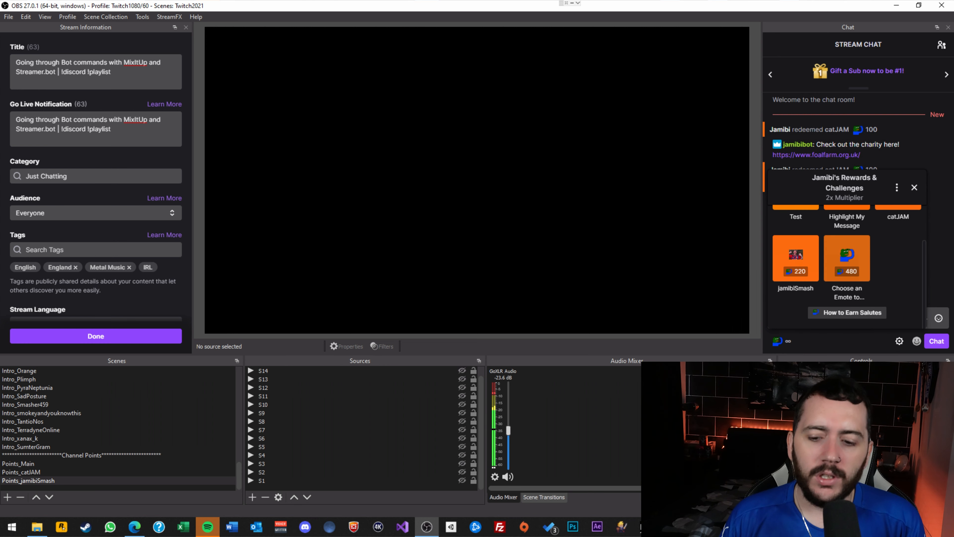
{"action": "left_click", "coordinate": [670, 527]}
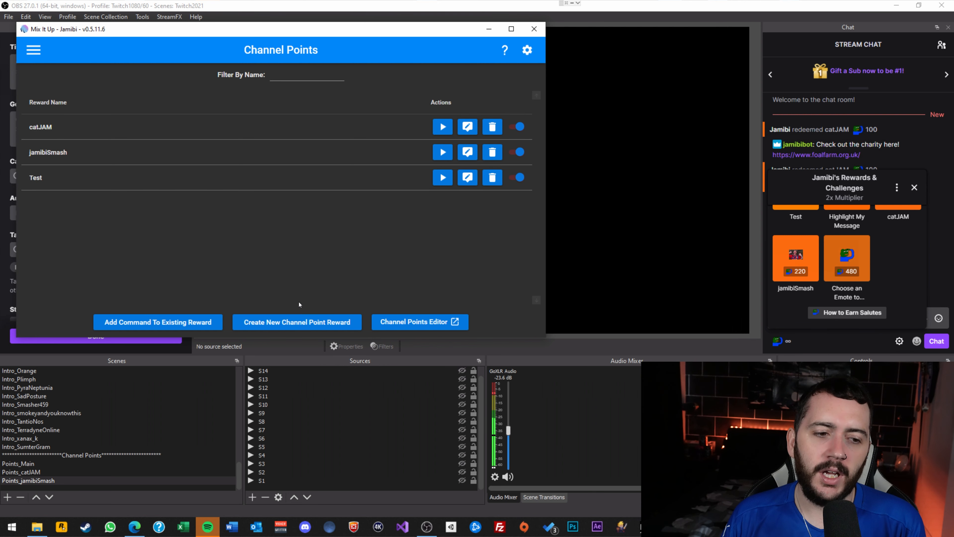
Delete the Test reward's command and start adding a new command to the existing Test reward.
{"action": "left_click", "coordinate": [490, 184]}
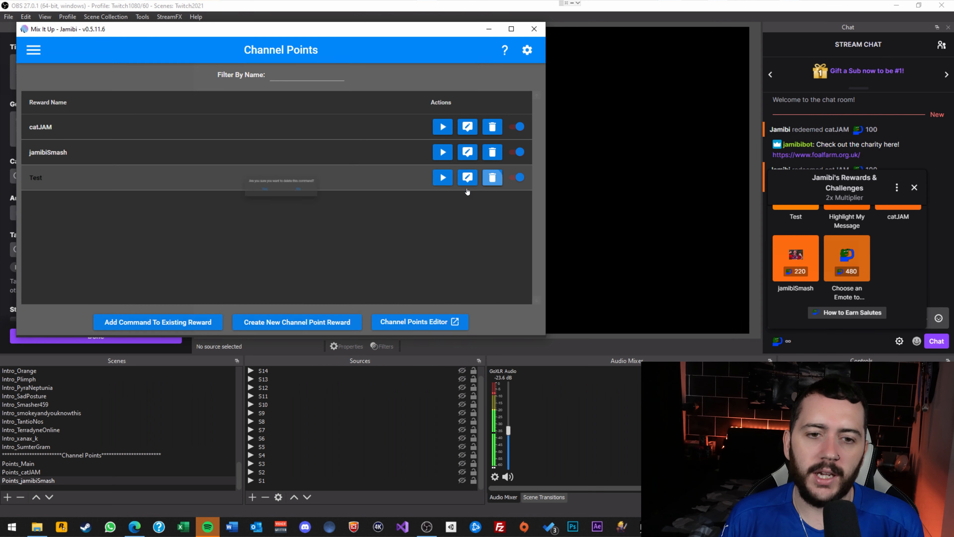
{"action": "left_click", "coordinate": [243, 193]}
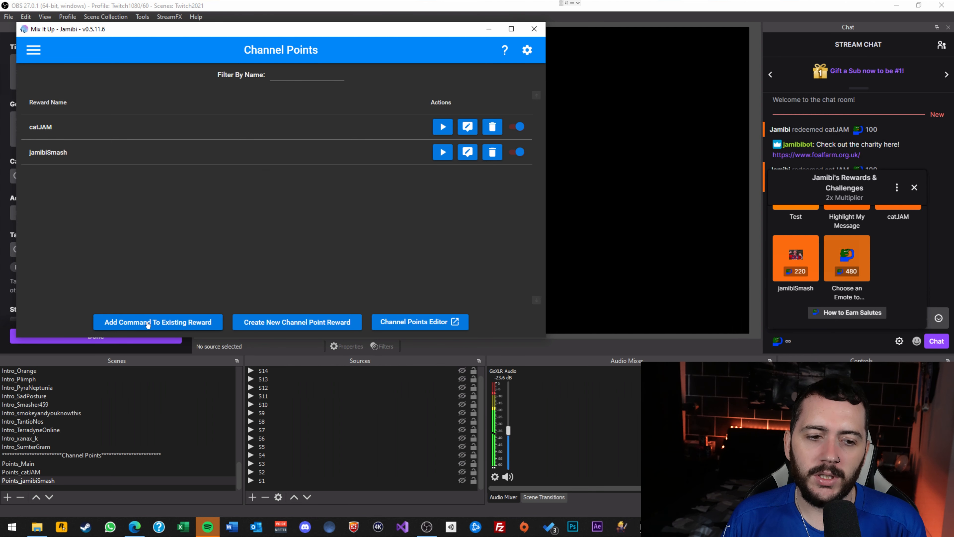
{"action": "left_click", "coordinate": [178, 324]}
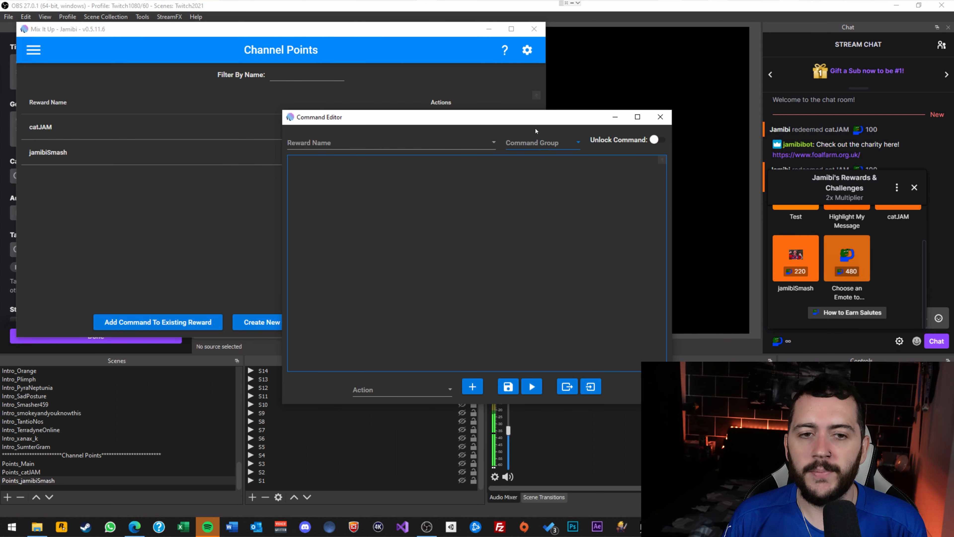
{"action": "left_click", "coordinate": [390, 143]}
{"action": "left_click", "coordinate": [306, 193]}
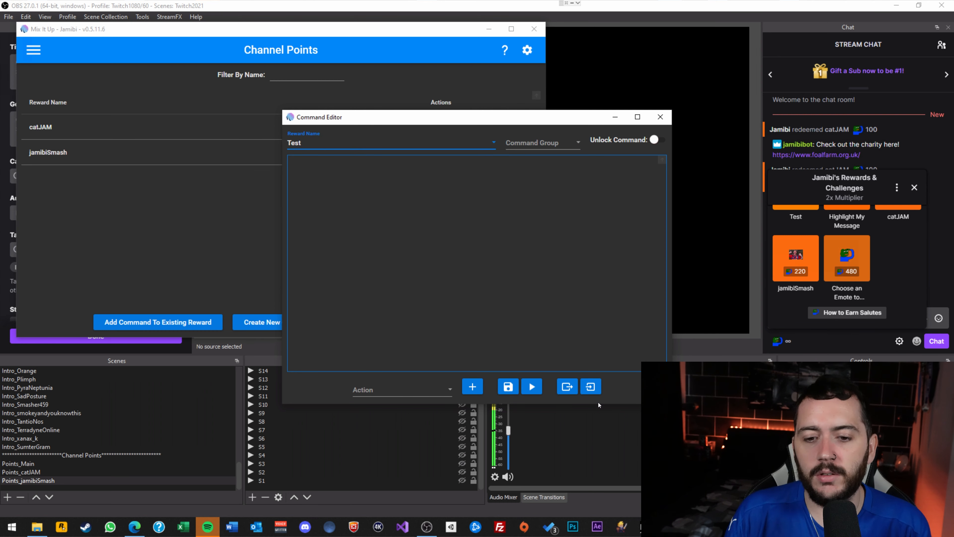
Import the saved catJAM command from Twitch > Channel Points > catJAM and save it for Test.
{"action": "left_click", "coordinate": [592, 387]}
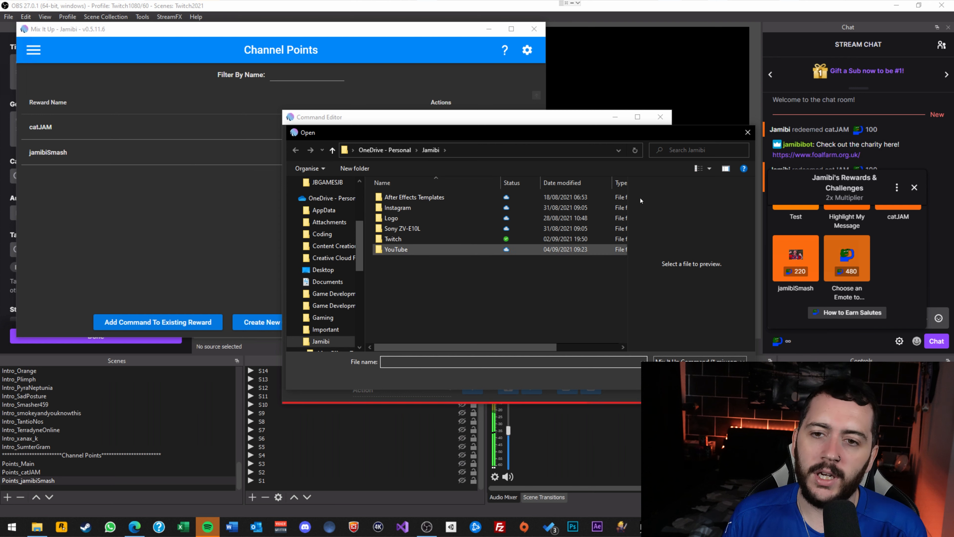
{"action": "double_click", "coordinate": [409, 239]}
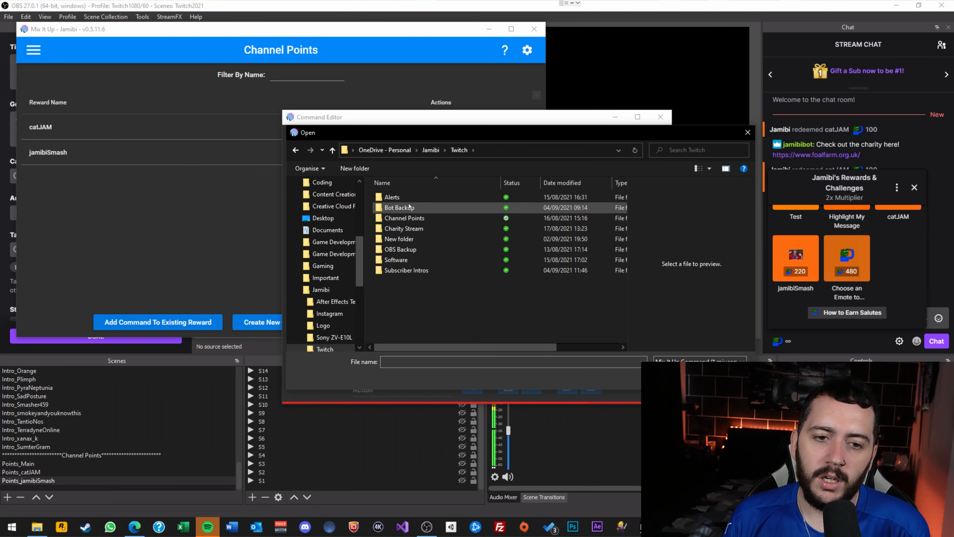
{"action": "left_click", "coordinate": [413, 219]}
{"action": "double_click", "coordinate": [413, 220]}
{"action": "double_click", "coordinate": [403, 208]}
{"action": "double_click", "coordinate": [403, 207]}
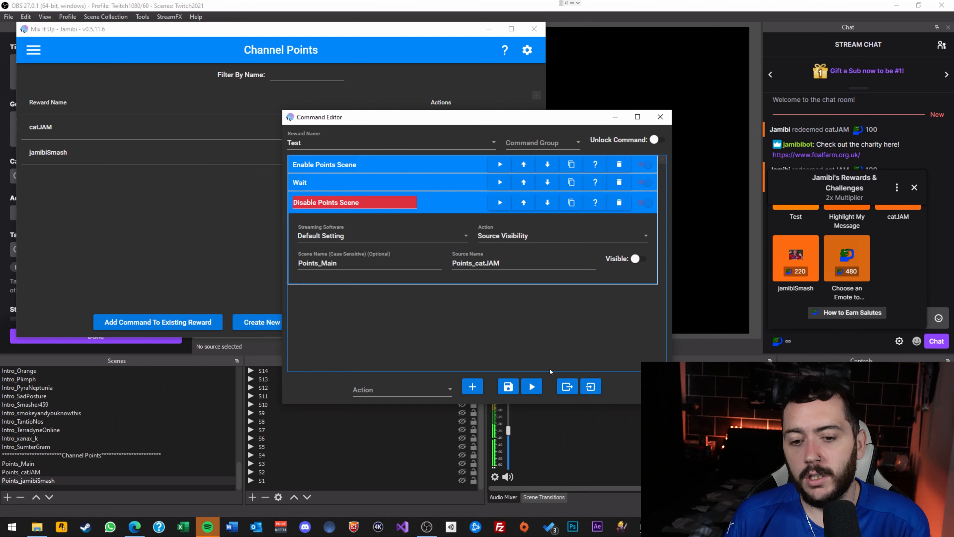
{"action": "left_click", "coordinate": [507, 386]}
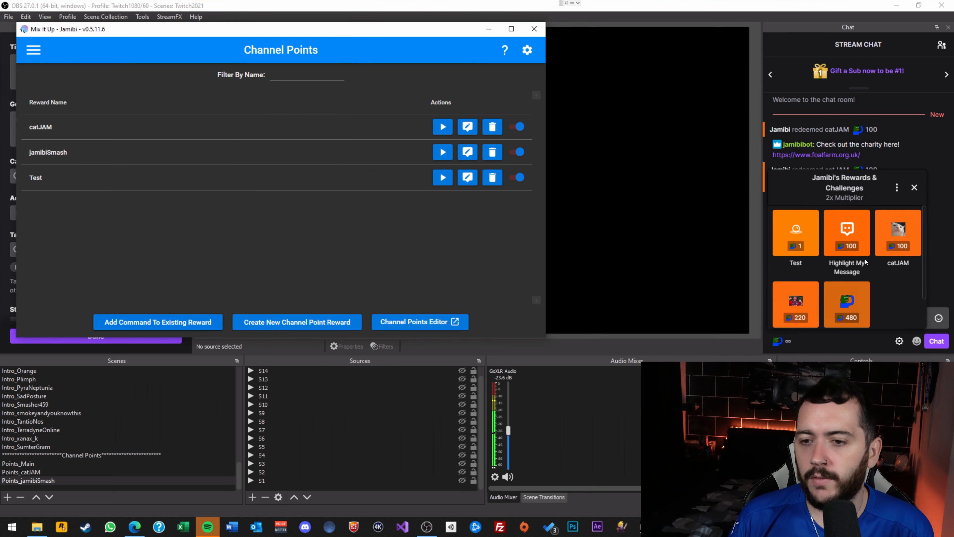
Redeem the Test reward from the OBS chat rewards popup.
{"action": "left_click", "coordinate": [796, 233]}
{"action": "left_click", "coordinate": [861, 316]}
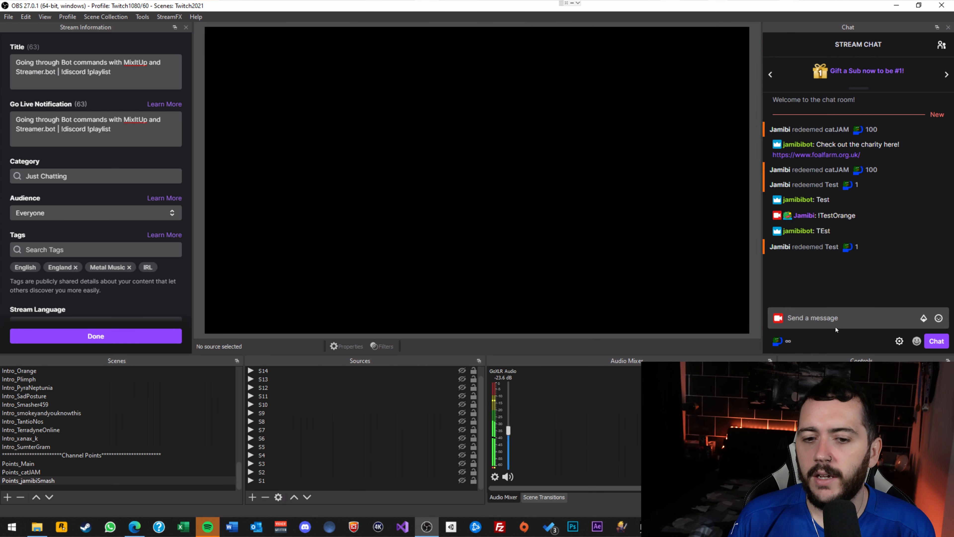
{"action": "scroll", "coordinate": [72, 414], "scroll_direction": "up", "scroll_amount": 10}
{"action": "scroll", "coordinate": [72, 401], "scroll_direction": "up", "scroll_amount": 5}
Switch OBS to the In-Game scene.
{"action": "left_click", "coordinate": [71, 396]}
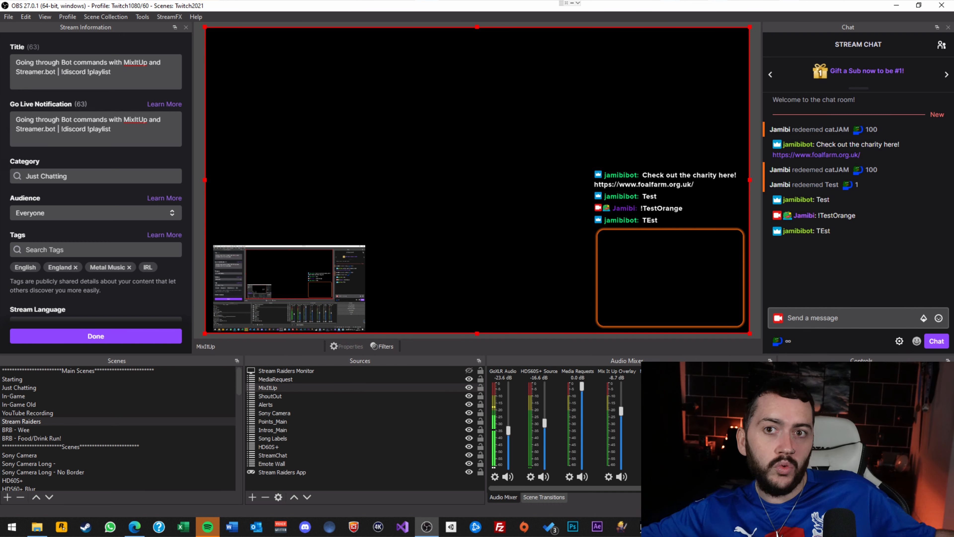
{"action": "scroll", "coordinate": [178, 462], "scroll_direction": "down", "scroll_amount": 12}
{"action": "scroll", "coordinate": [178, 463], "scroll_direction": "down", "scroll_amount": 4}
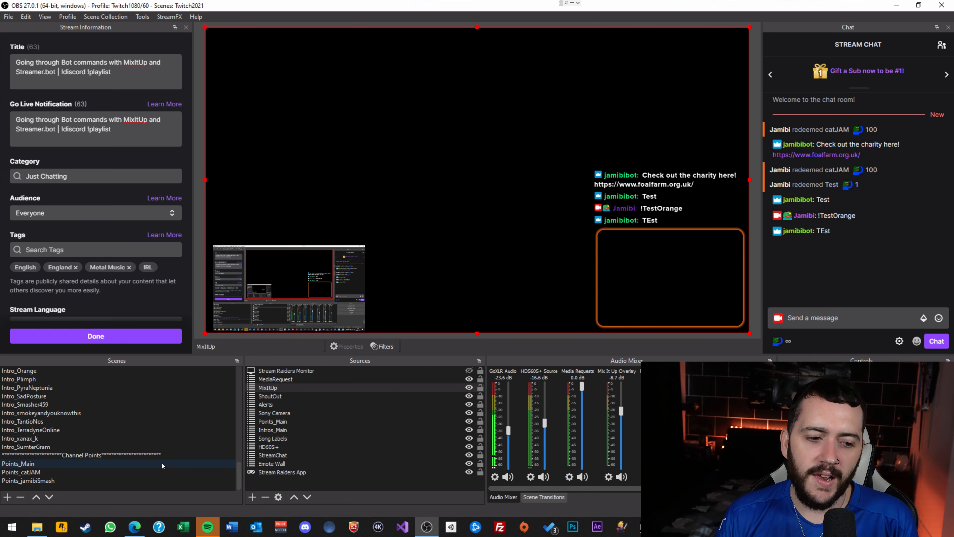
Switch to the Points_jamibiSmash scene and briefly show, then hide, source S9.
{"action": "left_click", "coordinate": [114, 484]}
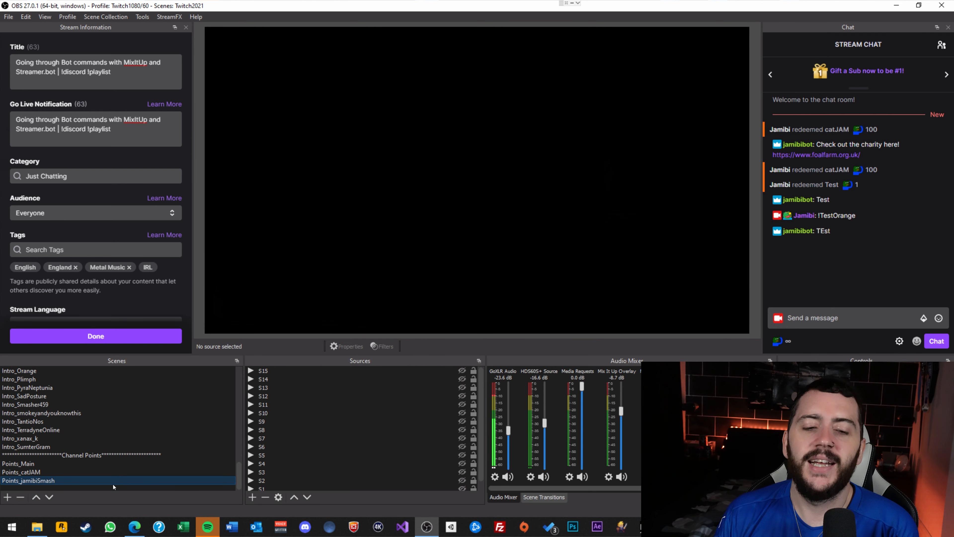
{"action": "scroll", "coordinate": [380, 385], "scroll_direction": "down", "scroll_amount": 1}
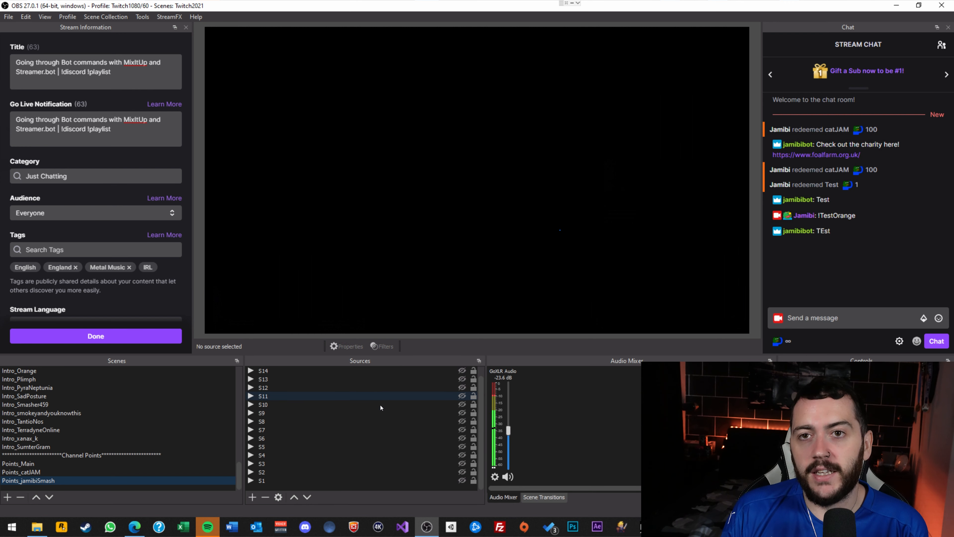
{"action": "scroll", "coordinate": [368, 414], "scroll_direction": "up", "scroll_amount": 1}
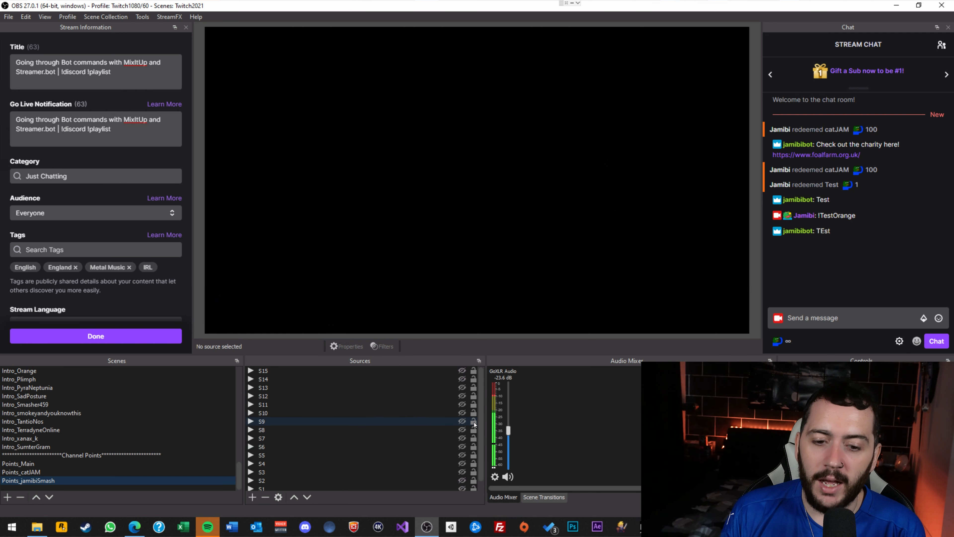
{"action": "left_click", "coordinate": [462, 421]}
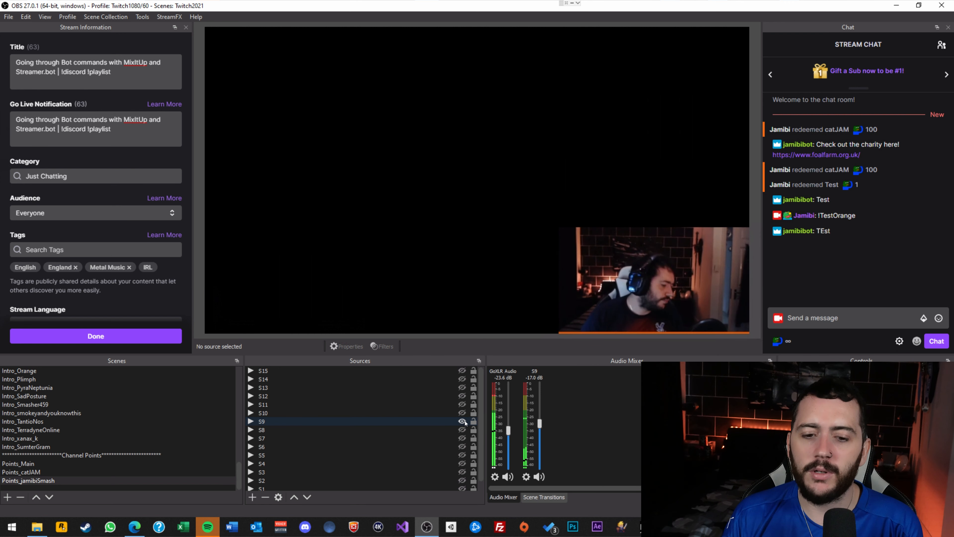
{"action": "left_click", "coordinate": [463, 421]}
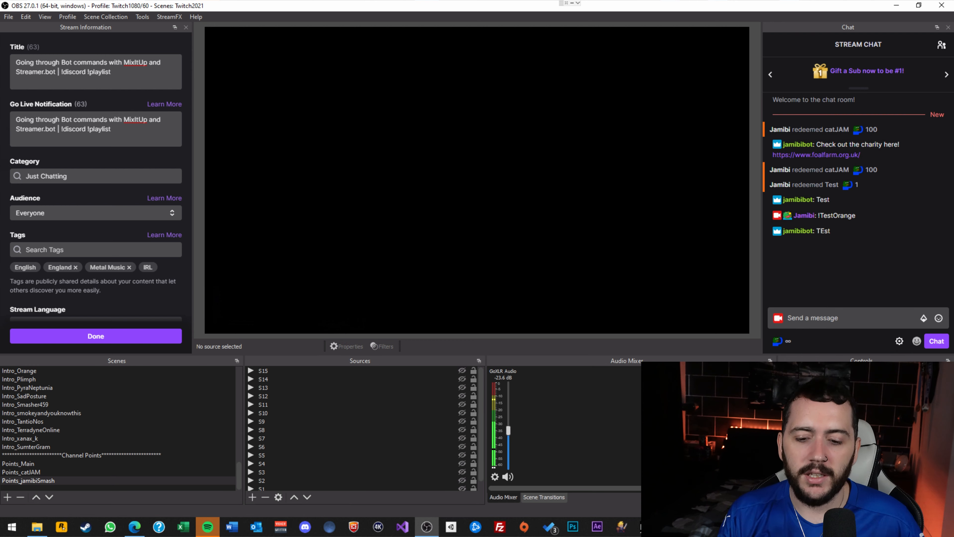
Bring Mix It Up forward and navigate via Action Groups to the Commands list.
{"action": "mouse_move", "coordinate": [646, 527]}
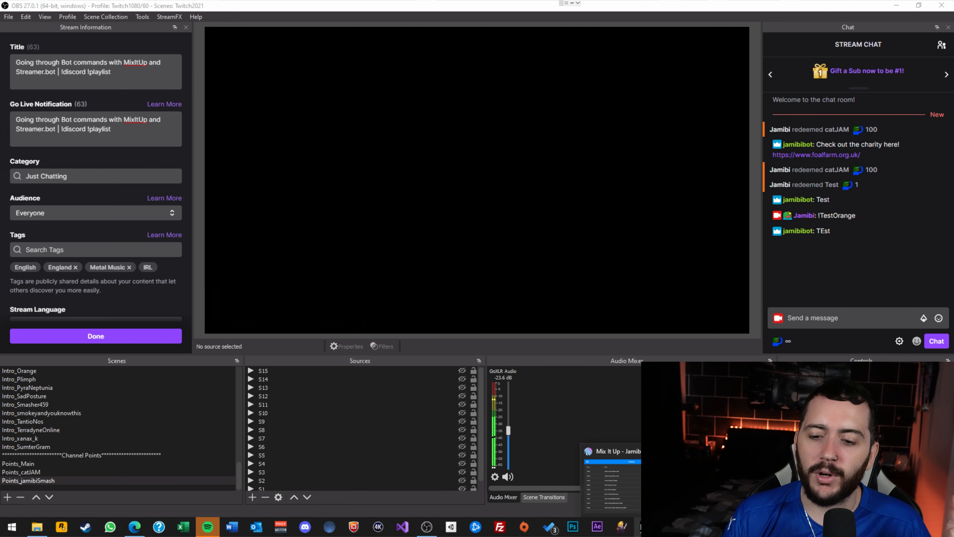
{"action": "left_click", "coordinate": [612, 485]}
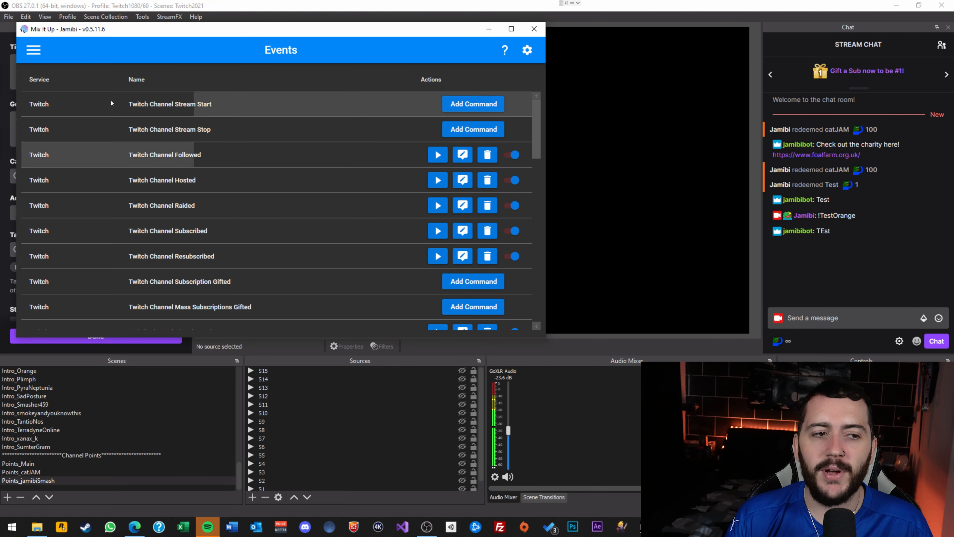
{"action": "left_click", "coordinate": [34, 50]}
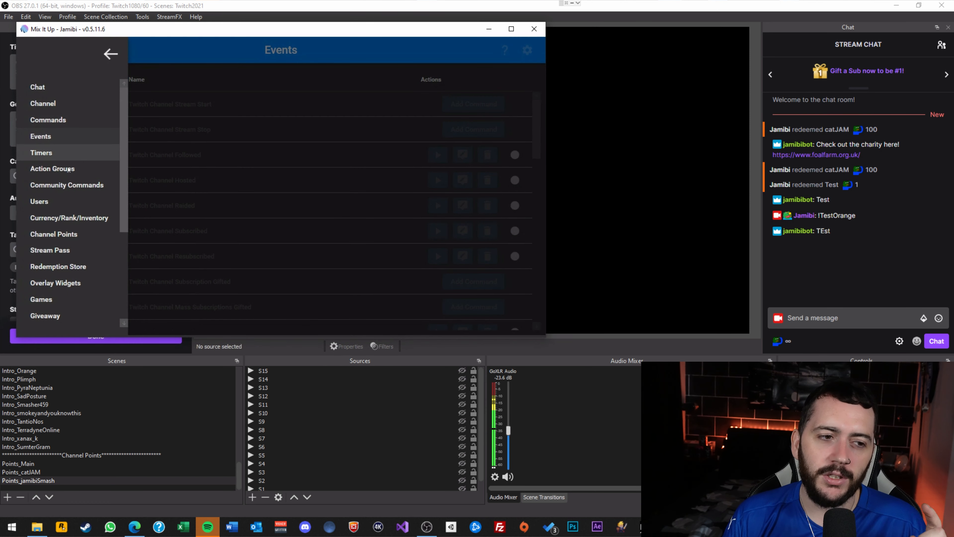
{"action": "left_click", "coordinate": [69, 170]}
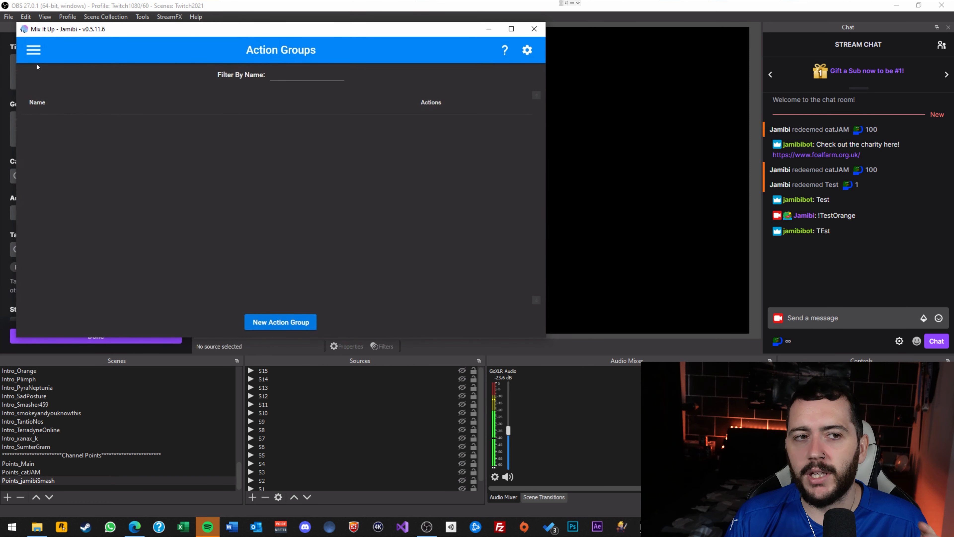
{"action": "left_click", "coordinate": [34, 50]}
{"action": "left_click", "coordinate": [85, 118]}
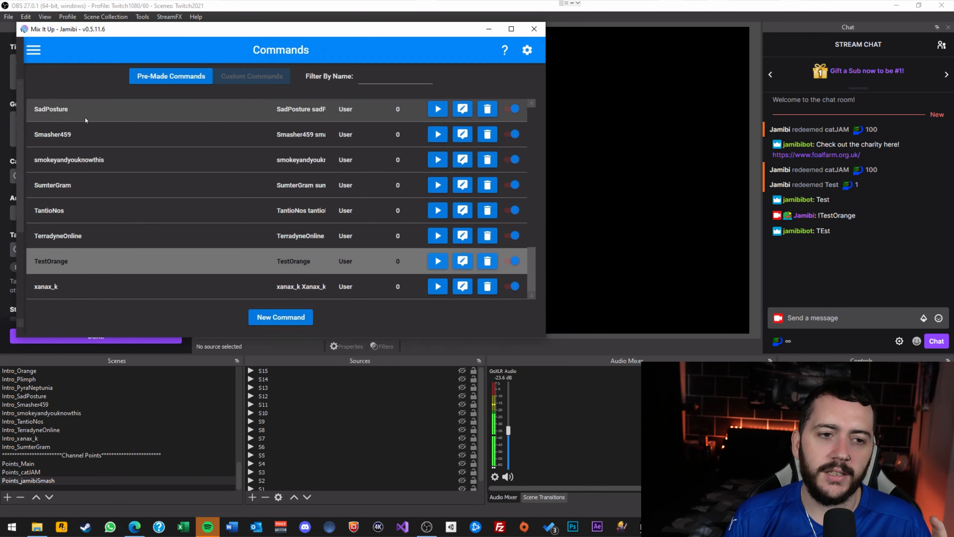
{"action": "scroll", "coordinate": [212, 239], "scroll_direction": "up", "scroll_amount": 10}
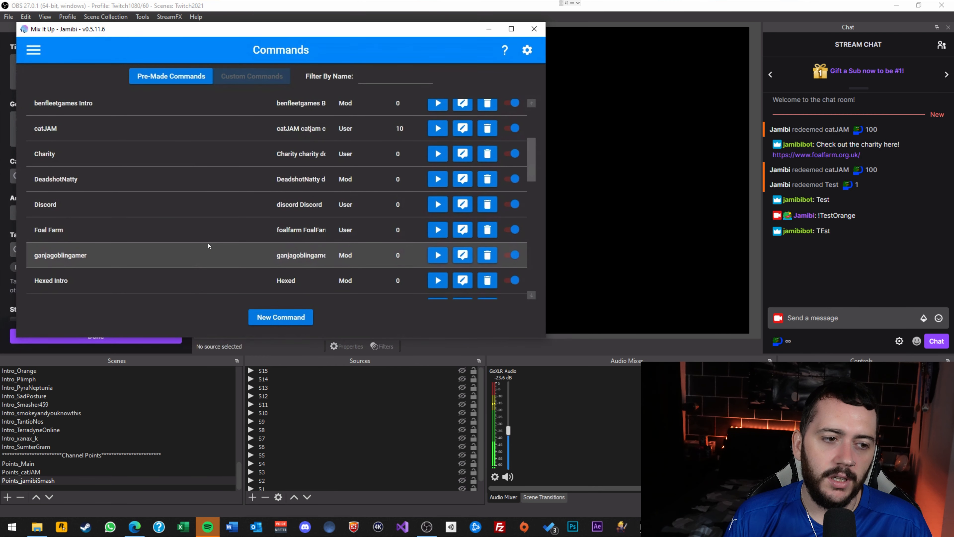
{"action": "scroll", "coordinate": [209, 244], "scroll_direction": "down", "scroll_amount": 5}
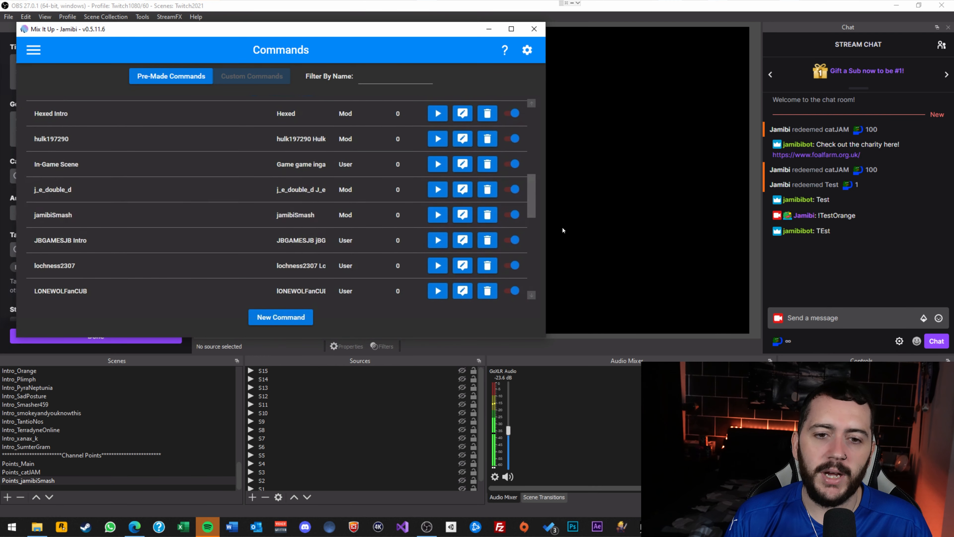
Open jamibiSmash for editing and change the rng replacement text from $randomnumber1:14 to $randomnumber1:15.
{"action": "left_click", "coordinate": [462, 214]}
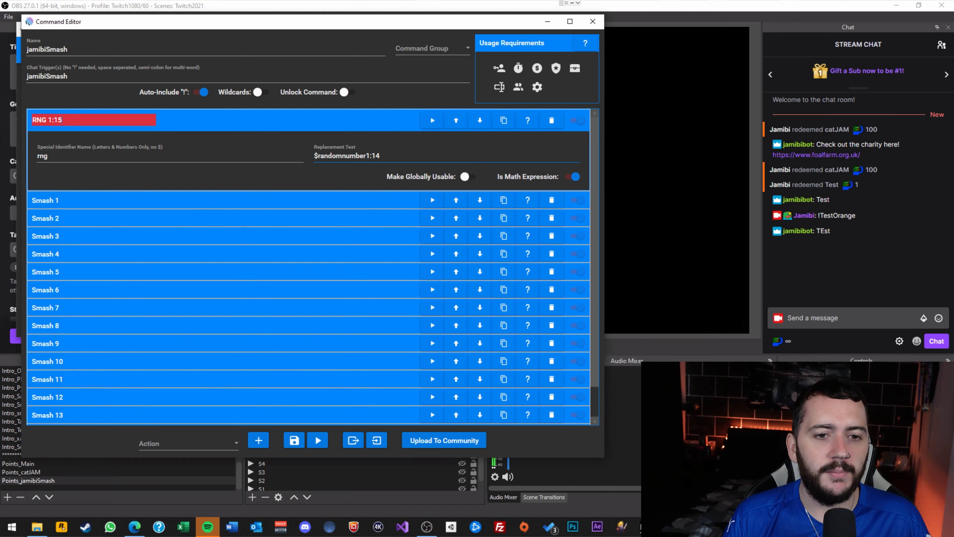
{"action": "left_click", "coordinate": [399, 155]}
{"action": "key", "text": "BackSpace"}
{"action": "type", "text": "5"}
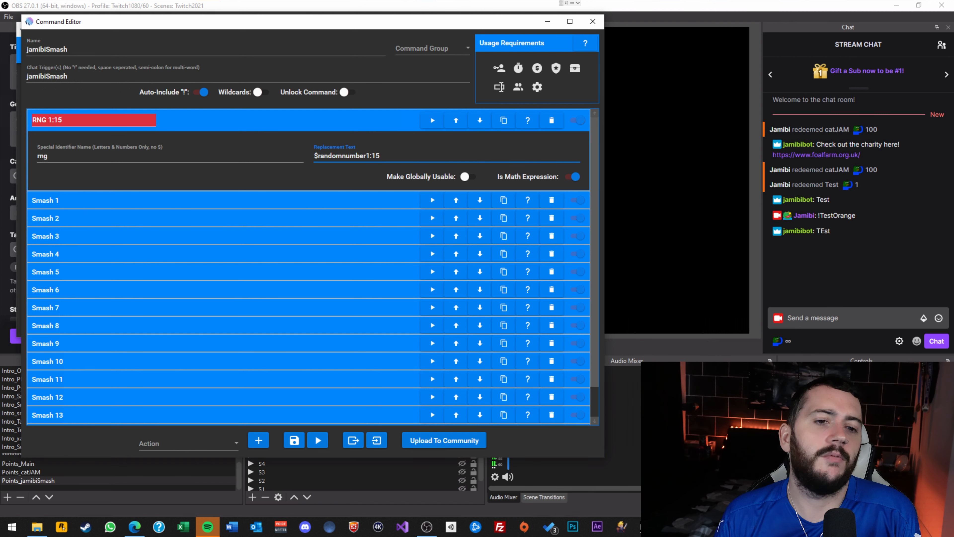
{"action": "scroll", "coordinate": [419, 202], "scroll_direction": "down", "scroll_amount": 1}
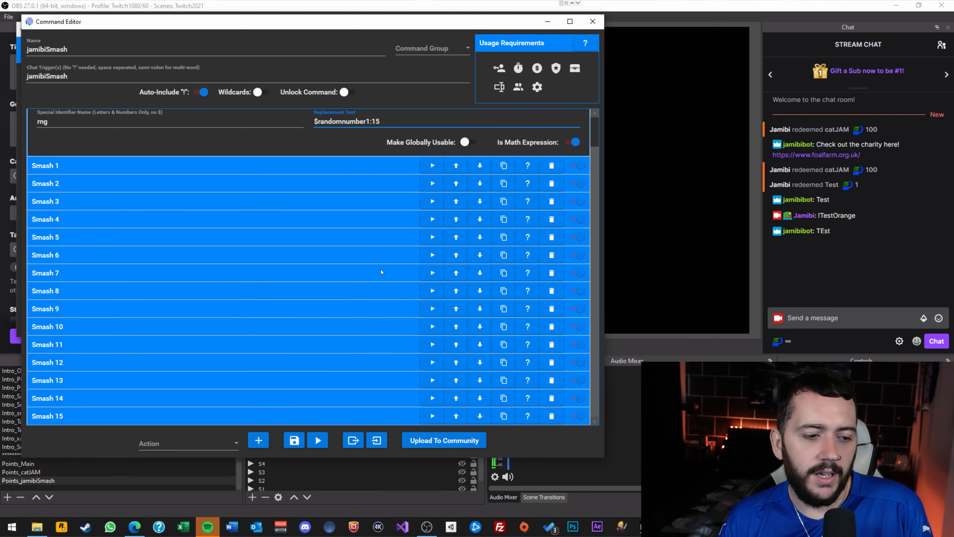
{"action": "scroll", "coordinate": [319, 355], "scroll_direction": "up", "scroll_amount": 1}
{"action": "scroll", "coordinate": [324, 342], "scroll_direction": "down", "scroll_amount": 1}
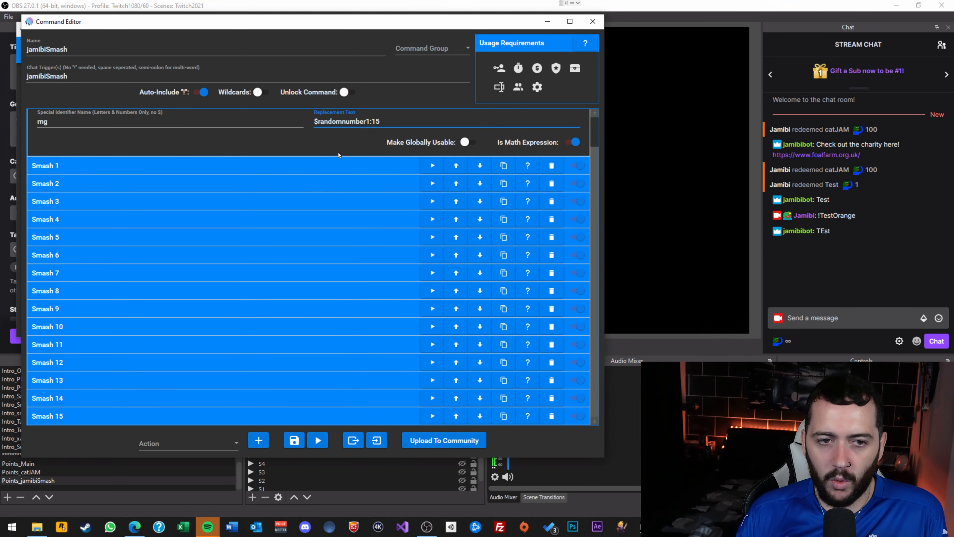
Expand Smash 1 to check its condition, recheck the rng text, then collapse RNG 1:15 and Smash 1.
{"action": "left_click", "coordinate": [331, 163]}
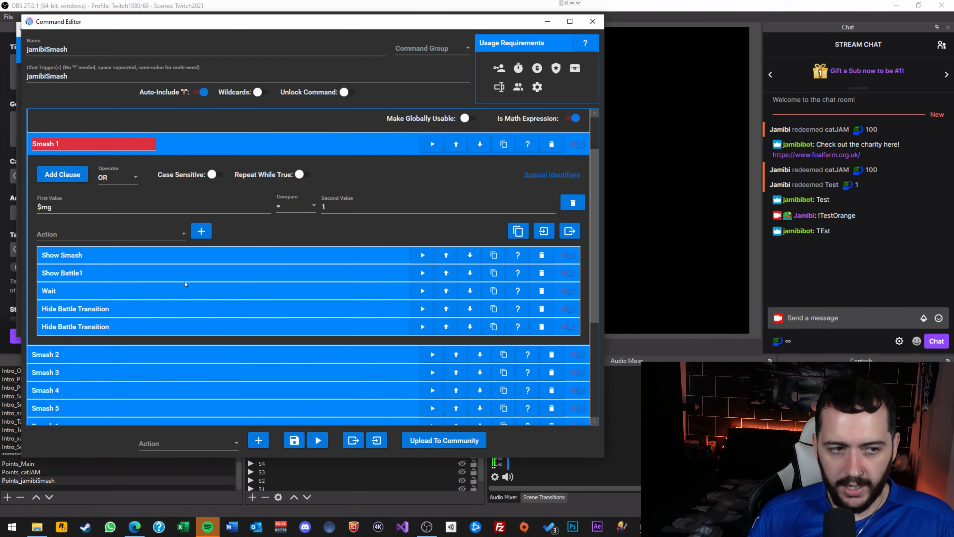
{"action": "scroll", "coordinate": [324, 231], "scroll_direction": "up", "scroll_amount": 1}
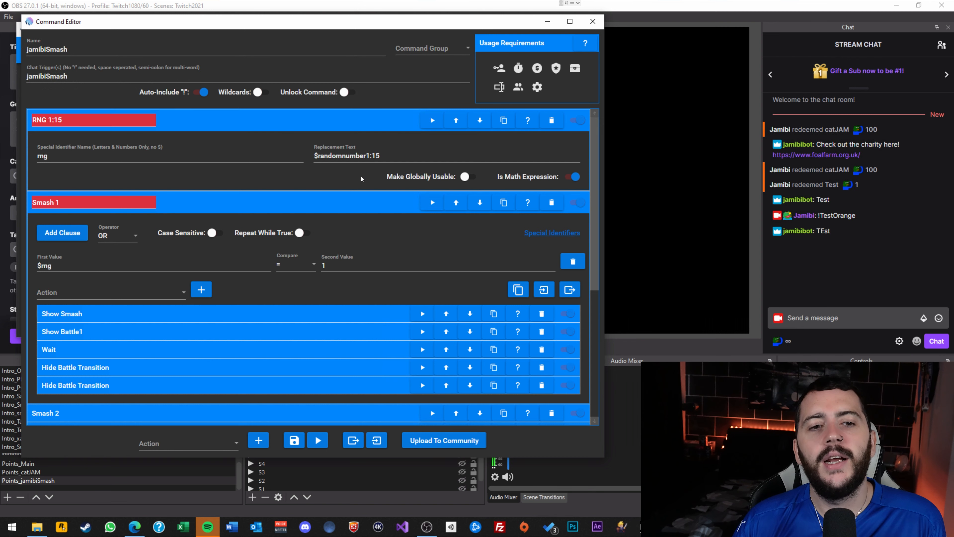
{"action": "left_click", "coordinate": [328, 156]}
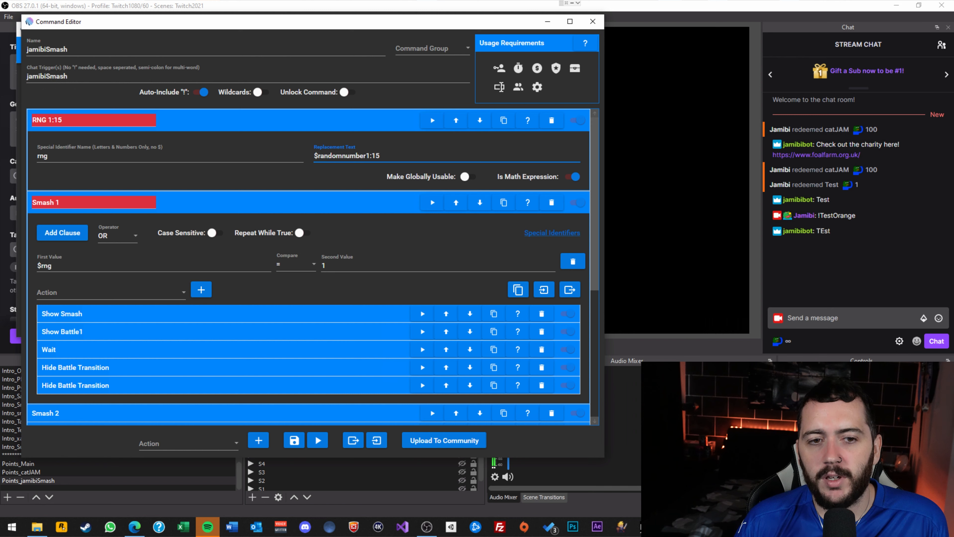
{"action": "key", "text": "ctrl+a"}
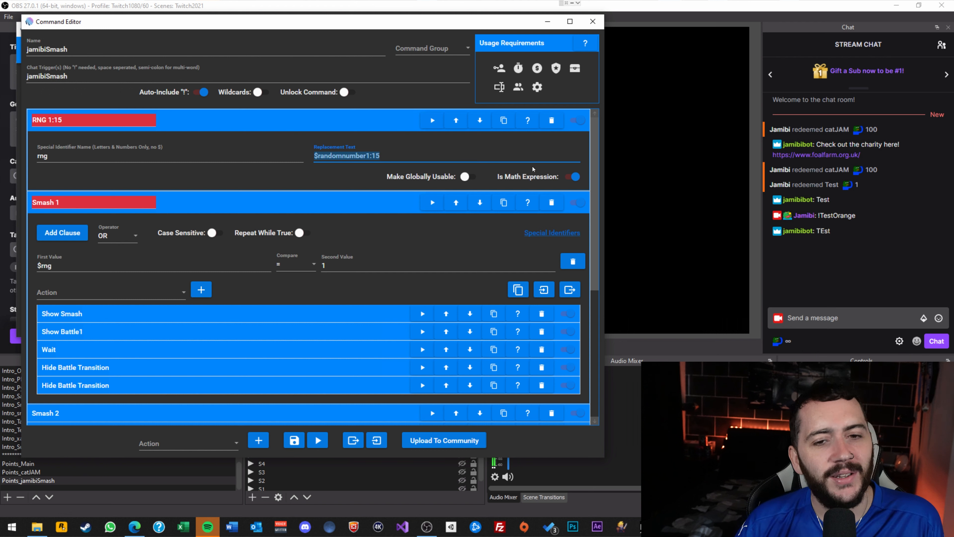
{"action": "left_click", "coordinate": [412, 155]}
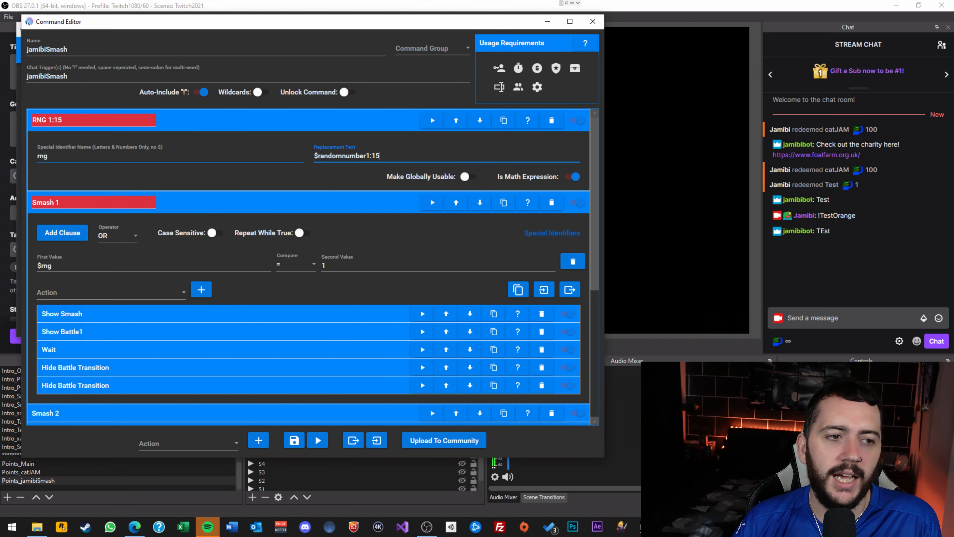
{"action": "left_click", "coordinate": [351, 127]}
{"action": "left_click", "coordinate": [298, 137]}
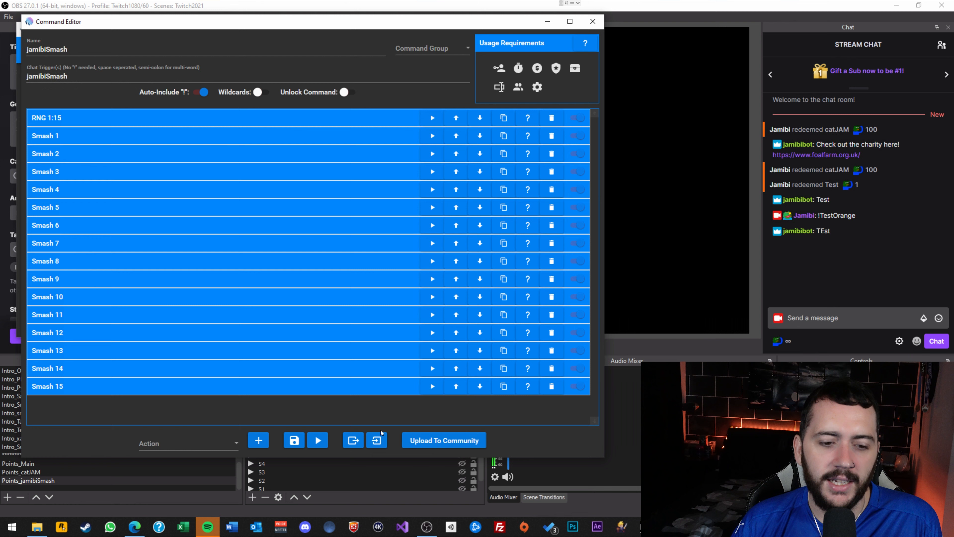
Browse the action type list and briefly re-check the RNG 1:15 action.
{"action": "left_click", "coordinate": [231, 436]}
{"action": "scroll", "coordinate": [212, 368], "scroll_direction": "down", "scroll_amount": 1}
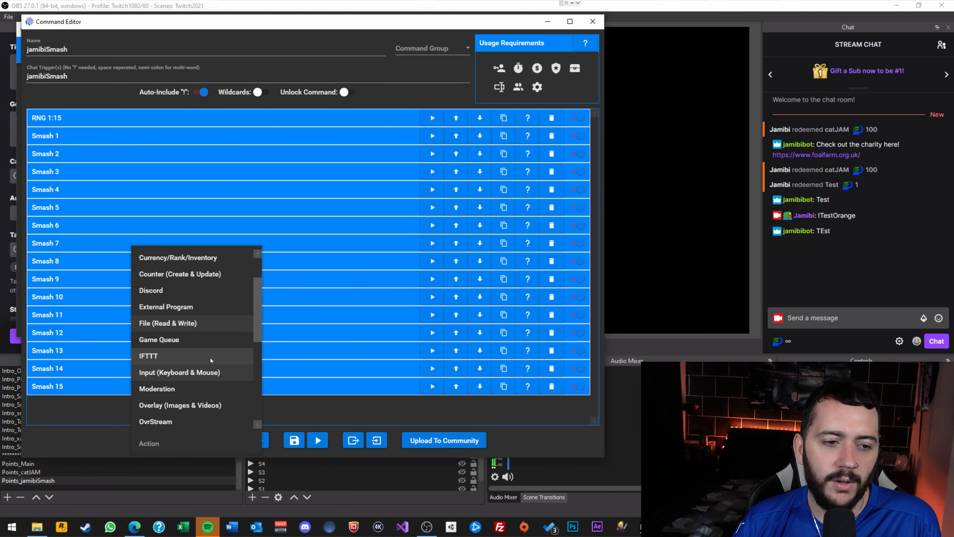
{"action": "scroll", "coordinate": [254, 341], "scroll_direction": "down", "scroll_amount": 2}
{"action": "left_click_drag", "start_coordinate": [252, 391], "coordinate": [264, 275]}
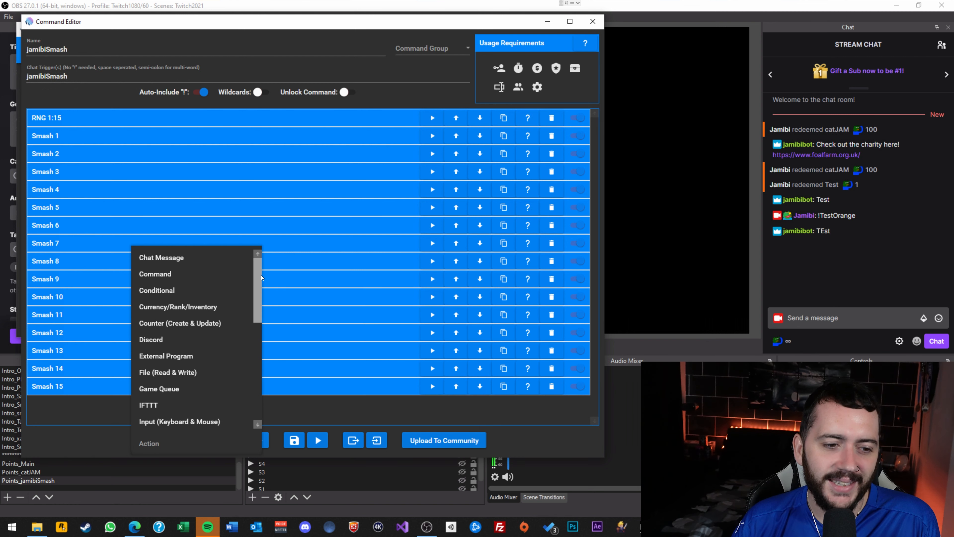
{"action": "left_click", "coordinate": [421, 118]}
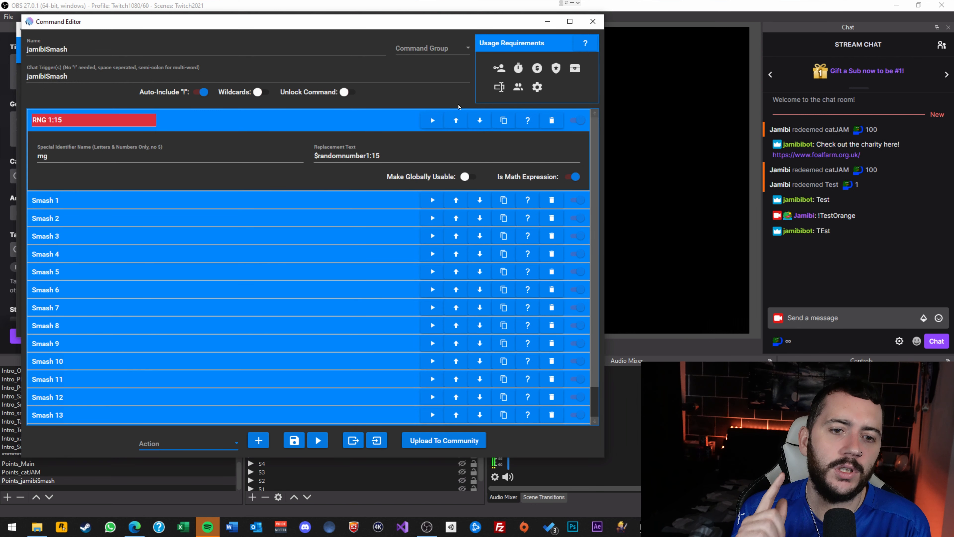
{"action": "left_click", "coordinate": [342, 121]}
Add a new Special Identifier action after Smash 15 and select its name field.
{"action": "left_click", "coordinate": [187, 443]}
{"action": "scroll", "coordinate": [181, 338], "scroll_direction": "down", "scroll_amount": 1}
{"action": "left_click", "coordinate": [177, 296]}
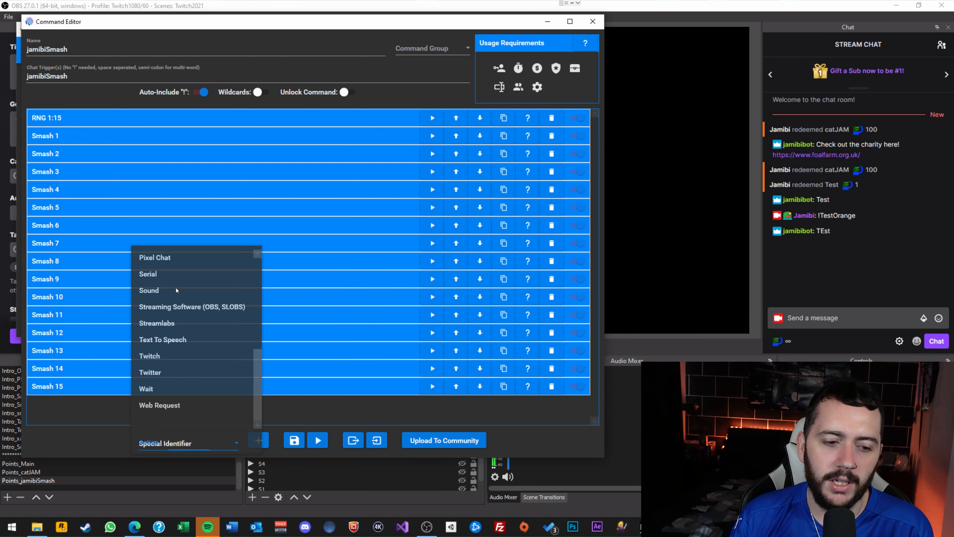
{"action": "left_click", "coordinate": [258, 439]}
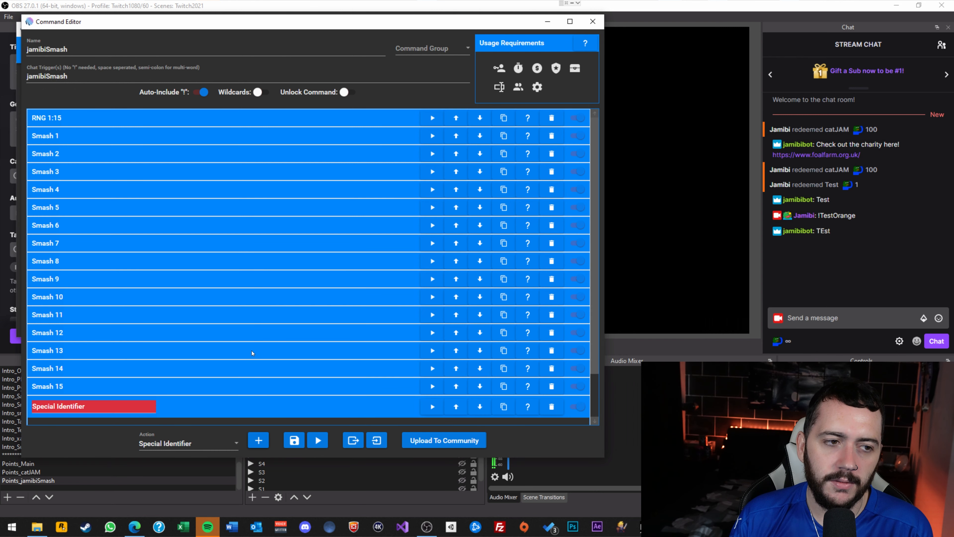
{"action": "scroll", "coordinate": [251, 356], "scroll_direction": "down", "scroll_amount": 3}
{"action": "left_click", "coordinate": [222, 392]}
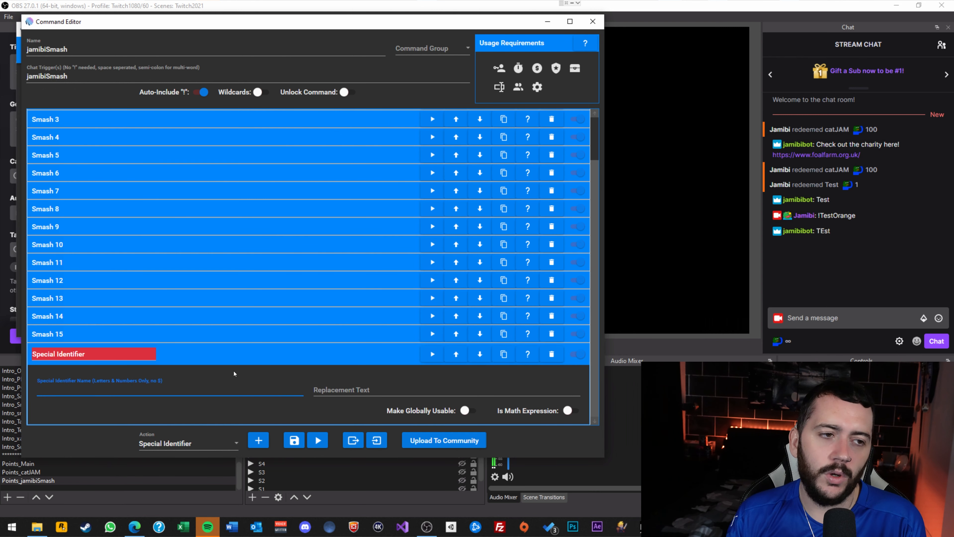
Review the RNG 1:15 identifier's replacement text and open the special identifiers wiki help.
{"action": "scroll", "coordinate": [202, 173], "scroll_direction": "up", "scroll_amount": 5}
{"action": "left_click", "coordinate": [154, 119]}
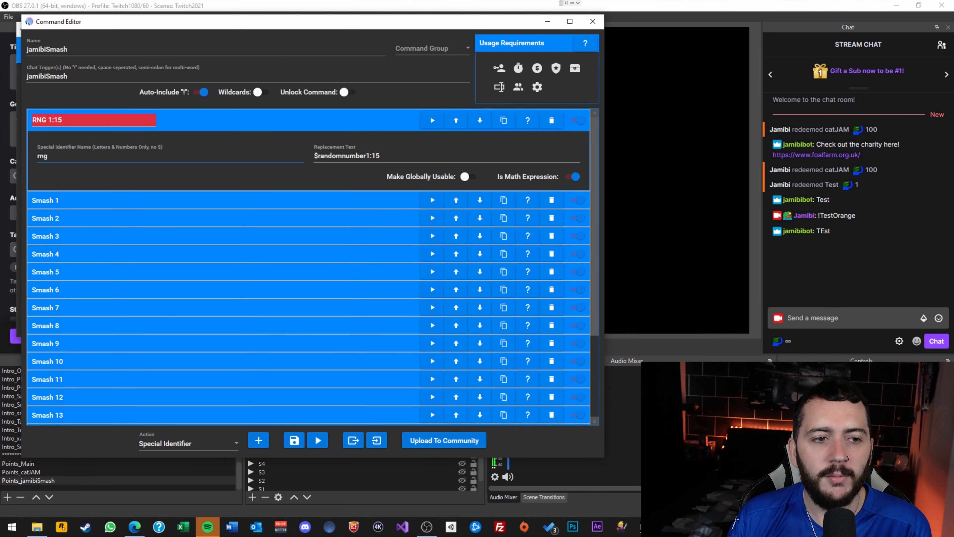
{"action": "scroll", "coordinate": [192, 293], "scroll_direction": "down", "scroll_amount": 3}
{"action": "scroll", "coordinate": [207, 368], "scroll_direction": "up", "scroll_amount": 4}
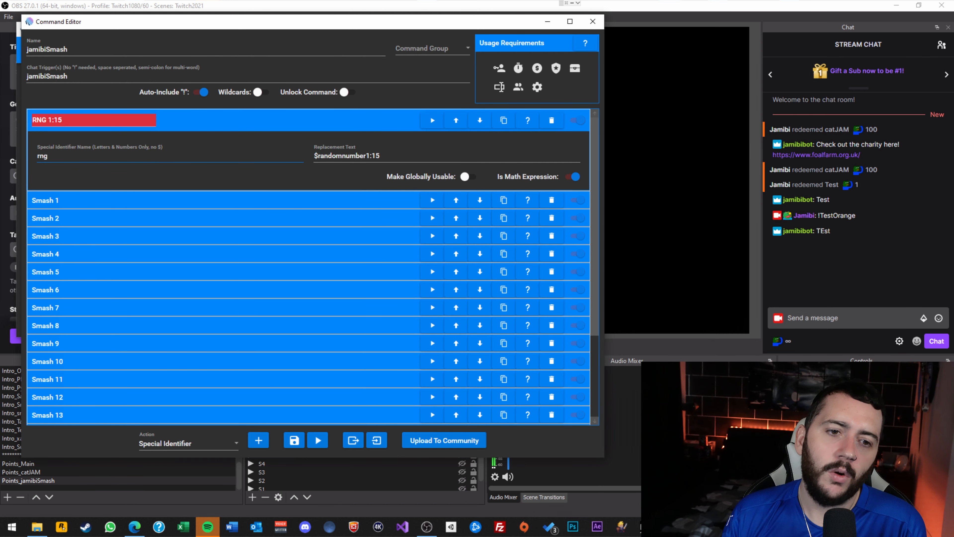
{"action": "left_click", "coordinate": [314, 157]}
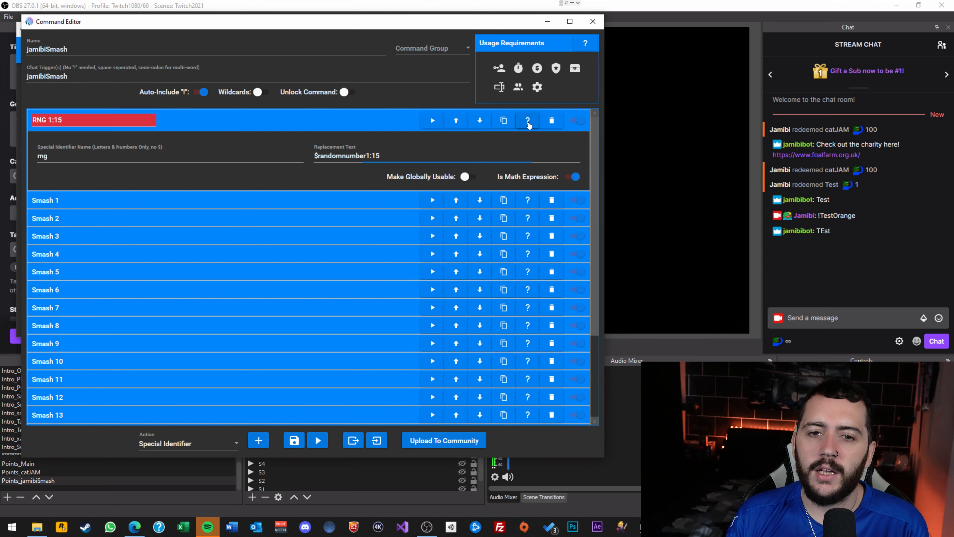
{"action": "left_click", "coordinate": [527, 122]}
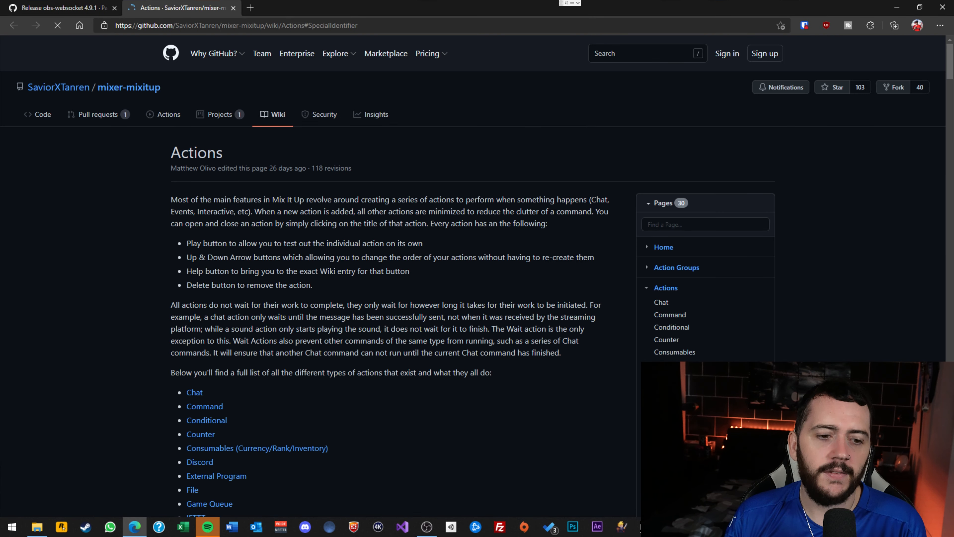
Read the wiki's Conditional and Special Identifier sections, then minimize the browser.
{"action": "scroll", "coordinate": [473, 276], "scroll_direction": "down", "scroll_amount": 13}
{"action": "scroll", "coordinate": [403, 264], "scroll_direction": "up", "scroll_amount": 8}
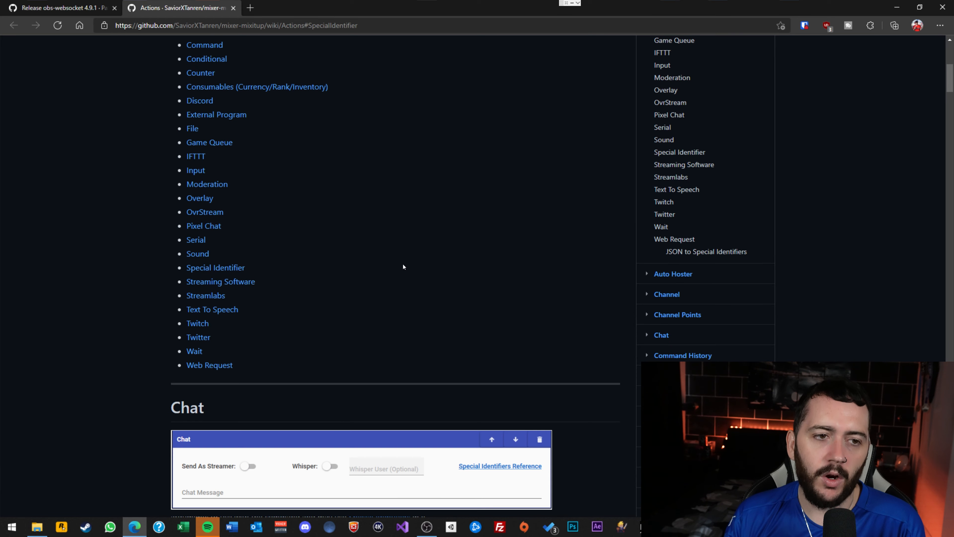
{"action": "scroll", "coordinate": [300, 203], "scroll_direction": "down", "scroll_amount": 20}
{"action": "scroll", "coordinate": [306, 217], "scroll_direction": "down", "scroll_amount": 17}
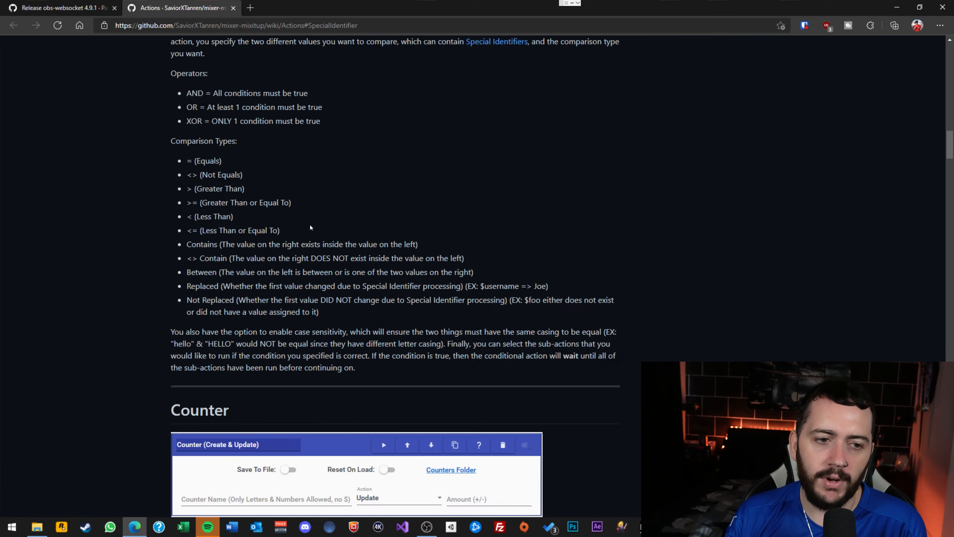
{"action": "scroll", "coordinate": [308, 223], "scroll_direction": "up", "scroll_amount": 10}
{"action": "scroll", "coordinate": [308, 225], "scroll_direction": "up", "scroll_amount": 12}
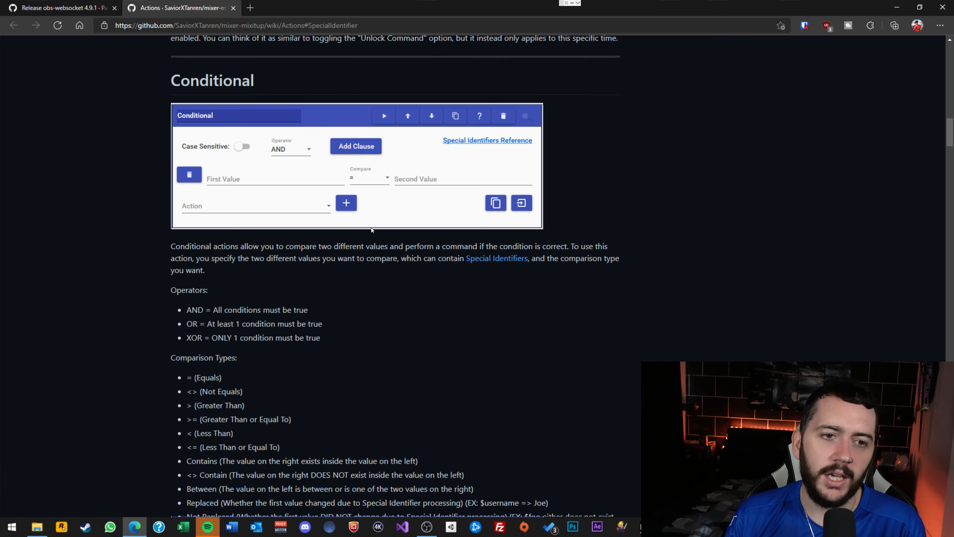
{"action": "scroll", "coordinate": [375, 299], "scroll_direction": "up", "scroll_amount": 11}
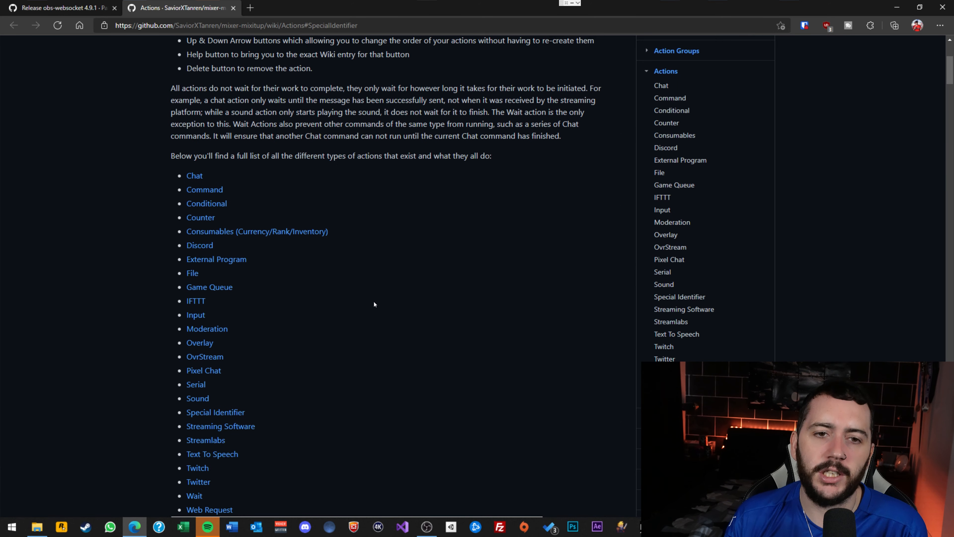
{"action": "left_click", "coordinate": [901, 3]}
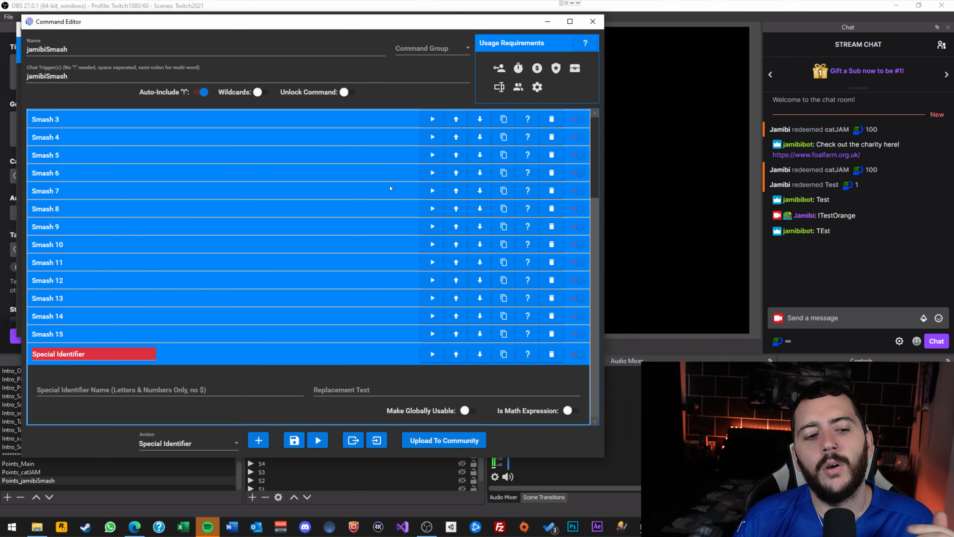
Replace the empty Special Identifier with a new Conditional action and expand it.
{"action": "left_click", "coordinate": [556, 359]}
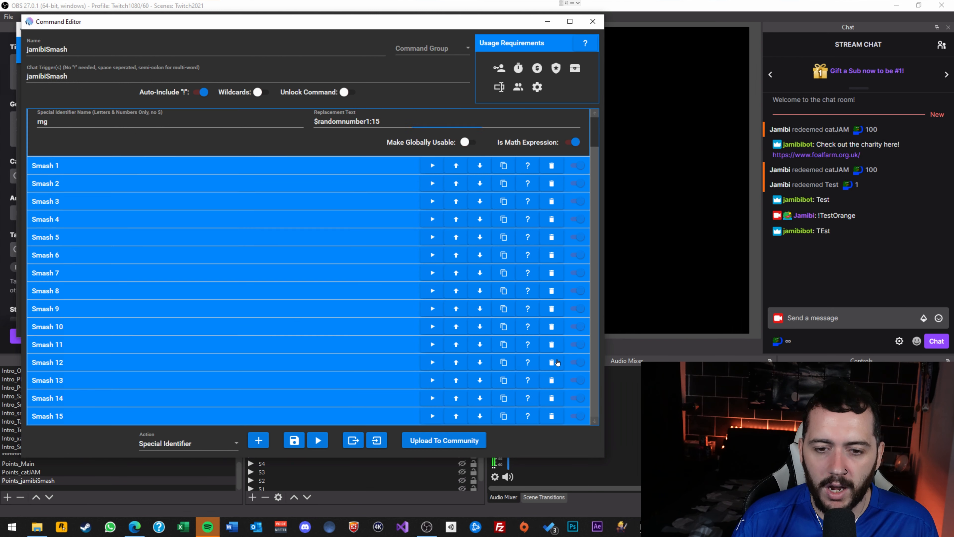
{"action": "left_click", "coordinate": [230, 452]}
{"action": "scroll", "coordinate": [219, 358], "scroll_direction": "up", "scroll_amount": 5}
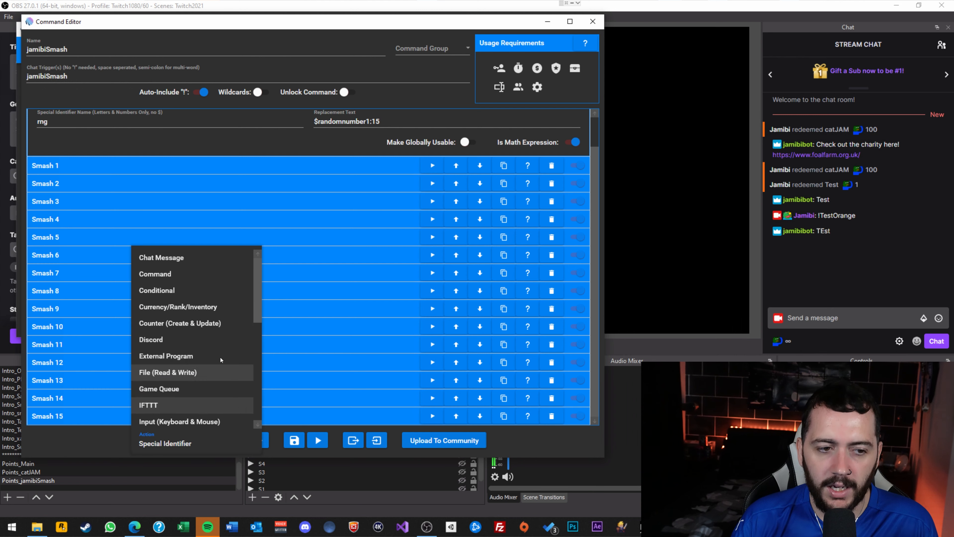
{"action": "left_click", "coordinate": [180, 291]}
{"action": "left_click", "coordinate": [259, 443]}
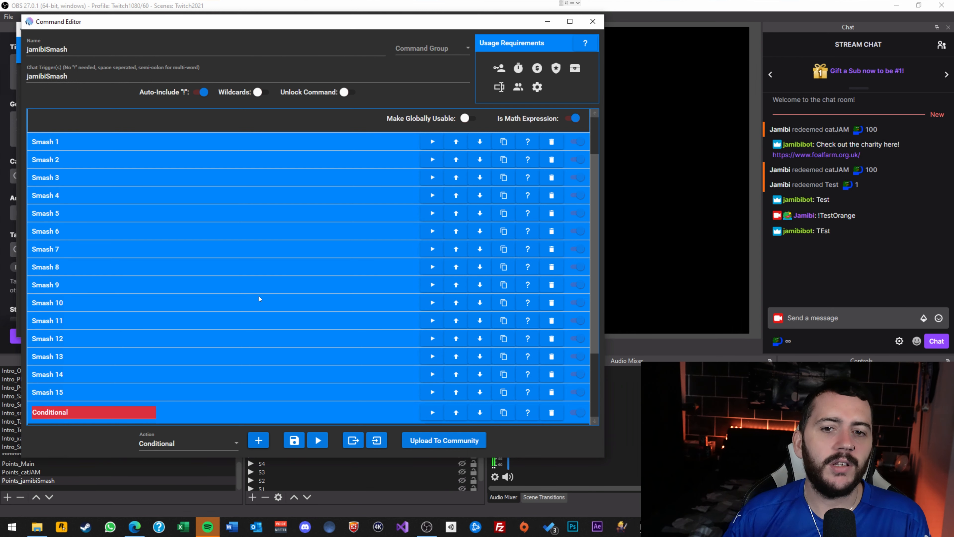
{"action": "scroll", "coordinate": [245, 260], "scroll_direction": "down", "scroll_amount": 3}
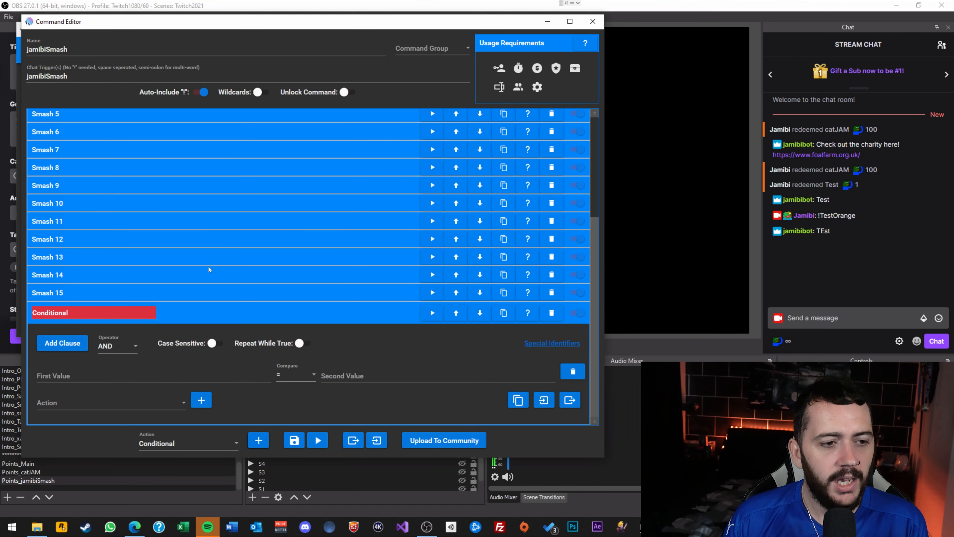
{"action": "scroll", "coordinate": [159, 296], "scroll_direction": "up", "scroll_amount": 3}
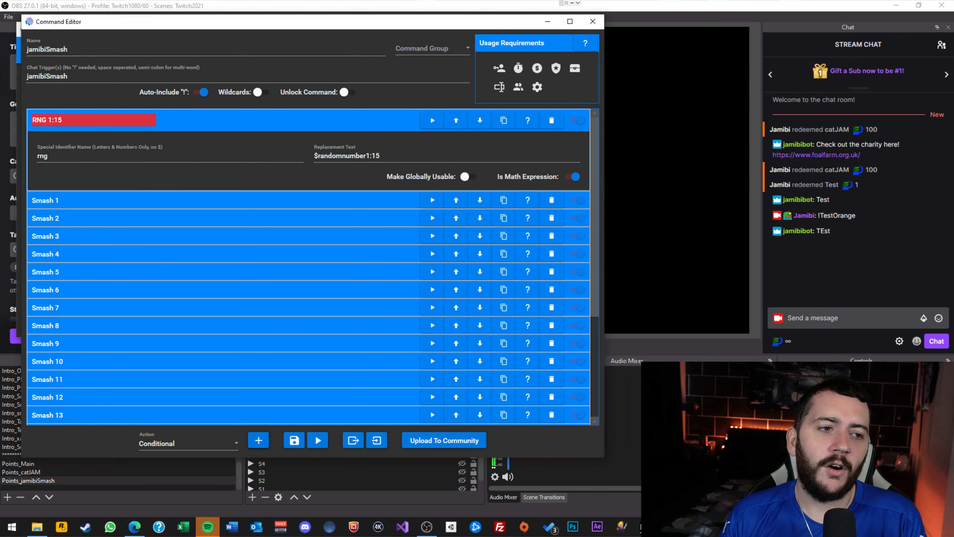
{"action": "scroll", "coordinate": [359, 170], "scroll_direction": "down", "scroll_amount": 3}
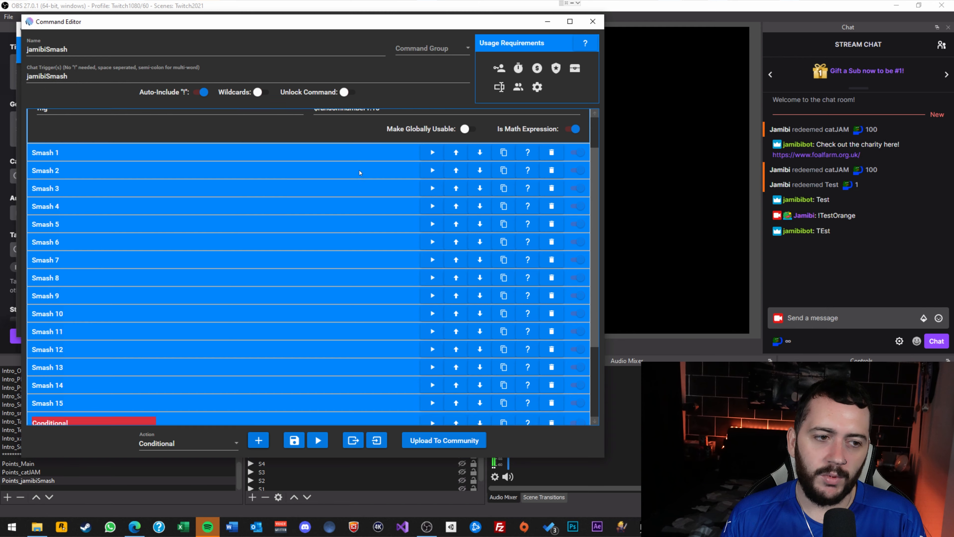
{"action": "left_click", "coordinate": [151, 311]}
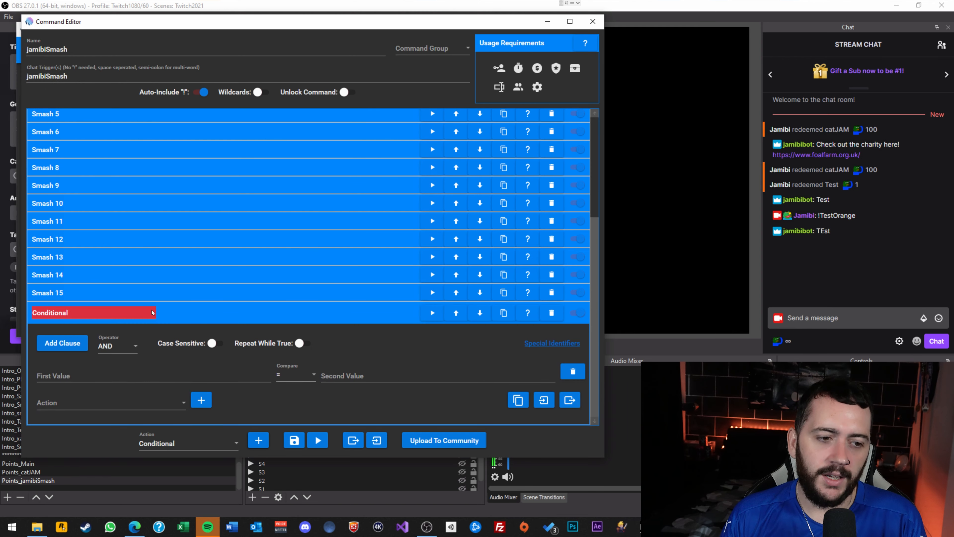
Review the Smash 15 and Smash 14 conditionals, checking operator options without changing them.
{"action": "left_click", "coordinate": [73, 293]}
{"action": "scroll", "coordinate": [185, 277], "scroll_direction": "down", "scroll_amount": 3}
{"action": "scroll", "coordinate": [57, 154], "scroll_direction": "down", "scroll_amount": 1}
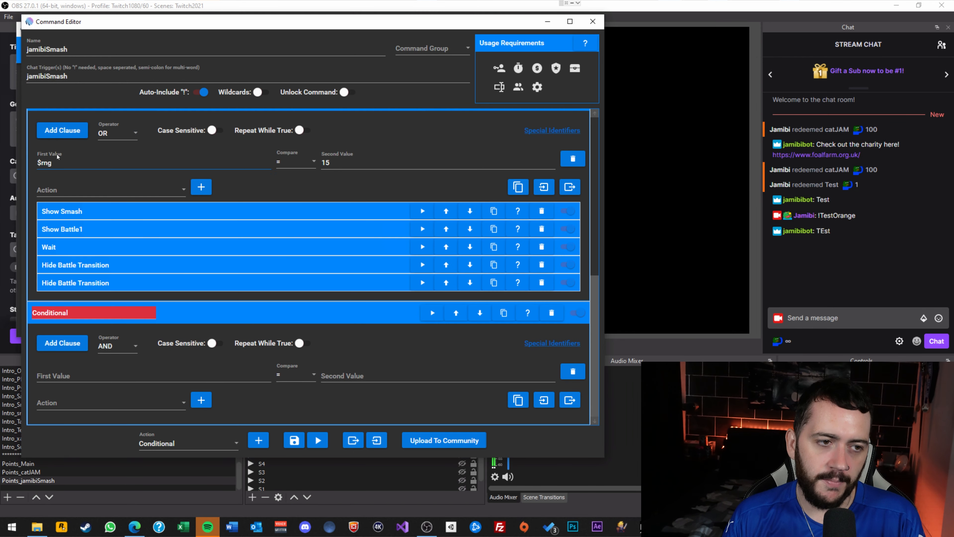
{"action": "scroll", "coordinate": [119, 164], "scroll_direction": "up", "scroll_amount": 4}
{"action": "left_click", "coordinate": [169, 153]}
{"action": "left_click", "coordinate": [114, 186]}
{"action": "left_click", "coordinate": [218, 152]}
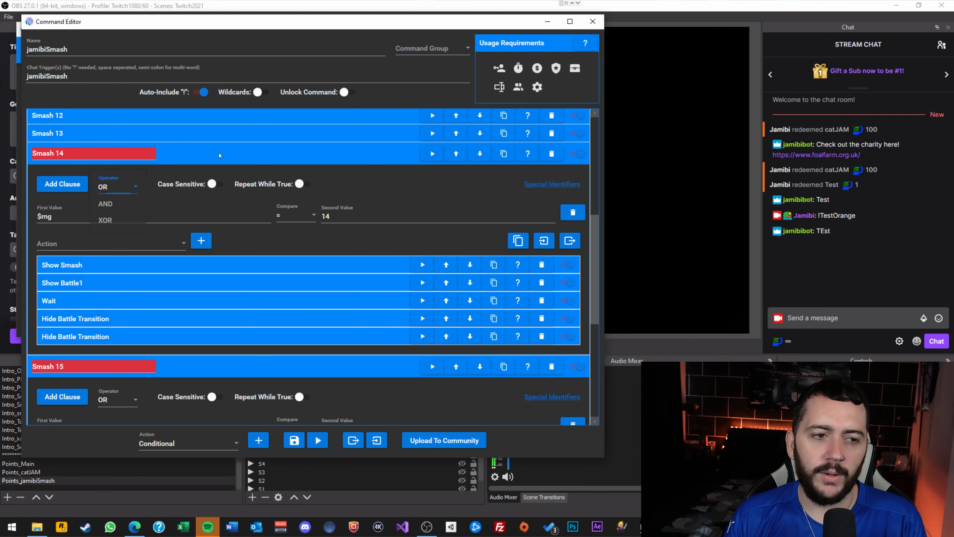
{"action": "left_click", "coordinate": [218, 152]}
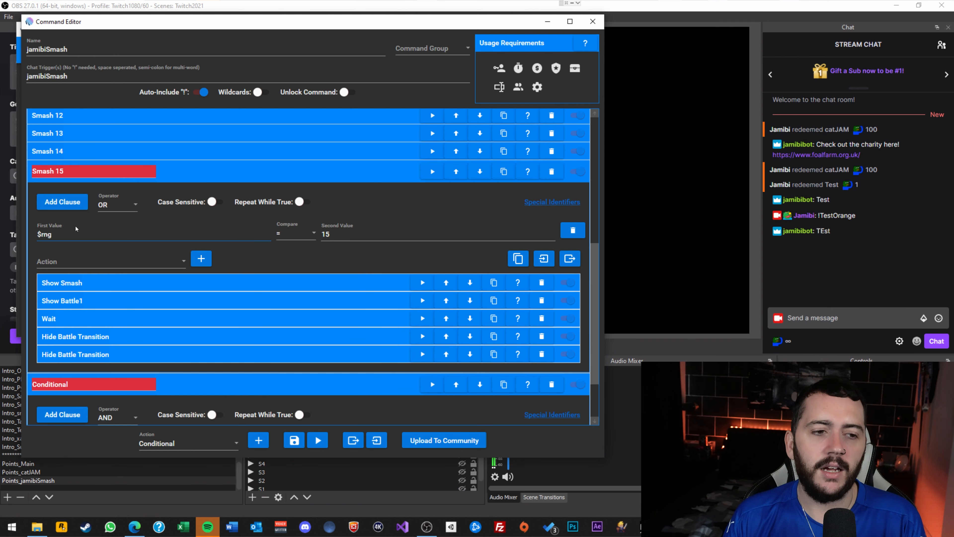
Inspect the $rng = 15 clause and expand its Show Smash action.
{"action": "scroll", "coordinate": [75, 225], "scroll_direction": "down", "scroll_amount": 4}
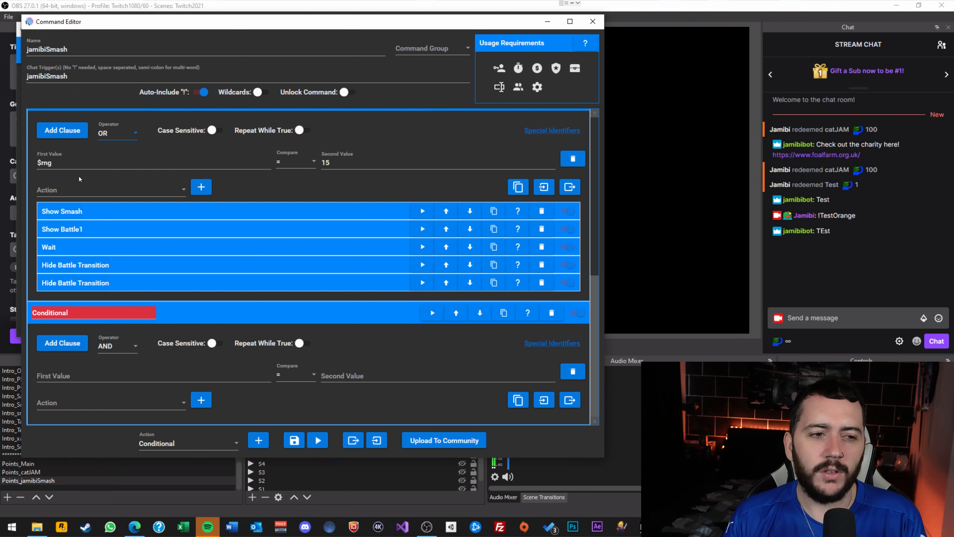
{"action": "left_click_drag", "start_coordinate": [60, 161], "coordinate": [25, 163]}
{"action": "left_click", "coordinate": [240, 163]}
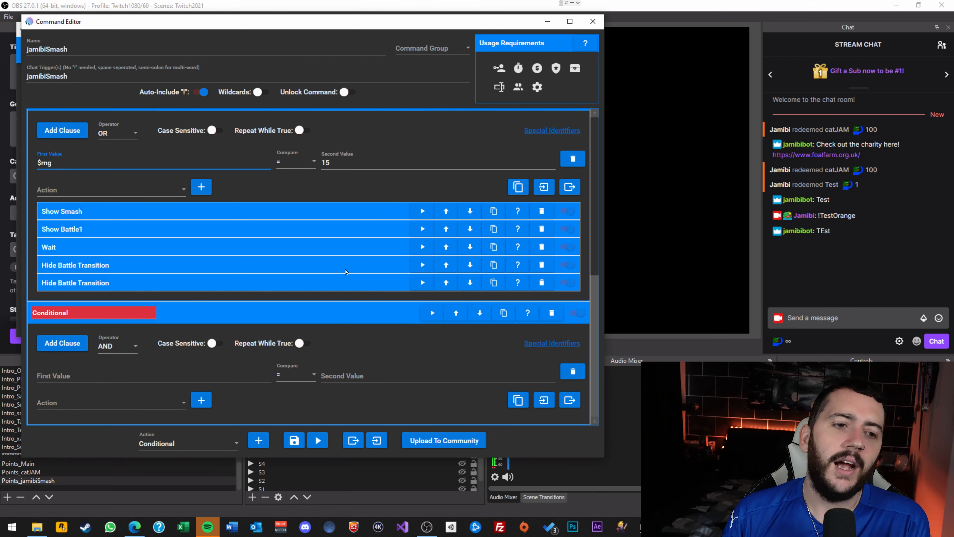
{"action": "left_click", "coordinate": [153, 210]}
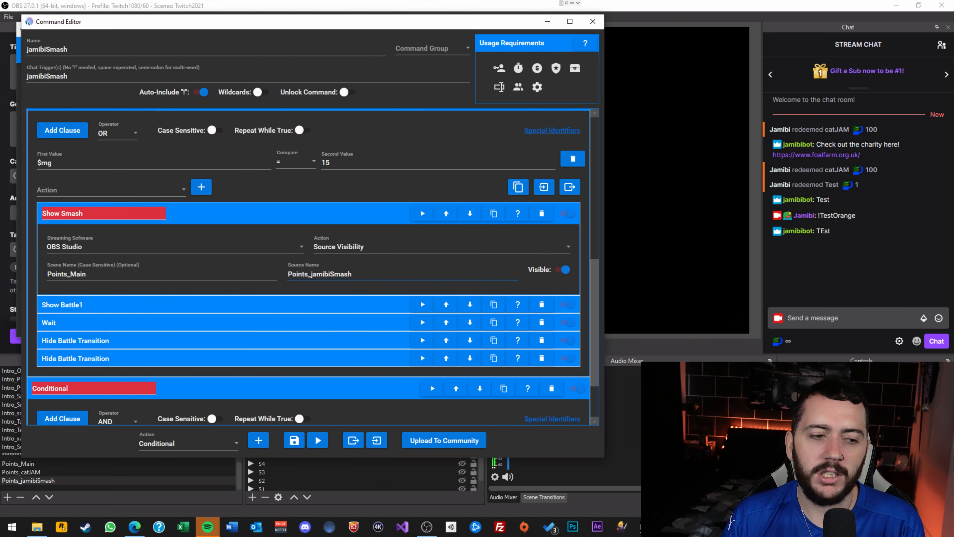
{"action": "scroll", "coordinate": [116, 282], "scroll_direction": "down", "scroll_amount": 1}
{"action": "left_click", "coordinate": [115, 283]}
{"action": "scroll", "coordinate": [115, 319], "scroll_direction": "down", "scroll_amount": 1}
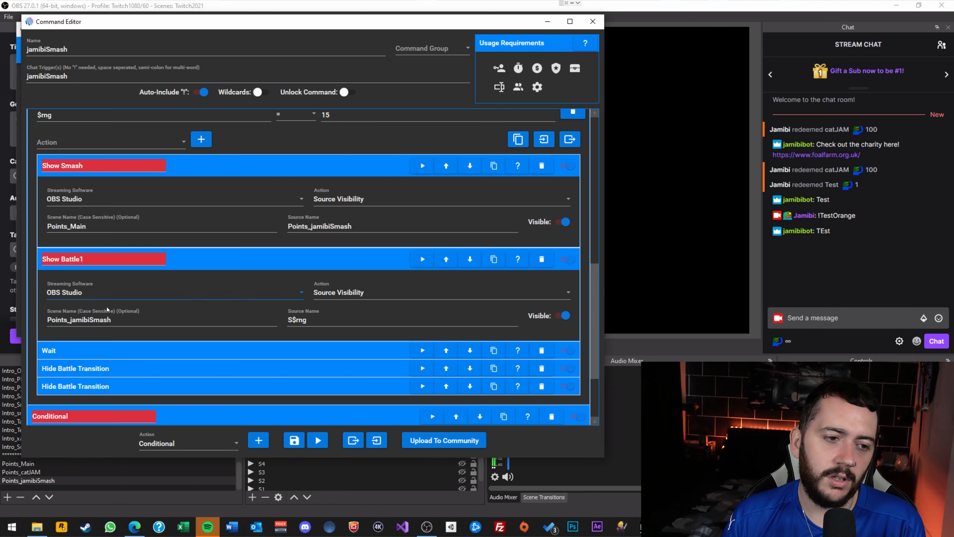
{"action": "double_click", "coordinate": [71, 258]}
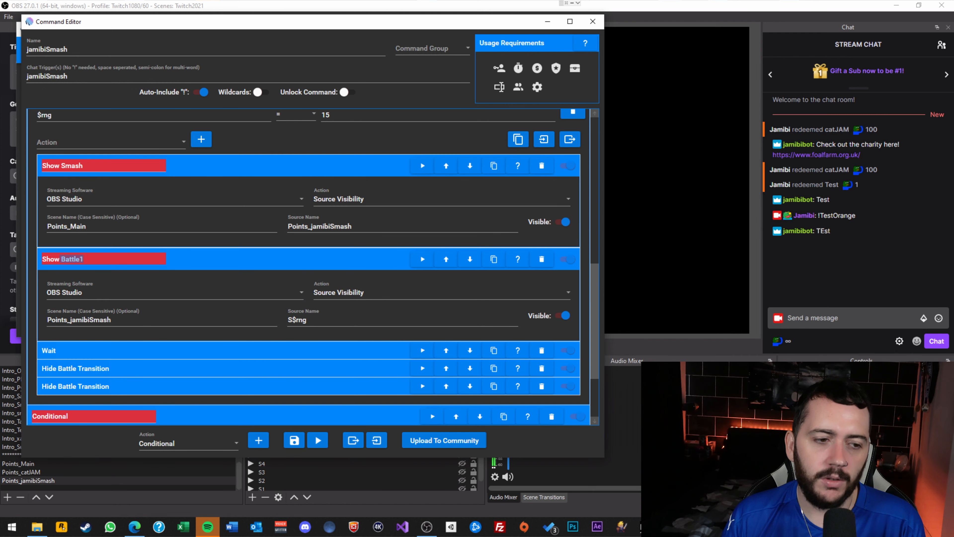
{"action": "scroll", "coordinate": [269, 292], "scroll_direction": "down", "scroll_amount": 1}
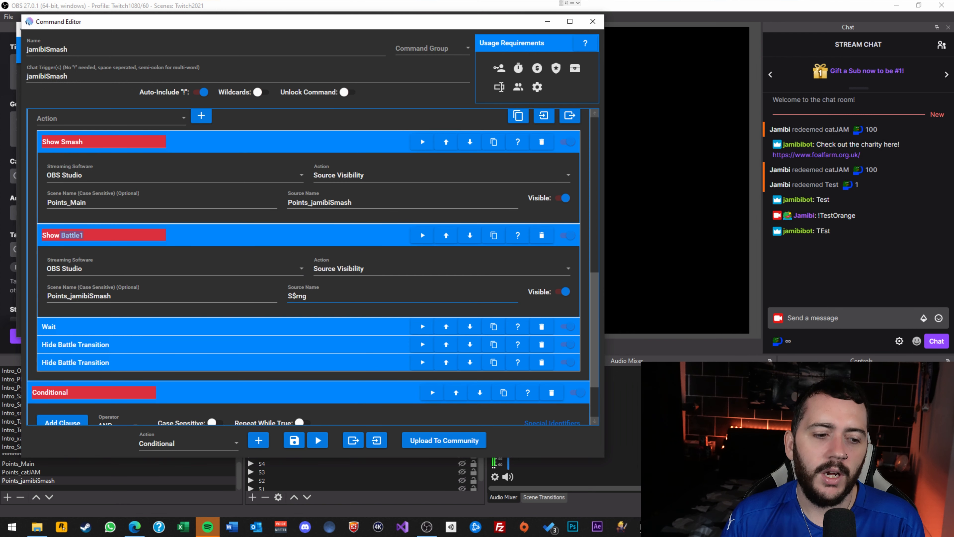
{"action": "left_click", "coordinate": [607, 482]}
{"action": "scroll", "coordinate": [280, 428], "scroll_direction": "down", "scroll_amount": 1}
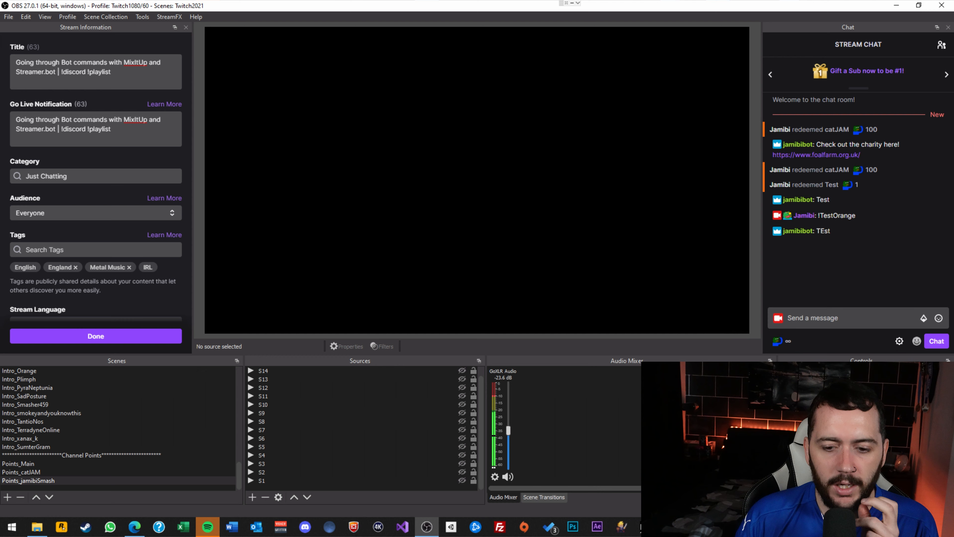
{"action": "mouse_move", "coordinate": [622, 527]}
{"action": "left_click", "coordinate": [610, 484]}
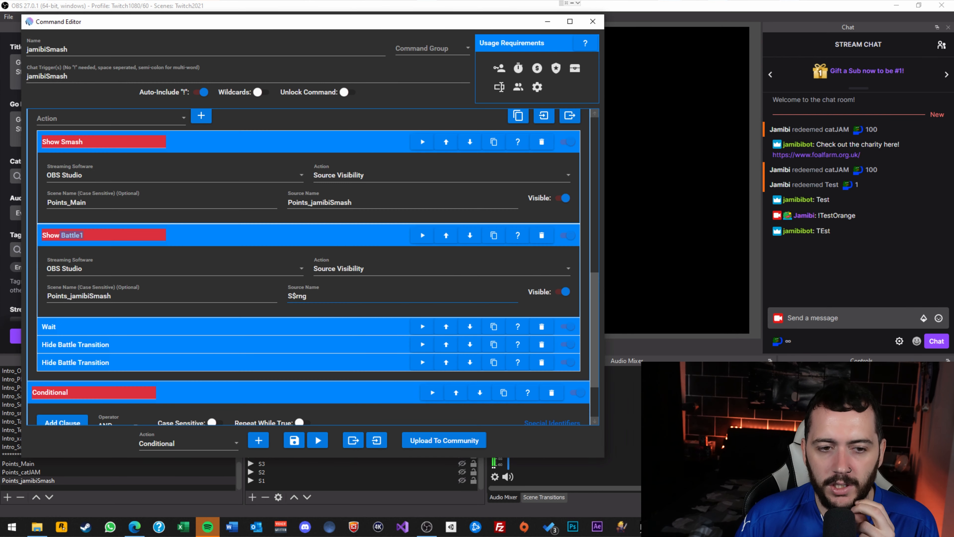
{"action": "left_click_drag", "start_coordinate": [308, 296], "coordinate": [292, 296]}
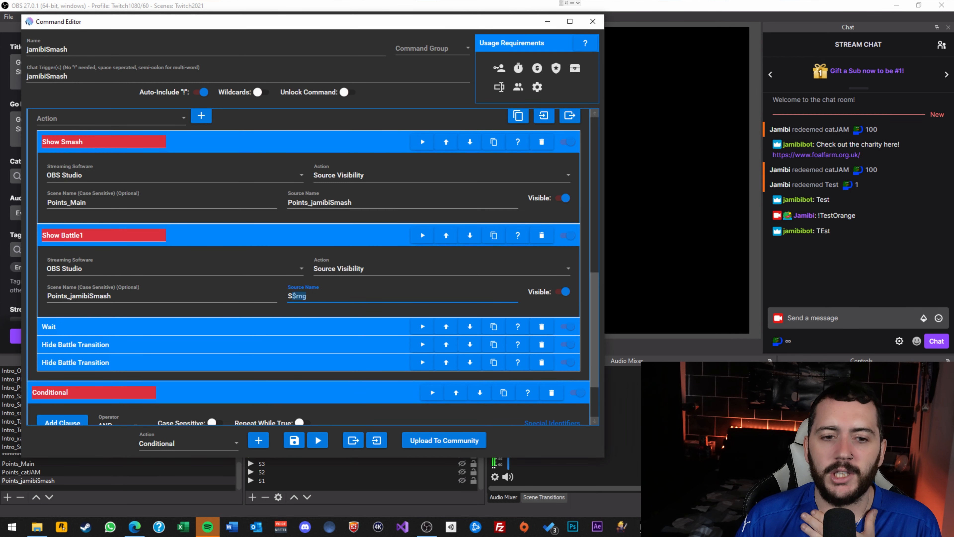
{"action": "scroll", "coordinate": [324, 303], "scroll_direction": "down", "scroll_amount": 1}
{"action": "scroll", "coordinate": [271, 284], "scroll_direction": "up", "scroll_amount": 3}
{"action": "left_click", "coordinate": [231, 194]}
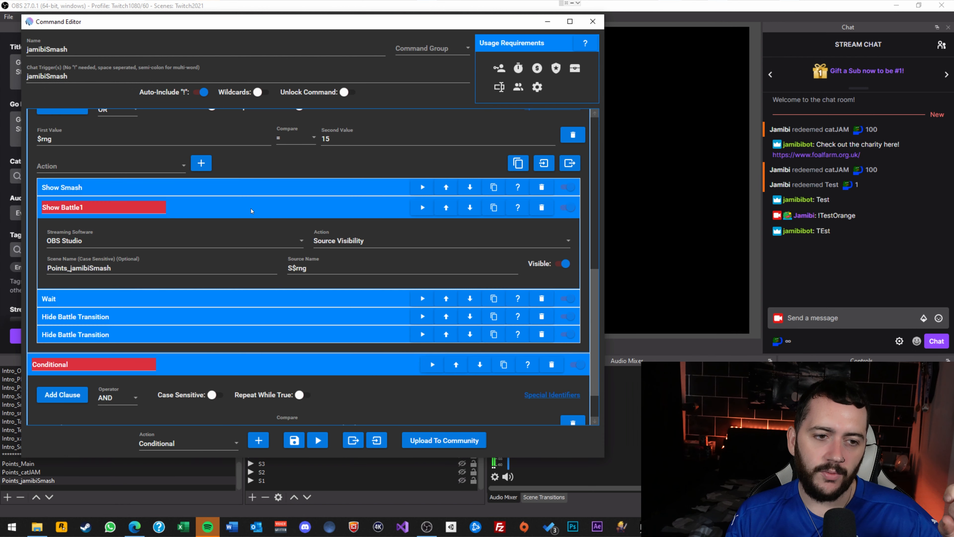
{"action": "left_click", "coordinate": [251, 211]}
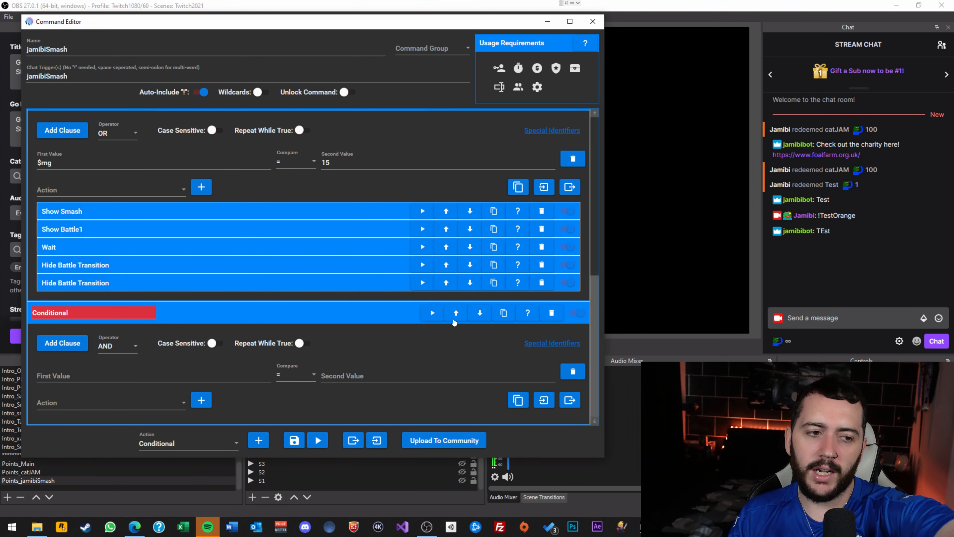
{"action": "left_click", "coordinate": [337, 270]}
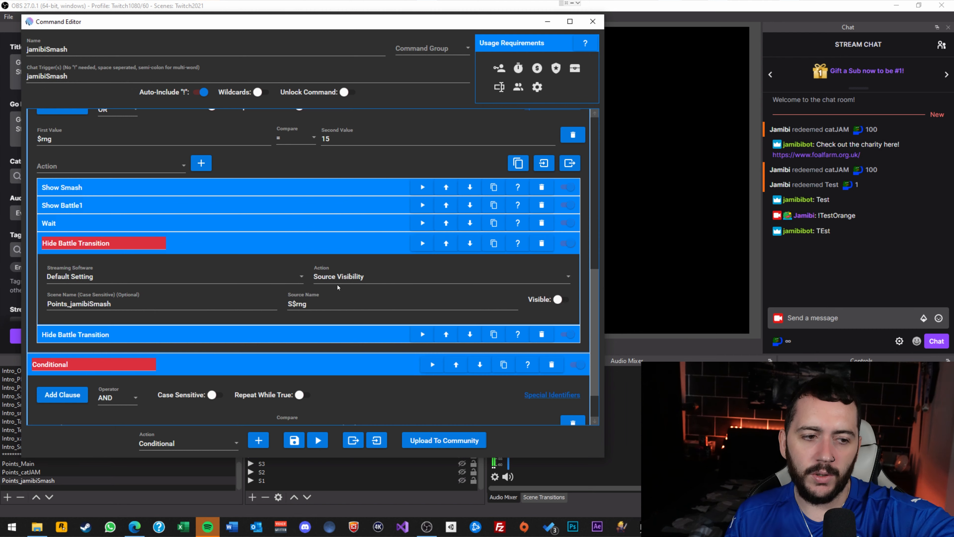
{"action": "left_click", "coordinate": [264, 335]}
{"action": "left_click_drag", "start_coordinate": [52, 139], "coordinate": [22, 141]}
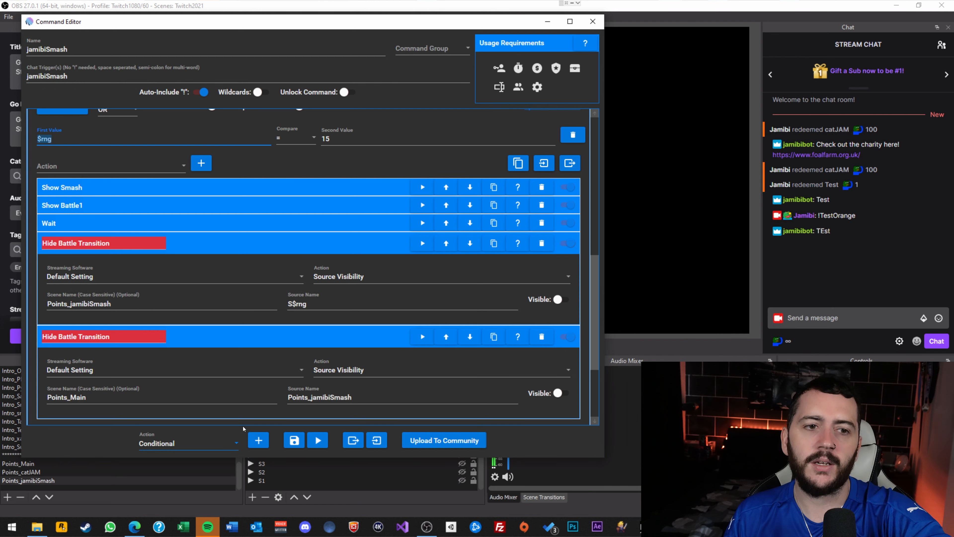
{"action": "left_click", "coordinate": [201, 248]}
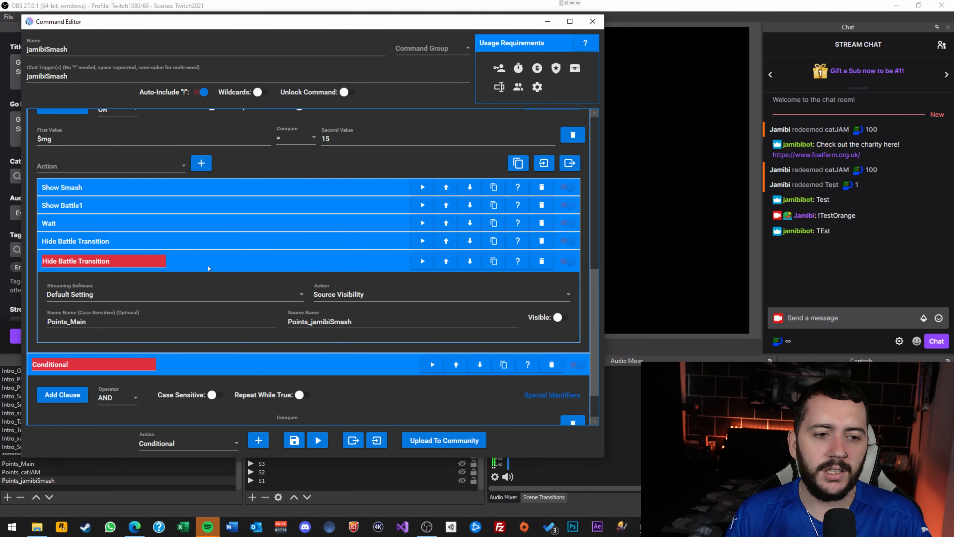
{"action": "left_click", "coordinate": [209, 265]}
{"action": "left_click_drag", "start_coordinate": [335, 163], "coordinate": [301, 166]}
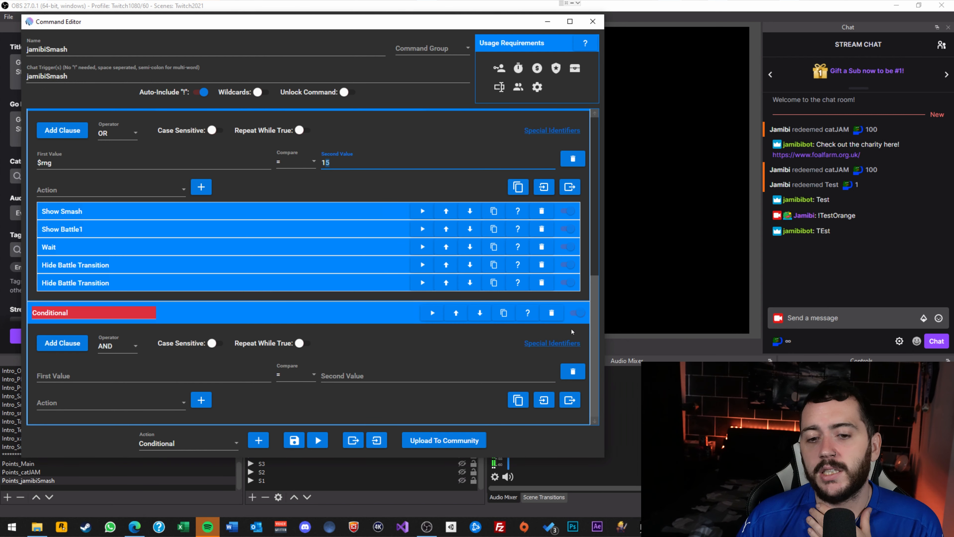
{"action": "scroll", "coordinate": [487, 294], "scroll_direction": "up", "scroll_amount": 3}
{"action": "scroll", "coordinate": [375, 284], "scroll_direction": "up", "scroll_amount": 1}
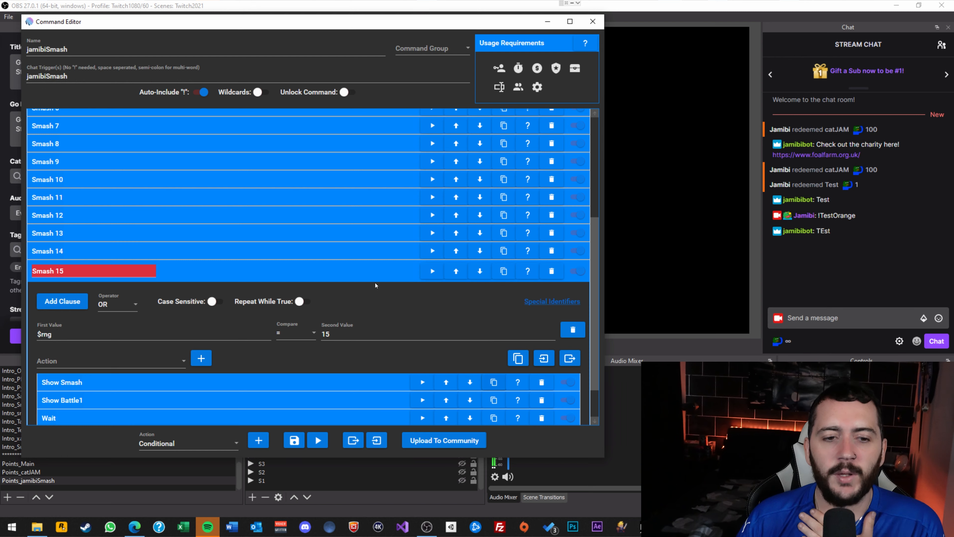
{"action": "scroll", "coordinate": [370, 275], "scroll_direction": "up", "scroll_amount": 4}
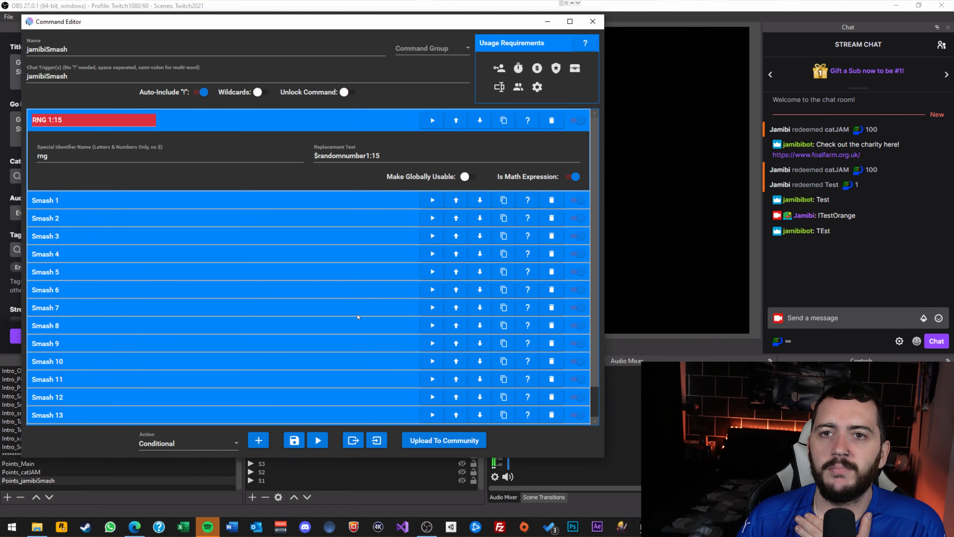